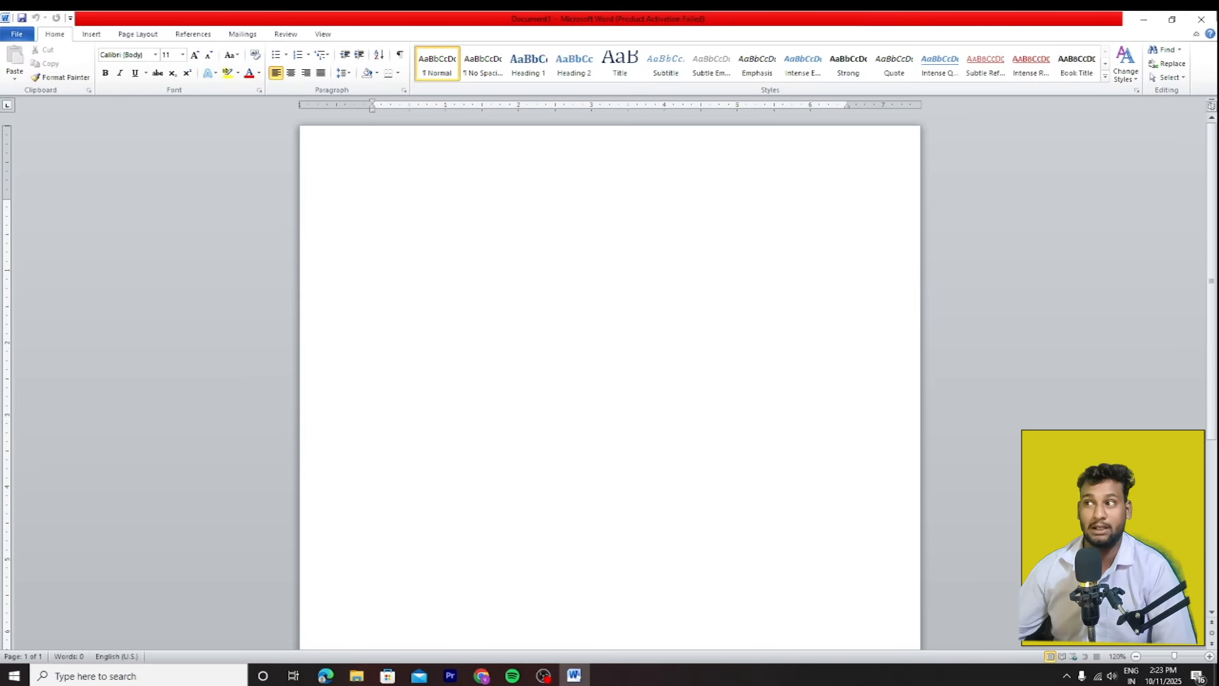
Step: Toggle the blank document window between maximized and reduced size, and minimize and reopen it
left_click(1182, 26)
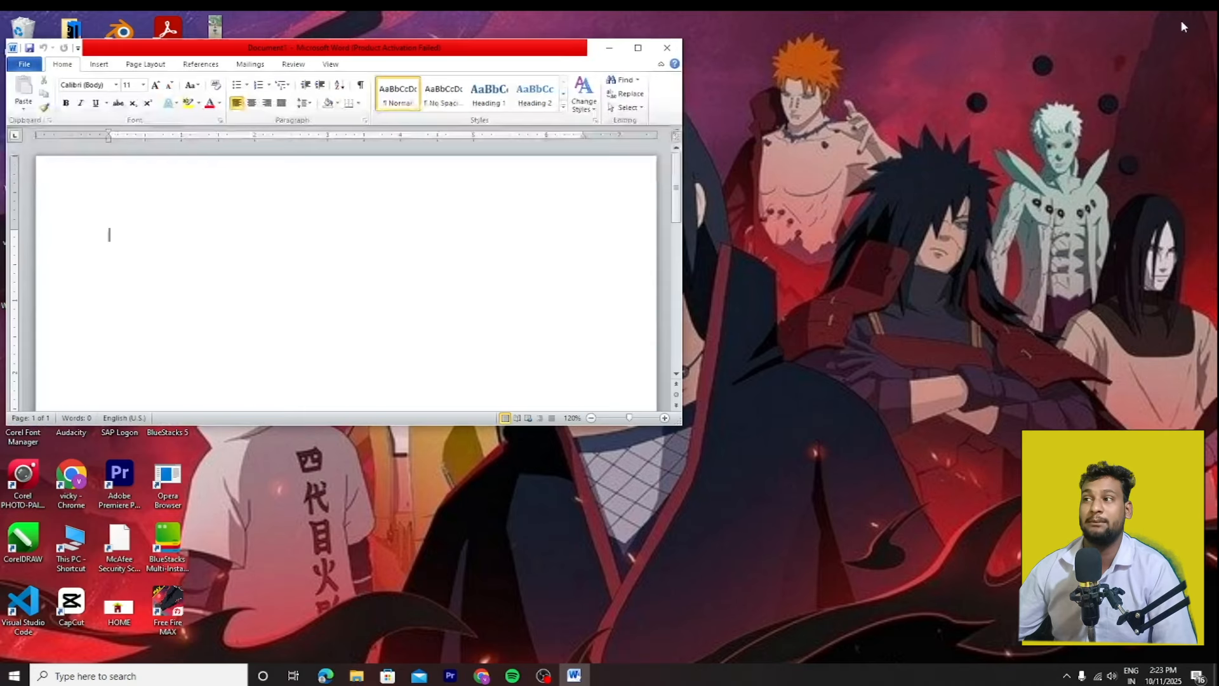
left_click(641, 43)
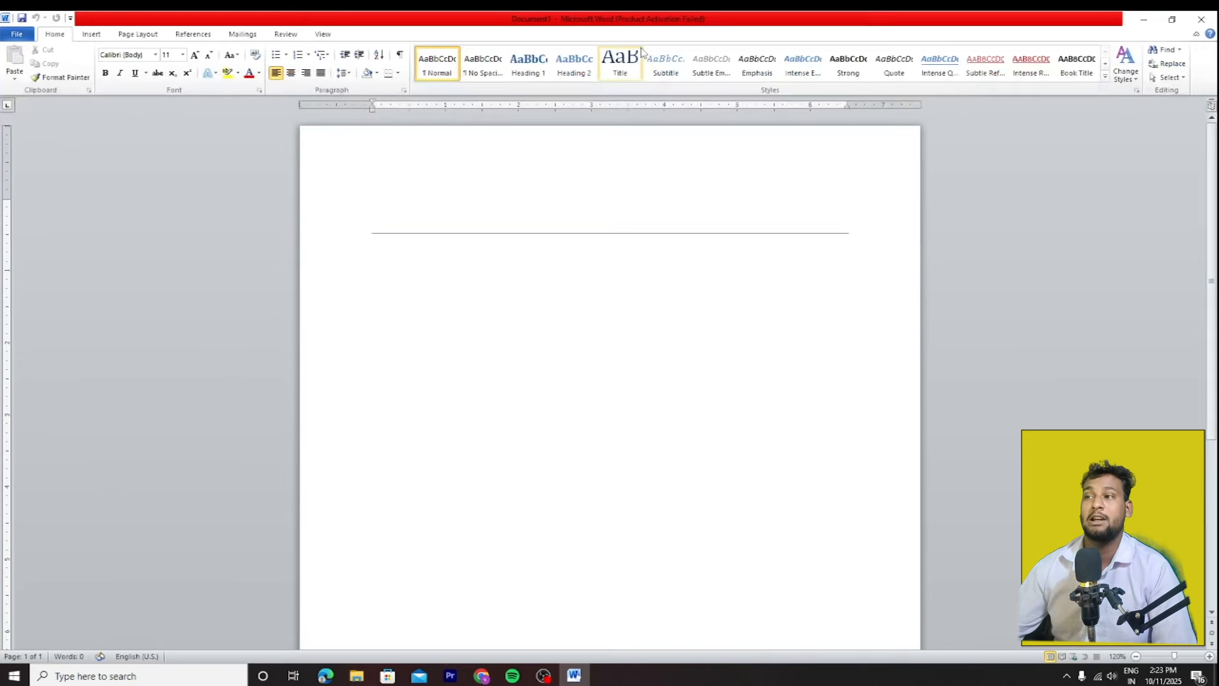
left_click(1143, 19)
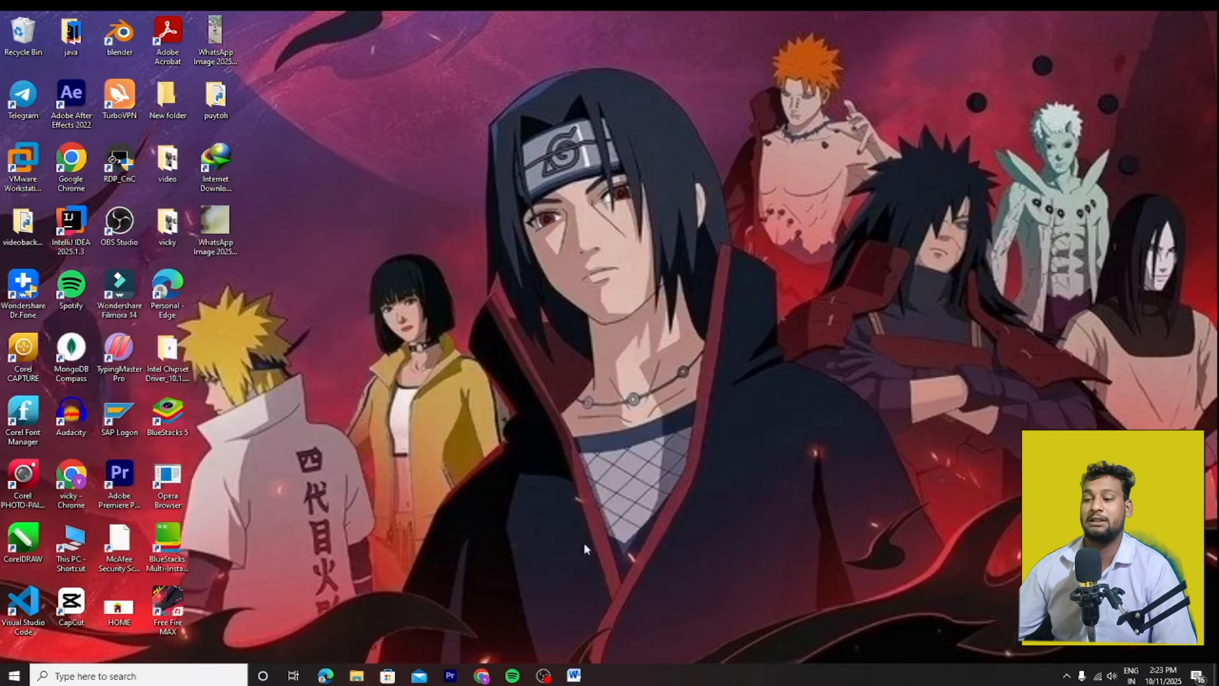
left_click(574, 675)
left_click(1175, 22)
left_click(636, 44)
left_click(1169, 23)
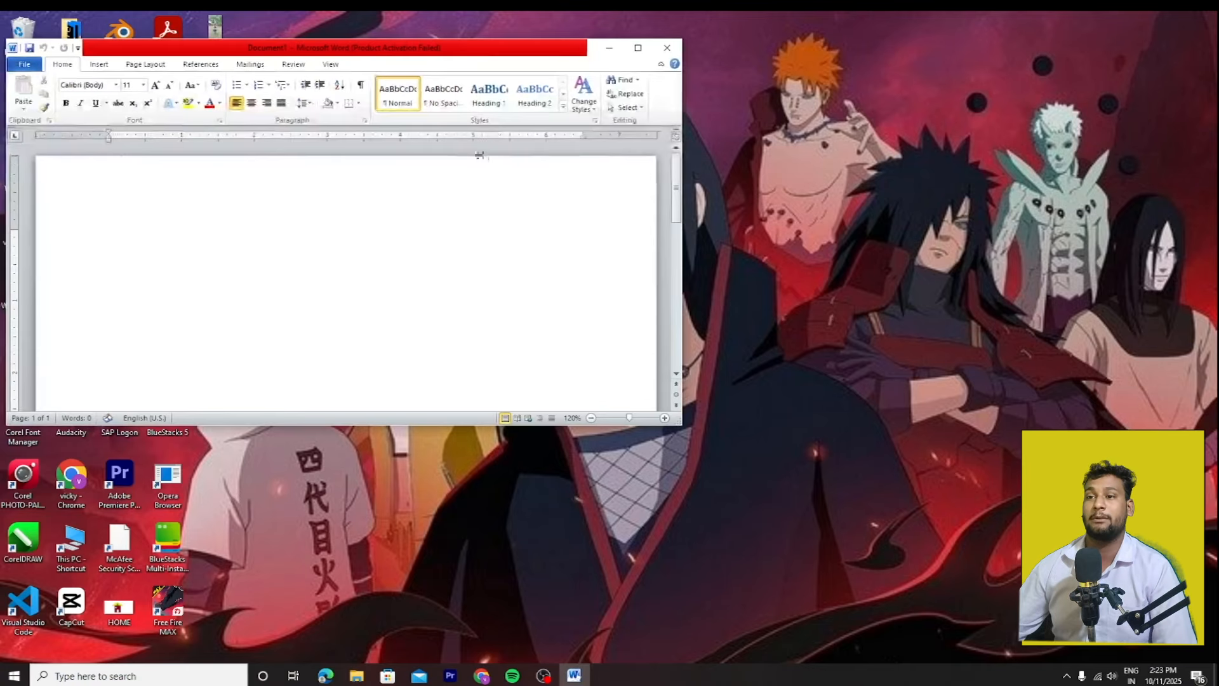
left_click(638, 45)
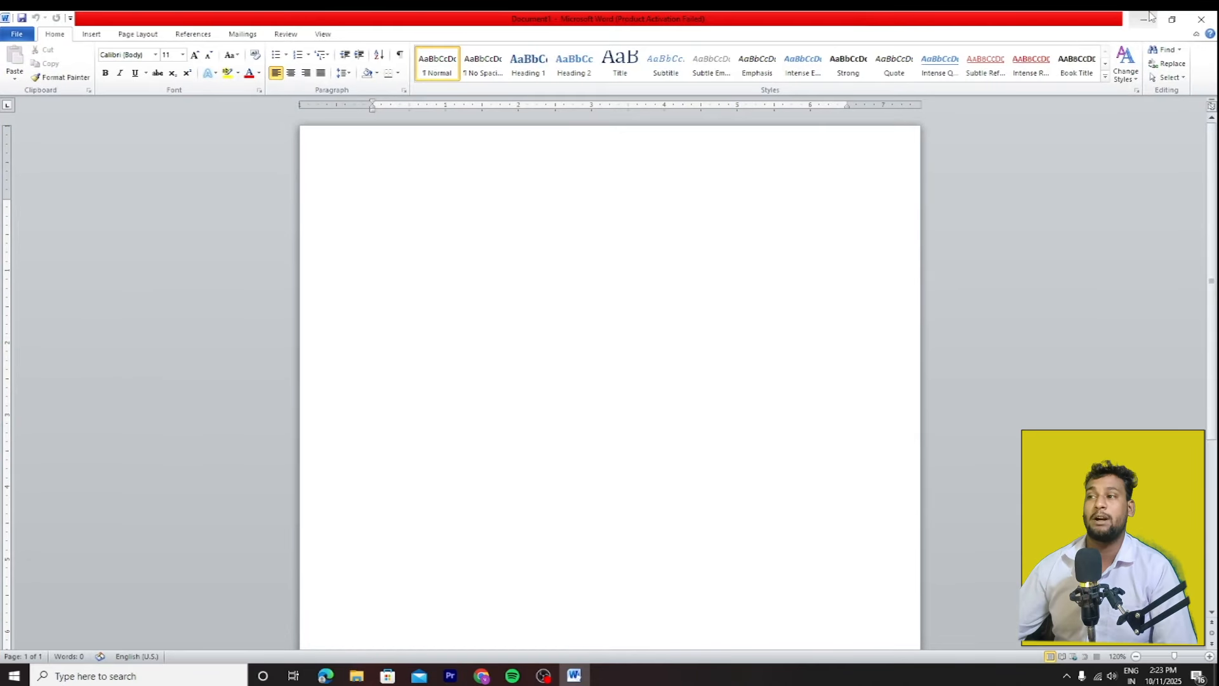
left_click(1141, 18)
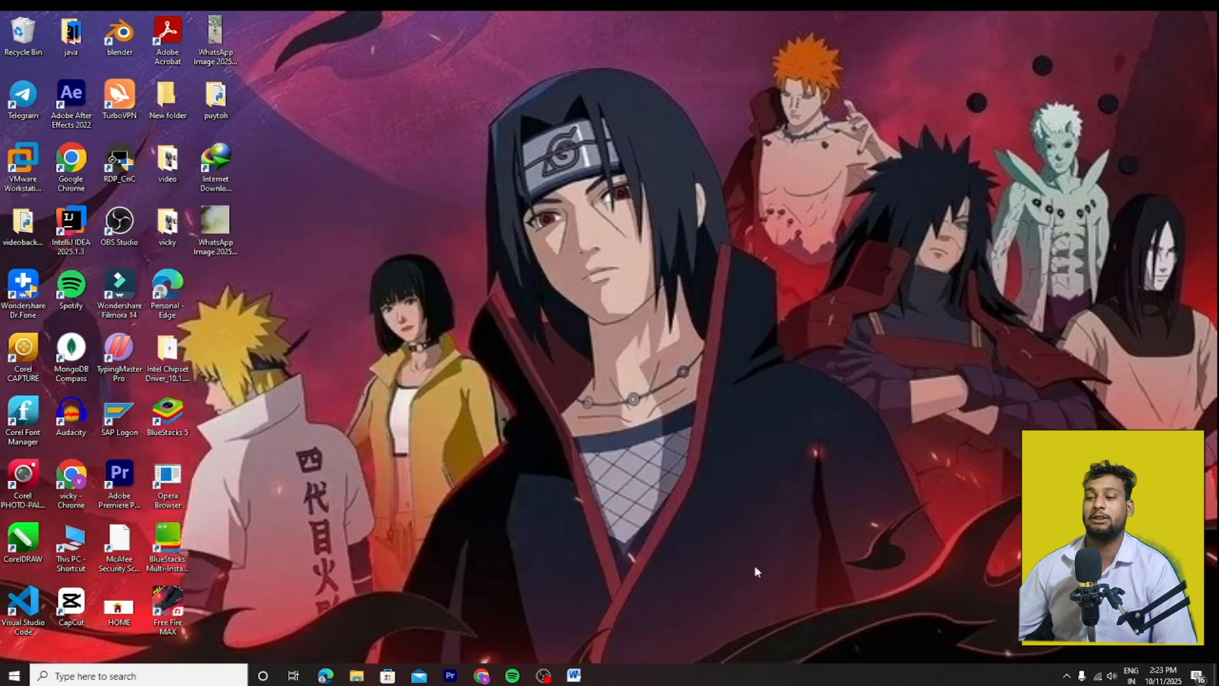
left_click(574, 675)
Step: Close Word and relaunch it with the Run command winword, dismissing the Activation Wizard
left_click(1202, 19)
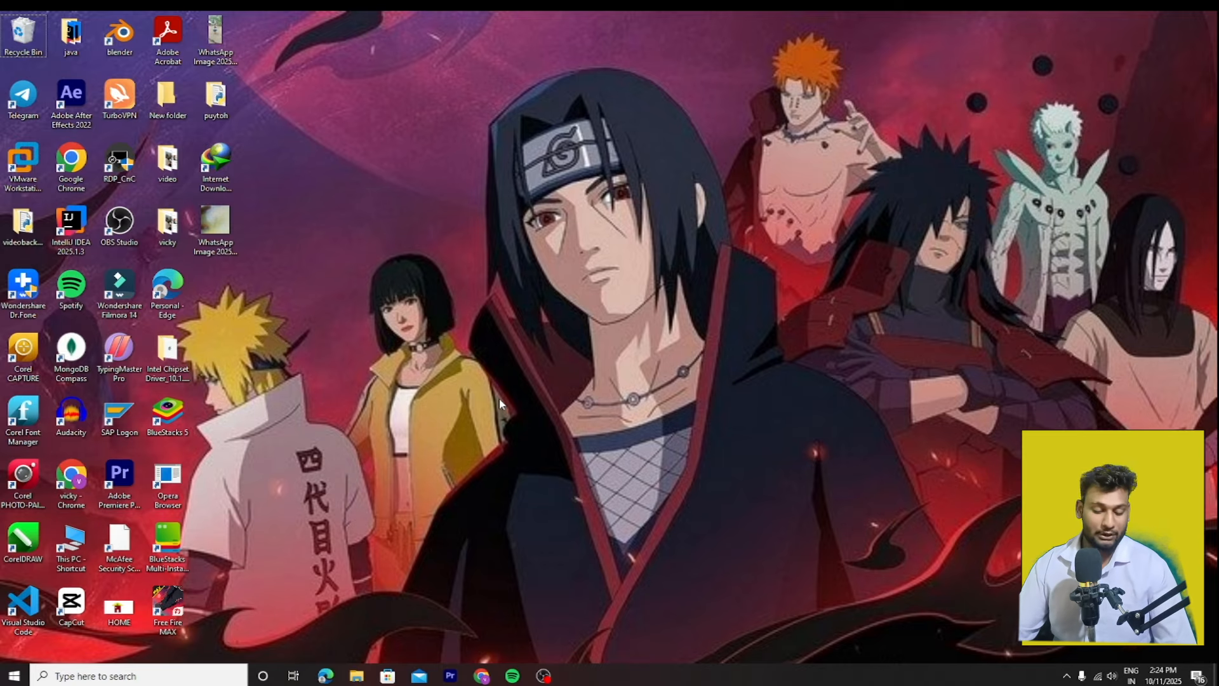
key("super+r")
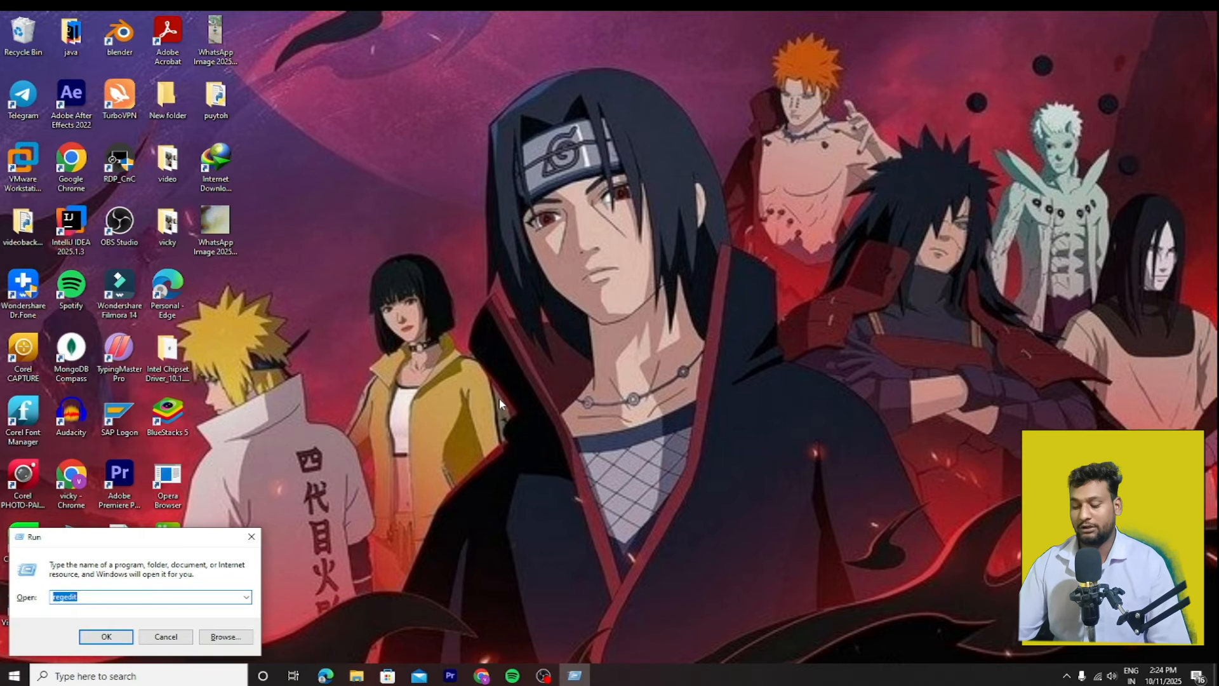
type("winword")
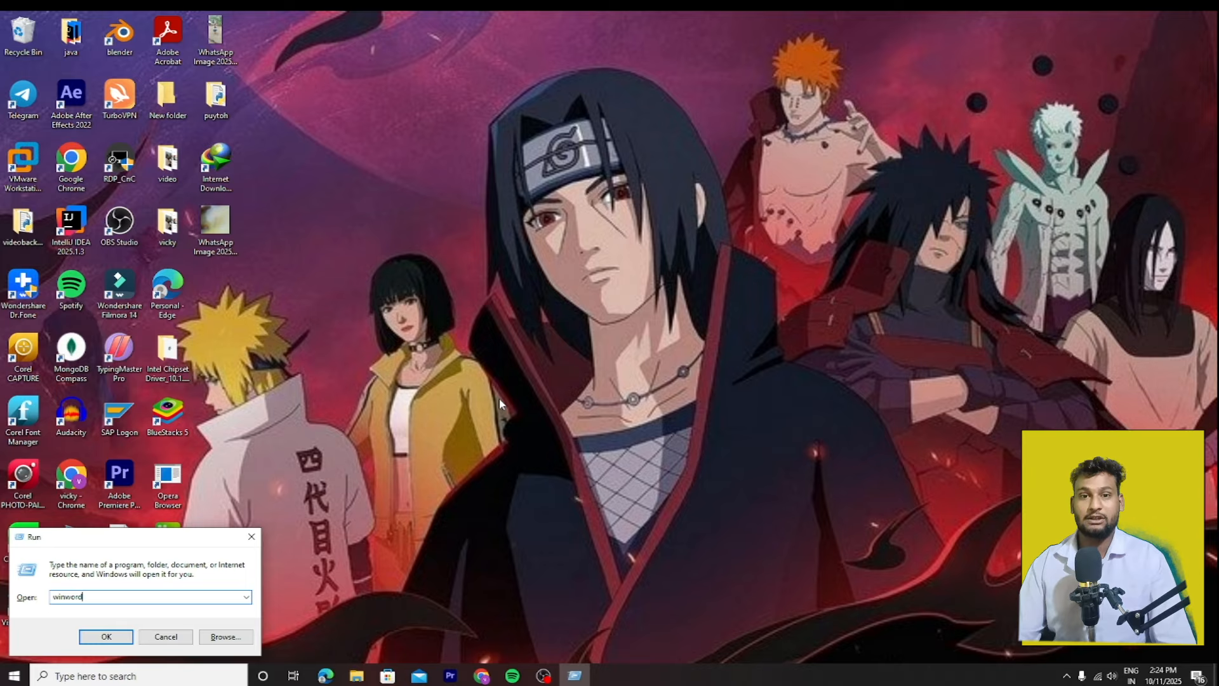
key("Return")
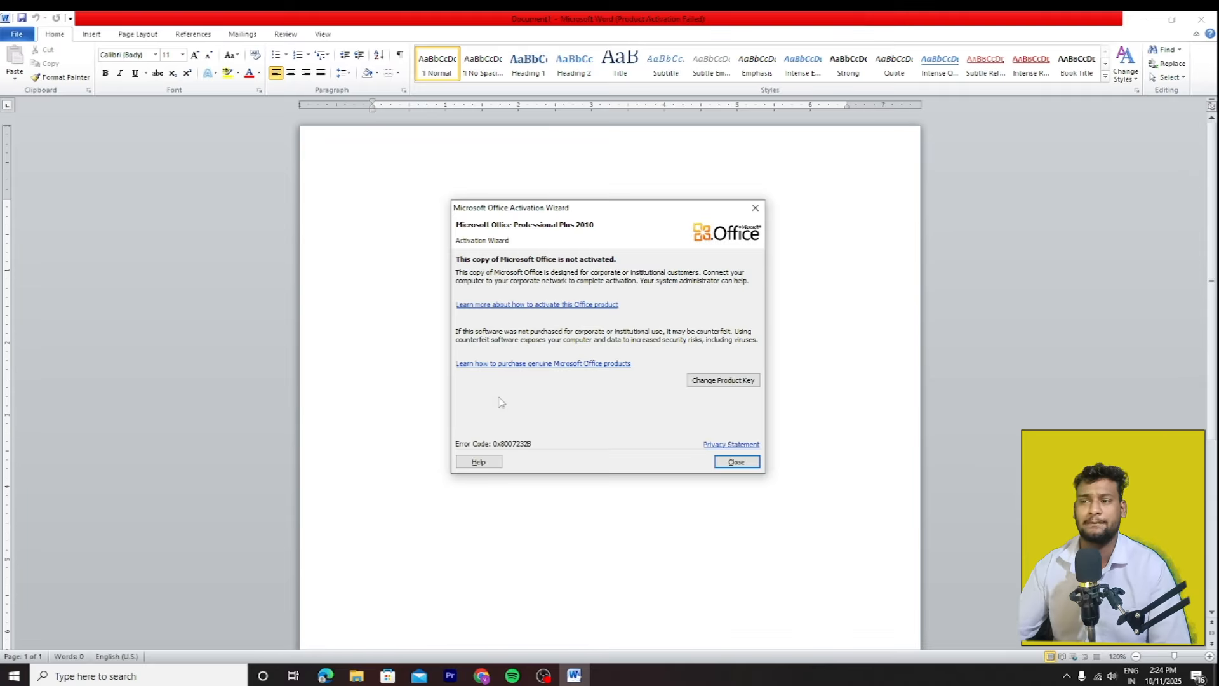
left_click(736, 462)
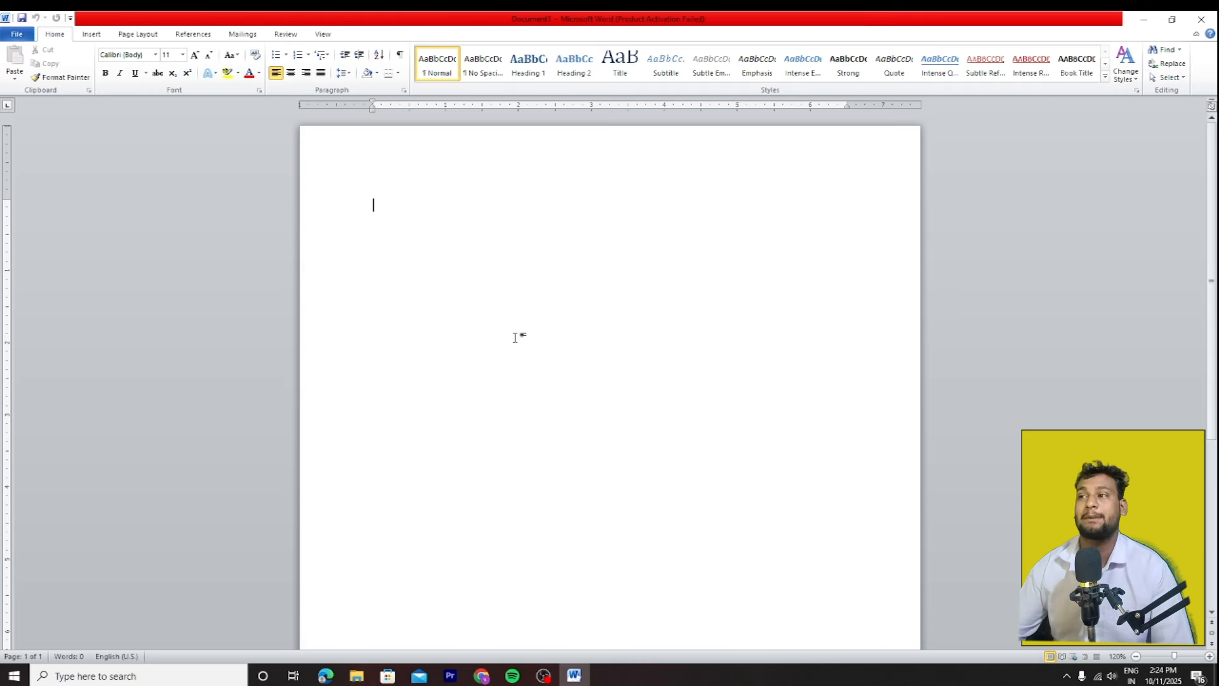
Step: Examine the recent documents list and the commands offered in each ribbon category, from Home through View
left_click(14, 35)
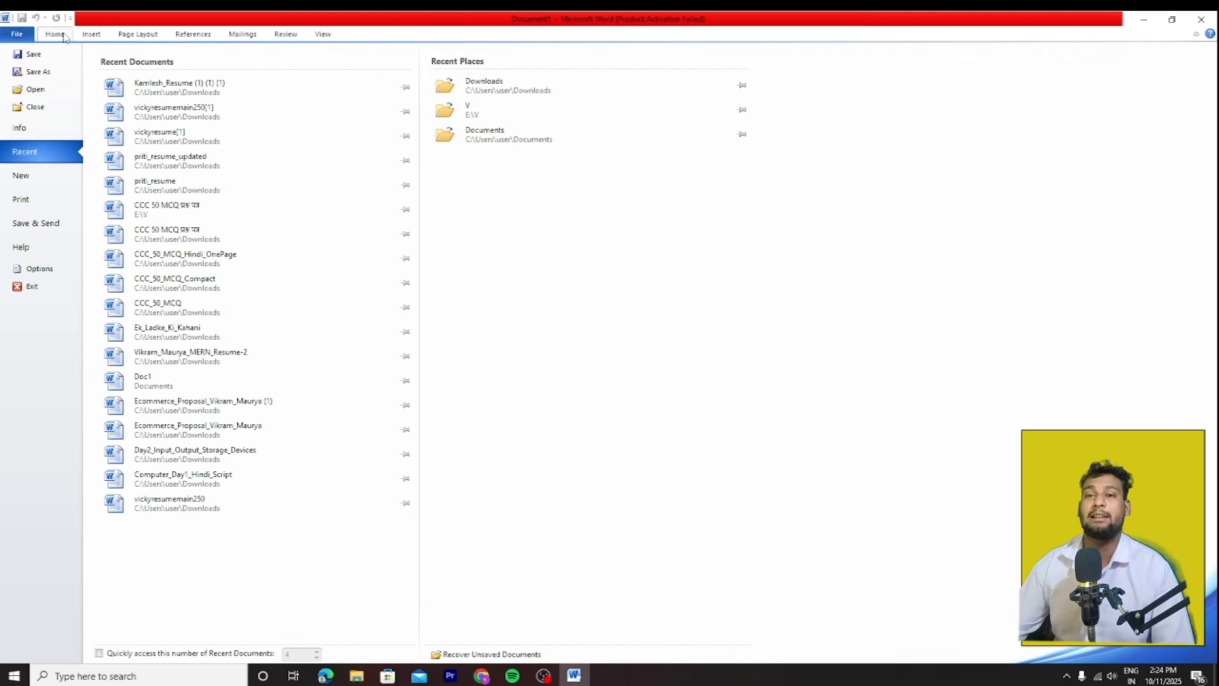
left_click(66, 37)
left_click(137, 34)
left_click(61, 36)
left_click(137, 36)
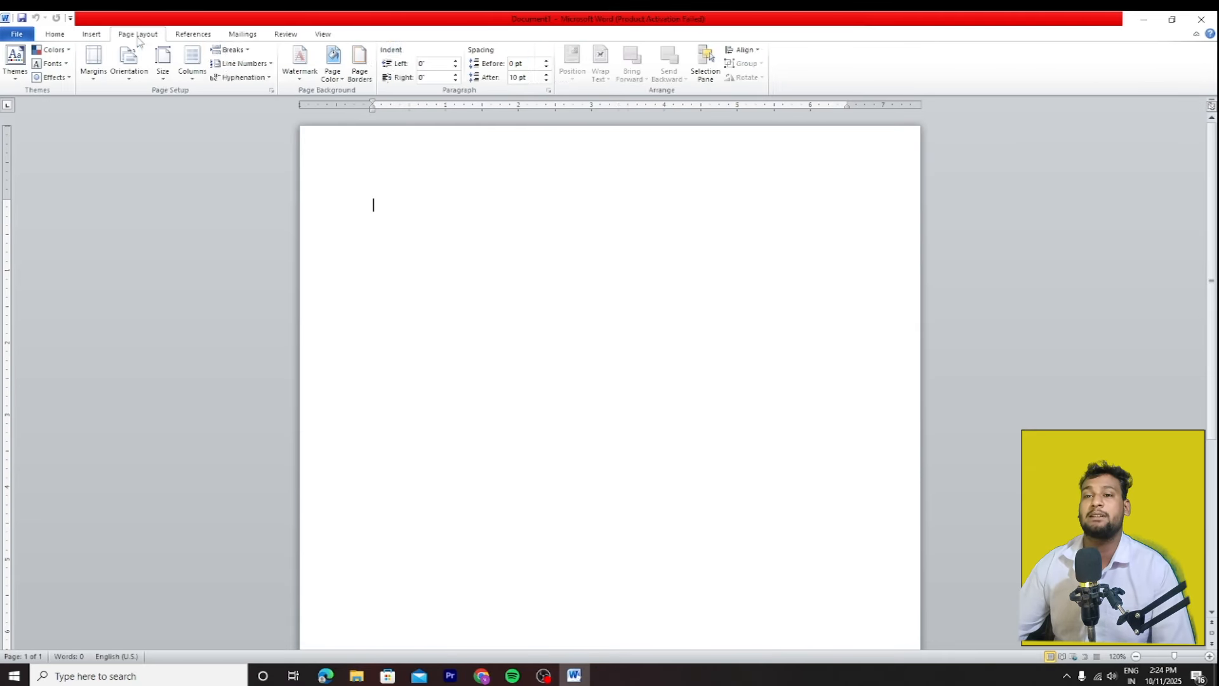
left_click(193, 34)
left_click(242, 34)
left_click(286, 34)
left_click(323, 35)
left_click(121, 37)
left_click(89, 36)
left_click(68, 36)
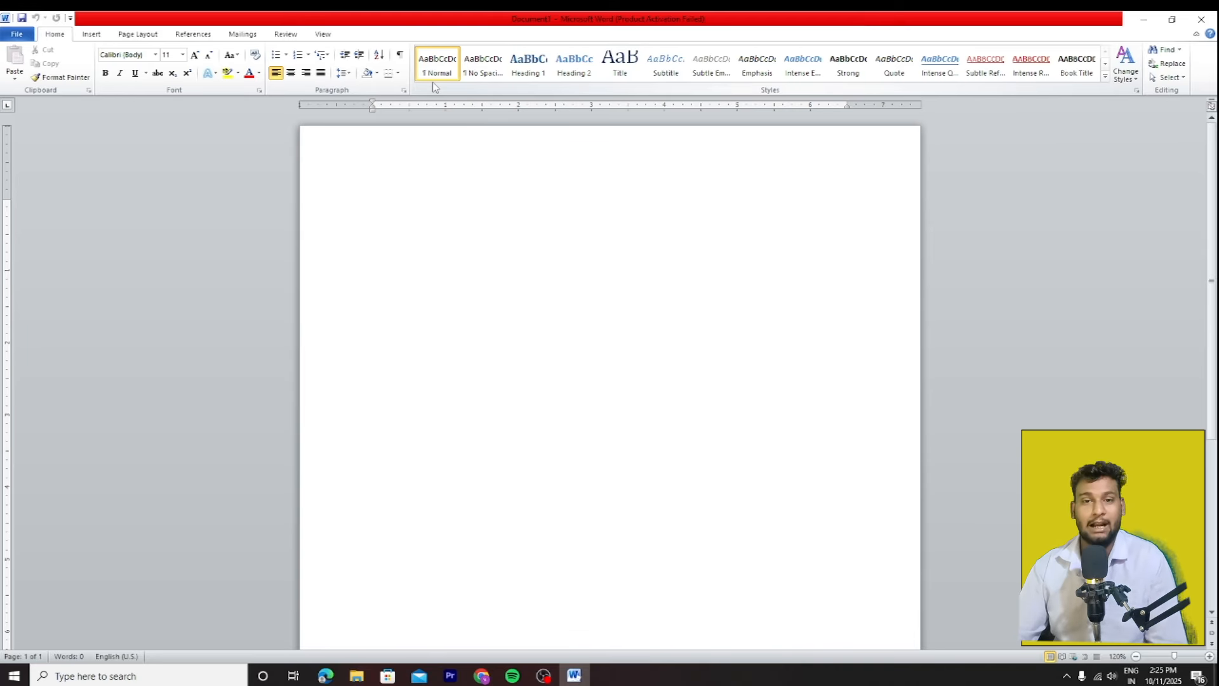
Step: Generate sample paragraphs in the blank document with =rand()
type("=rand()")
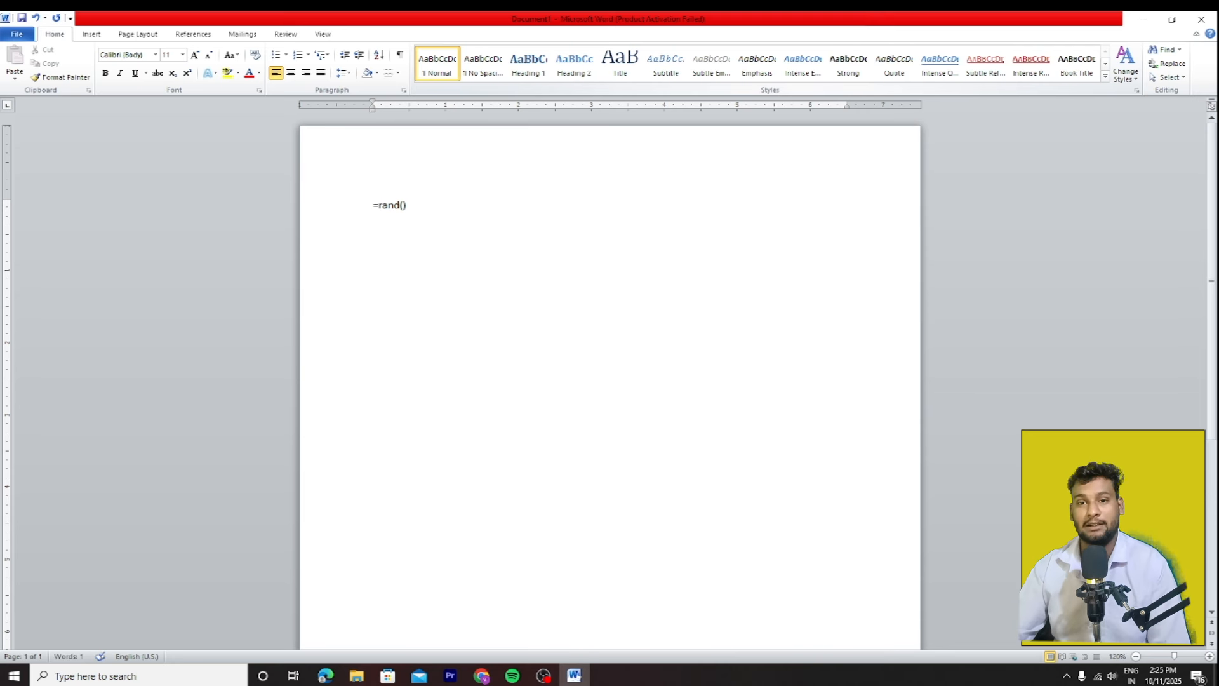
key("Return")
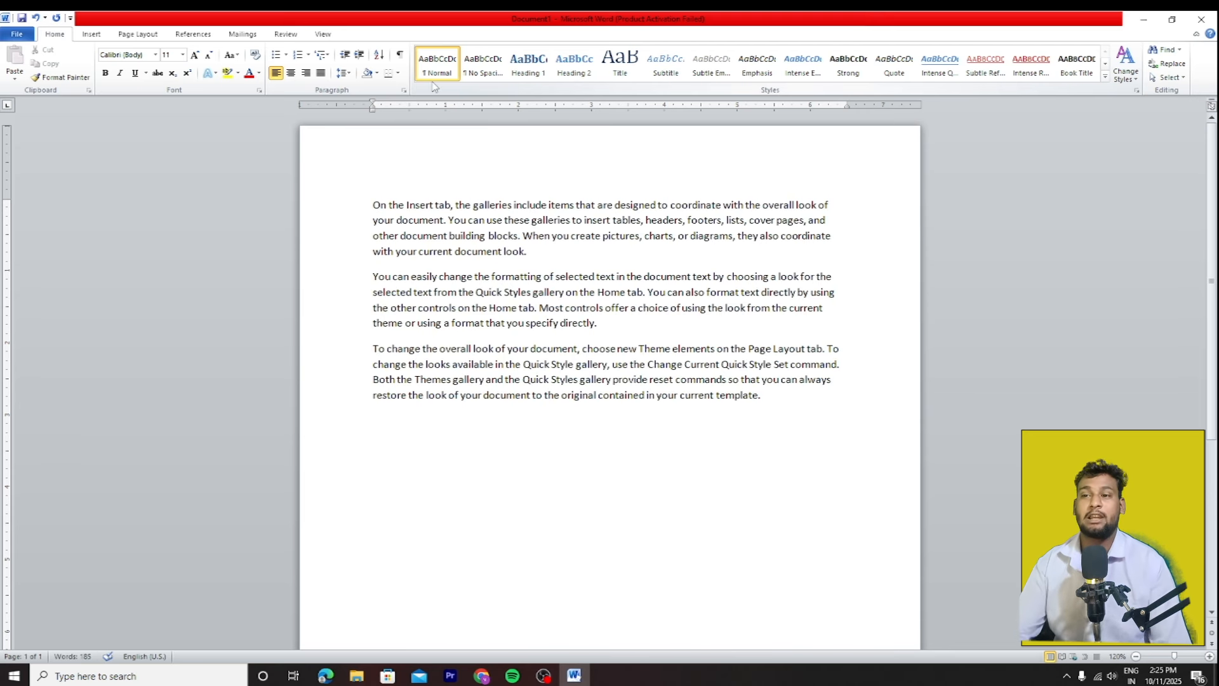
left_click_drag(792, 419, 373, 204)
left_click(727, 308)
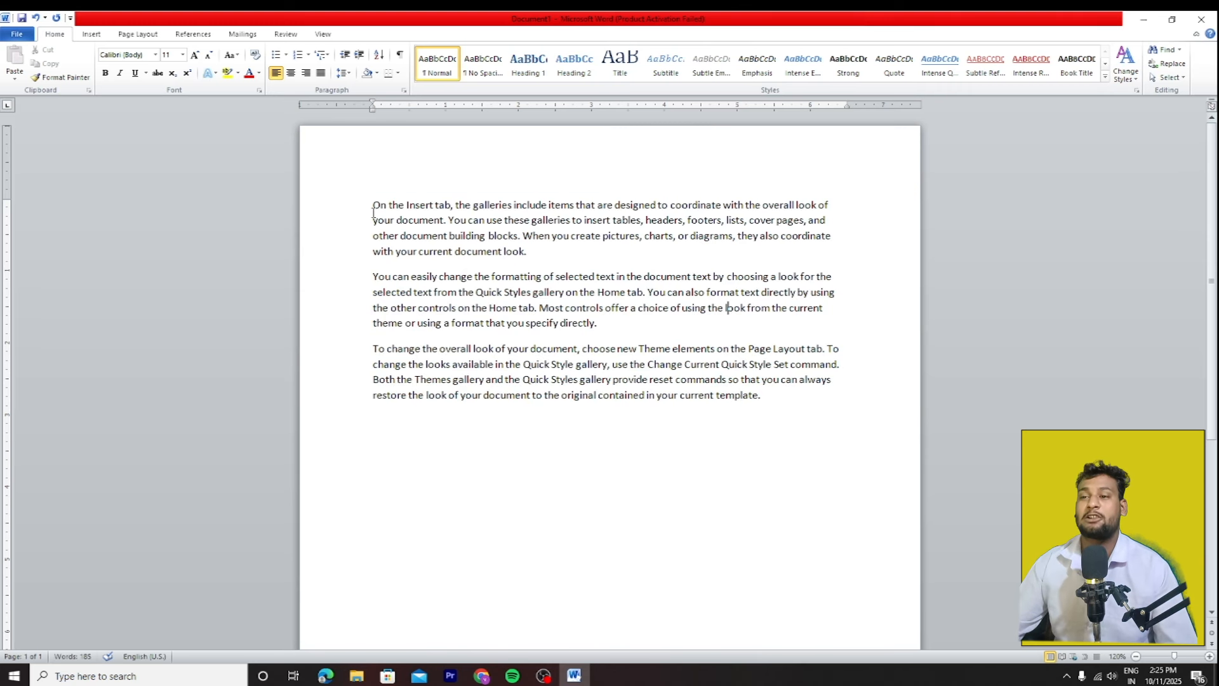
Step: Enlarge the opening phrase "On the Insert tab, the galleries include items that are designed to" to 20 pt
left_click_drag(374, 204, 670, 205)
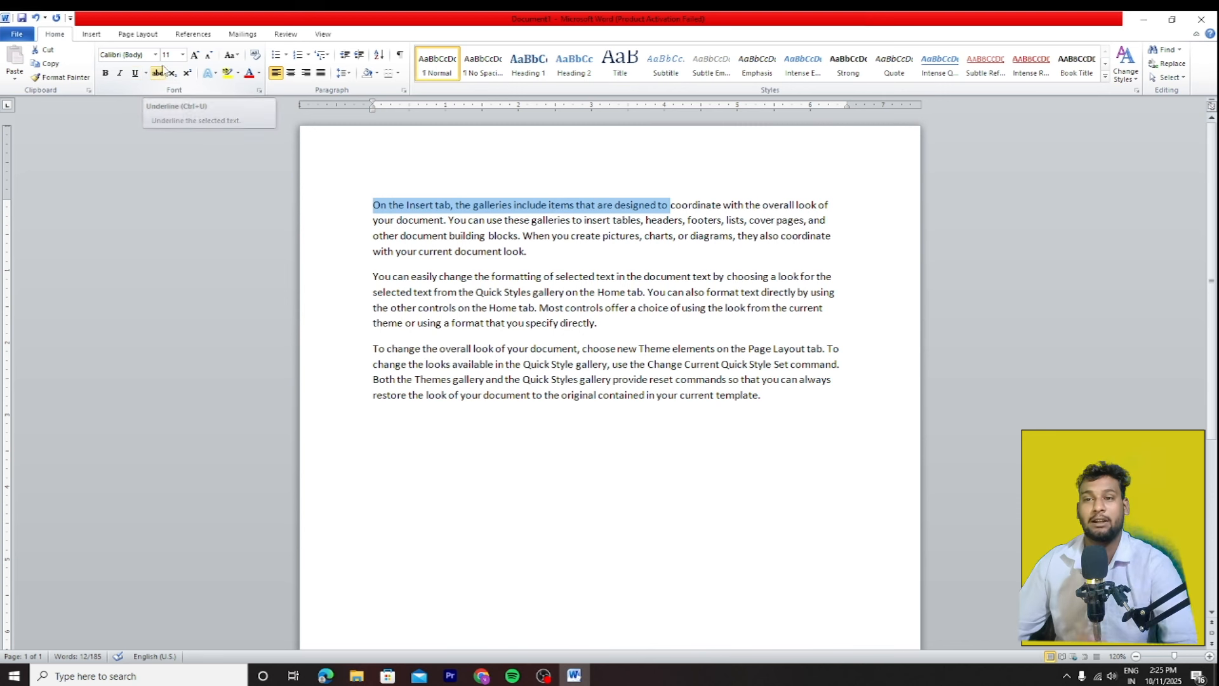
left_click(194, 54)
left_click(194, 55)
left_click(195, 55)
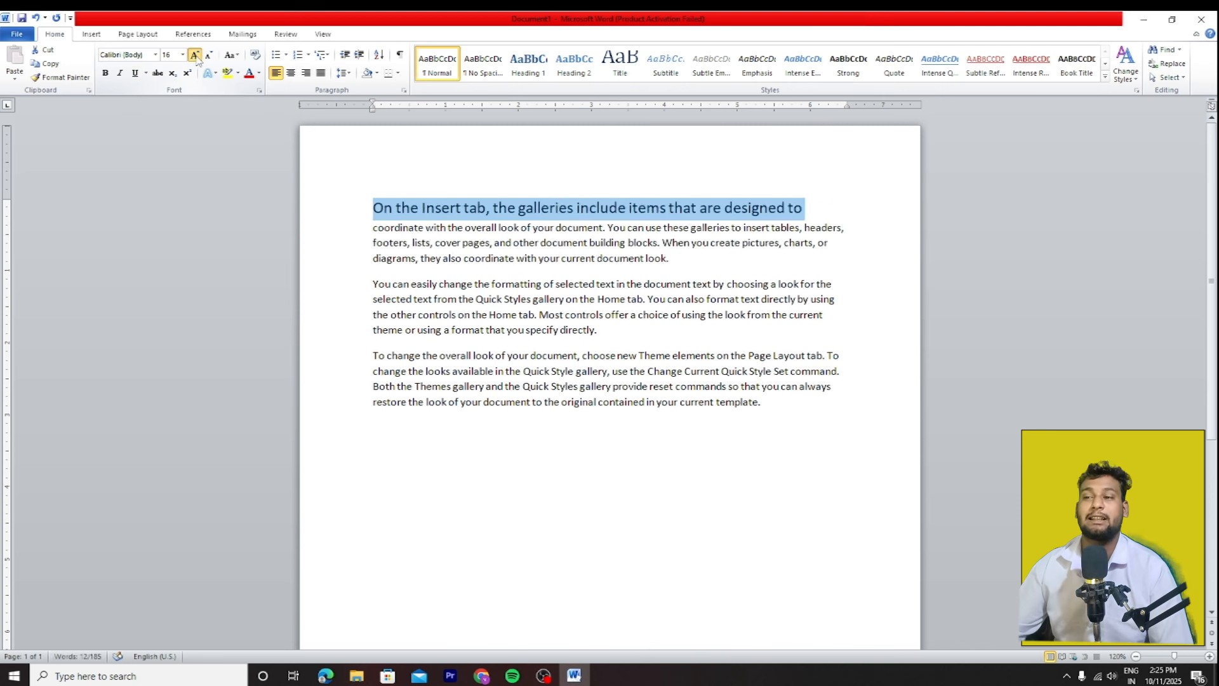
left_click(195, 55)
left_click(194, 54)
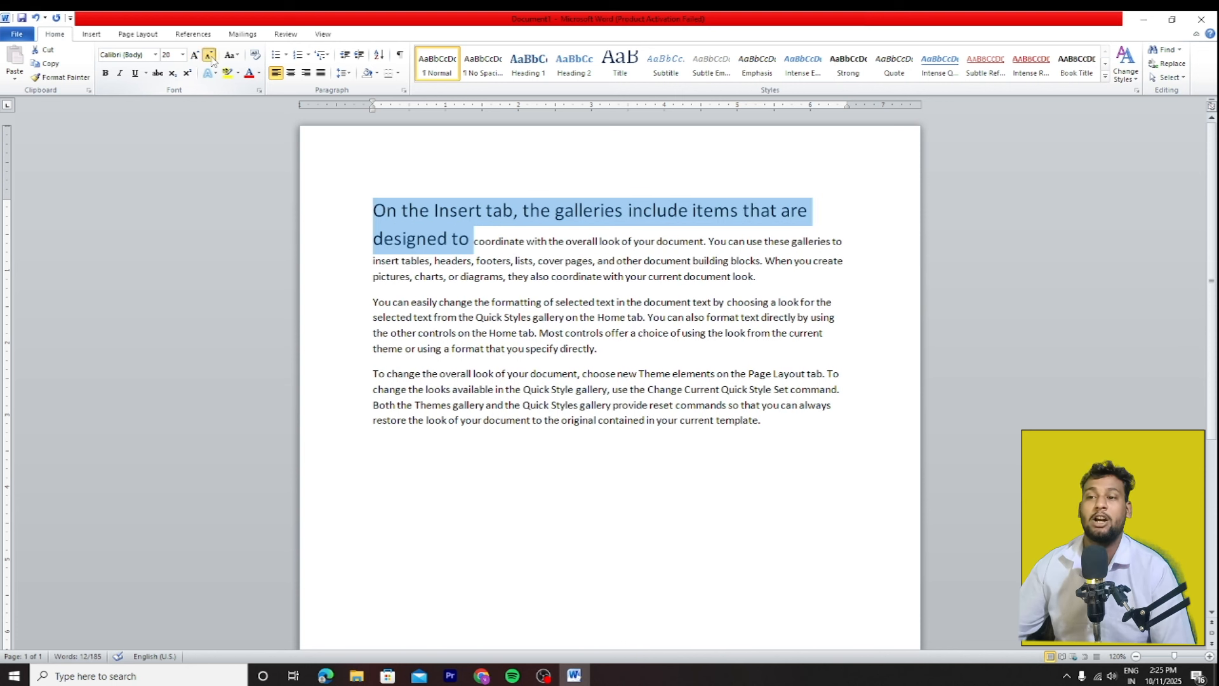
Step: Reduce the selected opening phrase's font size to 14 pt
left_click(209, 55)
left_click(209, 55)
left_click(209, 55)
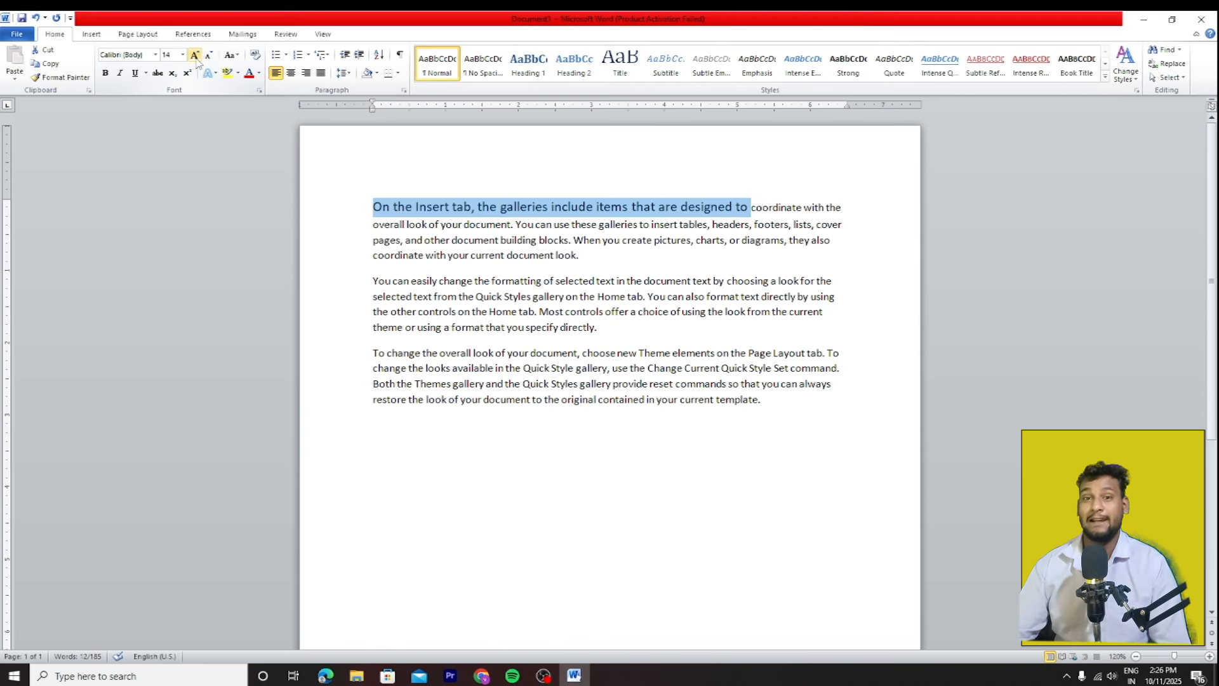
Step: Enlarge the selected opening phrase again stepwise, past 20 pt, with Grow Font
left_click(195, 56)
left_click(195, 56)
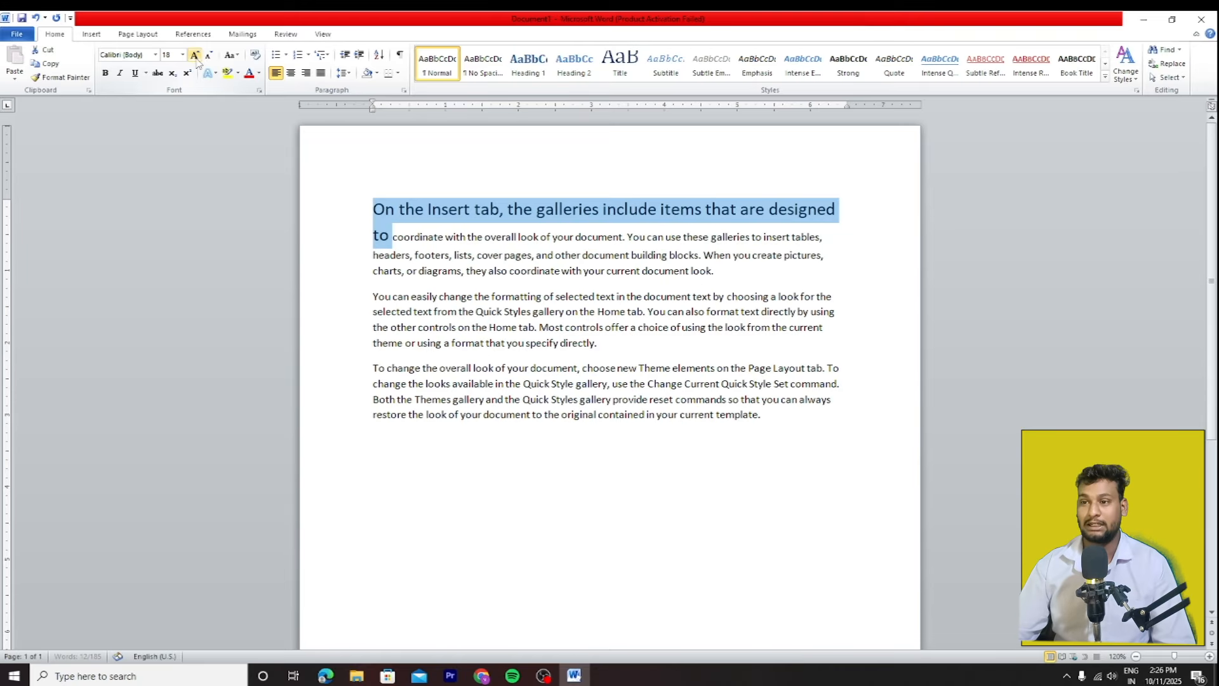
left_click(195, 56)
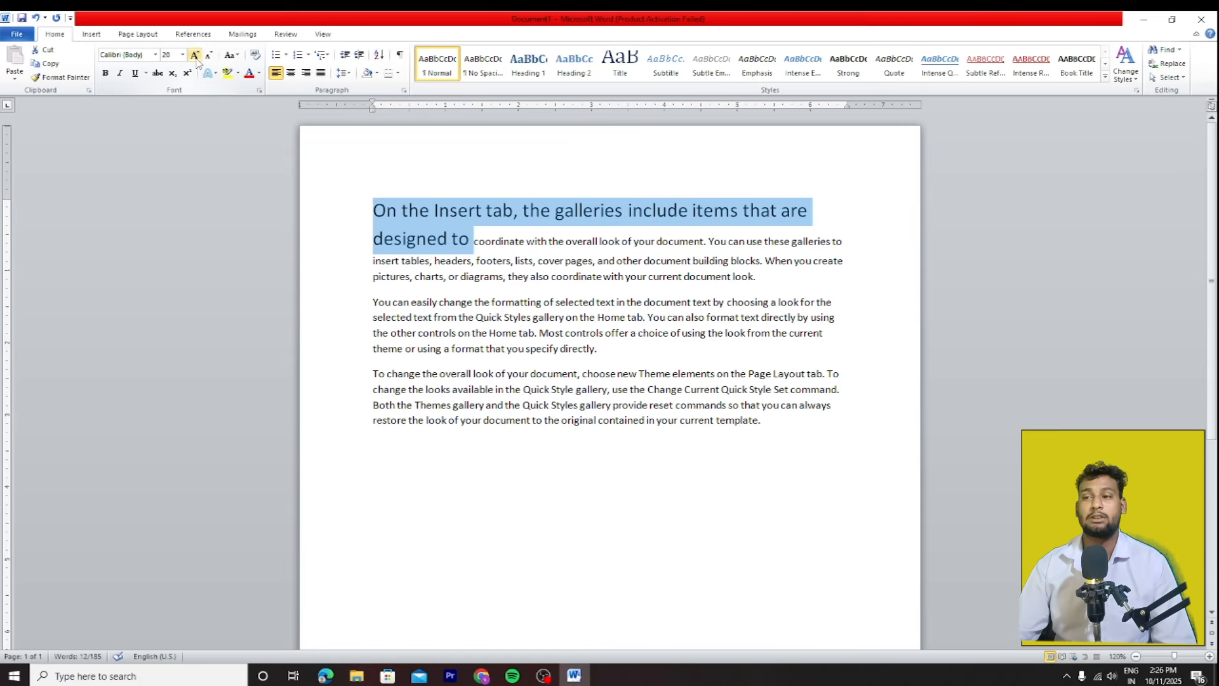
left_click(195, 56)
left_click(195, 56)
left_click(195, 56)
Step: Undo all the font size changes made to the opening phrase
key("ctrl+z")
key("ctrl+z")
key("ctrl+z")
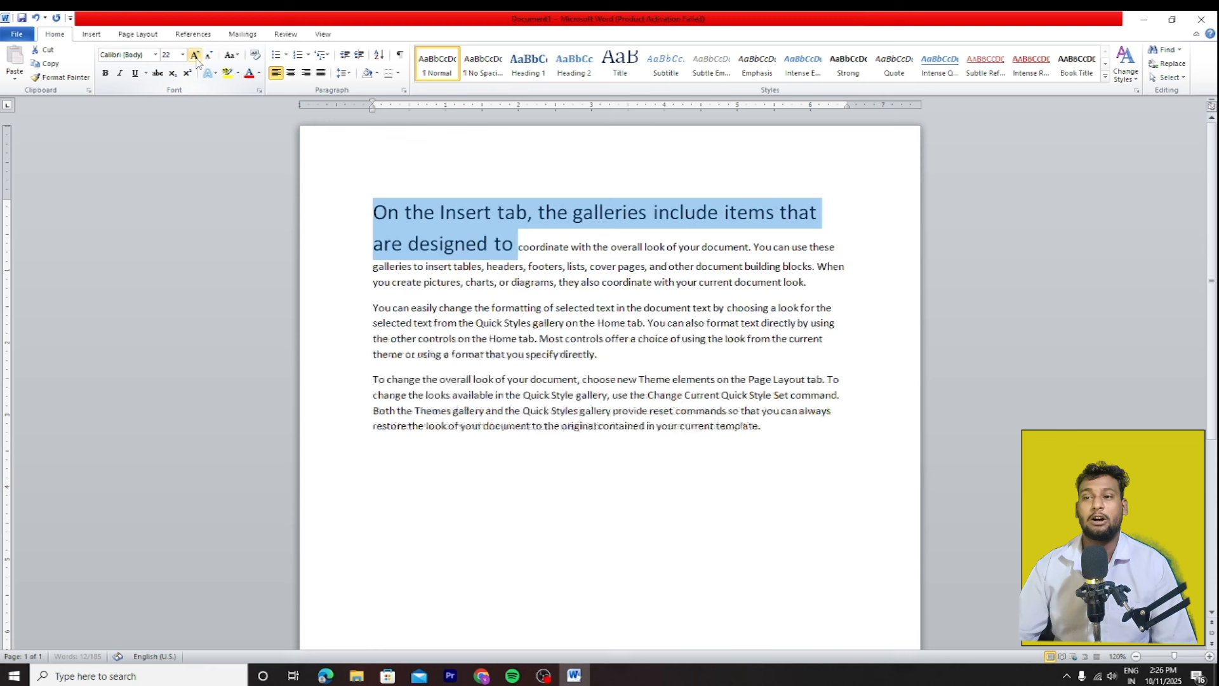
key("ctrl+z")
key("ctrl+z")
key("ctrl+z")
key("ctrl+z")
key("ctrl+z")
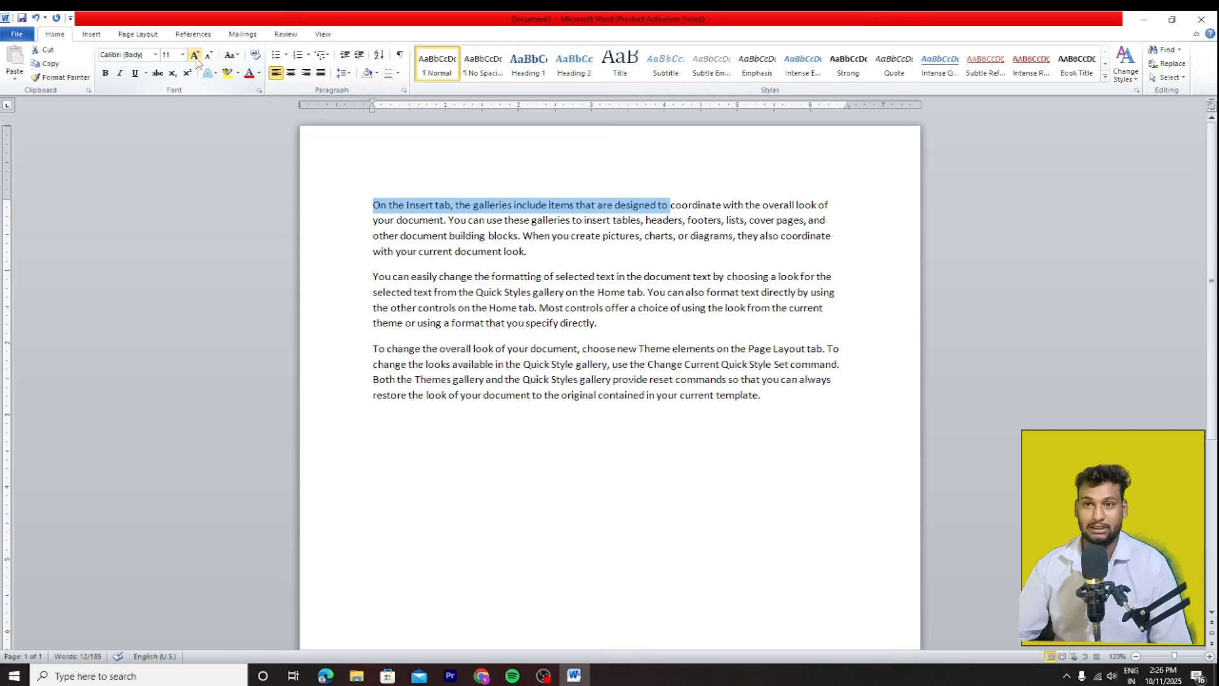
Step: Set the selected opening phrase's font size to 72 pt and then to 500 pt
left_click(182, 54)
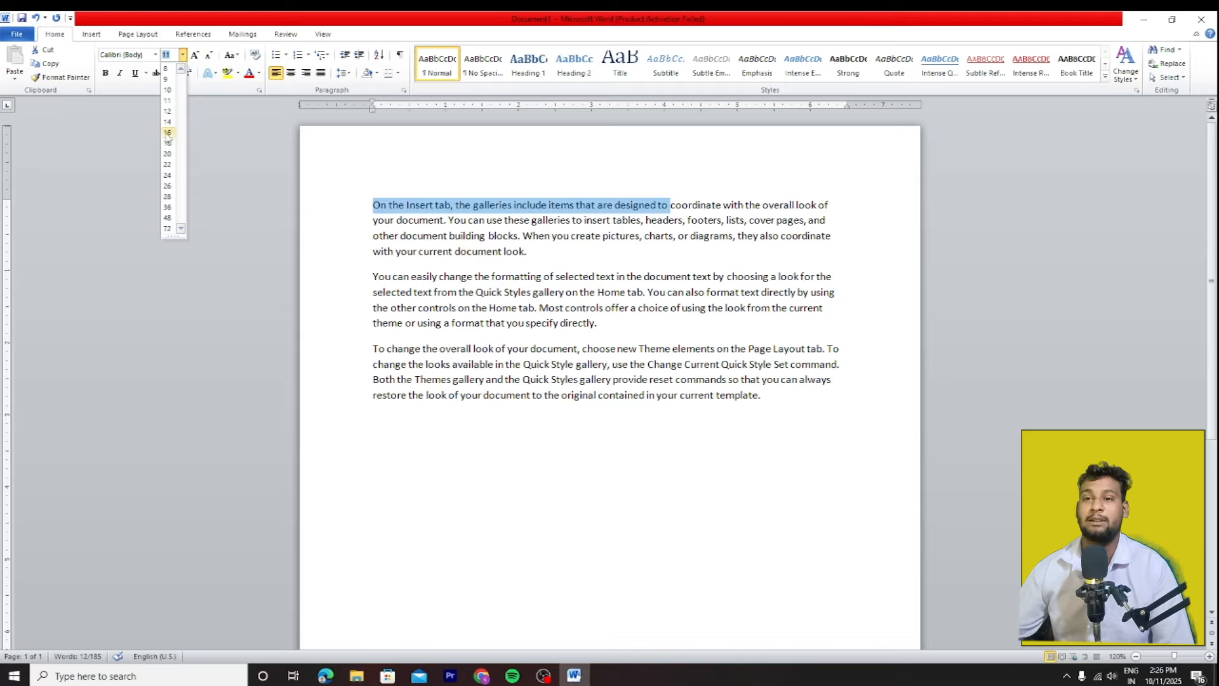
left_click(168, 229)
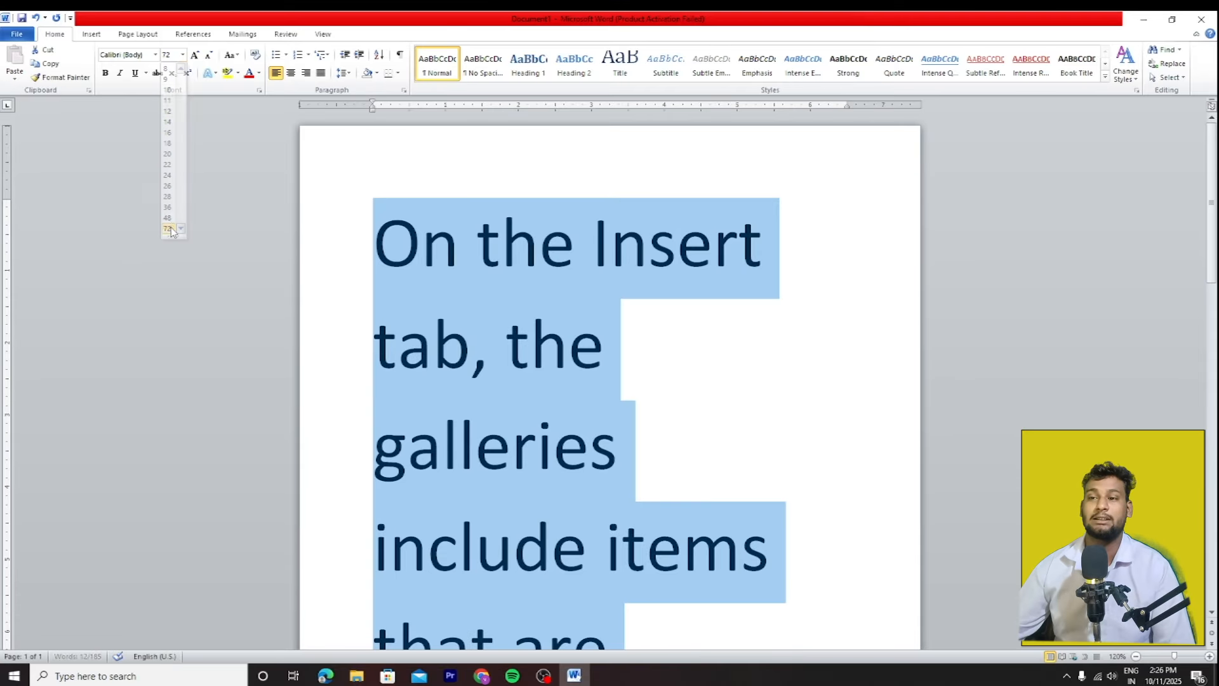
key("BackSpace")
type("500")
key("Return")
Step: Set the selected opening phrase's font size to 10 pt
left_click(168, 55)
type("10")
key("Return")
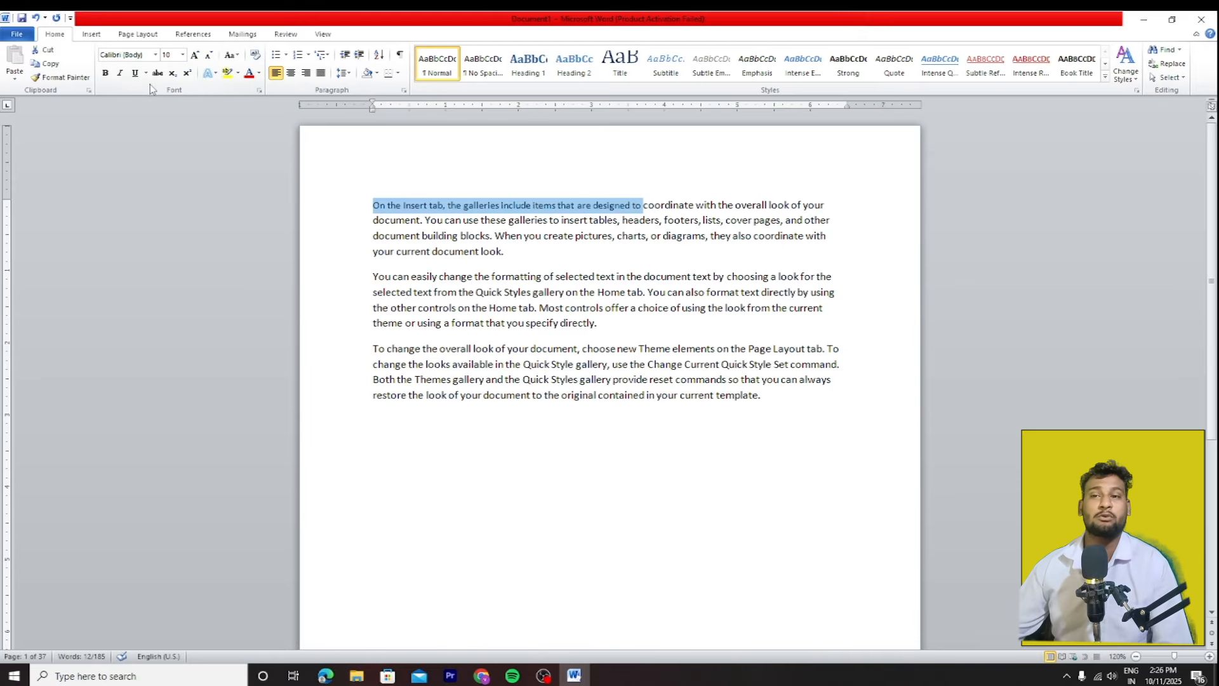
Step: Apply the Kruti Dev 025 font to the selected opening phrase and replace the phrase with the test letters "dk"
left_click(155, 55)
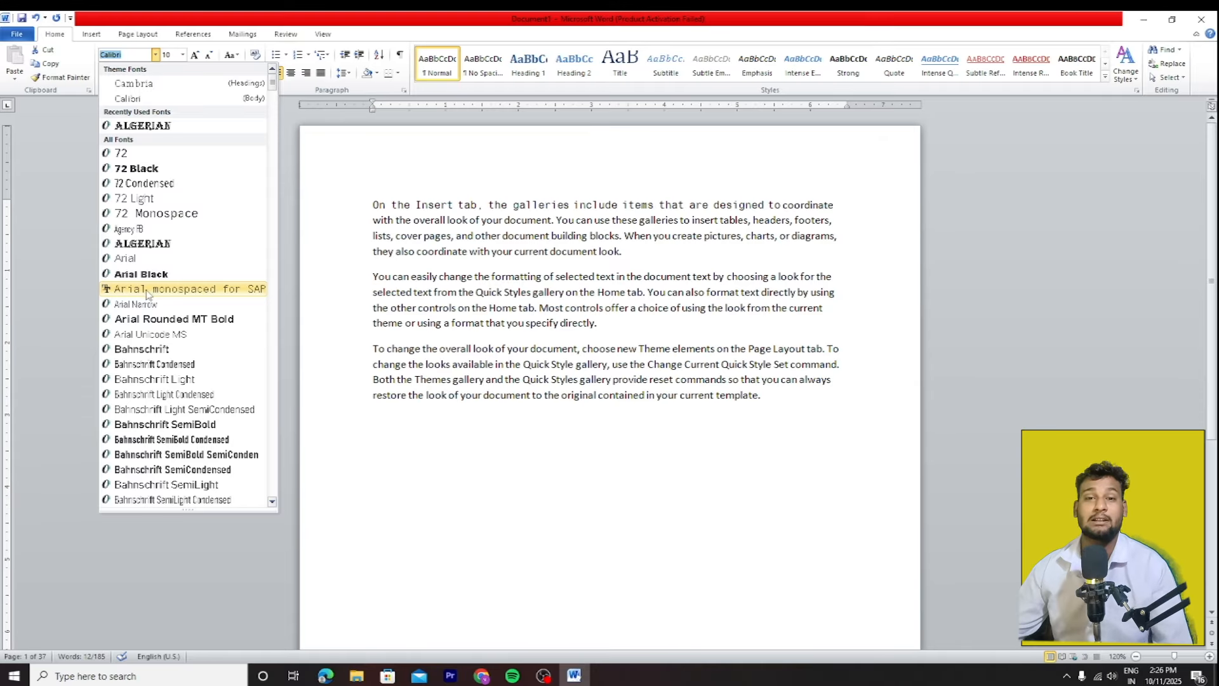
scroll(186, 332, "down", 20)
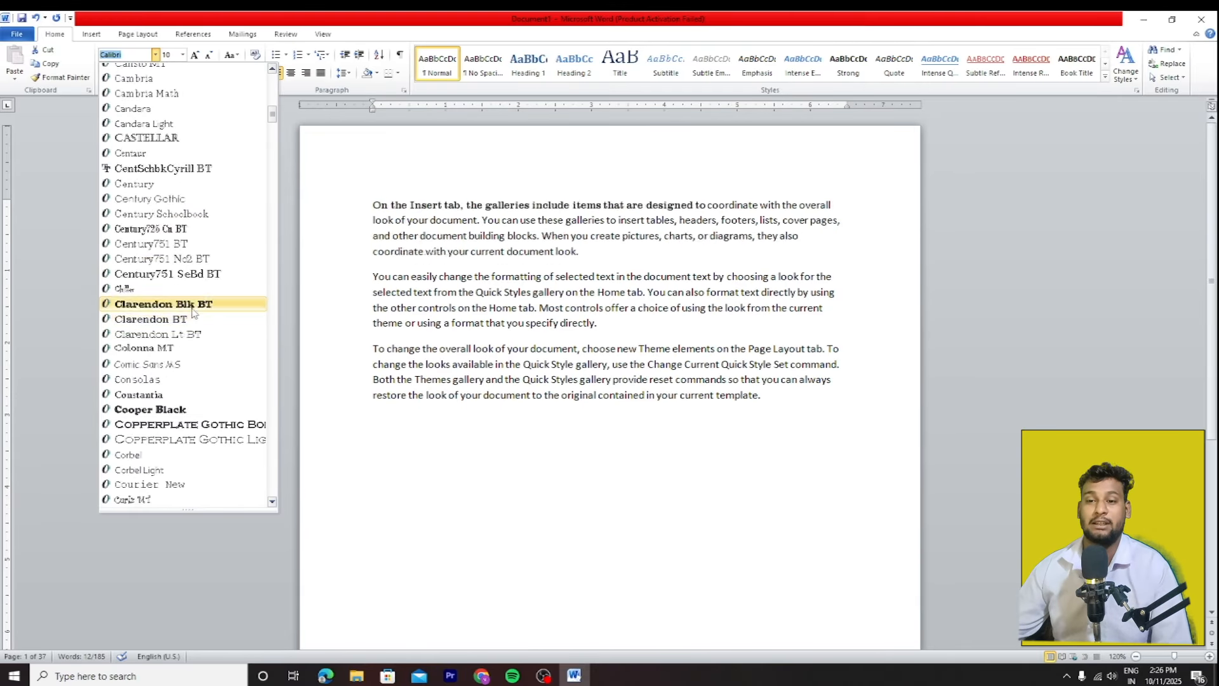
scroll(173, 372, "down", 13)
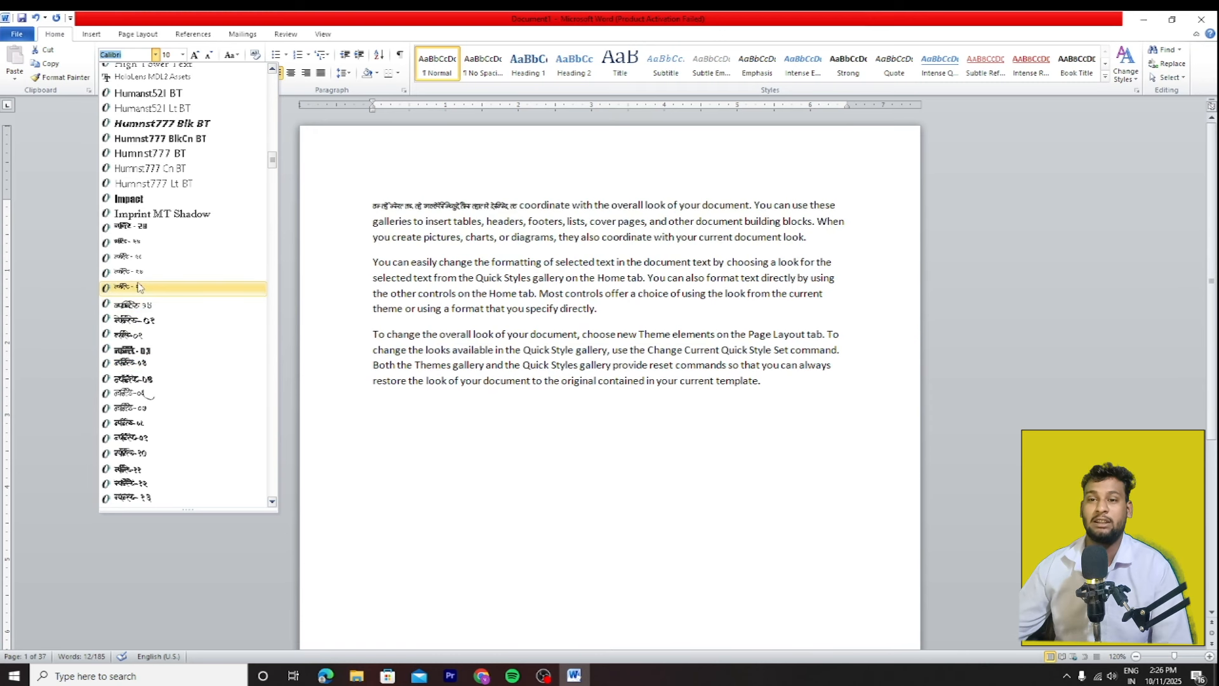
scroll(145, 308, "down", 8)
left_click(141, 242)
key("BackSpace")
type("d")
type("k")
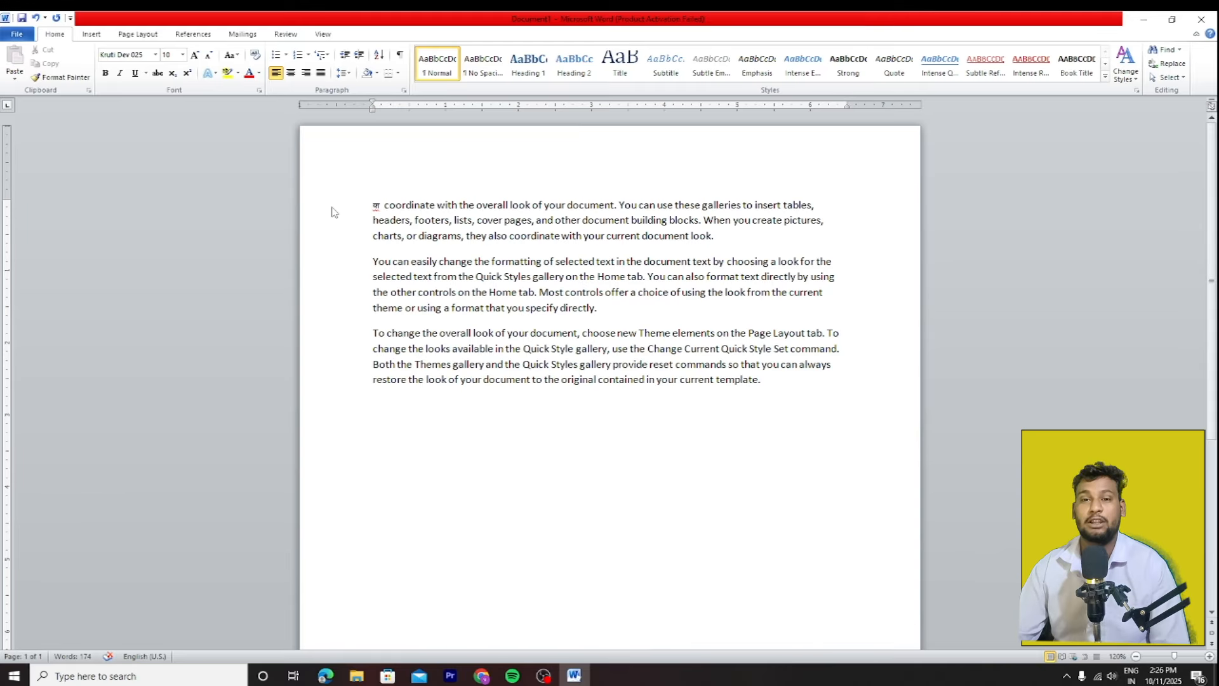
Step: Delete the Kruti Dev test characters before "coordinate" and place the cursor at the end of the document
key("BackSpace")
key("BackSpace")
key("BackSpace")
key("ctrl+End")
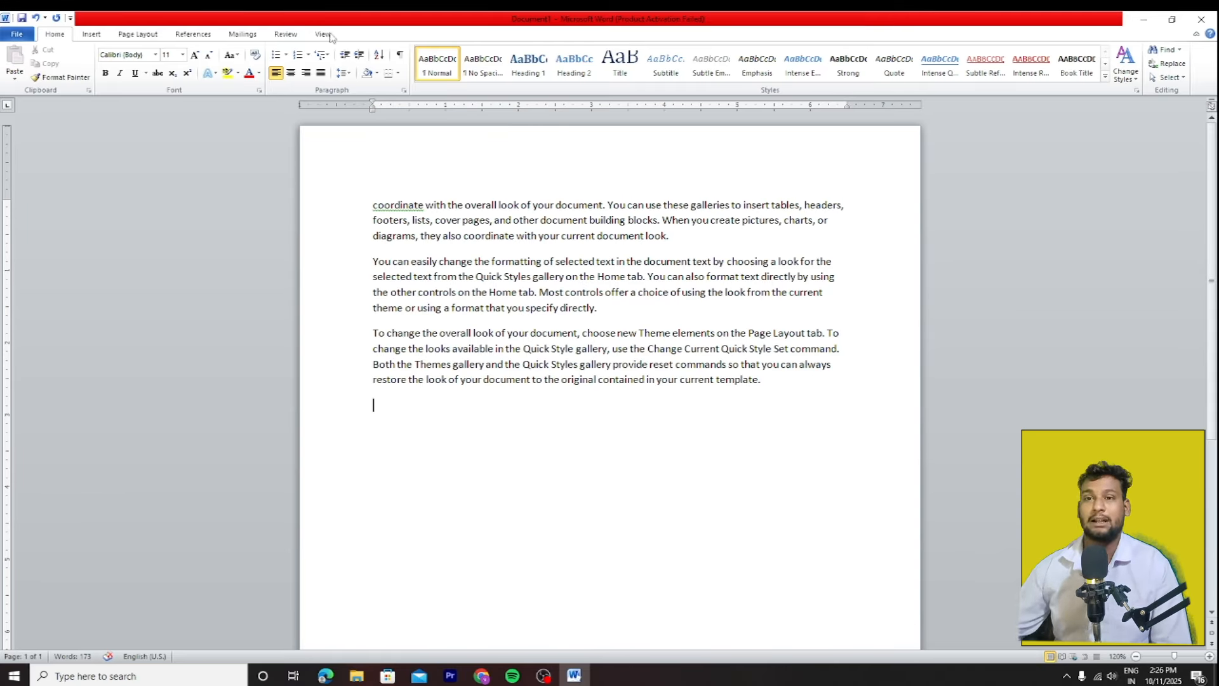
Step: Try another font with a test letter at the document's end, and delete it along with the empty line and final period
left_click(155, 54)
scroll(161, 379, "up", 3)
left_click(133, 128)
type("e")
key("BackSpace")
key("BackSpace")
key("BackSpace")
key("BackSpace")
key("BackSpace")
key("BackSpace")
key("BackSpace")
key("BackSpace")
key("BackSpace")
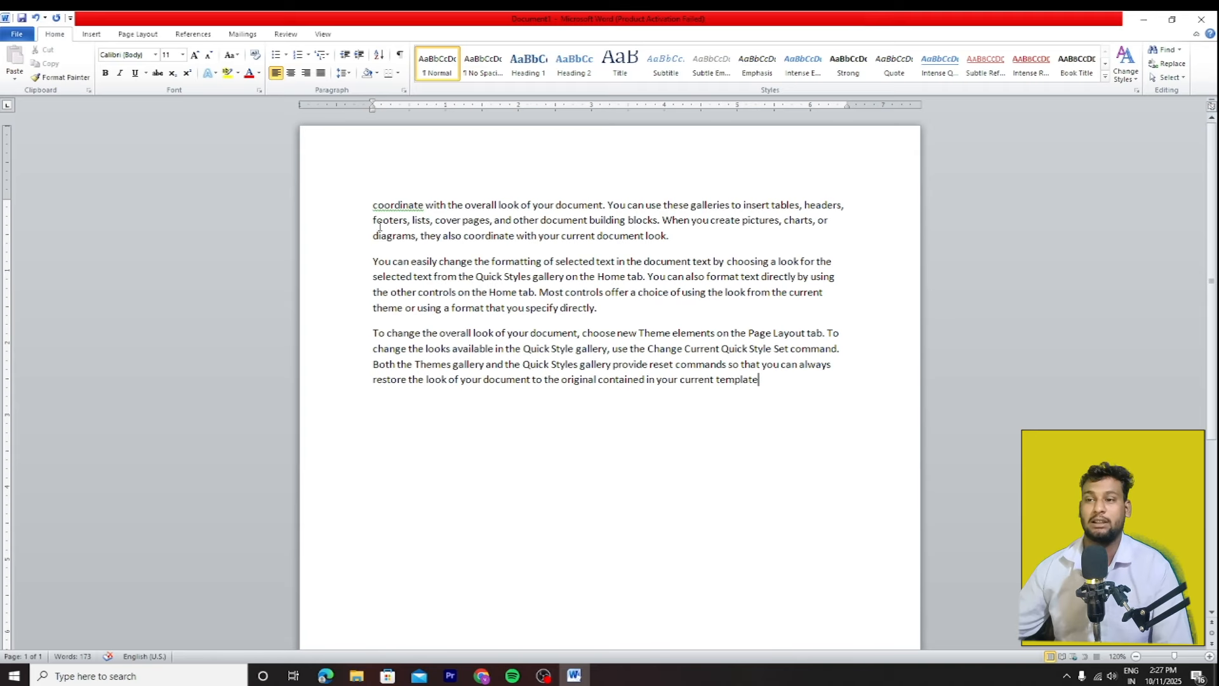
Step: Apply bold, italic, underline and strikethrough to the opening phrase "coordinate with the overall look of your document. You can"
left_click_drag(392, 202, 645, 204)
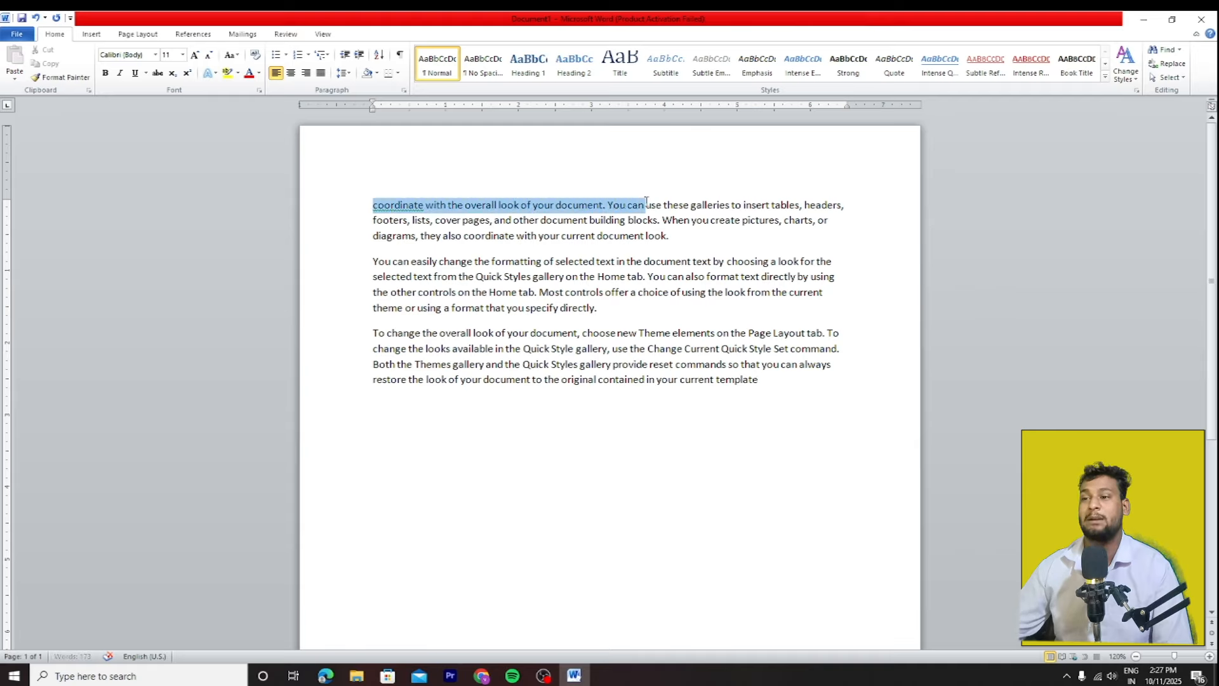
left_click(105, 73)
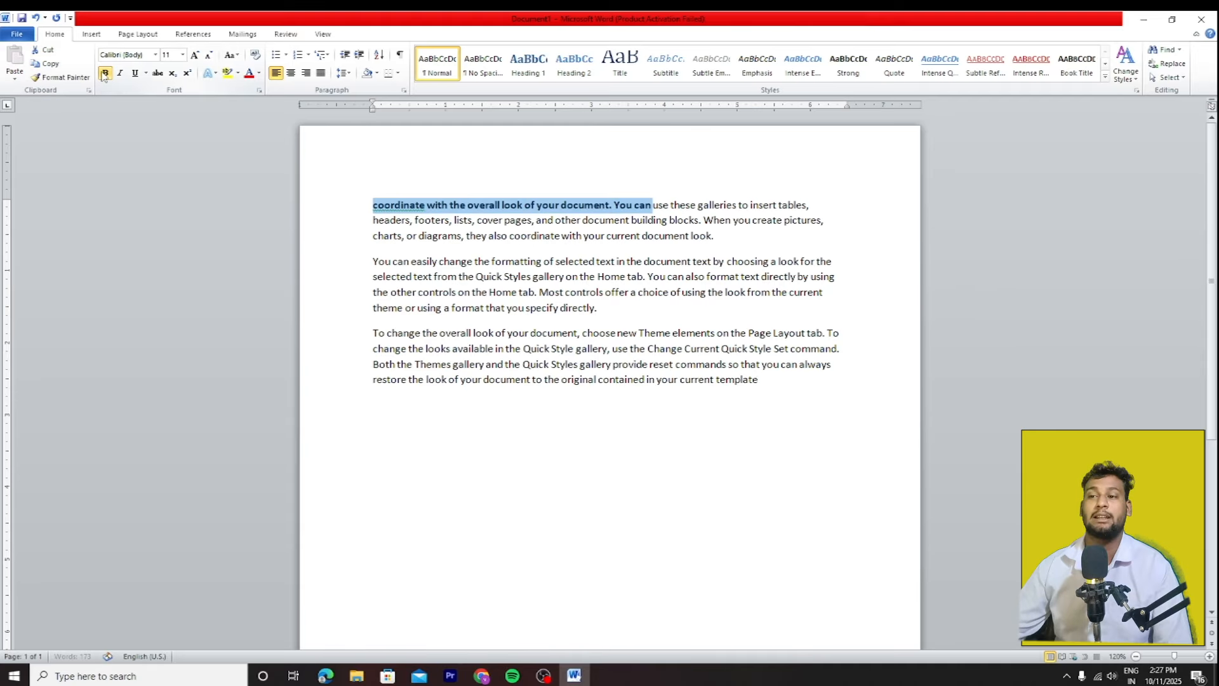
left_click(120, 74)
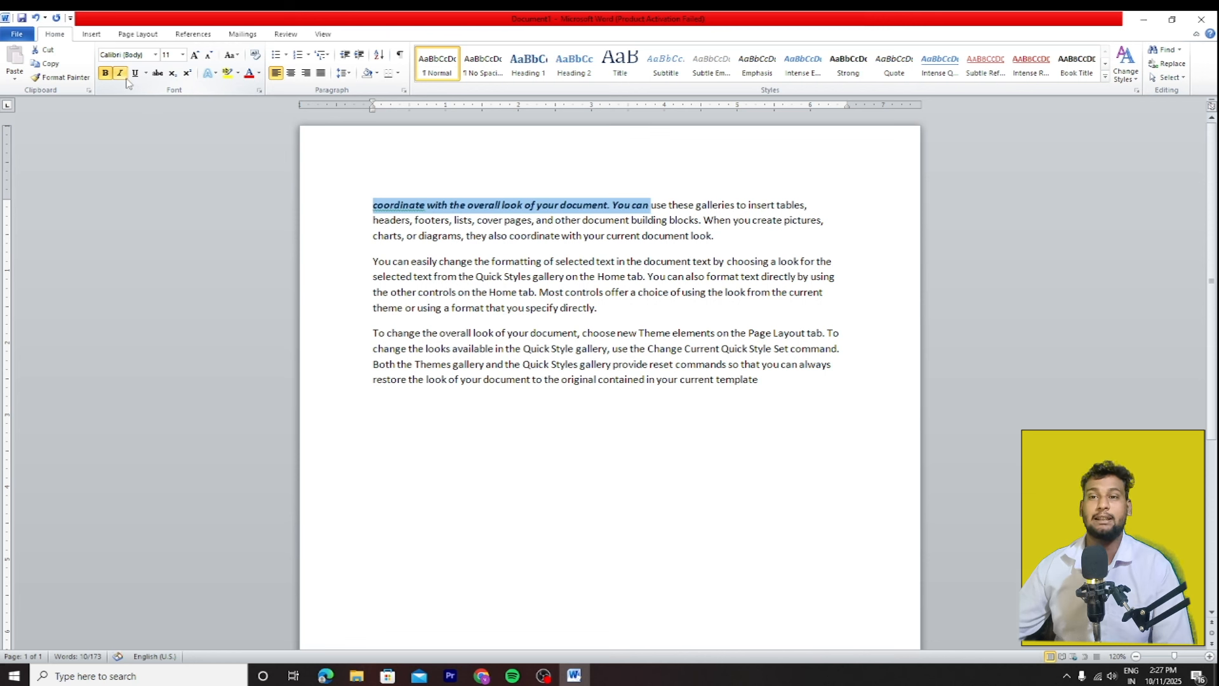
left_click(135, 74)
left_click(145, 73)
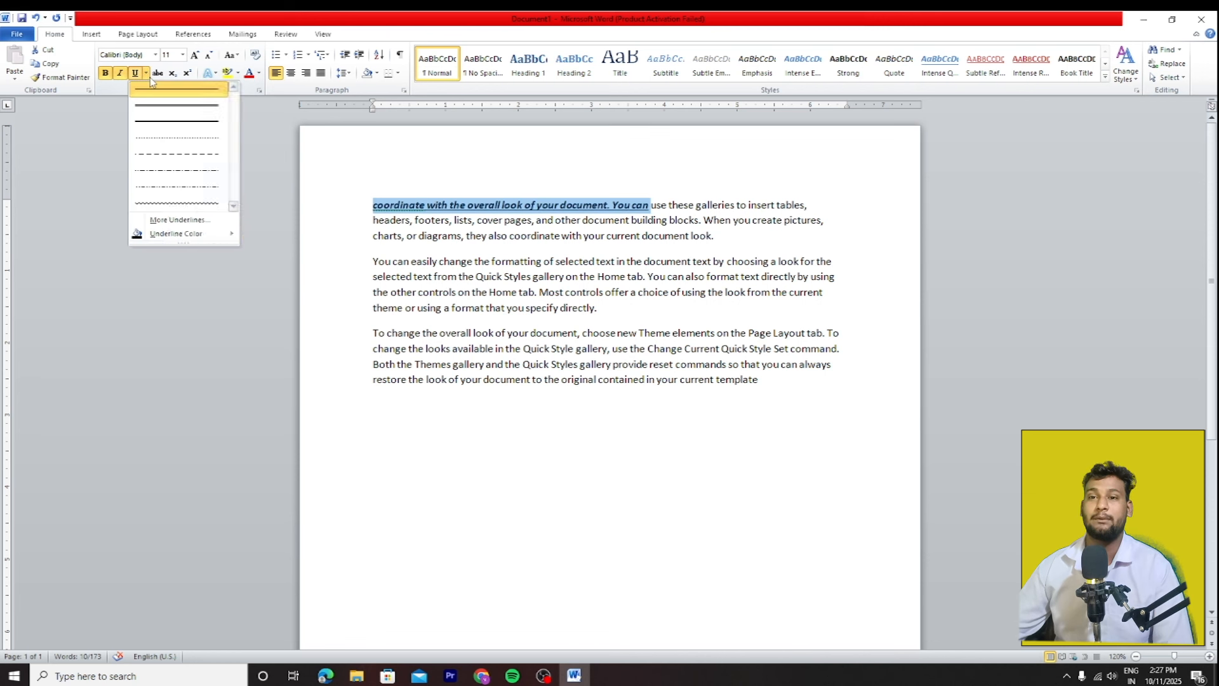
left_click(158, 73)
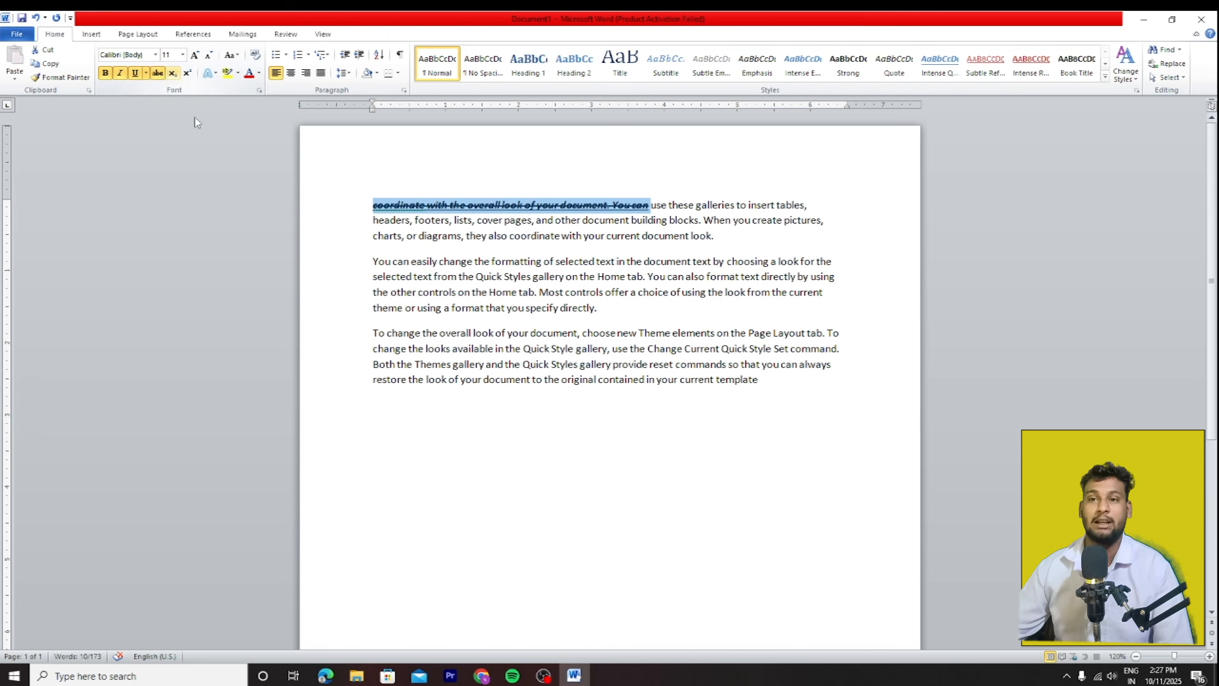
Step: Add "X2" on a new line at the document's end and format its 2 as subscript after trying superscript
key("ctrl+End")
type("x2")
key("shift+Left")
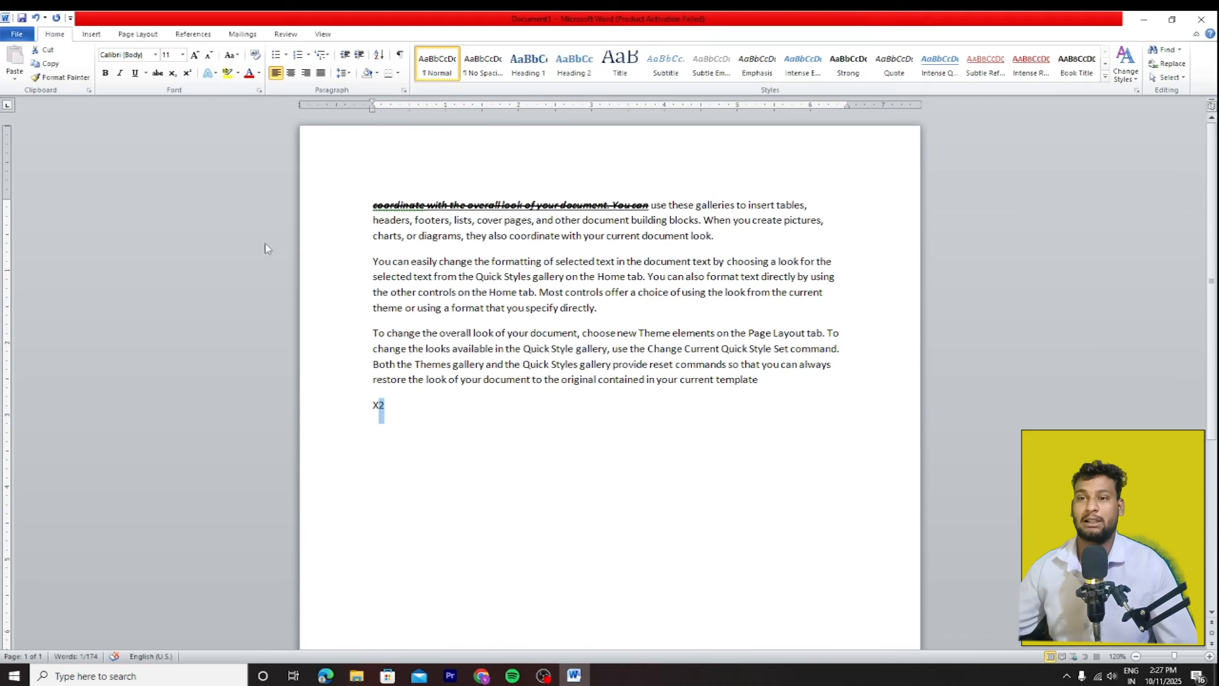
left_click(187, 73)
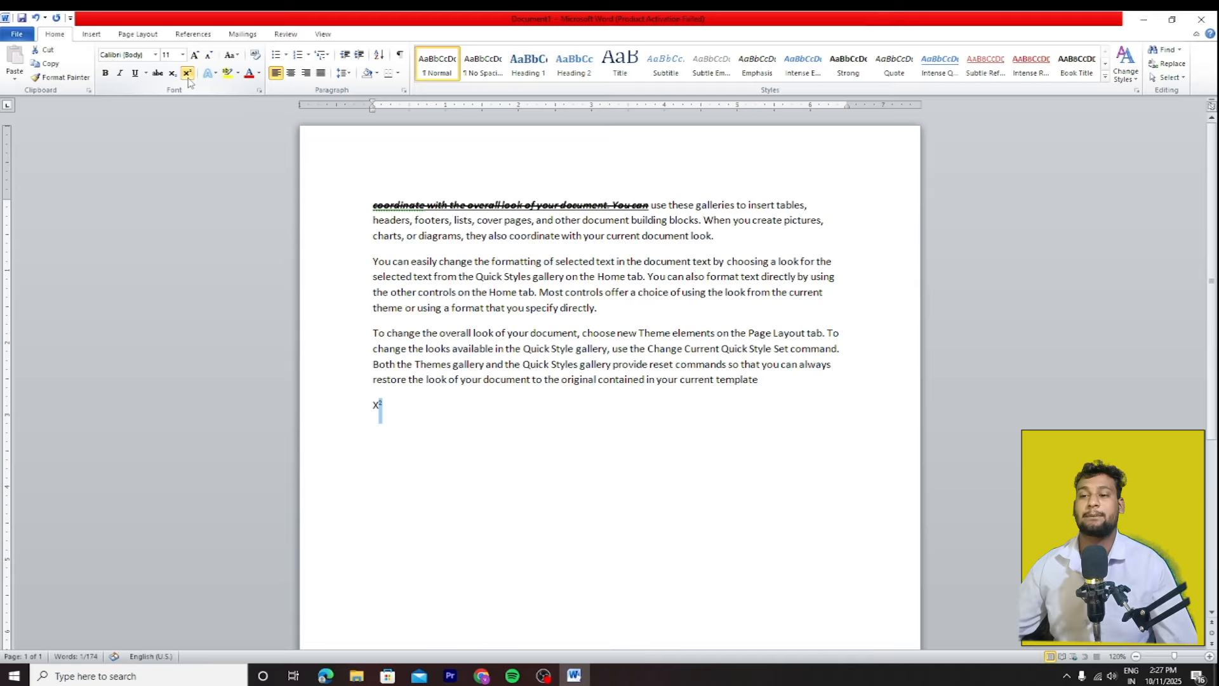
left_click(172, 73)
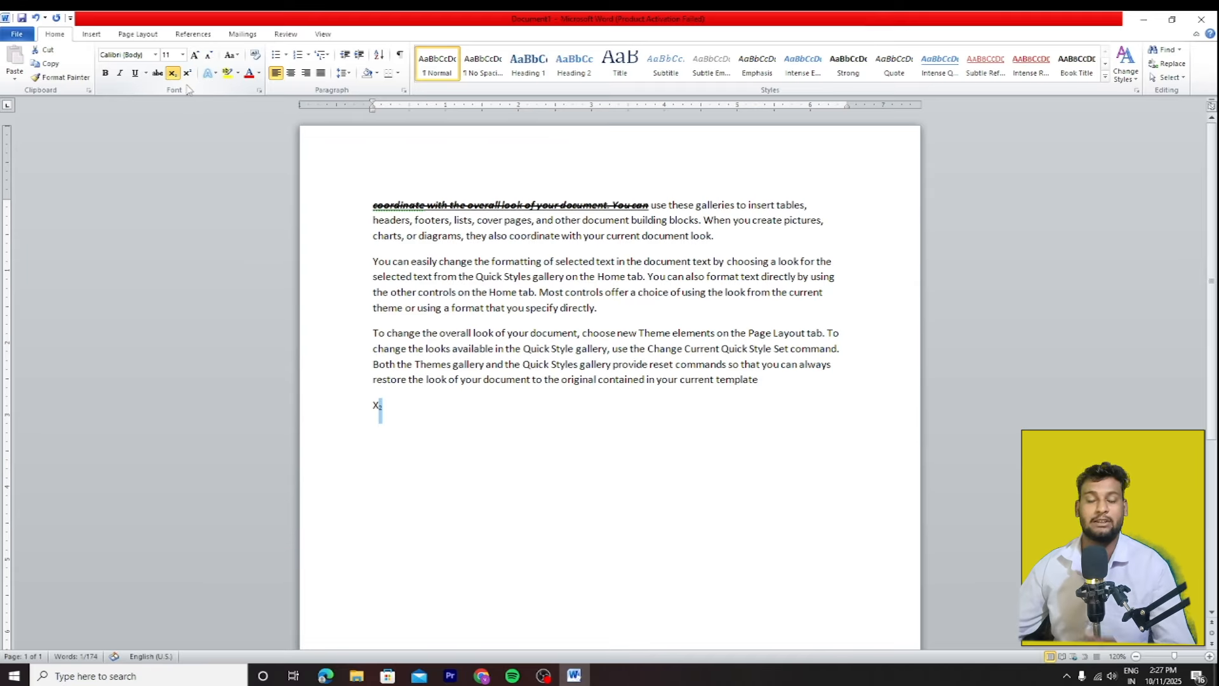
left_click(413, 418)
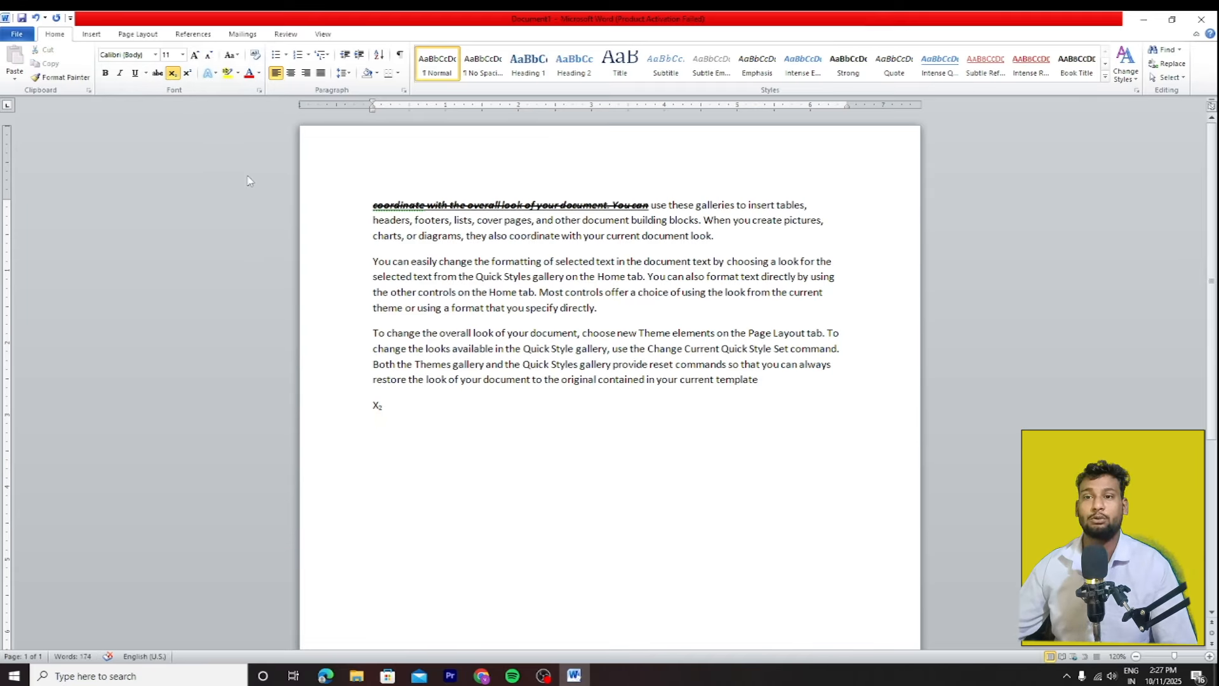
Step: Remove the bold, italic, underline and strikethrough formatting from the opening phrase ending in "You can"
left_click(355, 293)
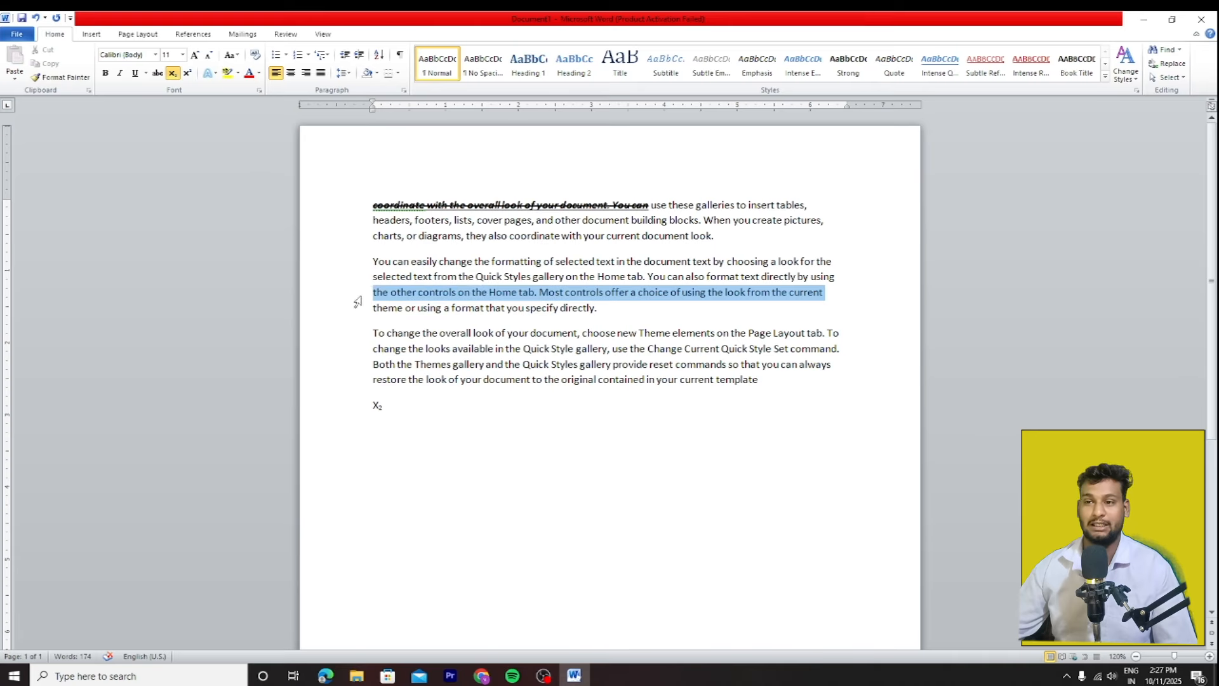
left_click_drag(372, 220, 419, 222)
left_click(355, 207)
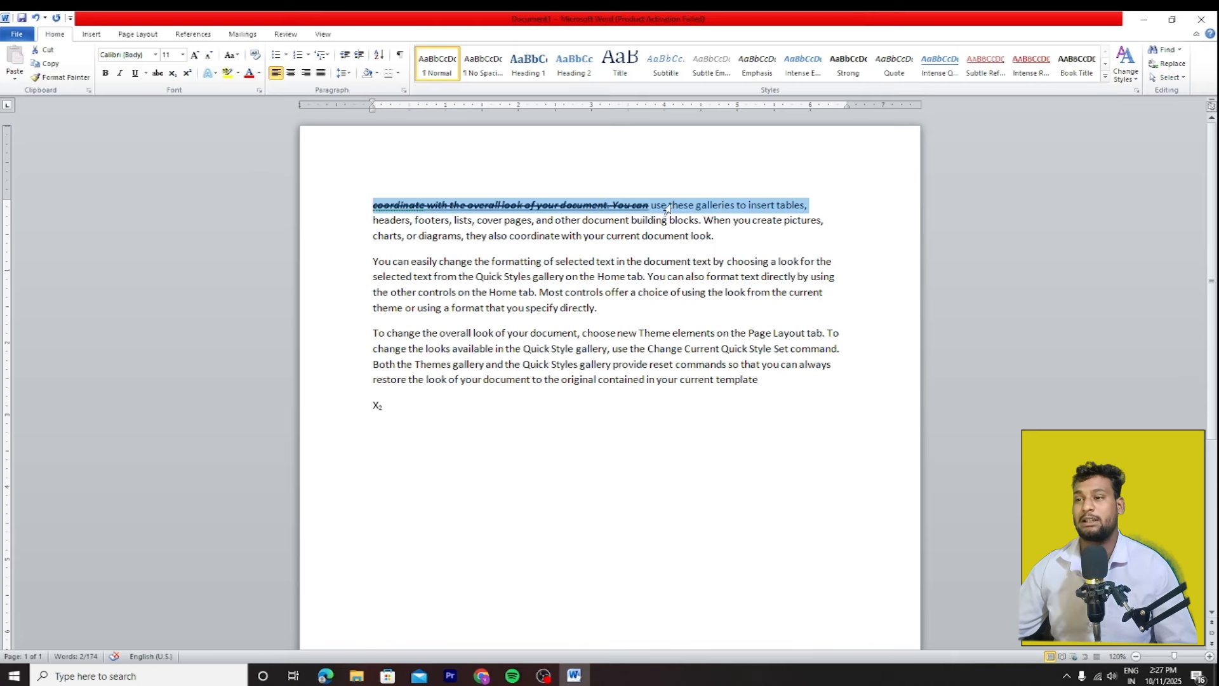
double_click(648, 207)
left_click_drag(648, 207, 372, 205)
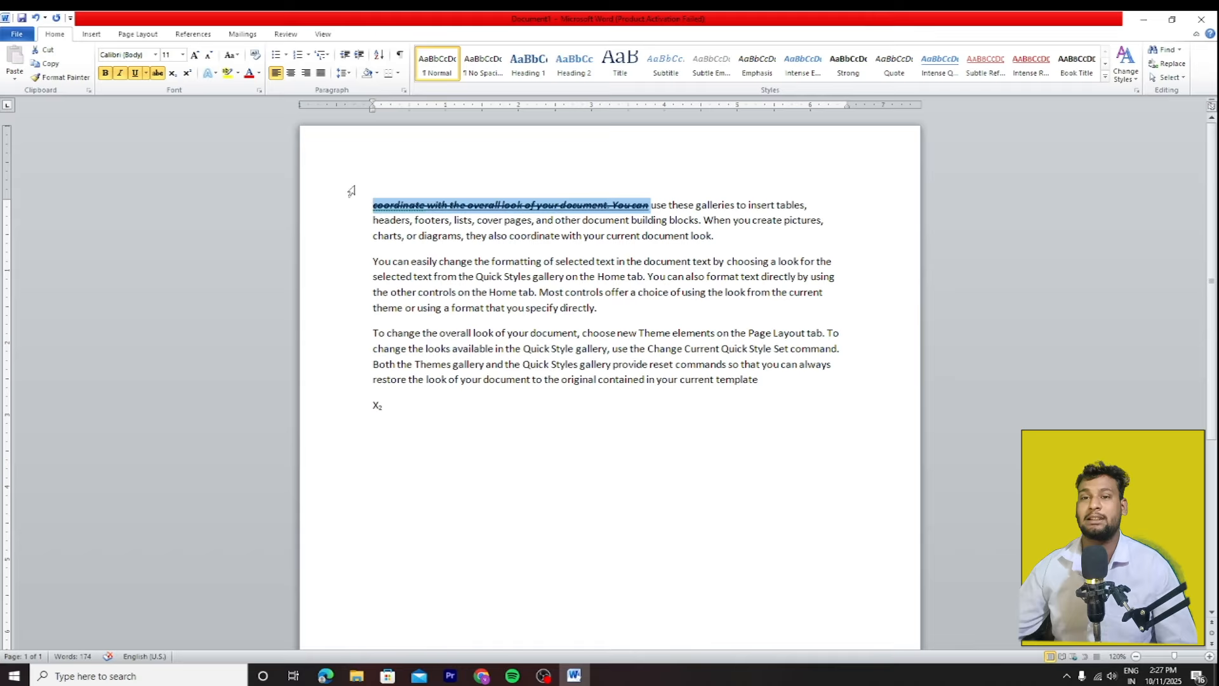
left_click(105, 73)
left_click(120, 73)
left_click(134, 73)
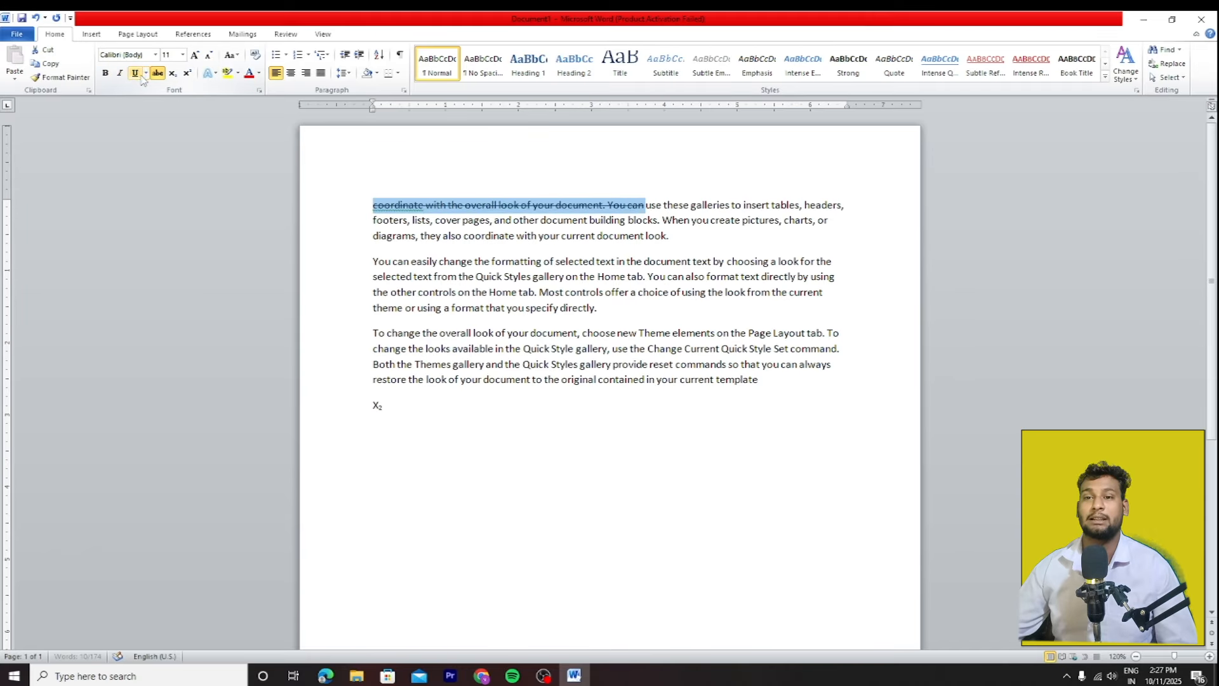
left_click(157, 73)
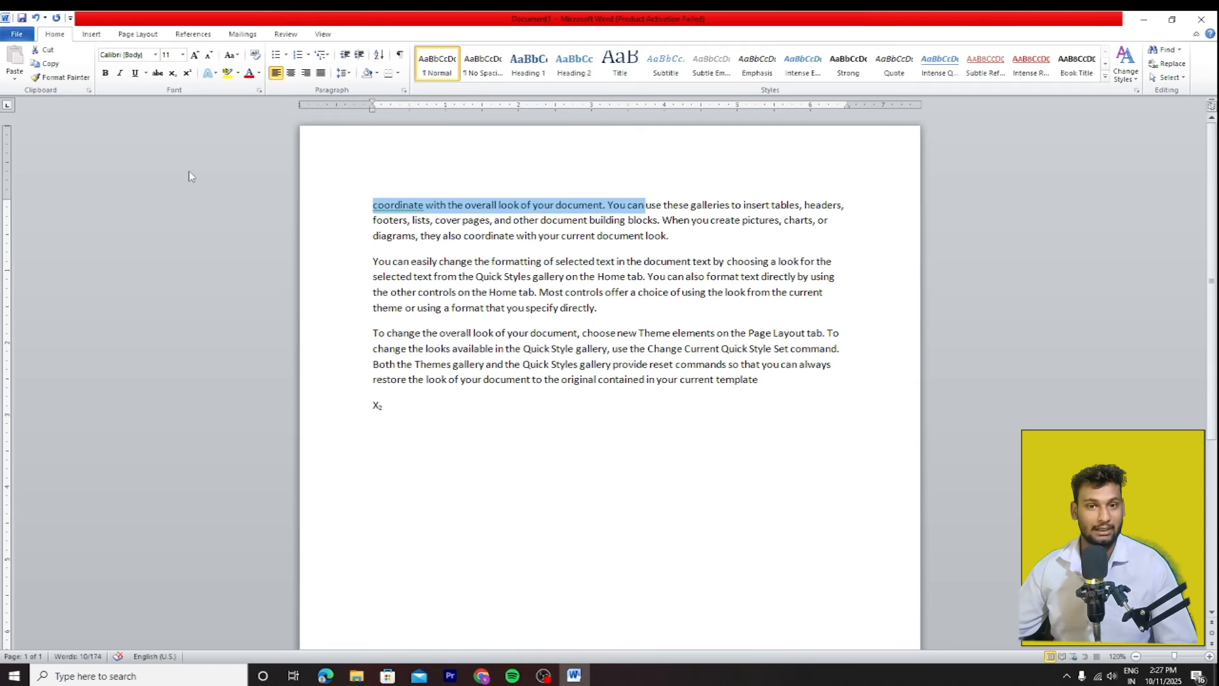
Step: Apply a red glow text effect to the opening sentence "coordinate with the overall look of your document."
left_click(354, 204)
left_click_drag(373, 204, 607, 206)
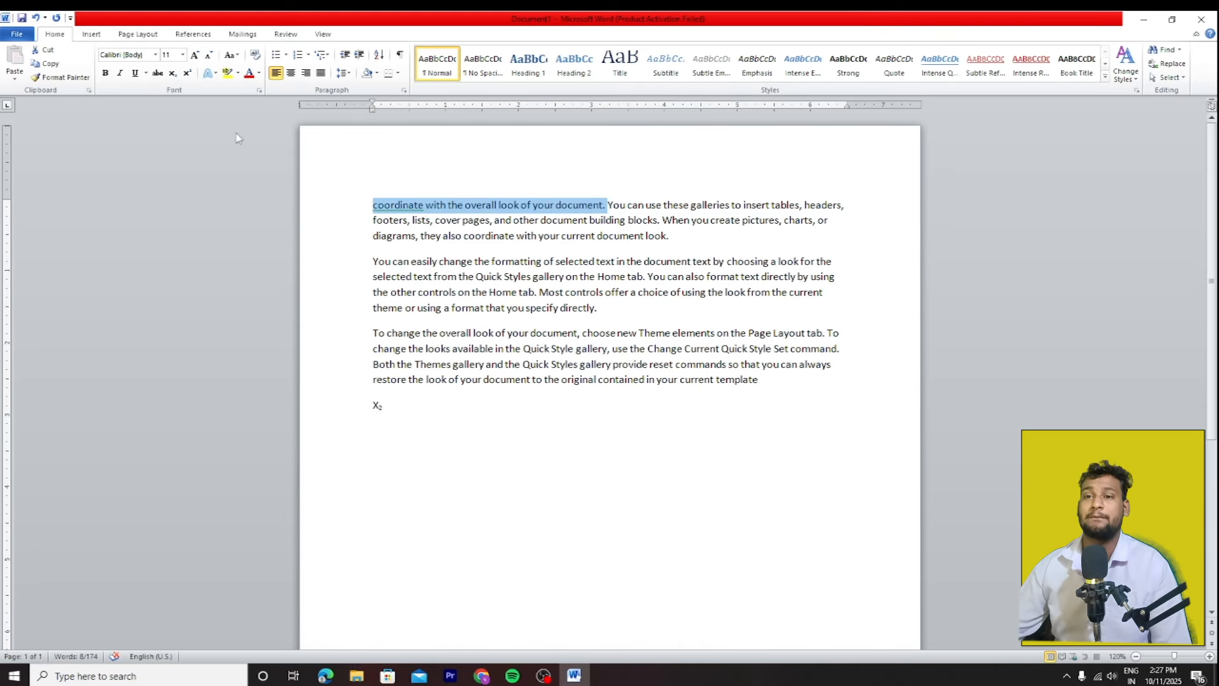
left_click(218, 74)
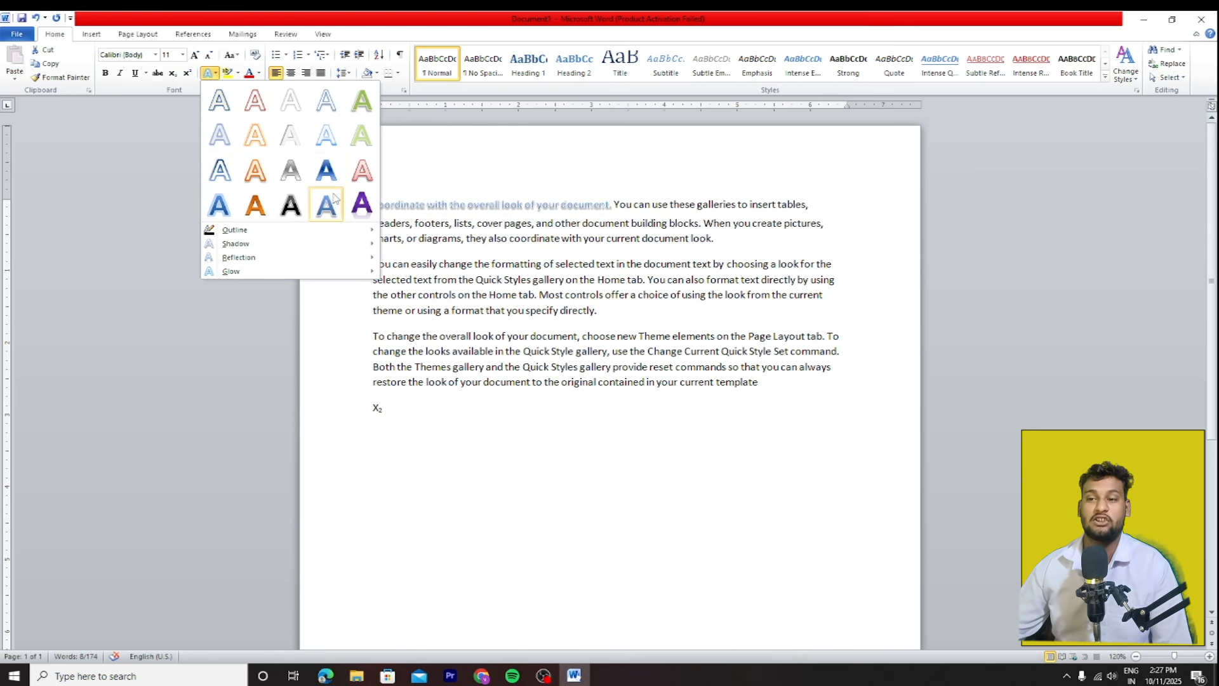
mouse_move(286, 244)
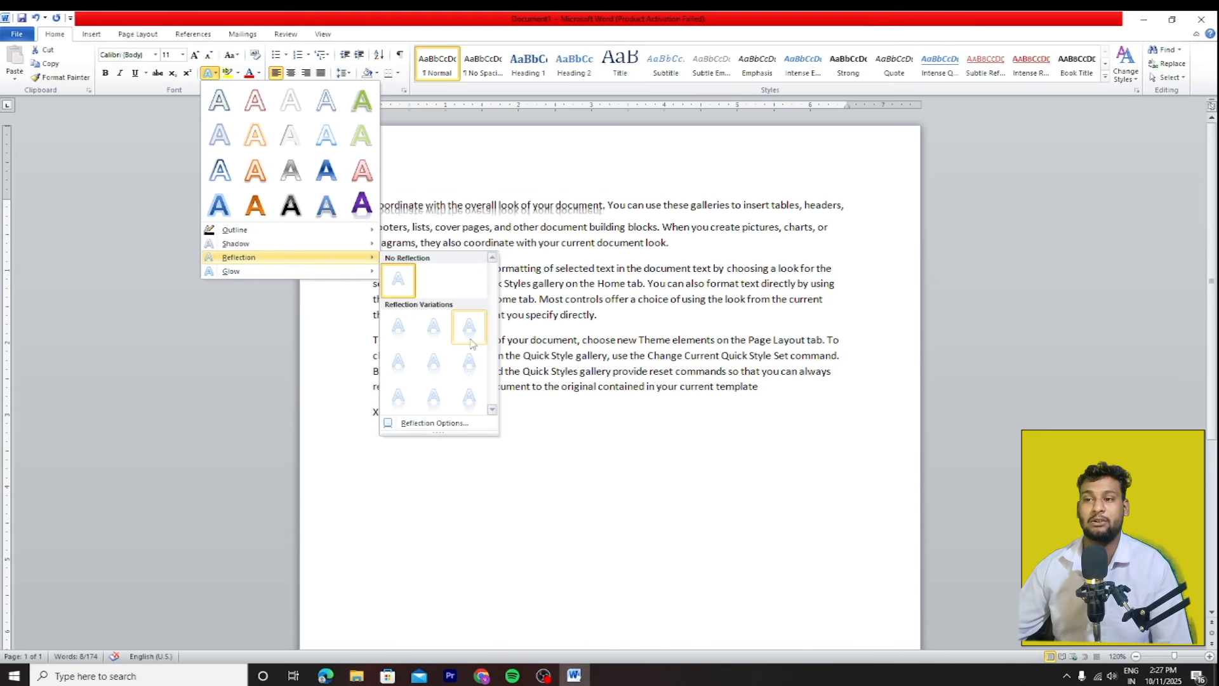
mouse_move(362, 271)
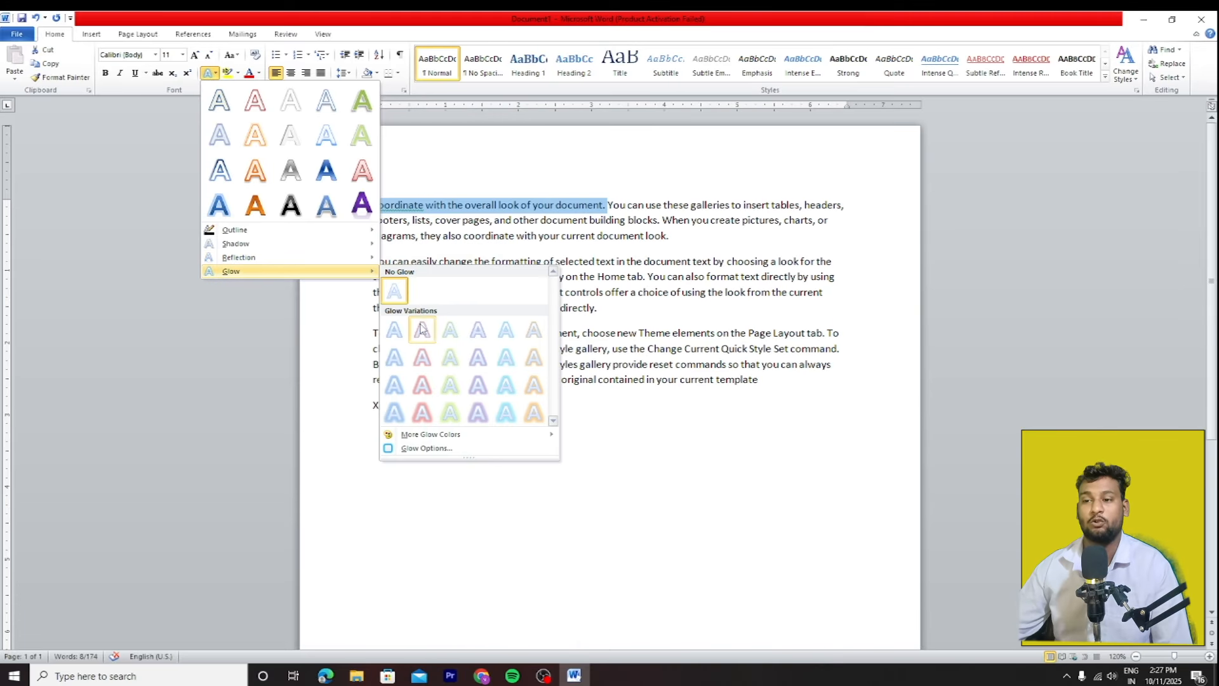
left_click(422, 357)
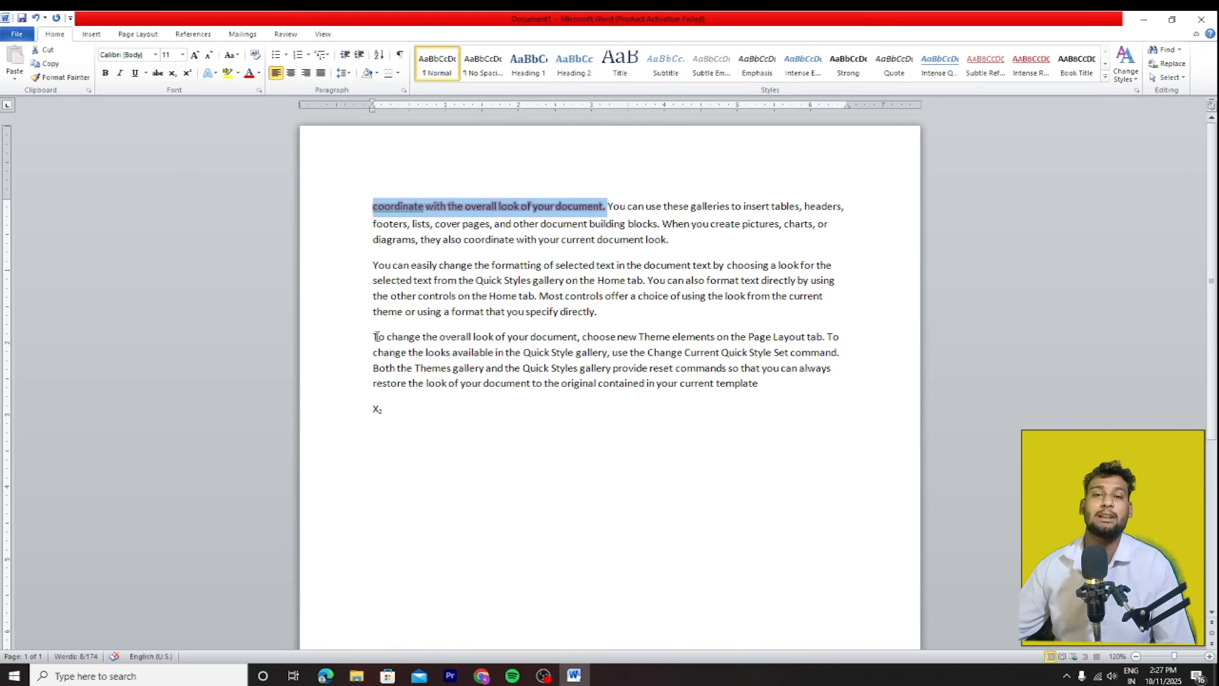
Step: Set the opening sentence's case to Capitalize Each Word after trying lowercase and UPPERCASE, and clear its formatting
left_click(231, 55)
left_click(269, 86)
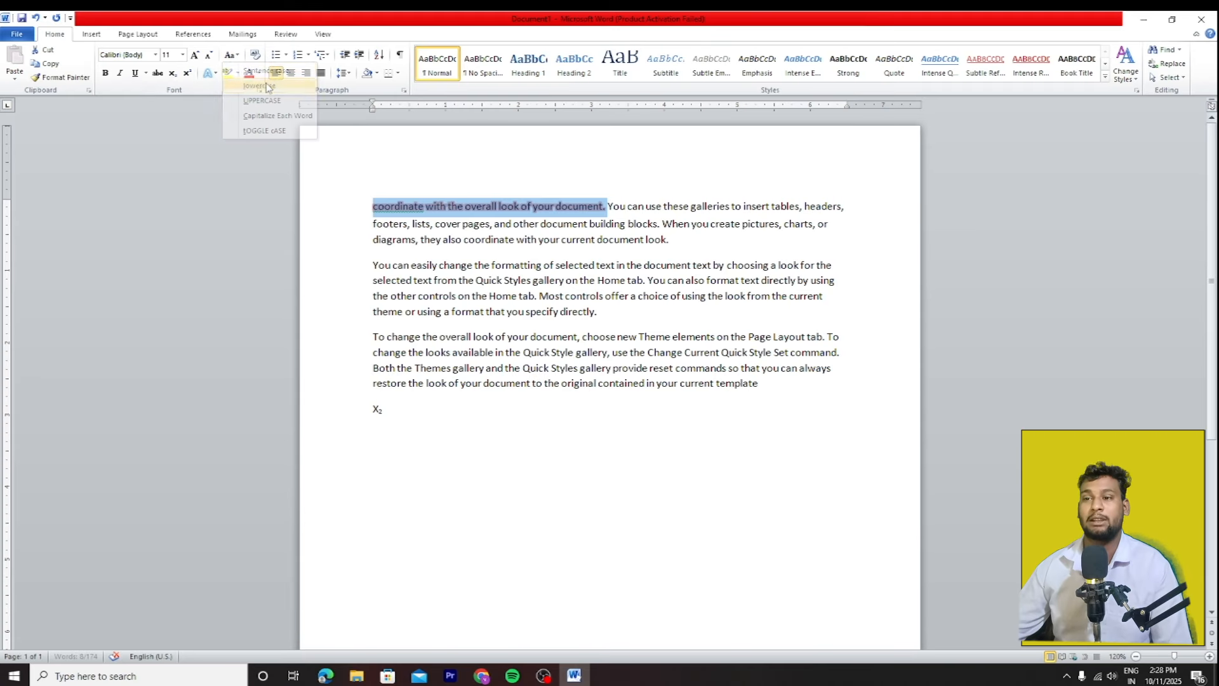
left_click(232, 55)
left_click(243, 101)
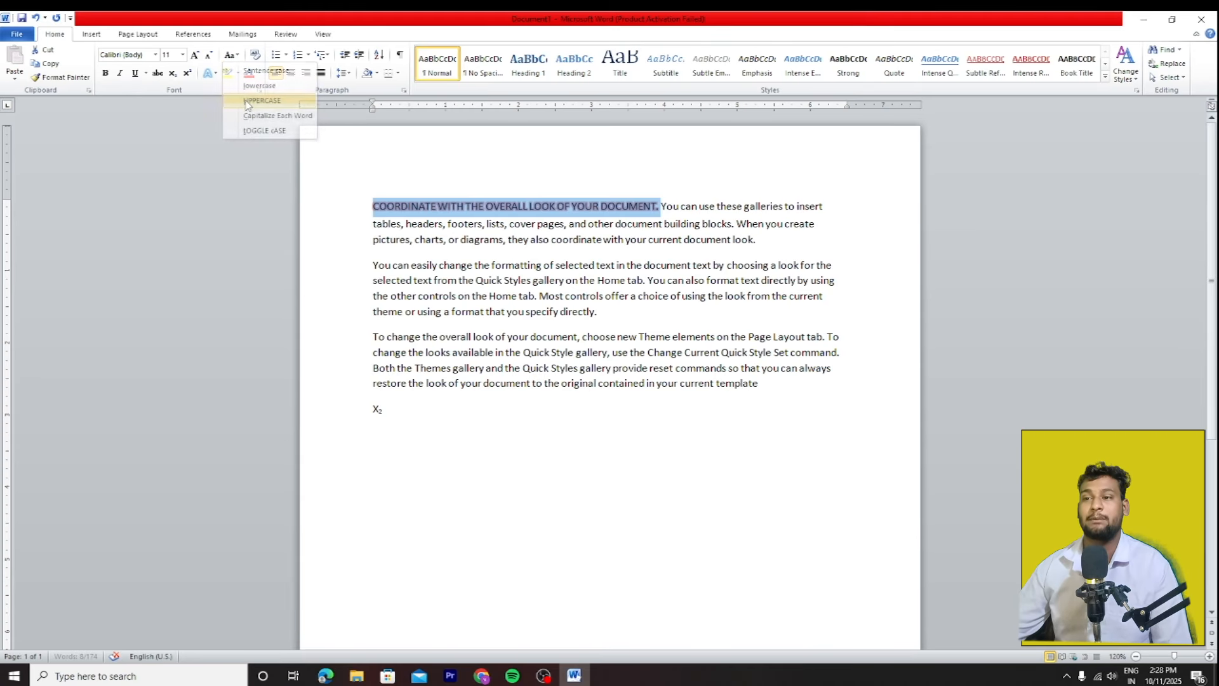
left_click(237, 57)
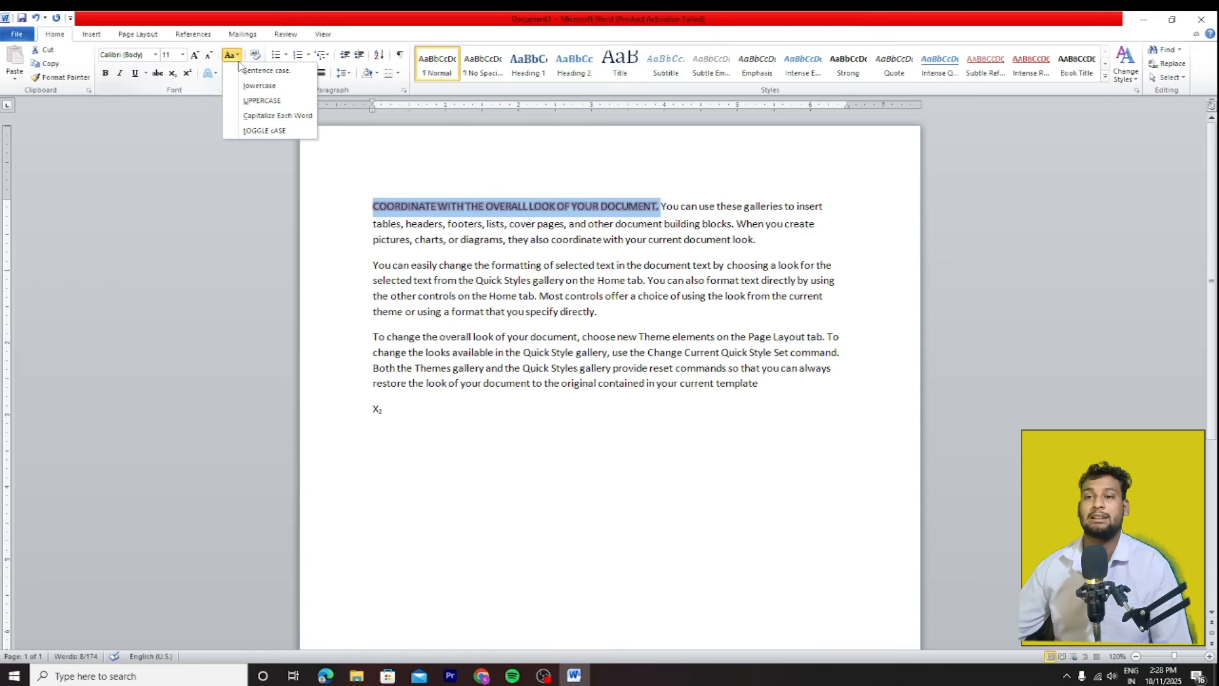
left_click(254, 116)
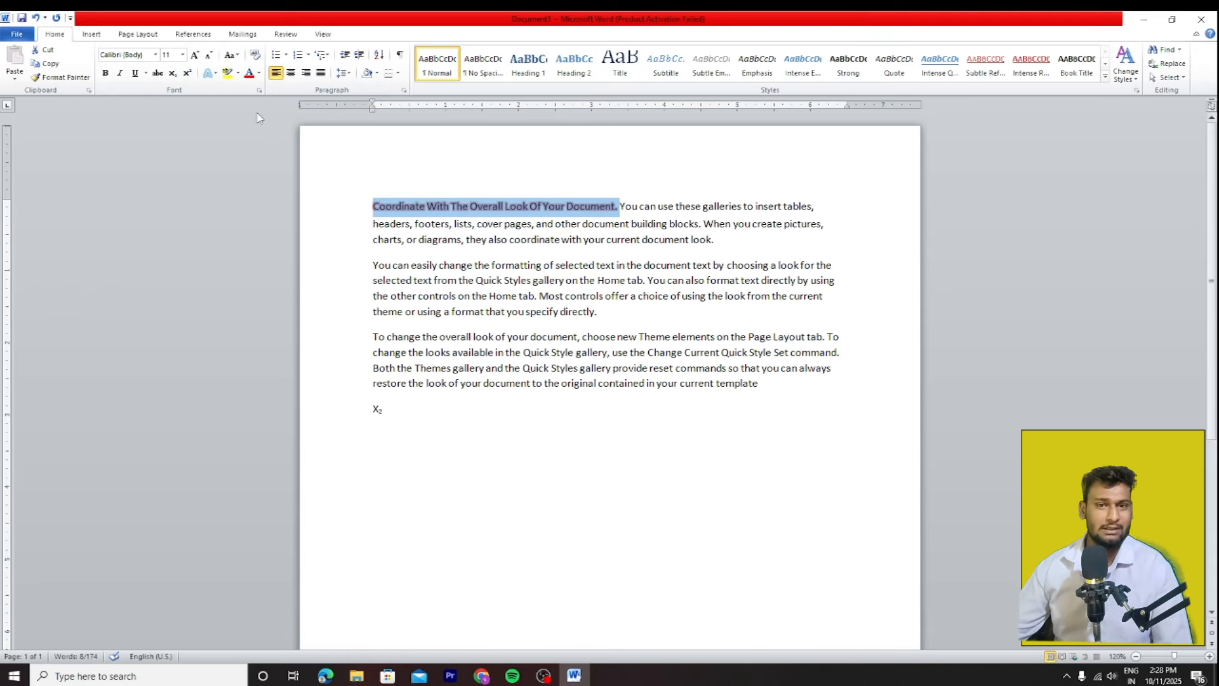
left_click(257, 57)
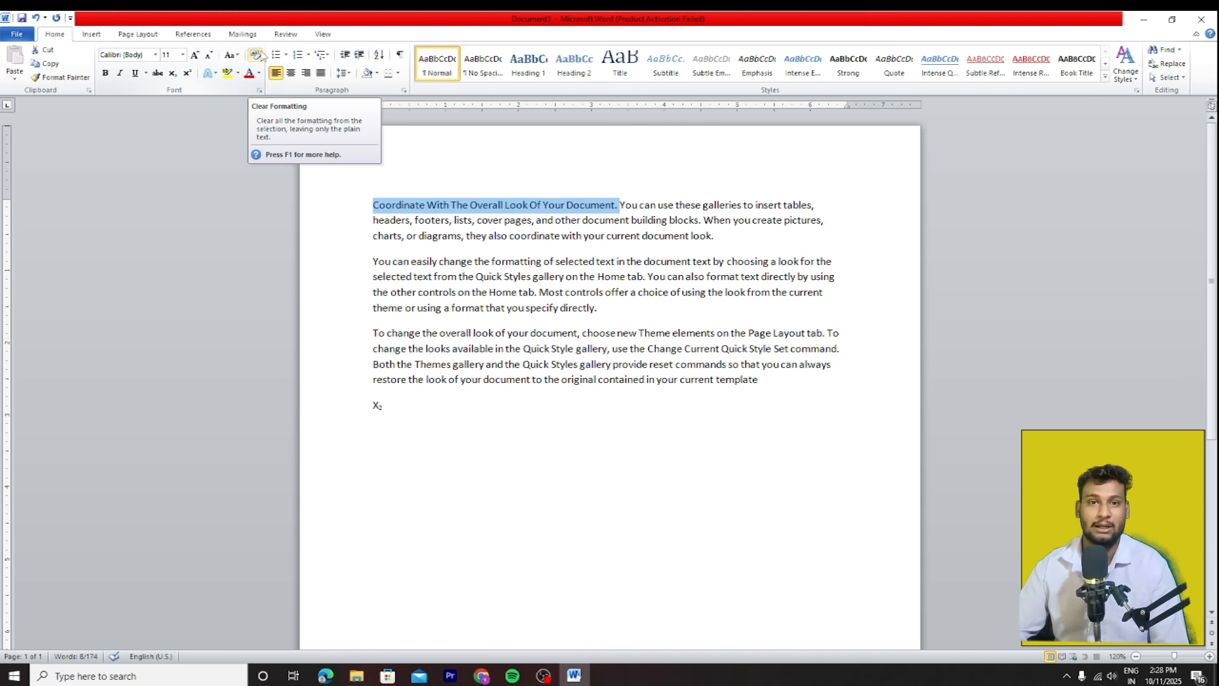
Step: Set the opening sentence's font color to the red theme color after trying black, and highlight the sentence in yellow
left_click(259, 73)
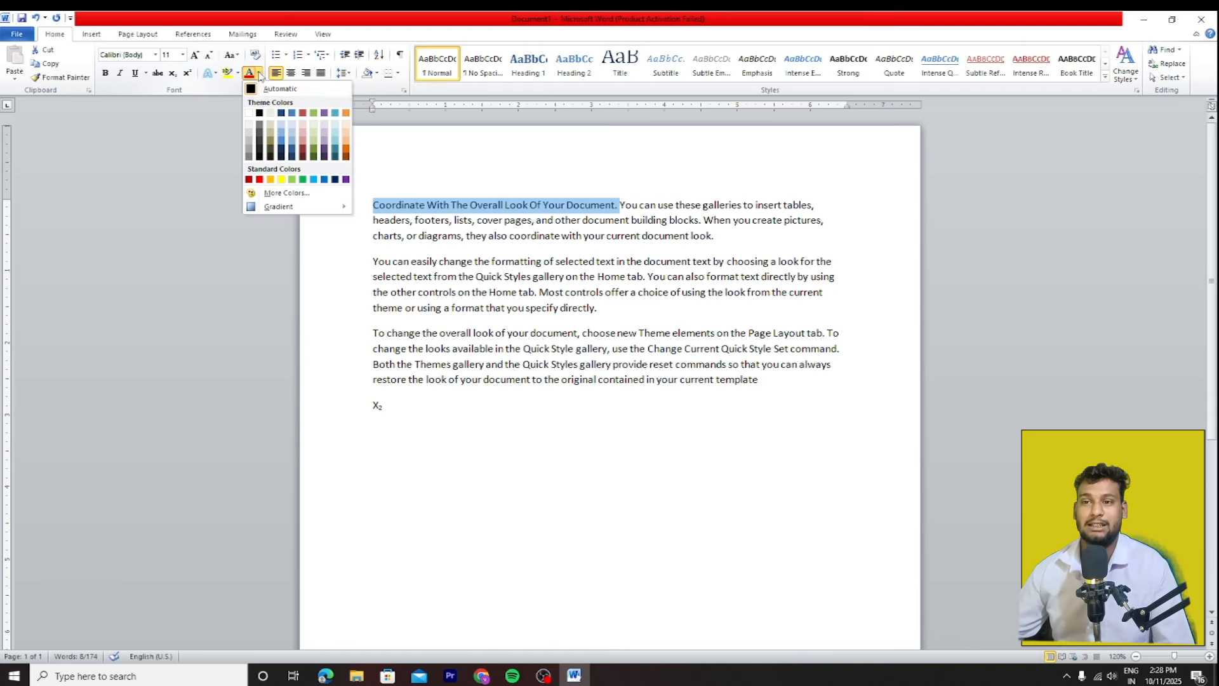
left_click(261, 114)
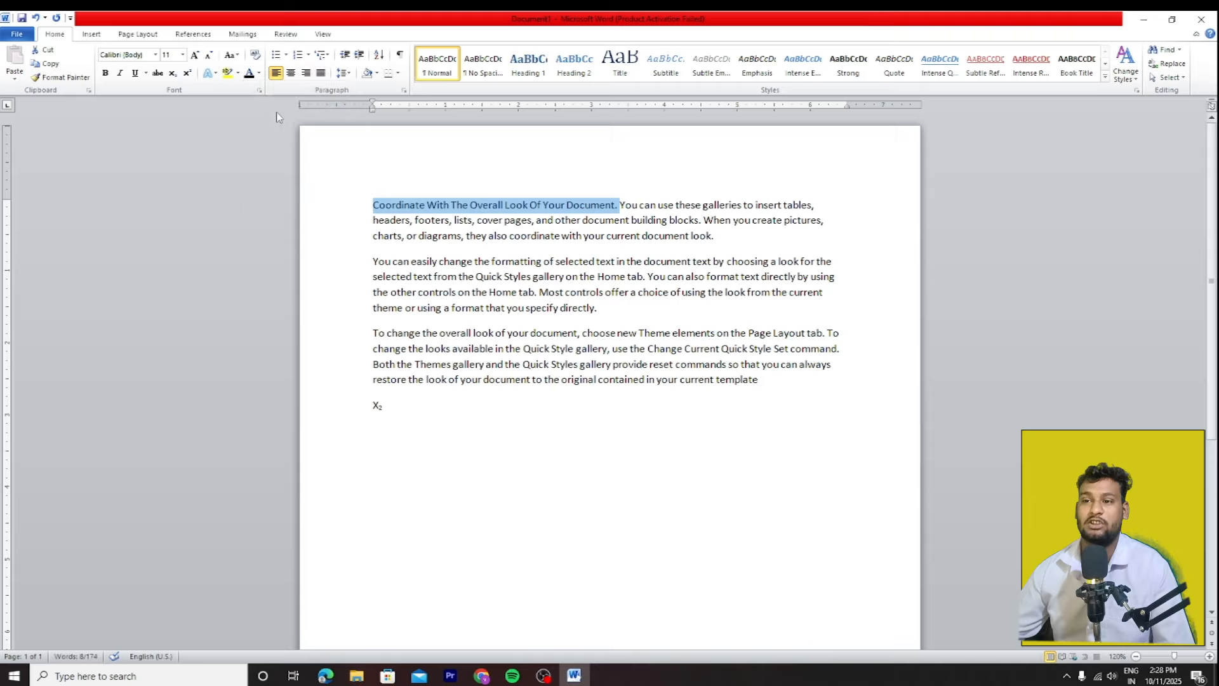
left_click(258, 73)
left_click(298, 115)
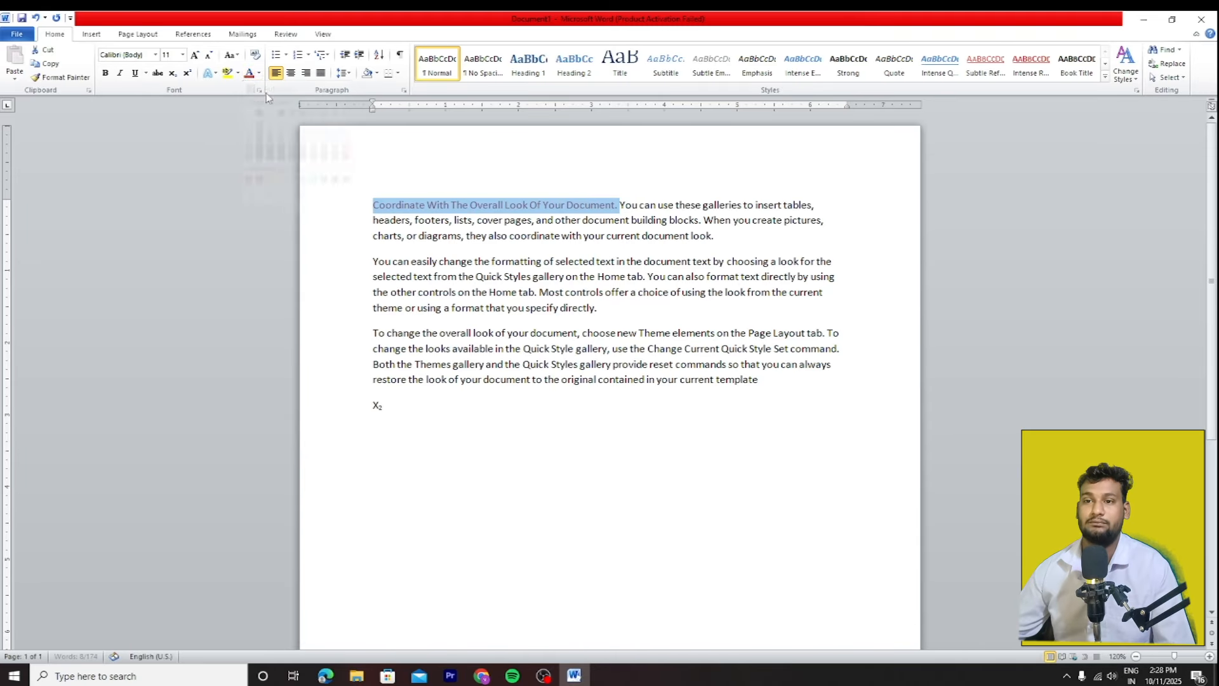
left_click(238, 73)
left_click(231, 90)
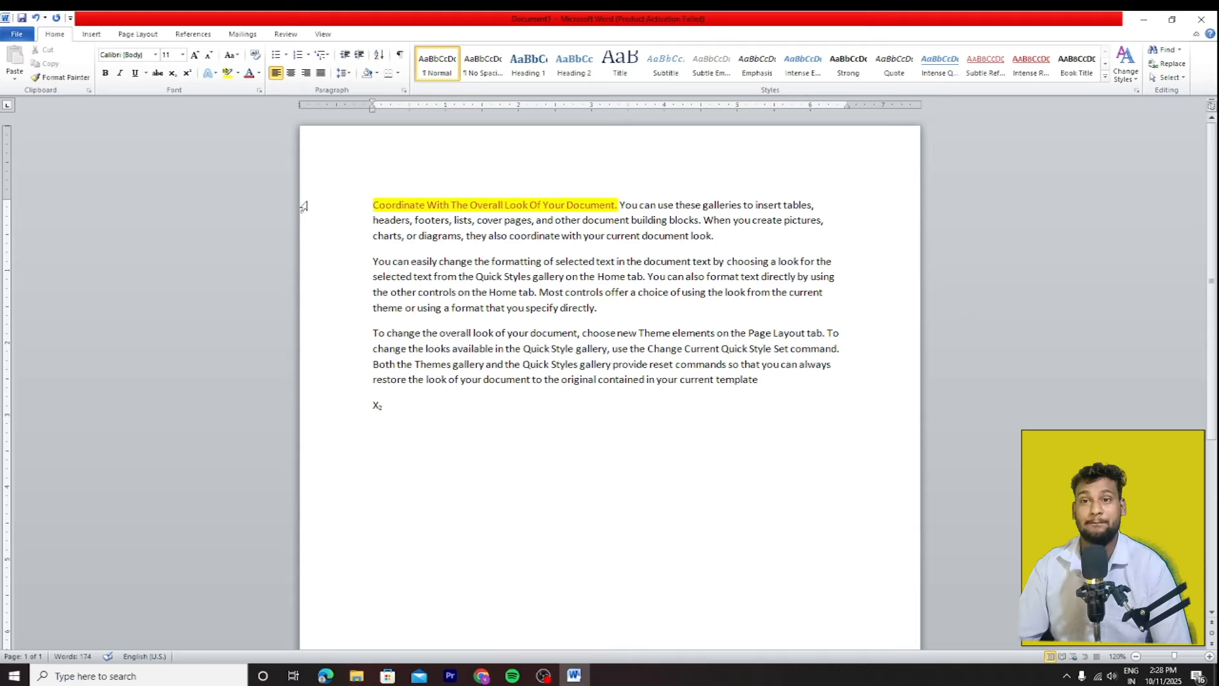
Step: Copy the highlighted text "Coordinate With The Overall Look Of Your Document" and paste it on a new line below X2
left_click_drag(381, 214, 586, 208)
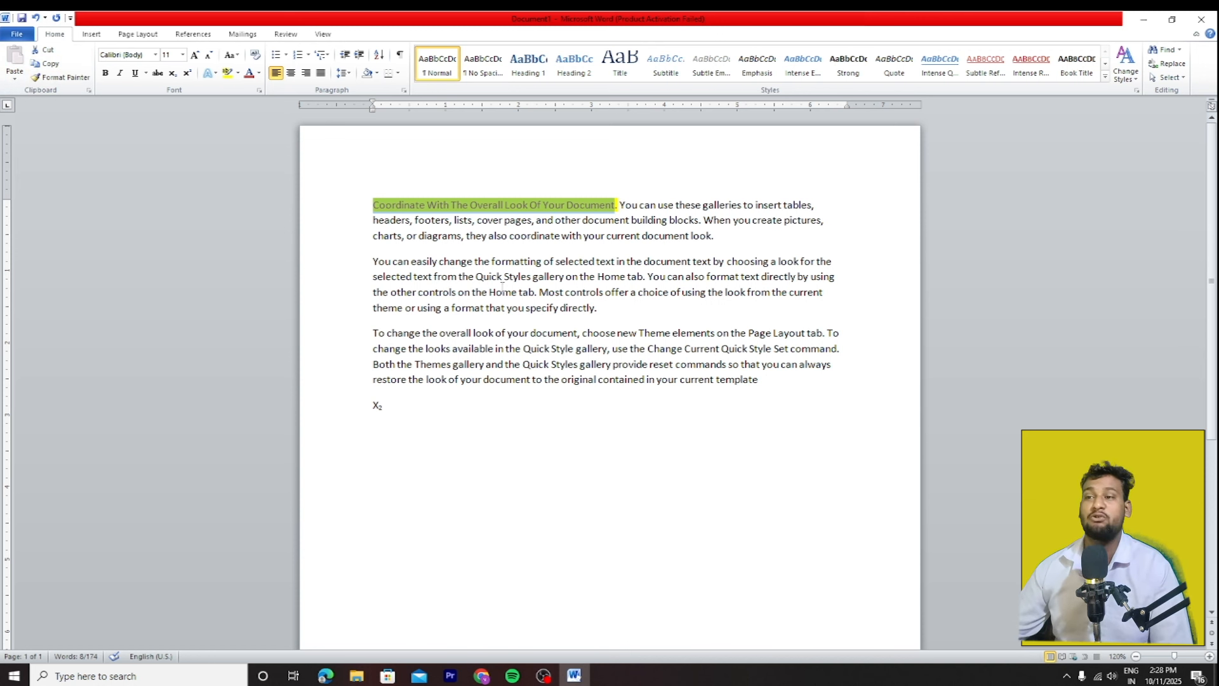
left_click(541, 303)
left_click_drag(373, 204, 595, 211)
key("super+c")
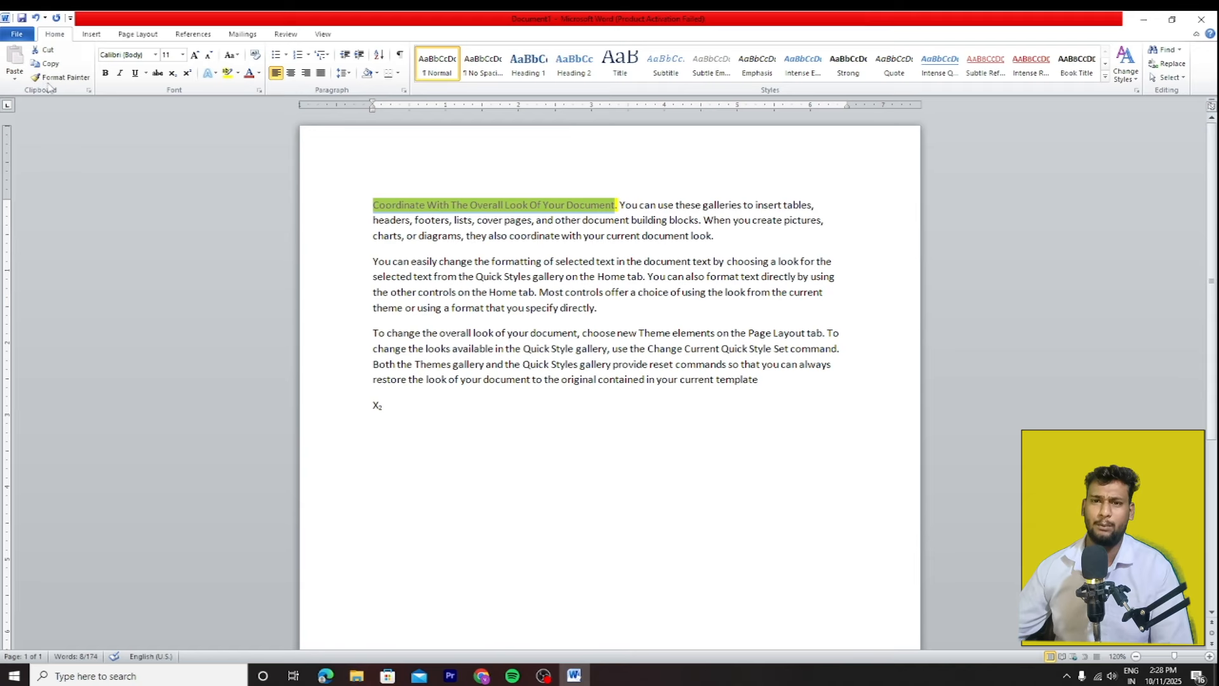
left_click(396, 417)
key("Return")
left_click(15, 63)
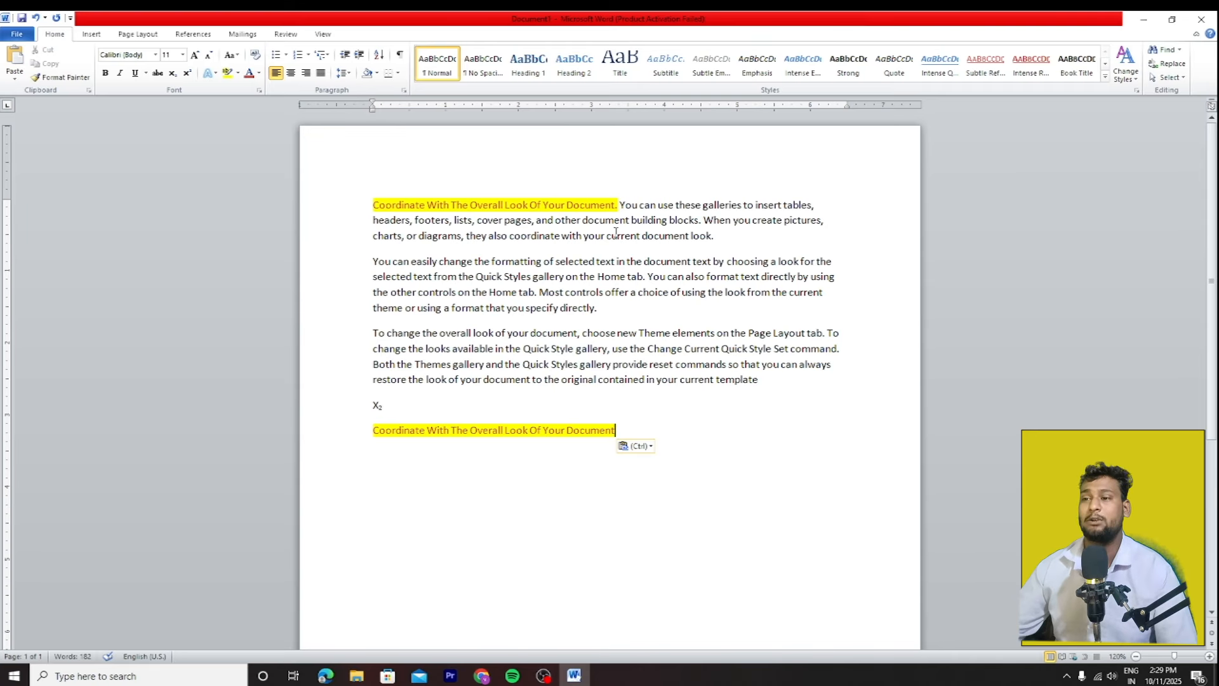
Step: Cut "You can use these galleries to insert tables," from the first paragraph and paste it on a new line at the document's end
left_click_drag(618, 205, 819, 213)
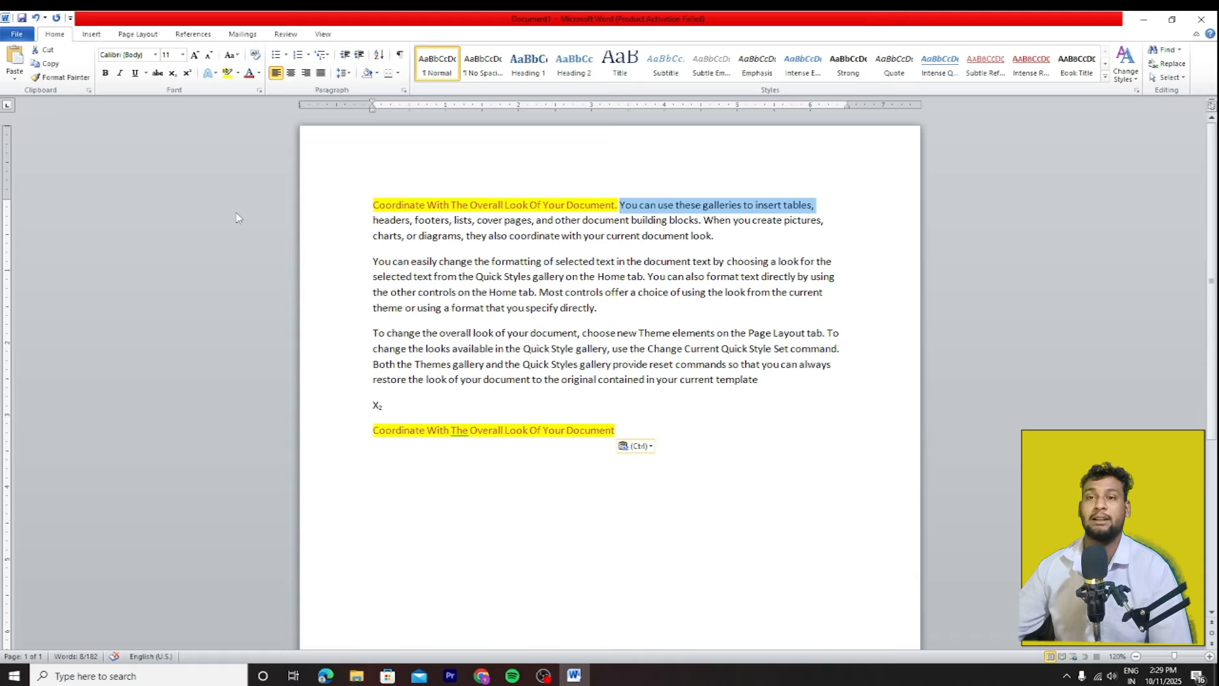
left_click(48, 50)
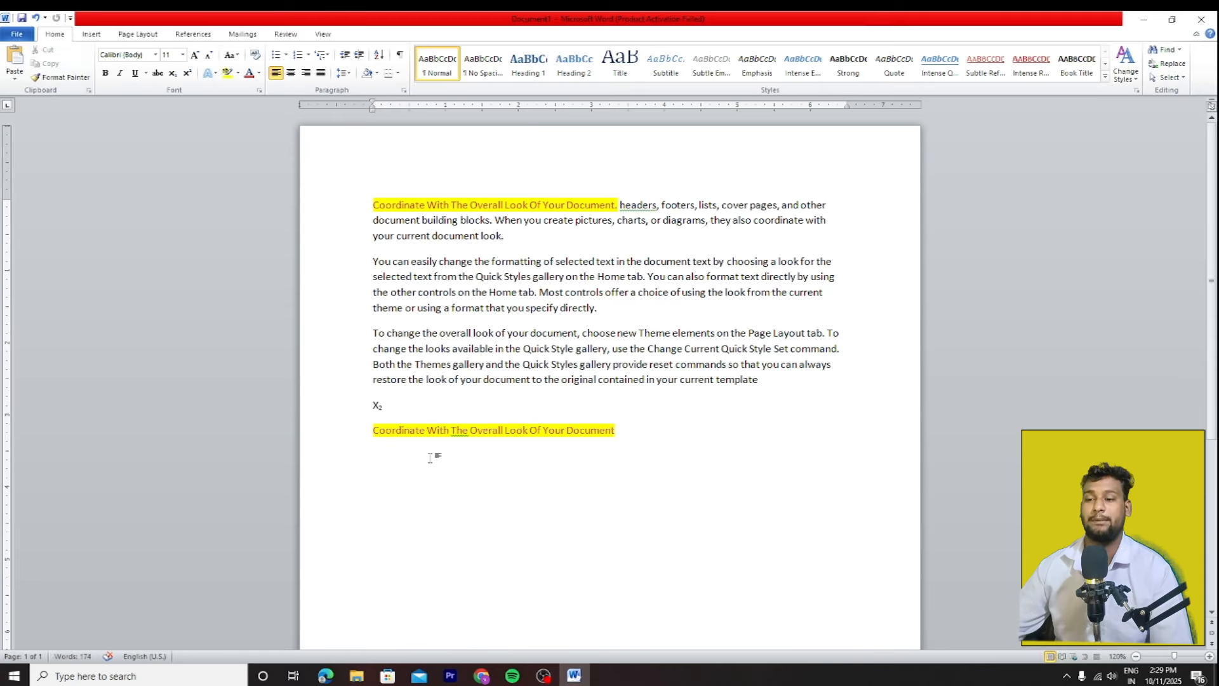
left_click(638, 439)
key("Return")
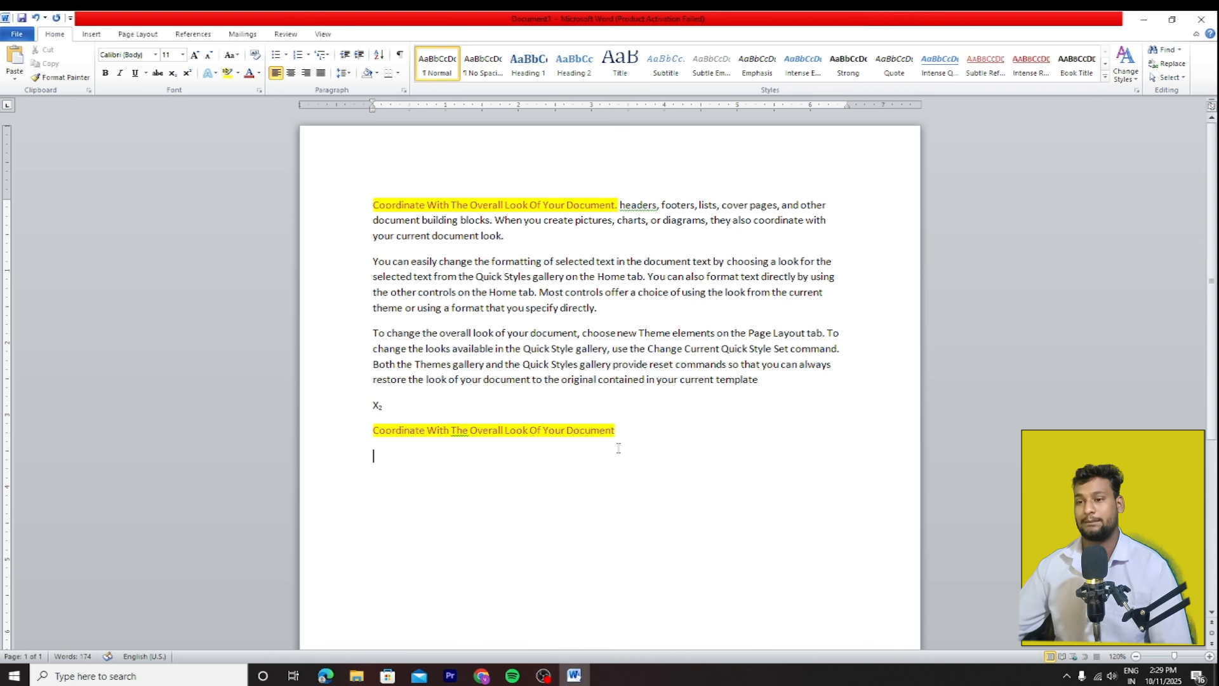
left_click(15, 60)
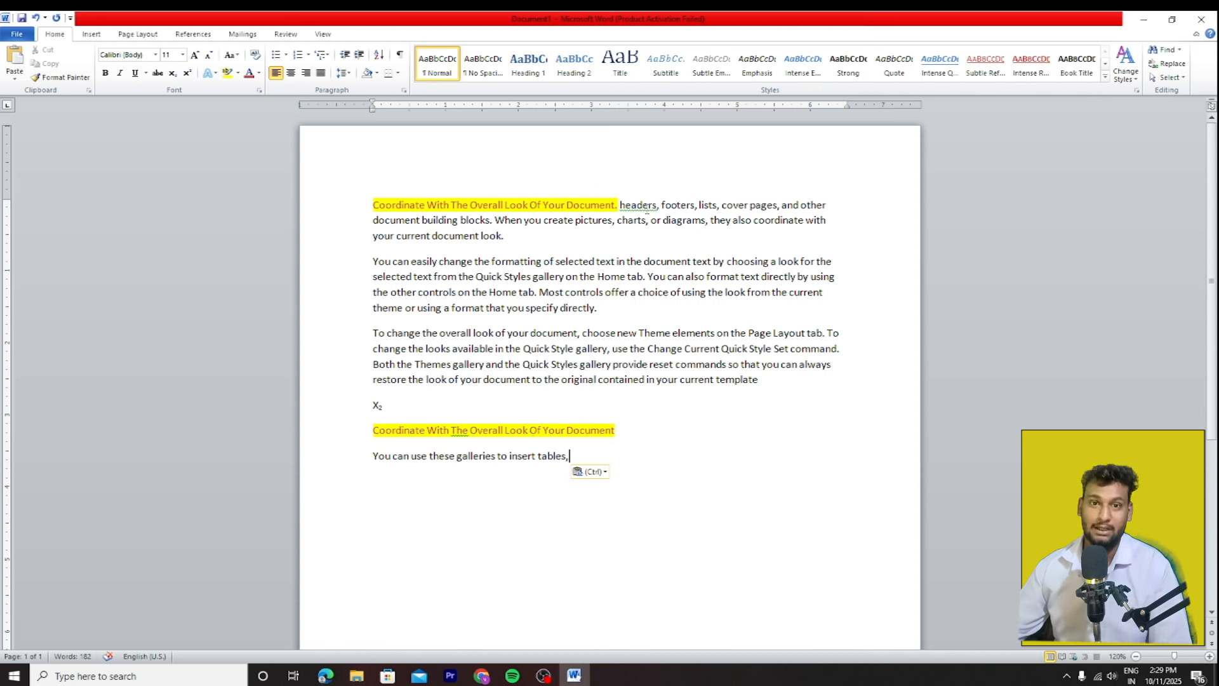
Step: Copy "Coordinate With The Overall Look Of Your Document" from the opening sentence and paste it on a new line at the document's end
key("Return")
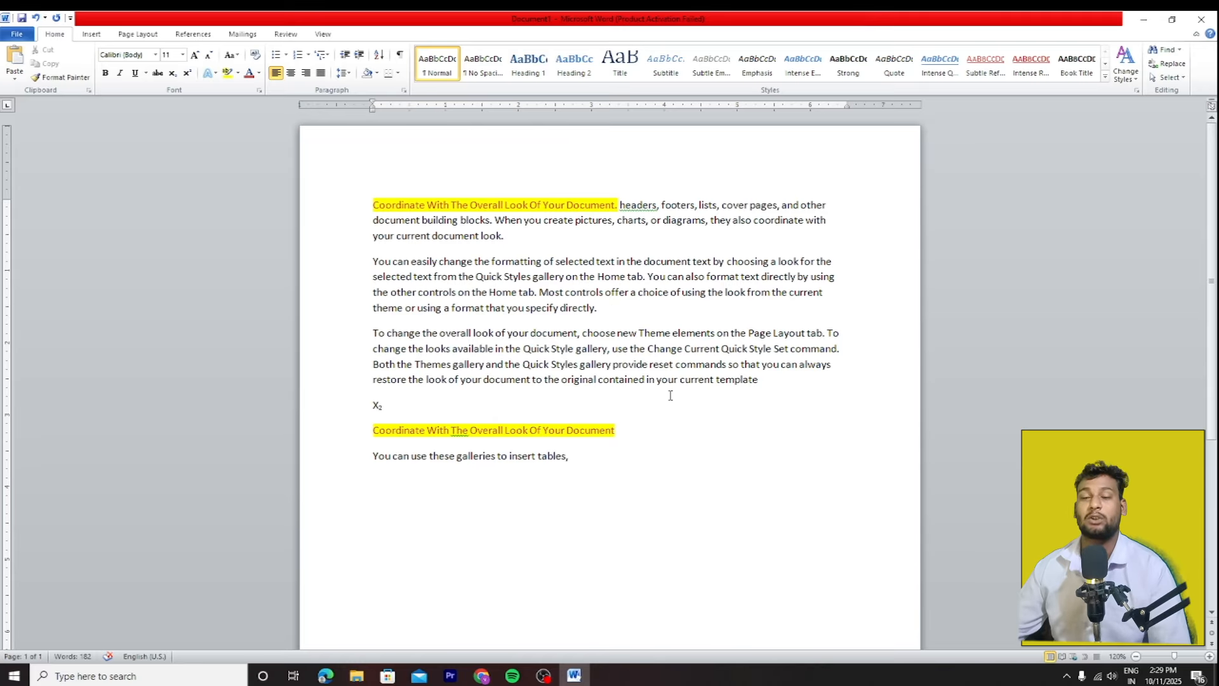
left_click_drag(372, 205, 608, 213)
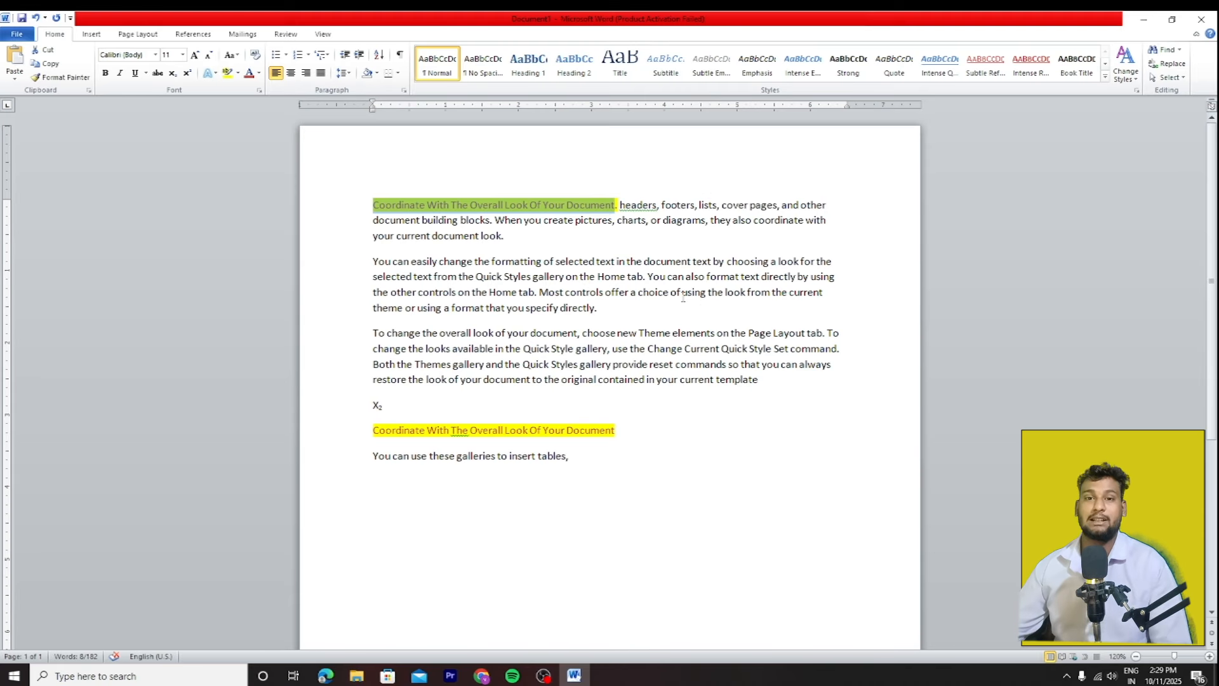
left_click(632, 480)
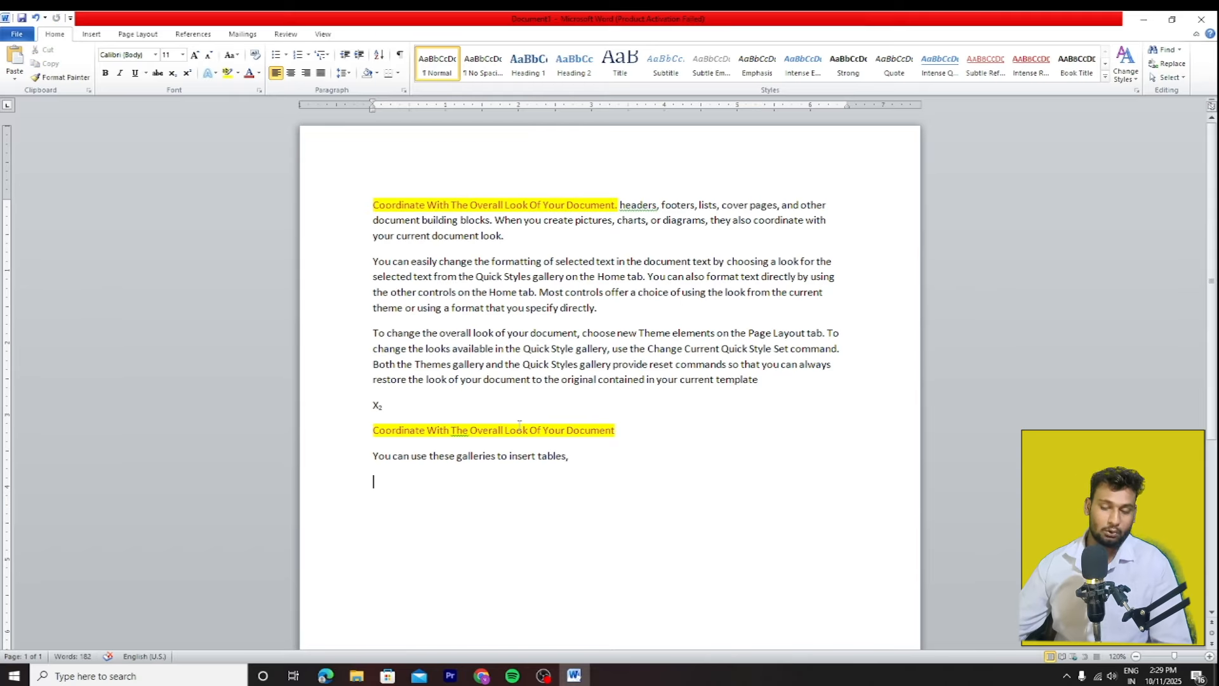
key("ctrl+v")
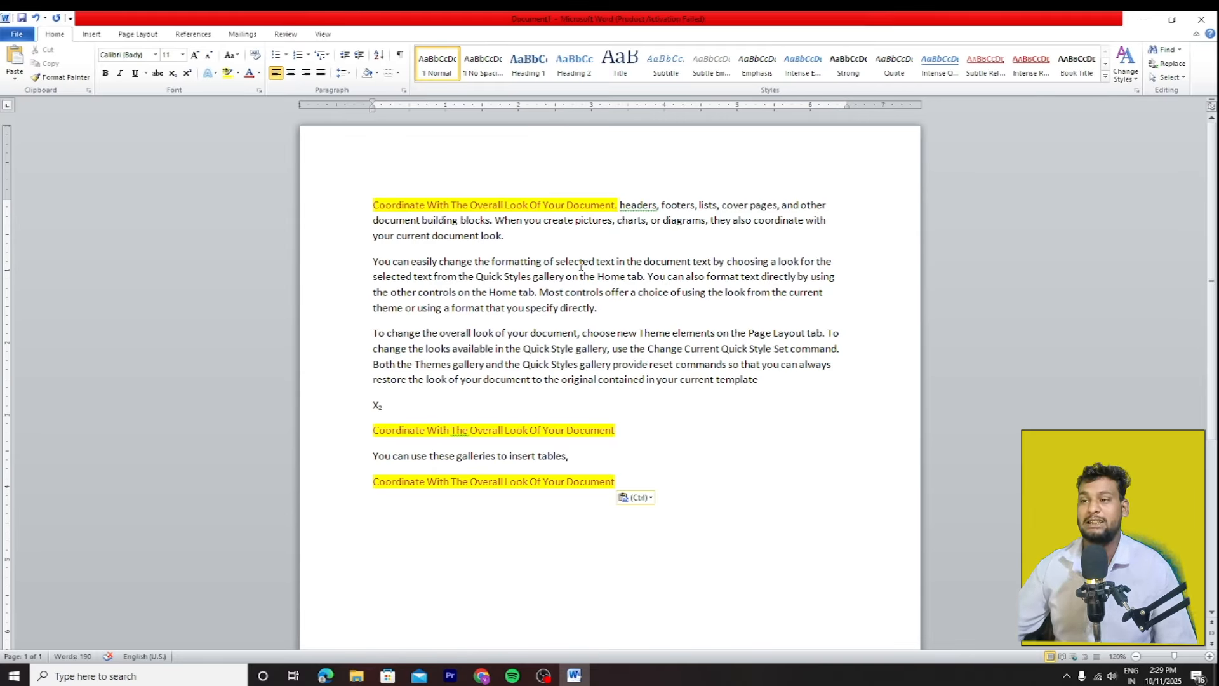
Step: Paste the copied highlighted text "Coordinate With The Overall Look Of Your Document" once more on another new line at the document's end
left_click_drag(505, 236, 356, 239)
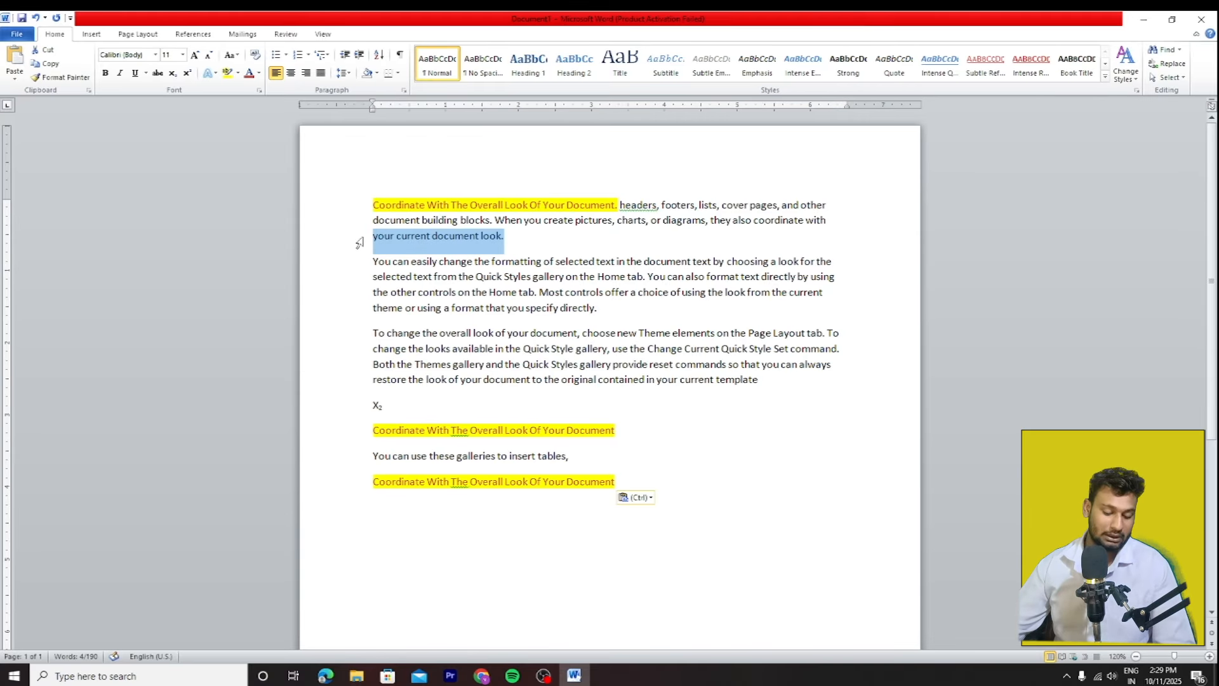
key("ctrl")
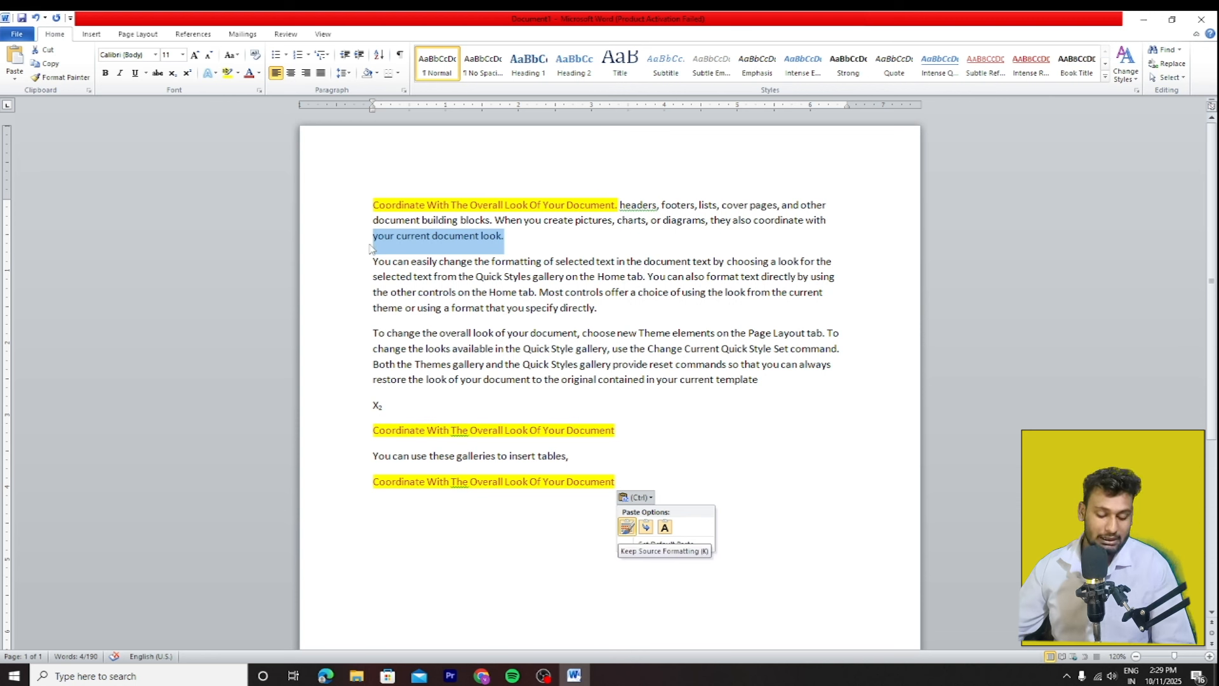
left_click(523, 516)
left_click(520, 501)
left_click(633, 480)
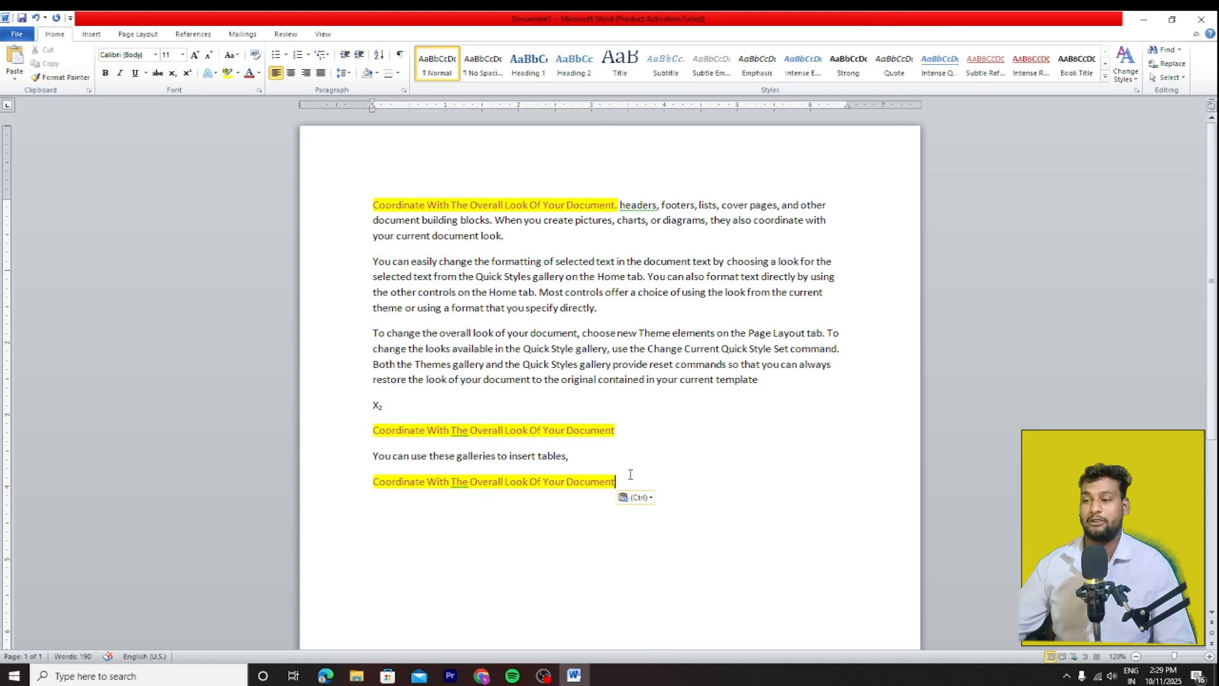
key("Return")
key("ctrl+v")
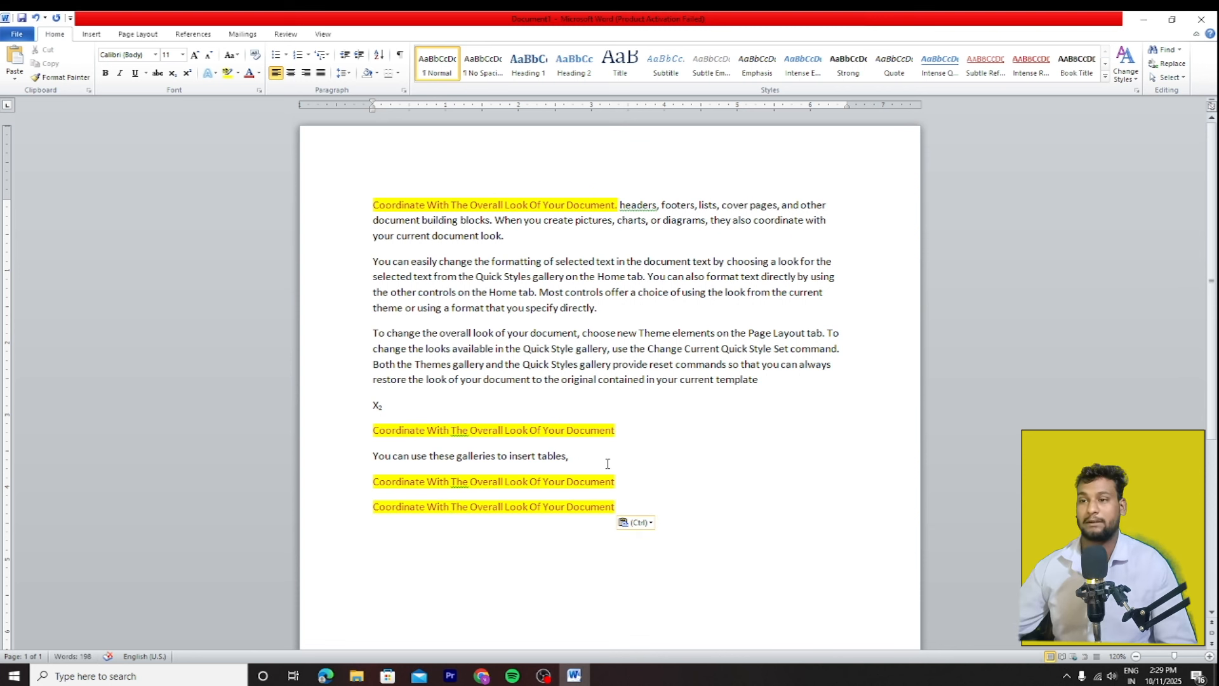
Step: Cut "your current document look." from the first paragraph and paste it on a new line at the document's end
left_click_drag(508, 236, 374, 233)
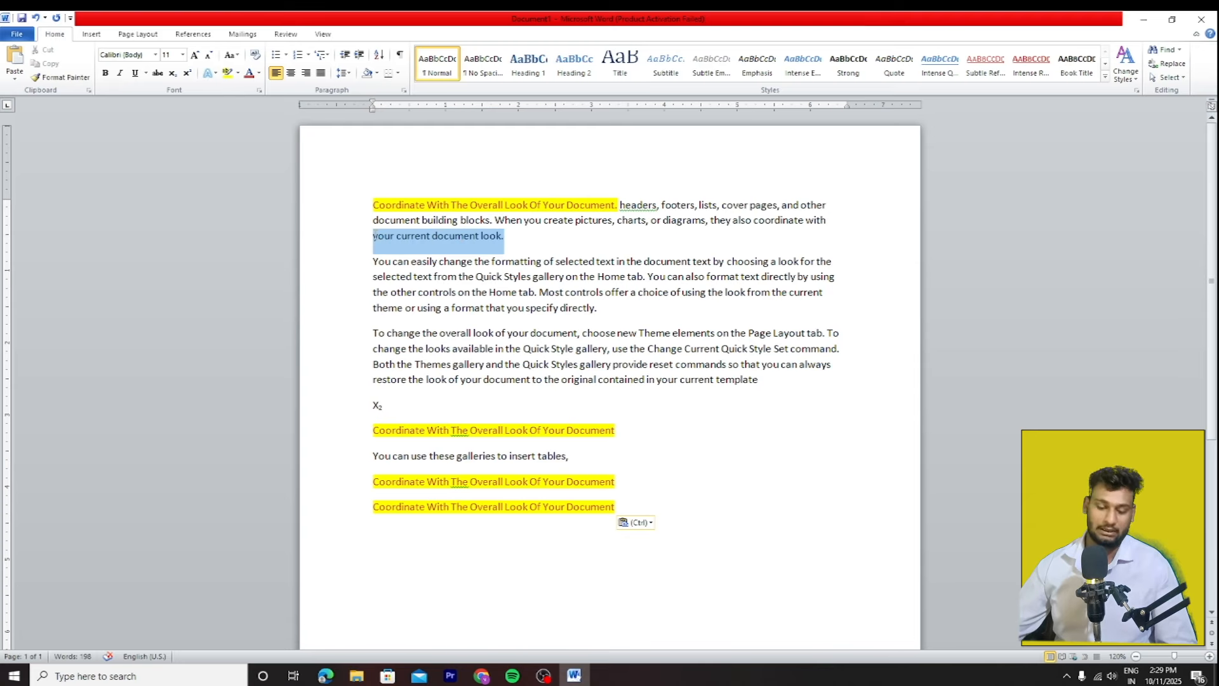
key("BackSpace")
left_click(458, 511)
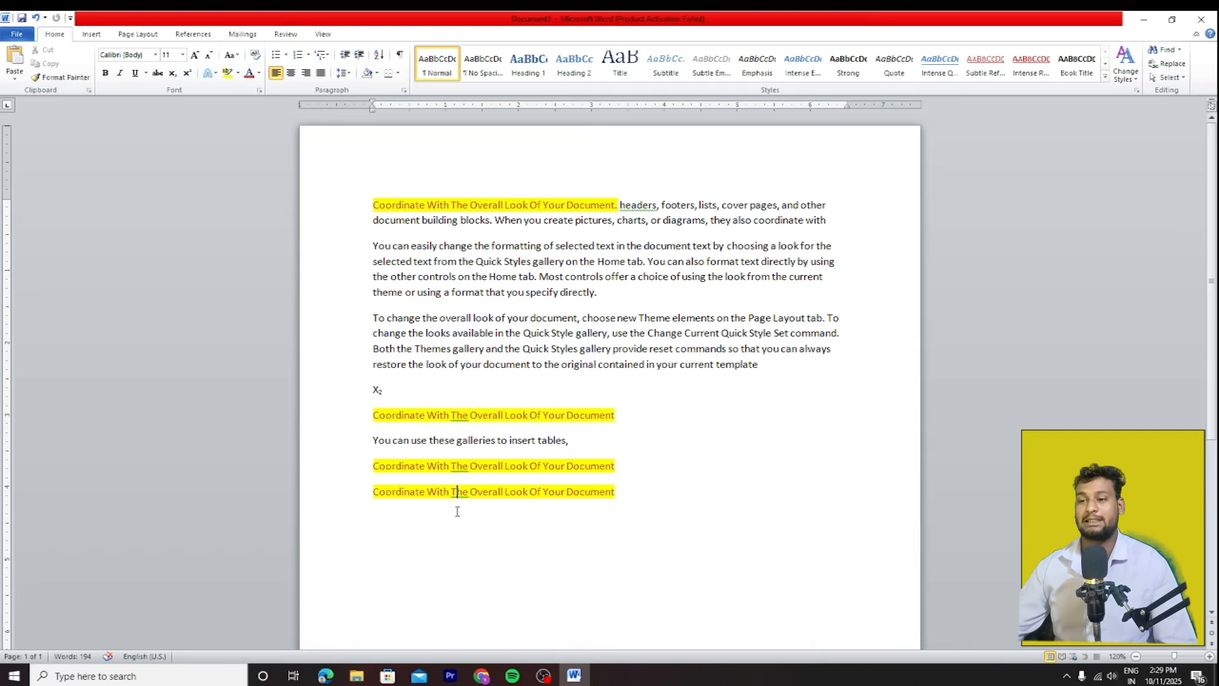
left_click(611, 495)
key("Return")
key("ctrl+v")
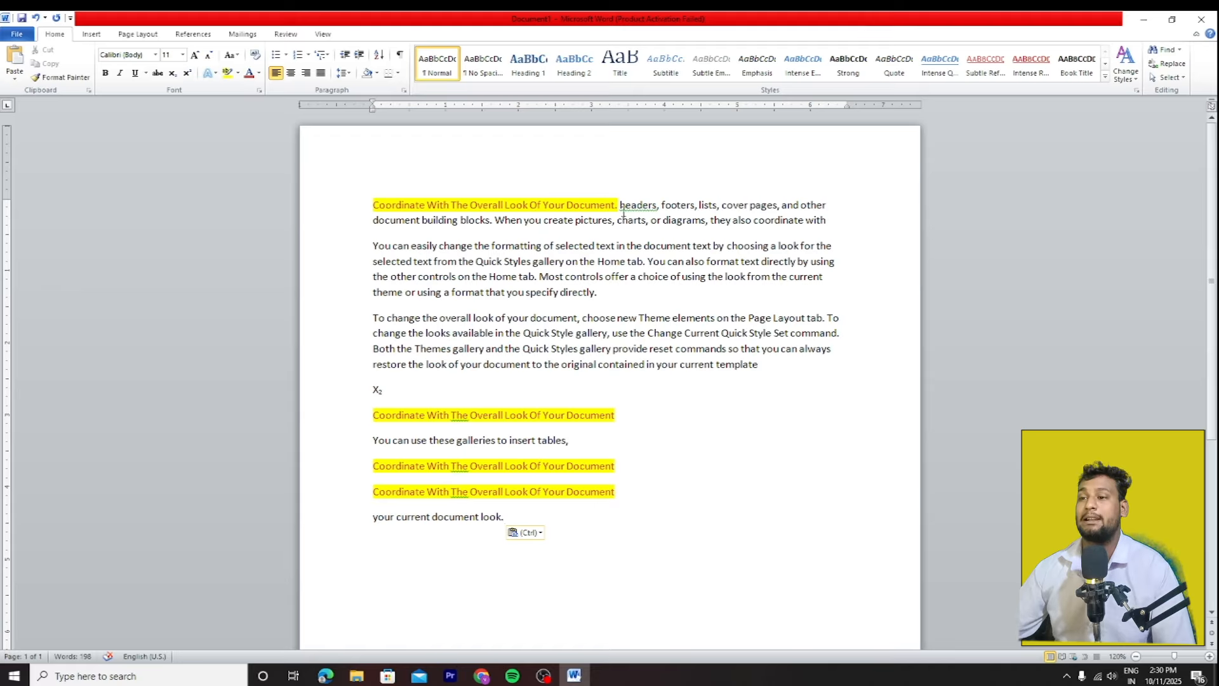
left_click(360, 318)
left_click(415, 516)
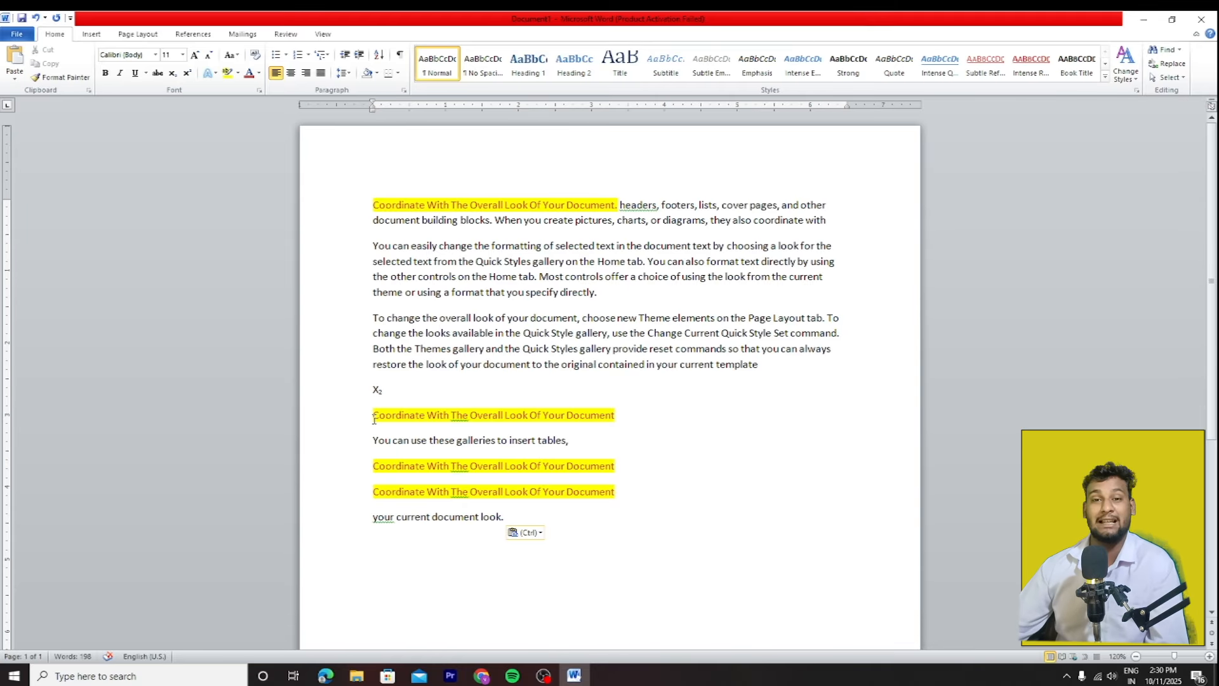
left_click_drag(371, 522, 441, 563)
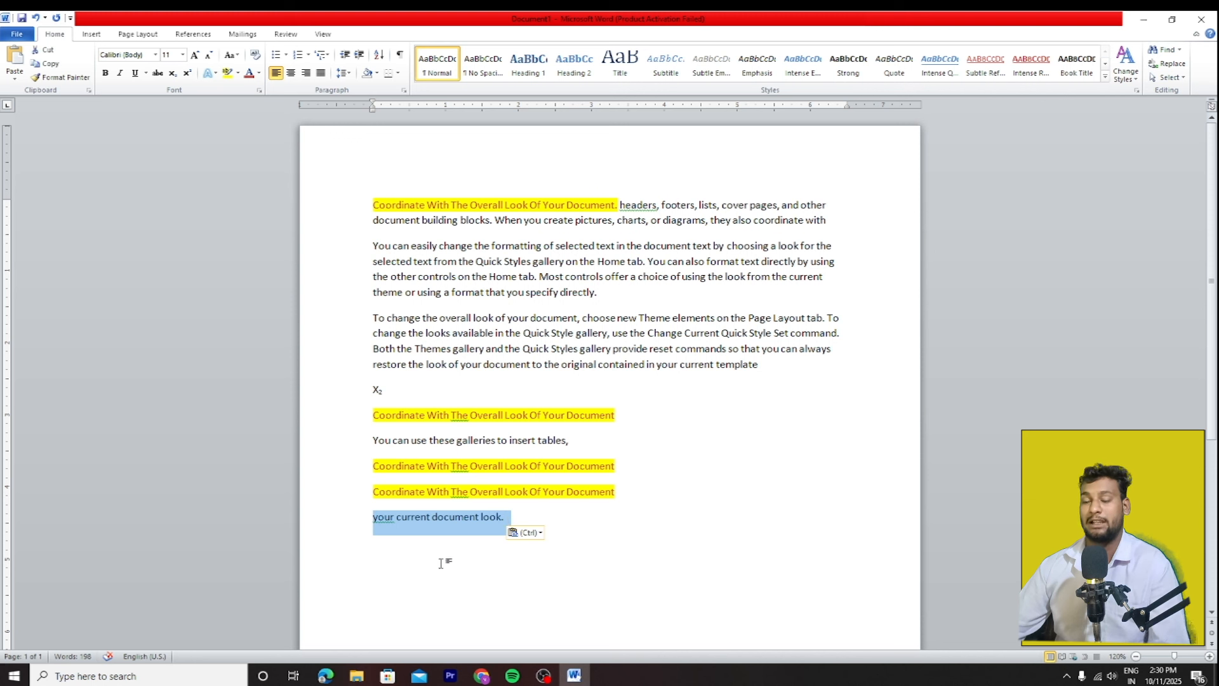
left_click(431, 565)
left_click_drag(375, 466, 621, 471)
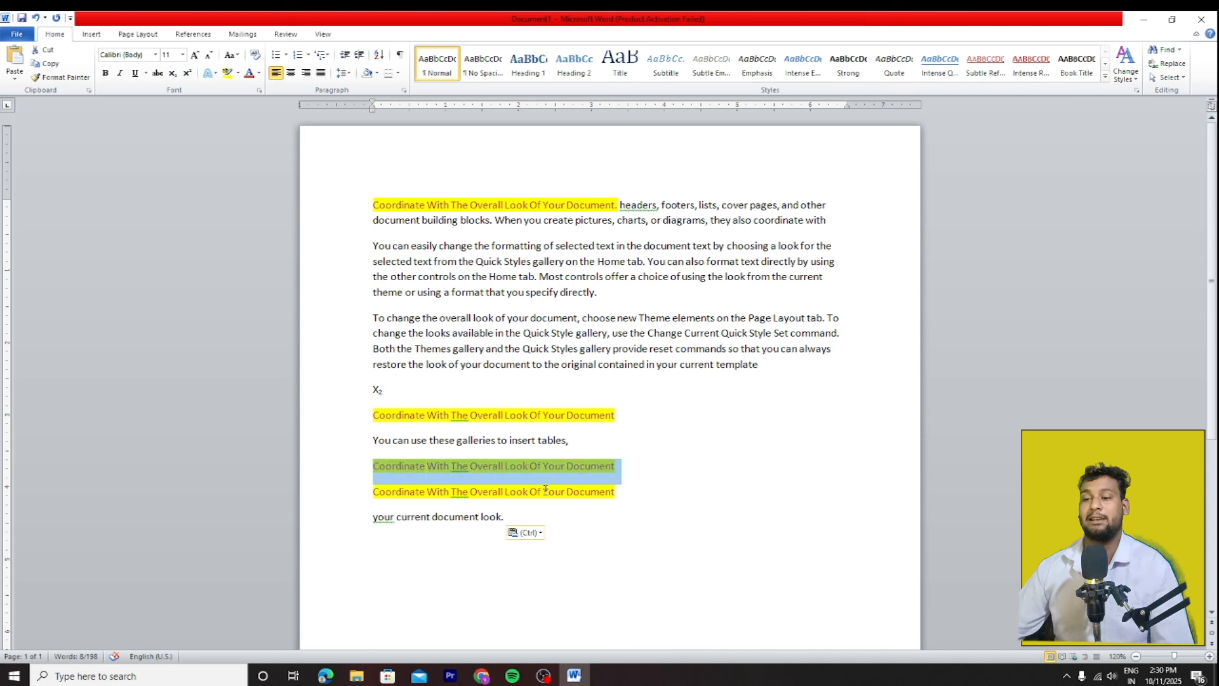
left_click(358, 522)
left_click(455, 555)
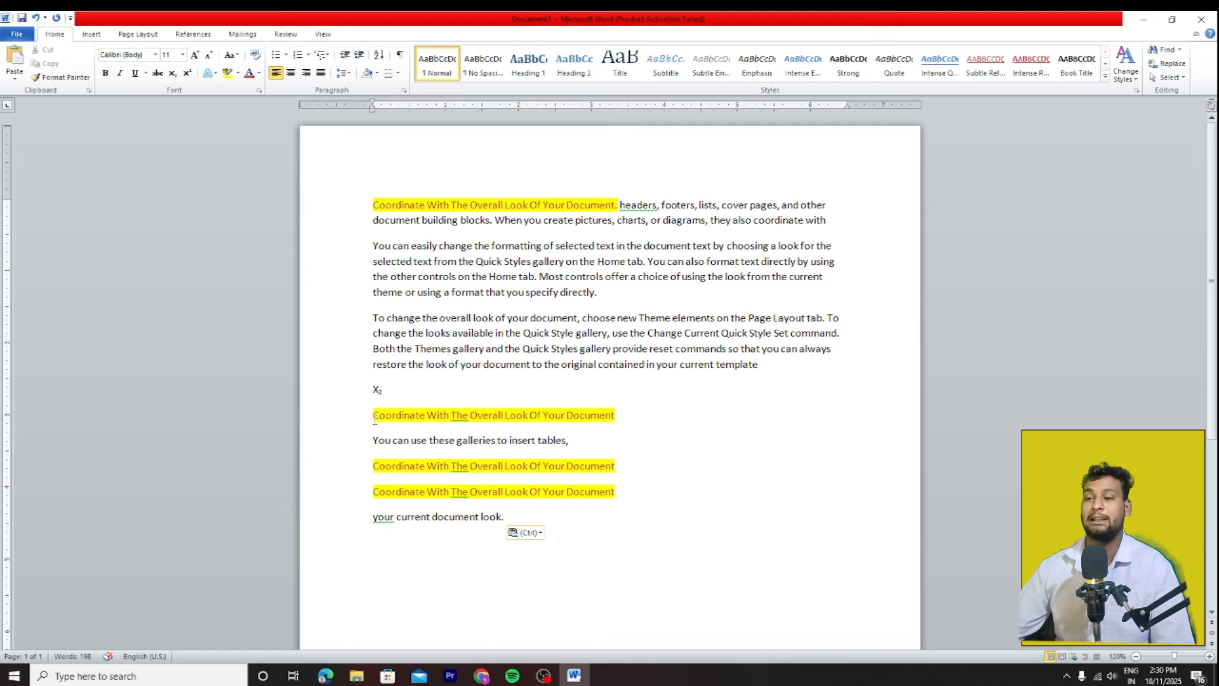
left_click(61, 77)
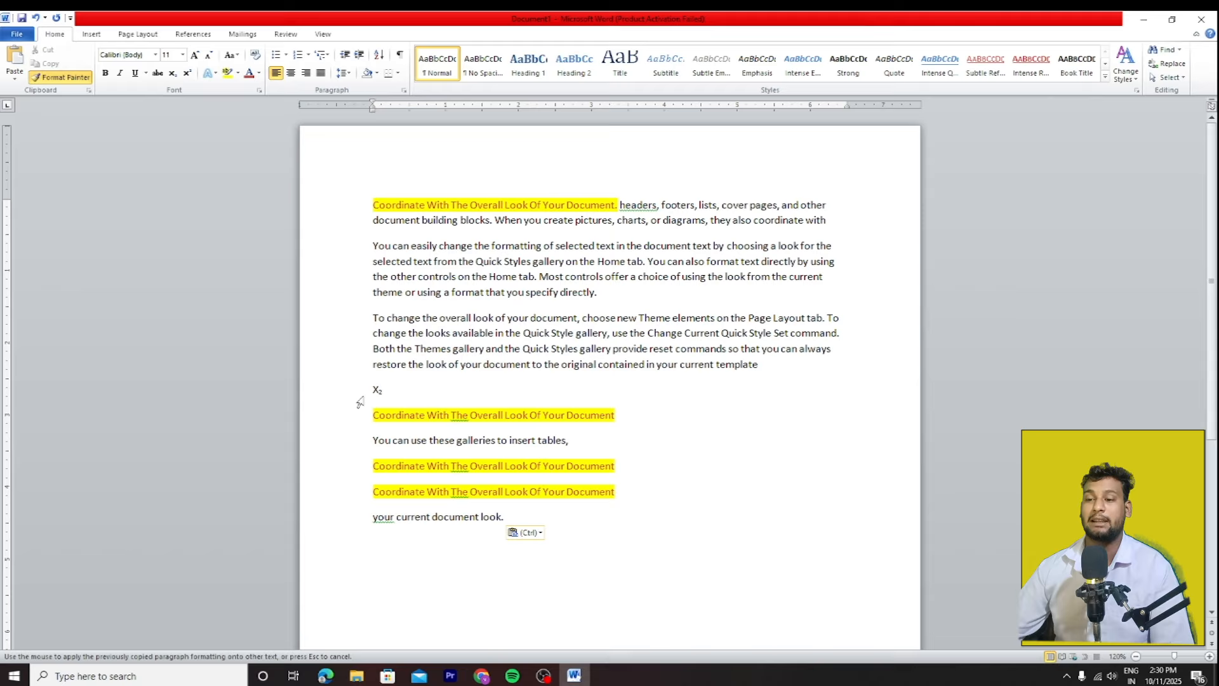
left_click_drag(373, 415, 606, 427)
key("ctrl+z")
left_click(591, 492)
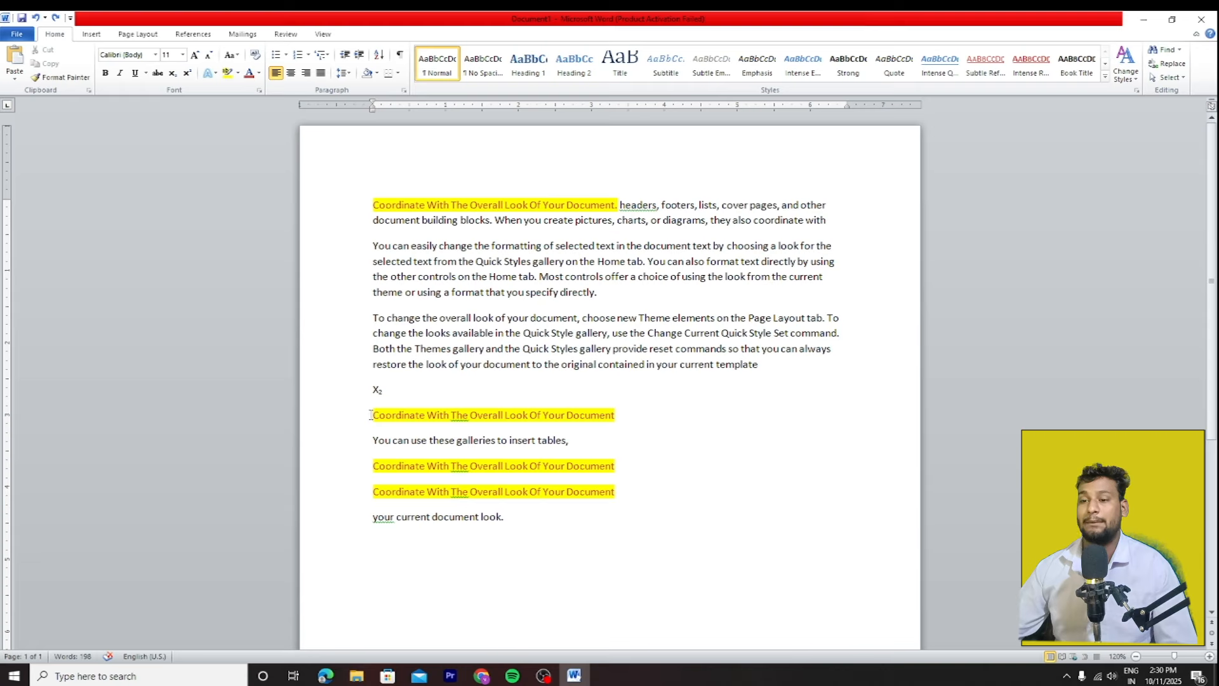
Step: Copy the formatting of the highlighted line below X2 onto "your current document look" in the last line with Format Painter
left_click_drag(373, 416, 619, 425)
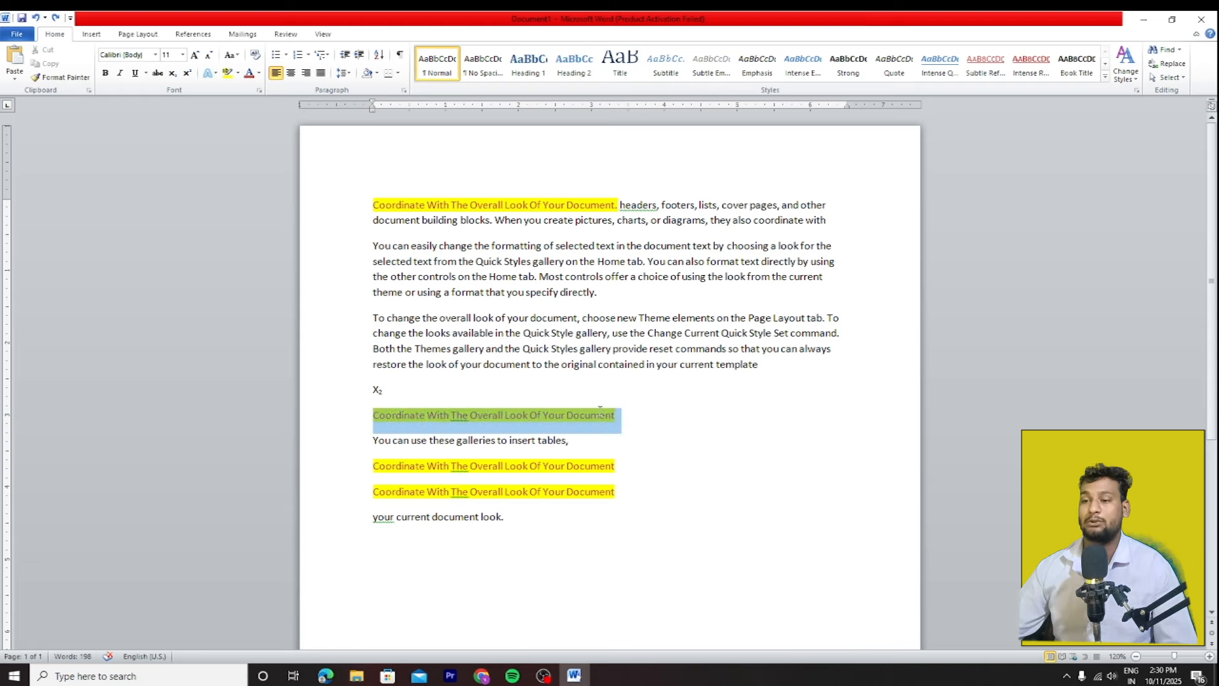
left_click(47, 78)
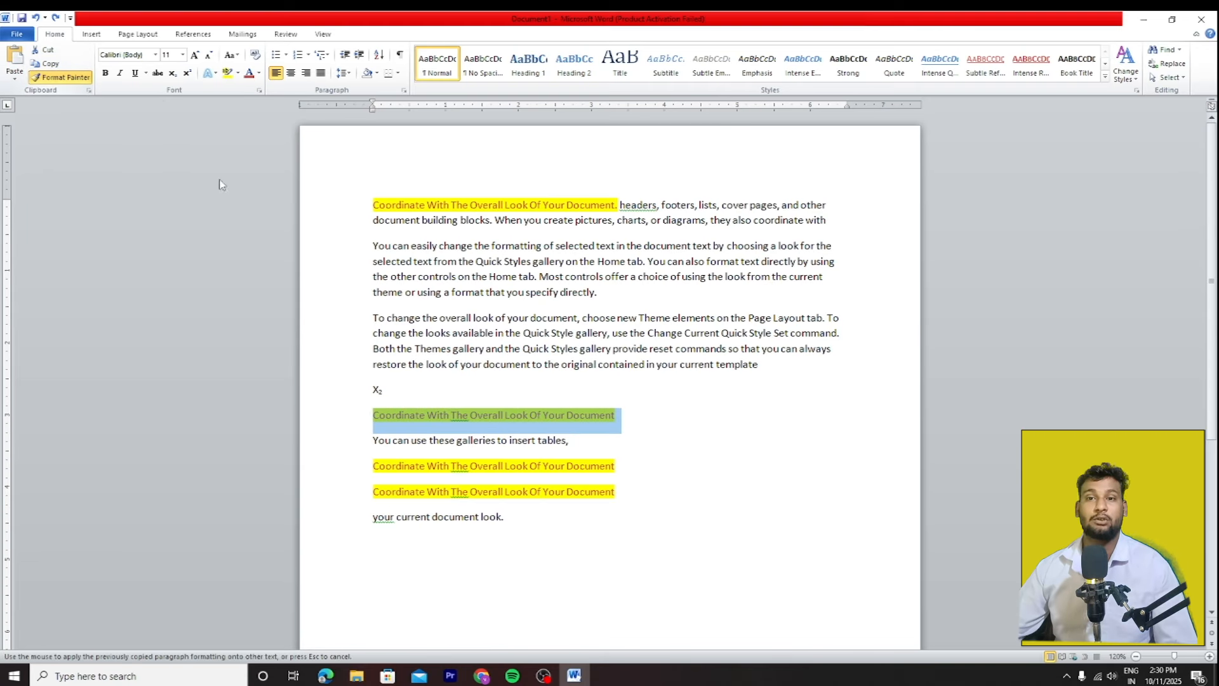
left_click_drag(374, 516, 504, 517)
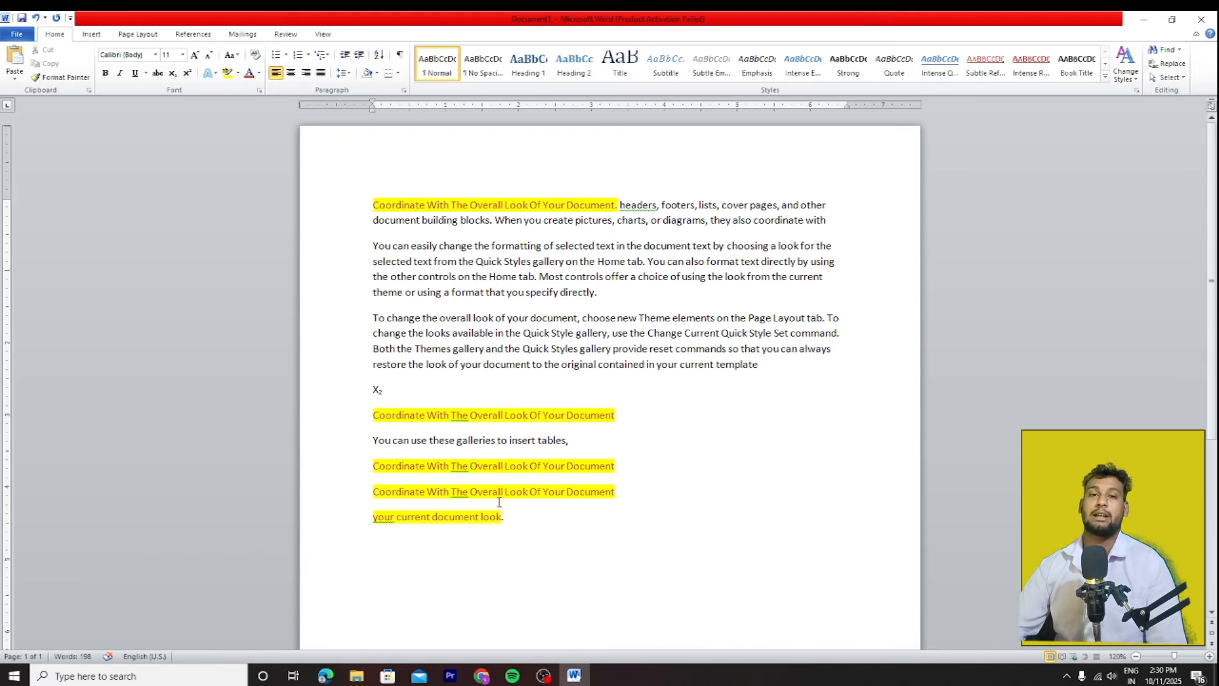
Step: Use Format Painter to apply the highlighted line's formatting to "You can easily change the formatting of selected text" in the second paragraph
left_click_drag(388, 426, 627, 415)
left_click(83, 85)
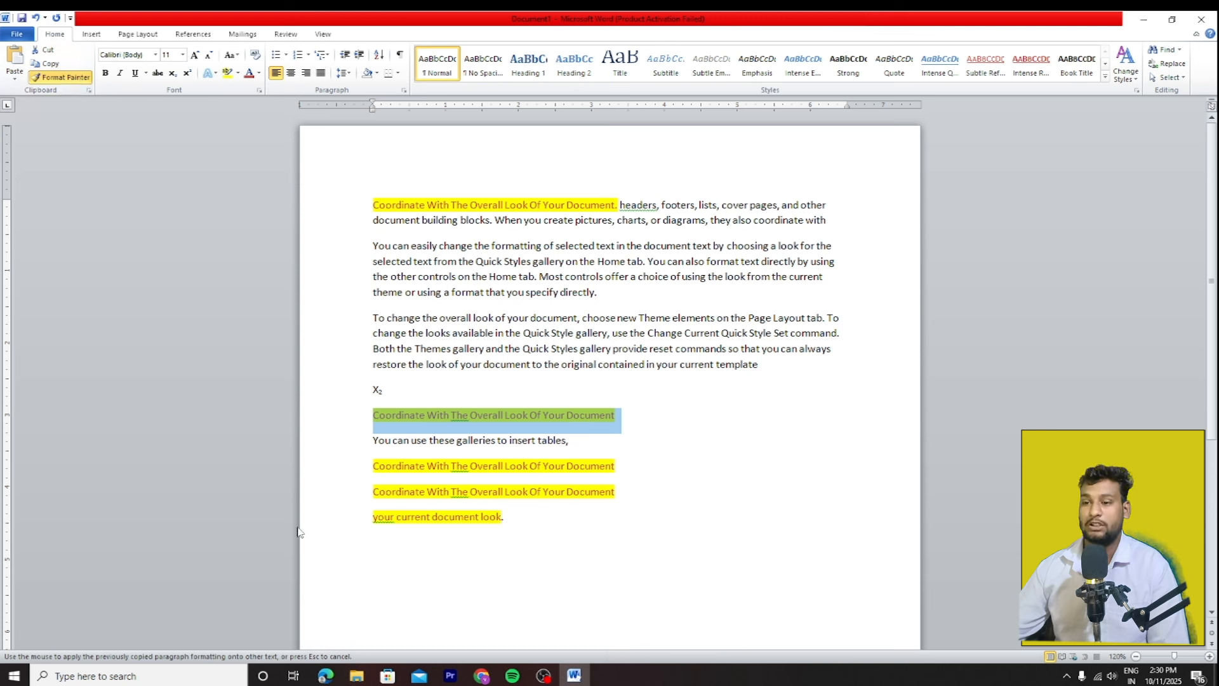
left_click_drag(373, 246, 614, 247)
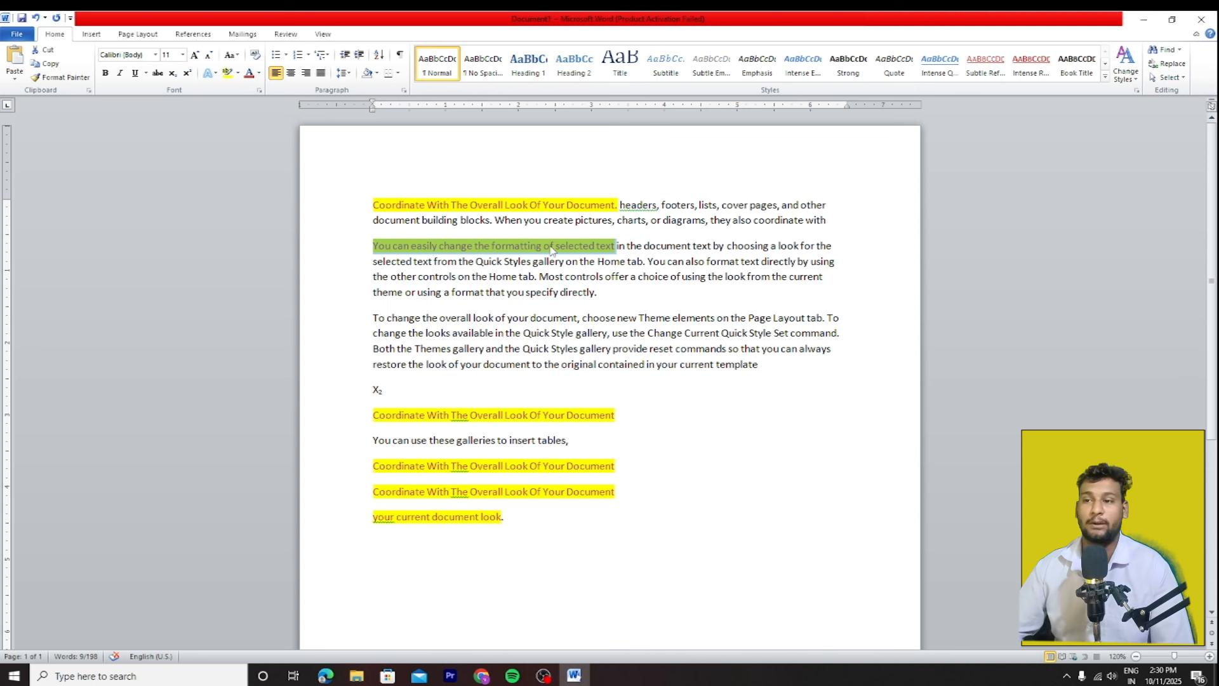
scroll(540, 330, "down", 4)
left_click(520, 376)
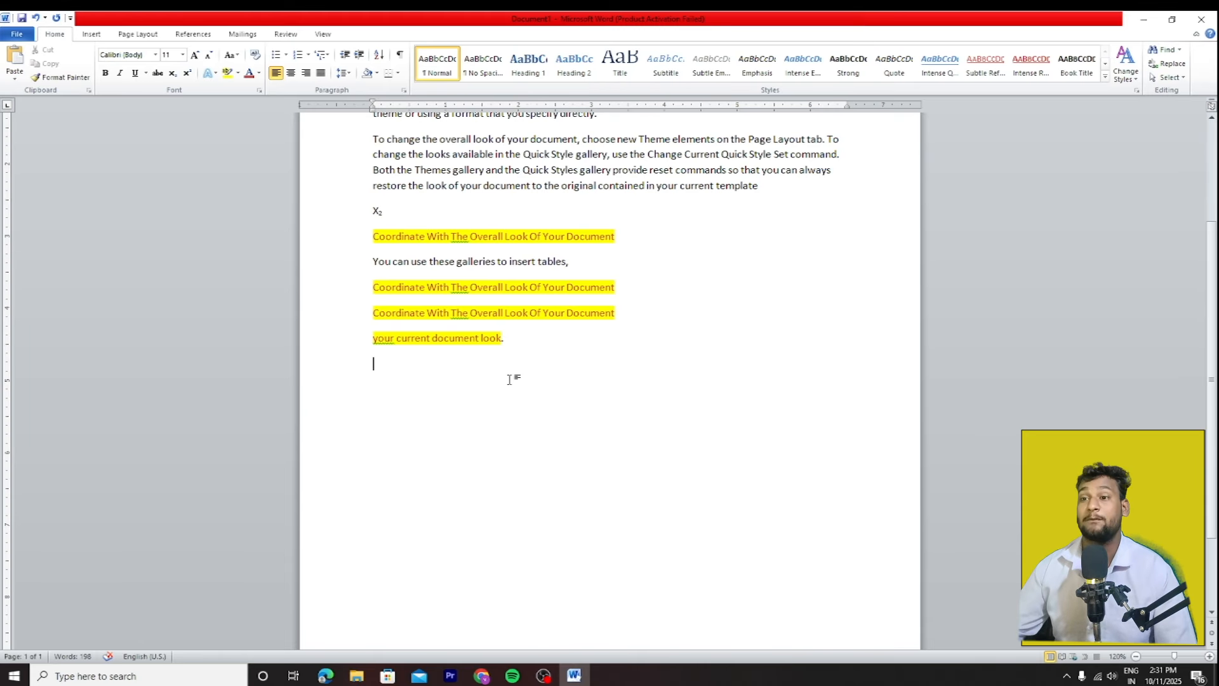
scroll(509, 379, "up", 5)
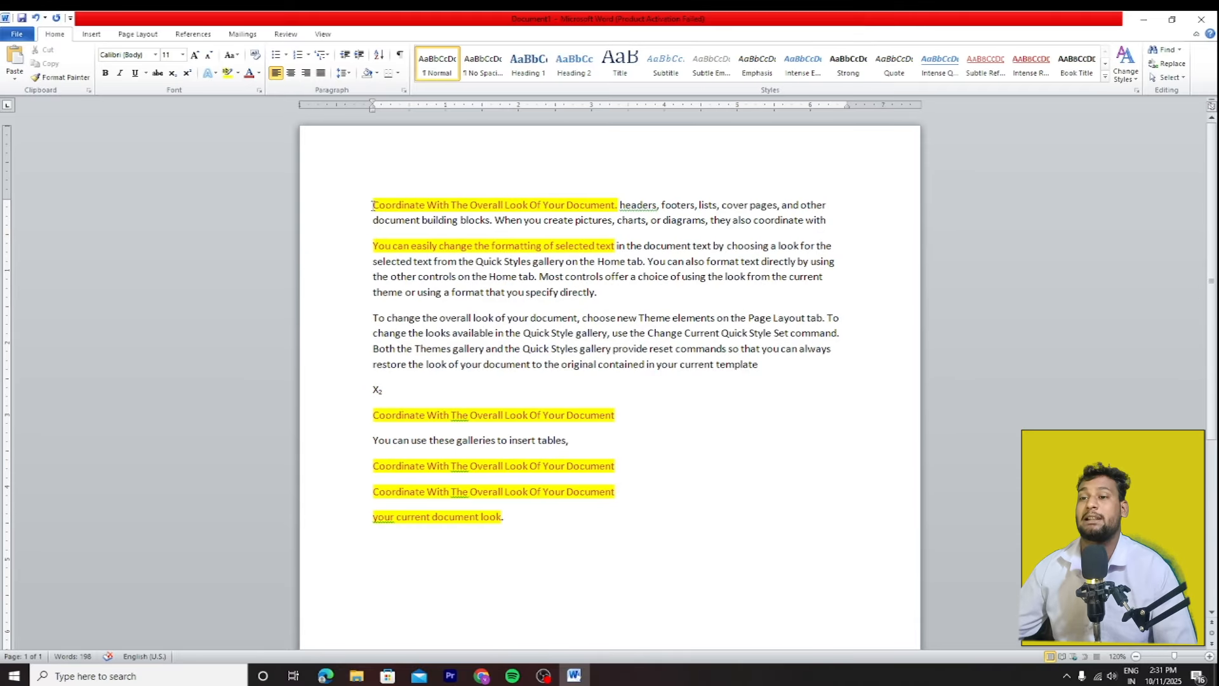
scroll(373, 508, "down", 1)
left_click_drag(361, 283, 787, 332)
left_click(795, 346)
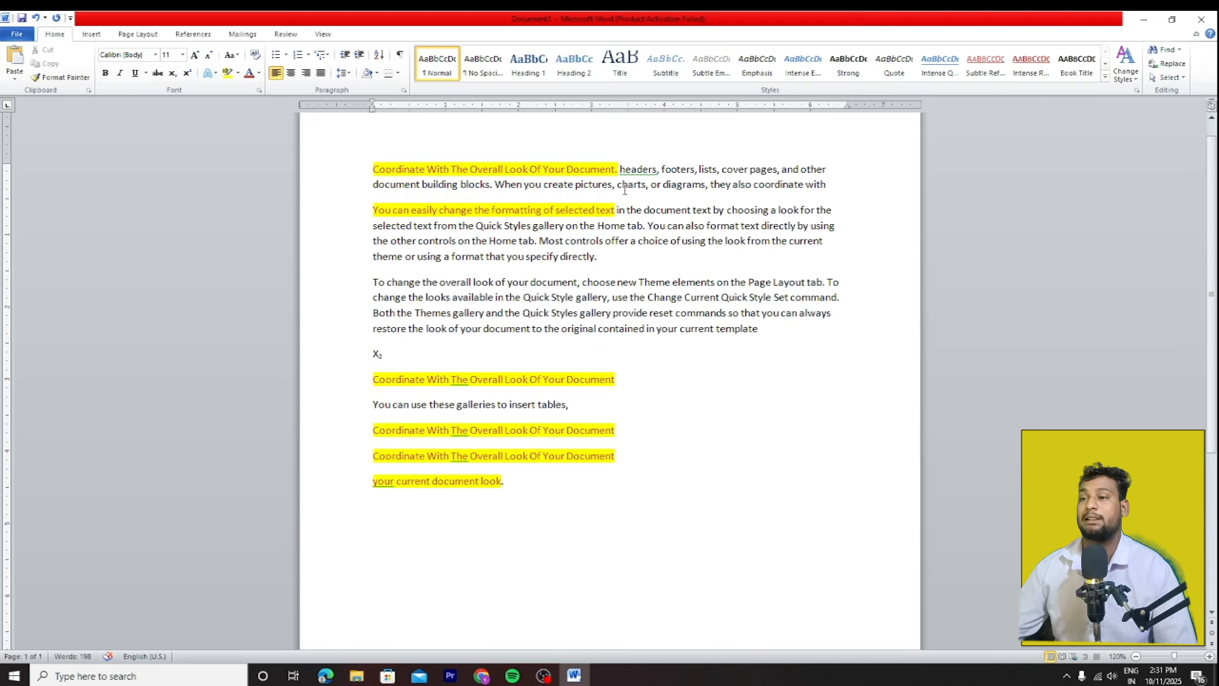
Step: Remove the yellow highlight and red font color from the opening sentence, and split it after "Coordinate" so that word has its own line
left_click_drag(620, 169, 372, 169)
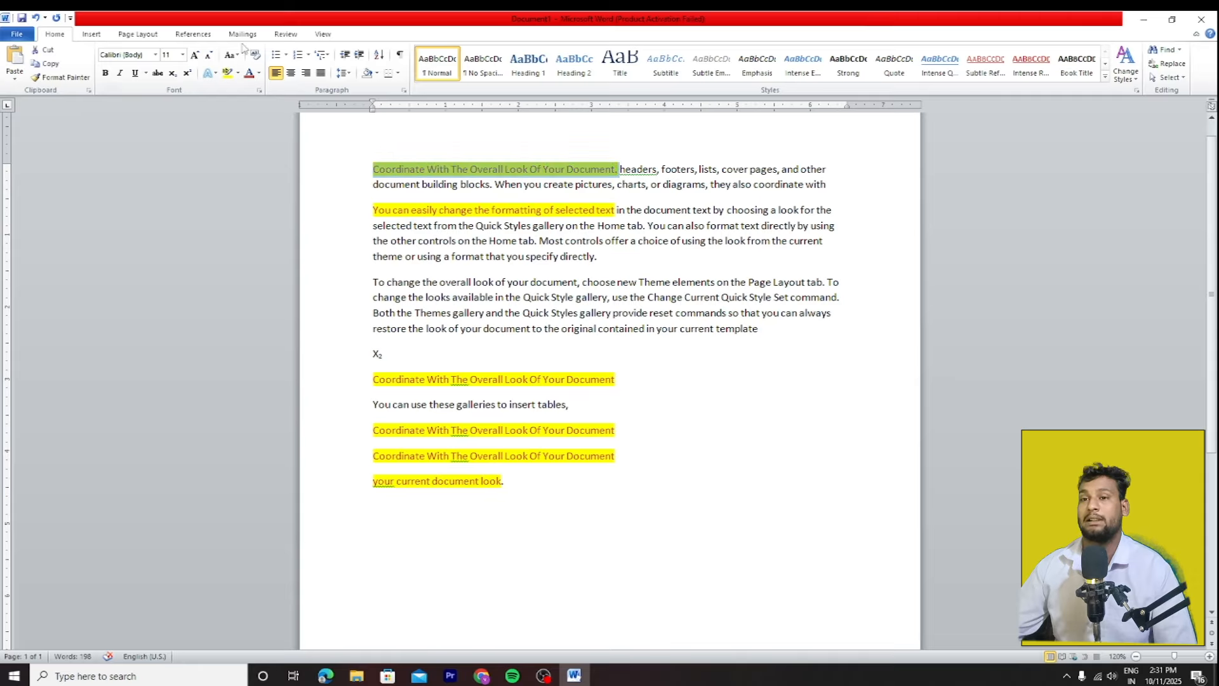
left_click(232, 75)
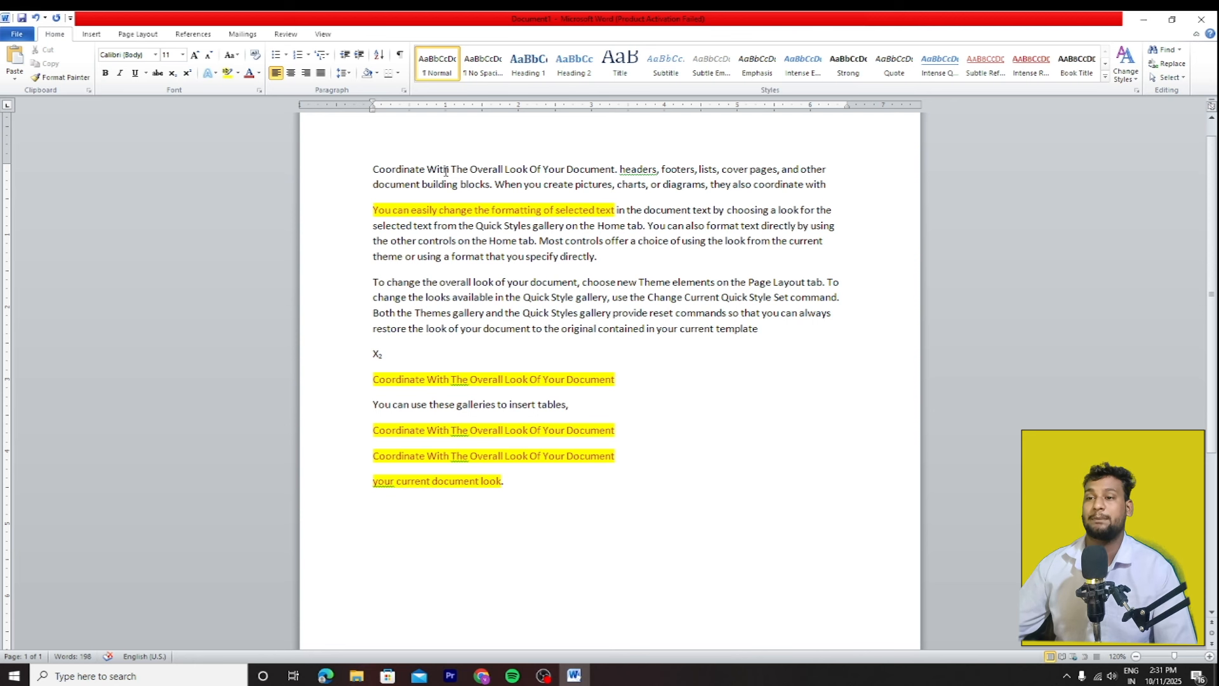
left_click(426, 170)
key("Return")
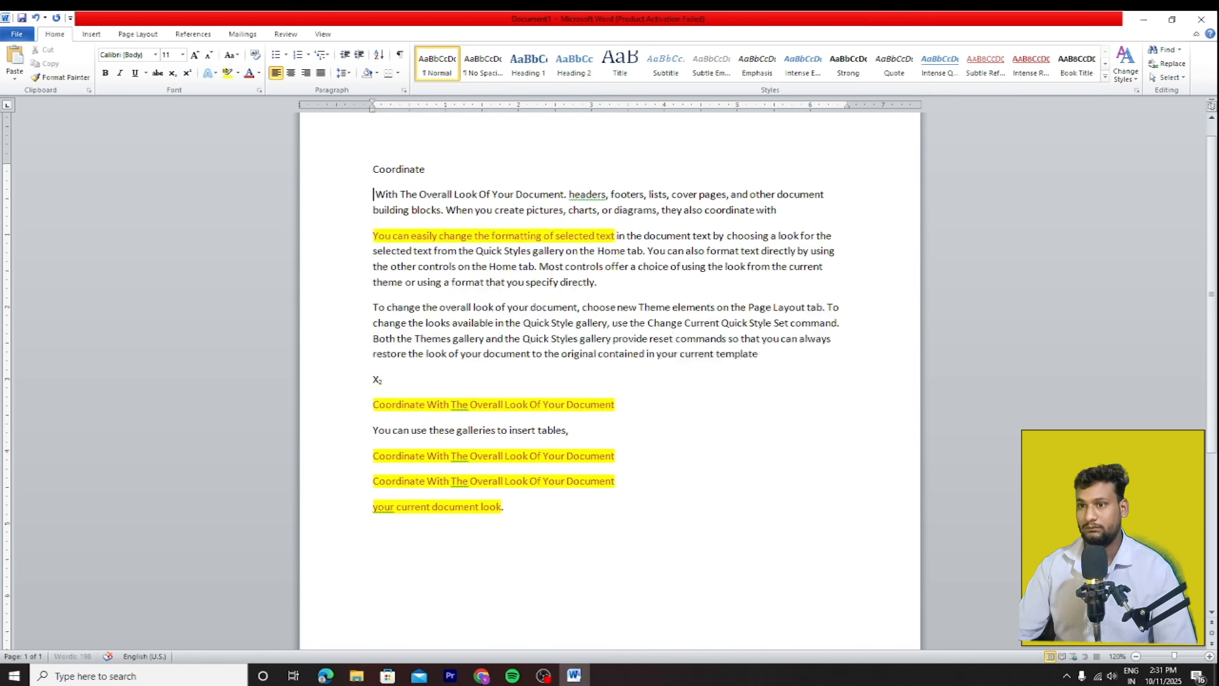
Step: Try center, right, left and justified alignment on the "Coordinate" line, and leave it centered
left_click_drag(430, 169, 373, 171)
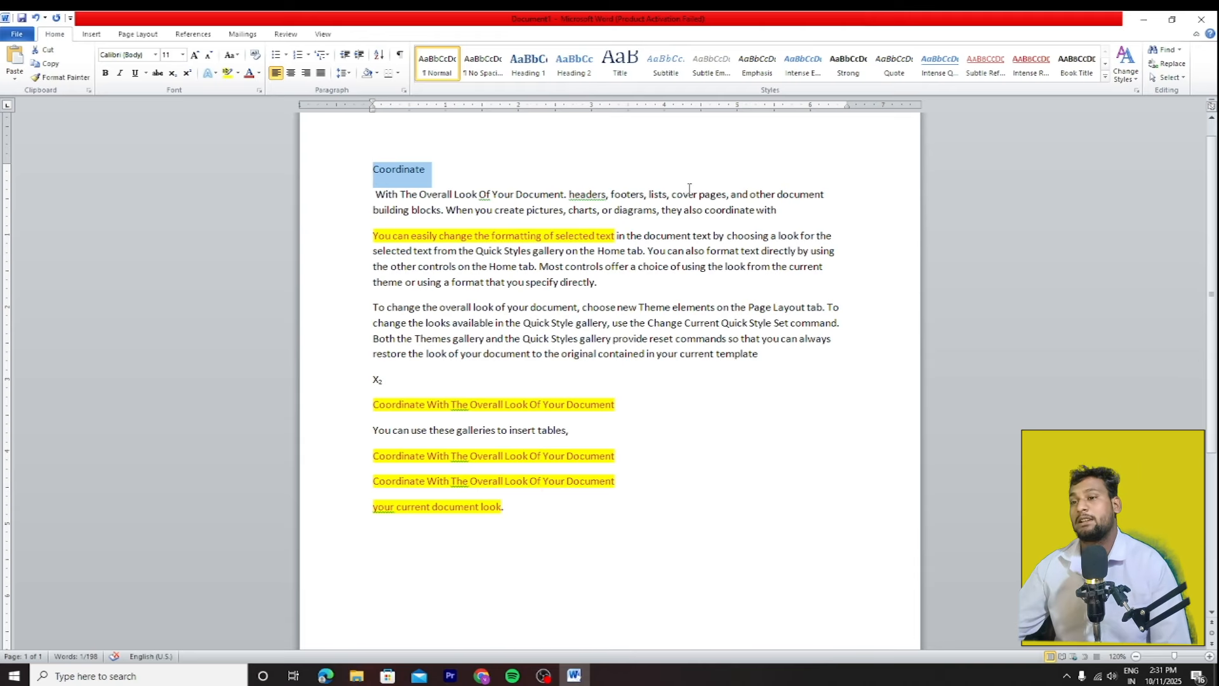
left_click(291, 73)
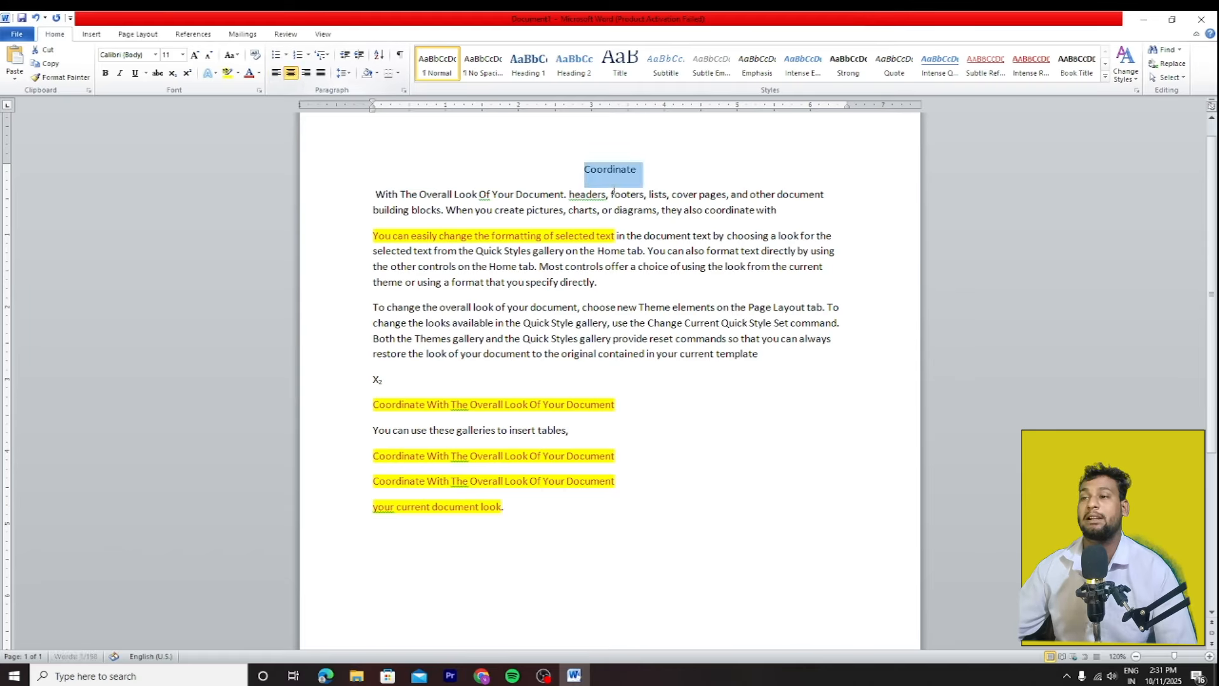
left_click(305, 73)
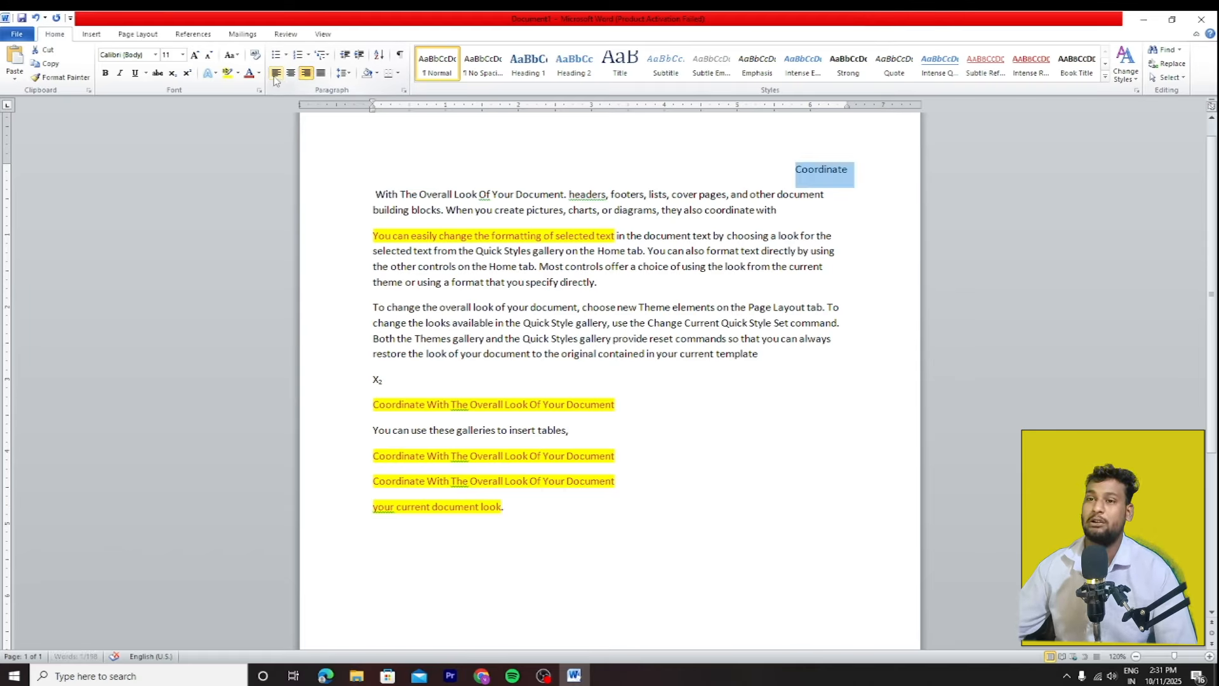
left_click(275, 73)
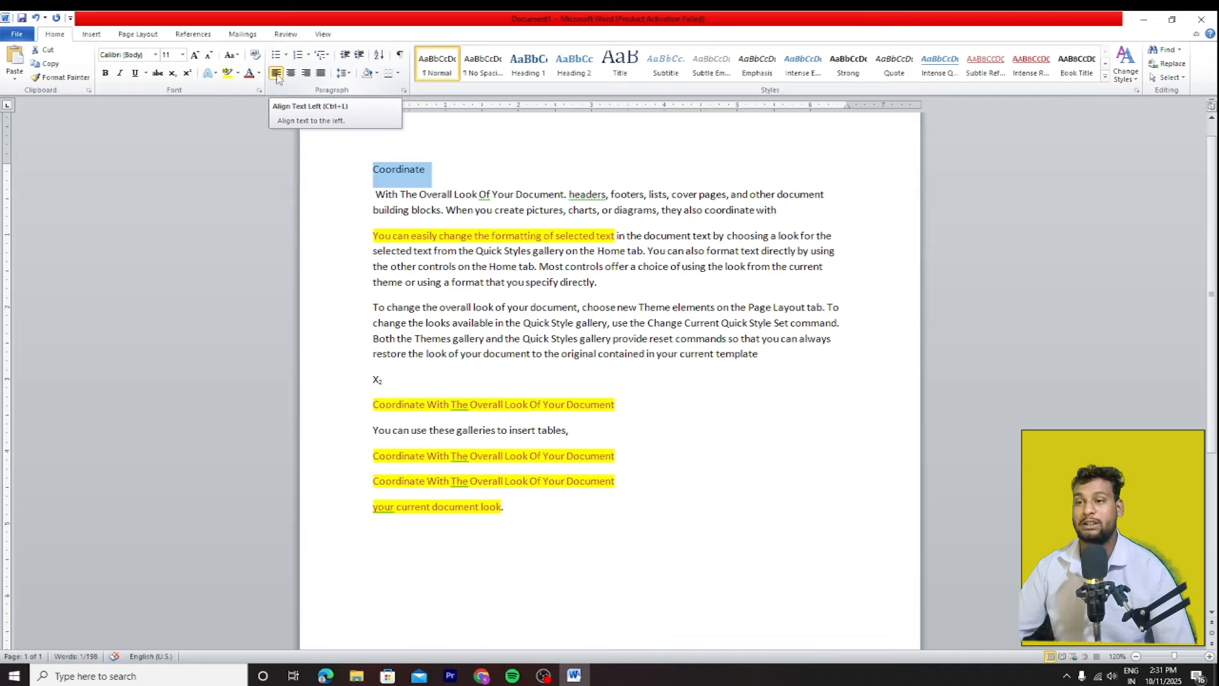
key("ctrl+j")
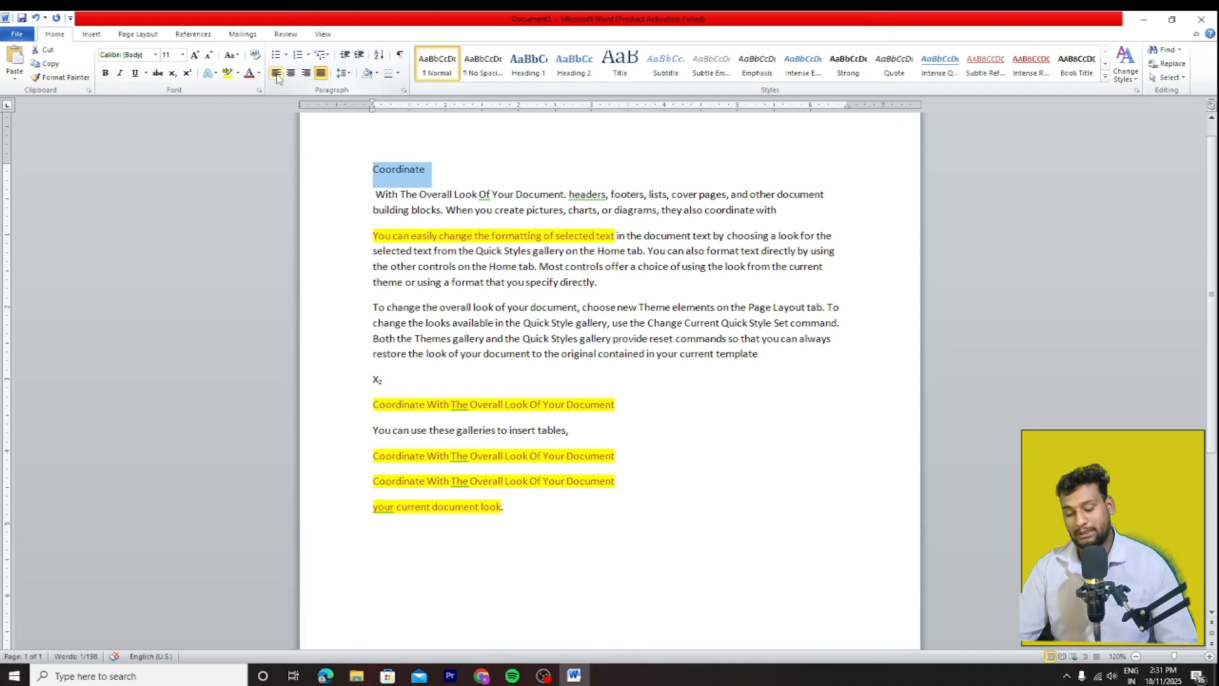
key("ctrl+r")
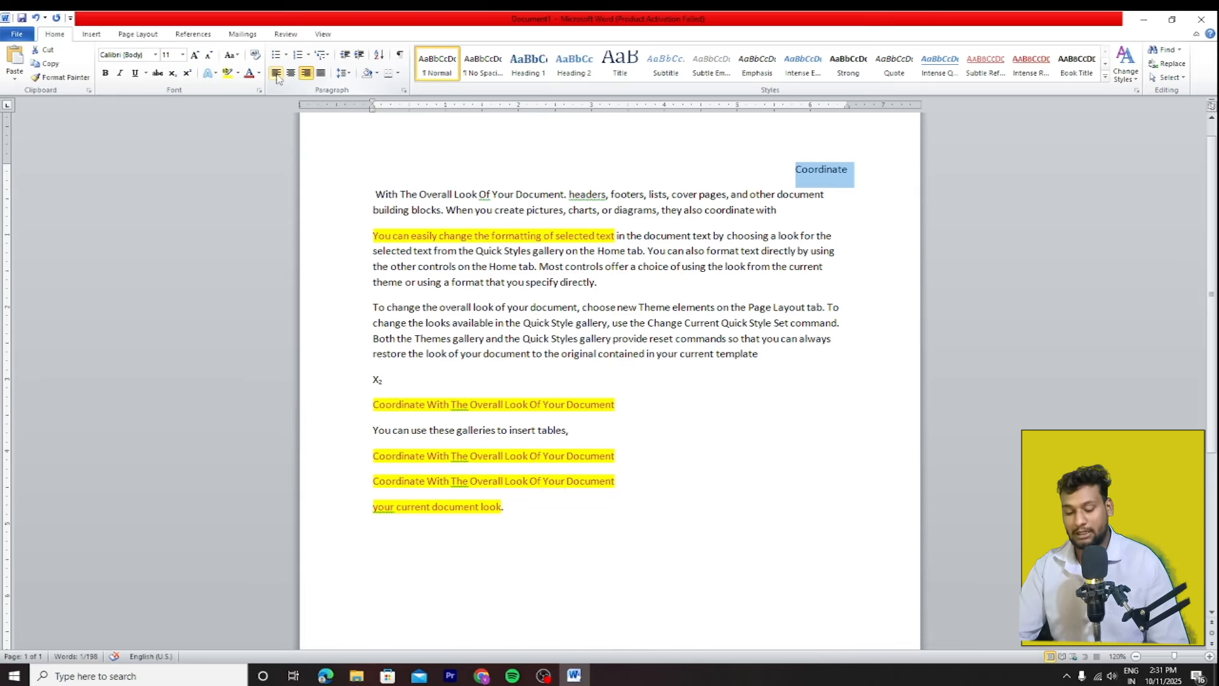
key("ctrl+e")
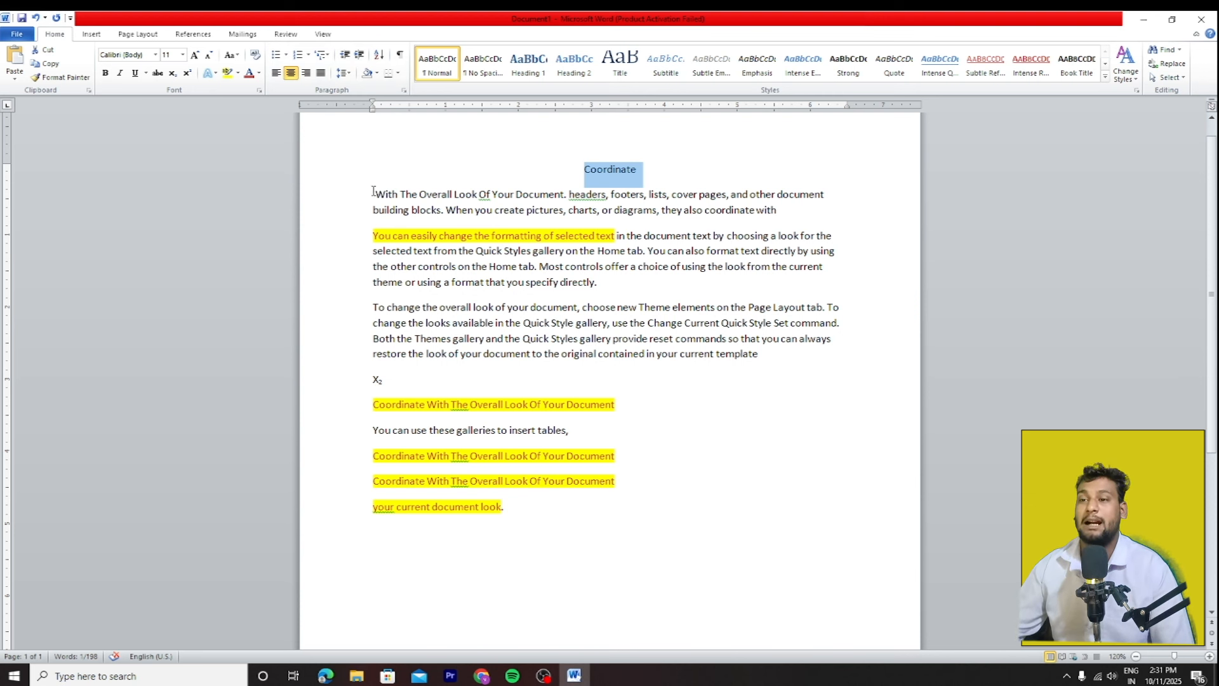
Step: Justify the three body paragraphs, from "With The Overall Look Of Your Document" through "contained in your current template"
left_click_drag(372, 191, 800, 363)
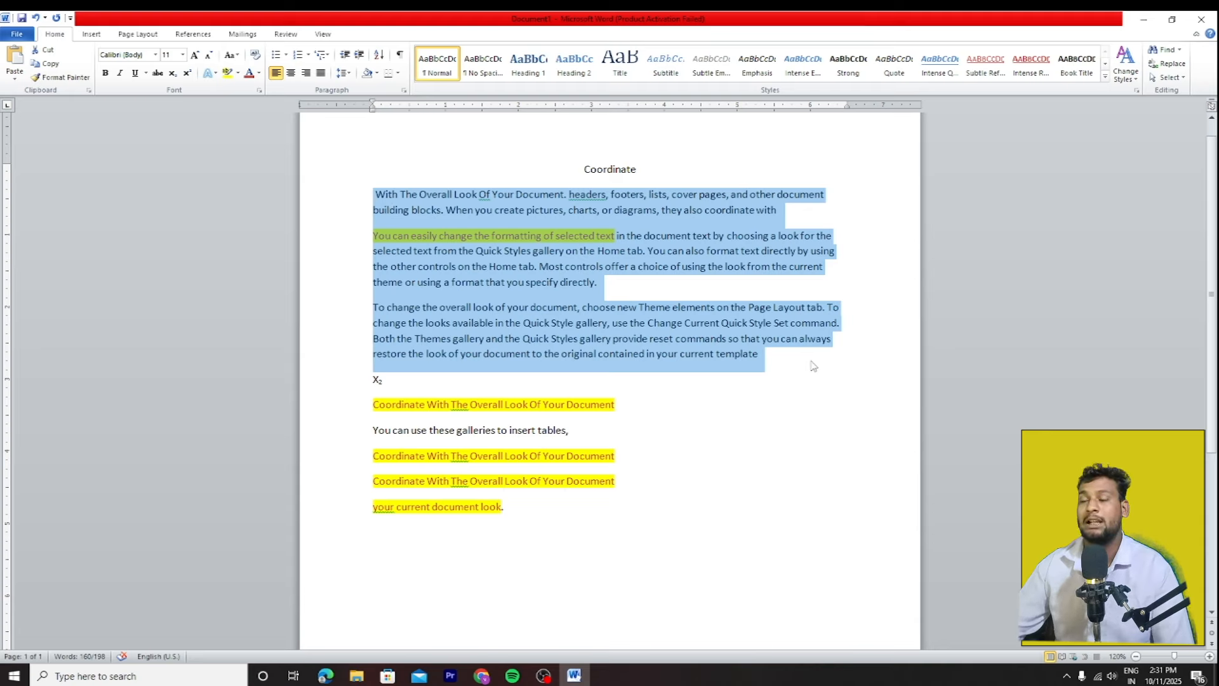
left_click(320, 72)
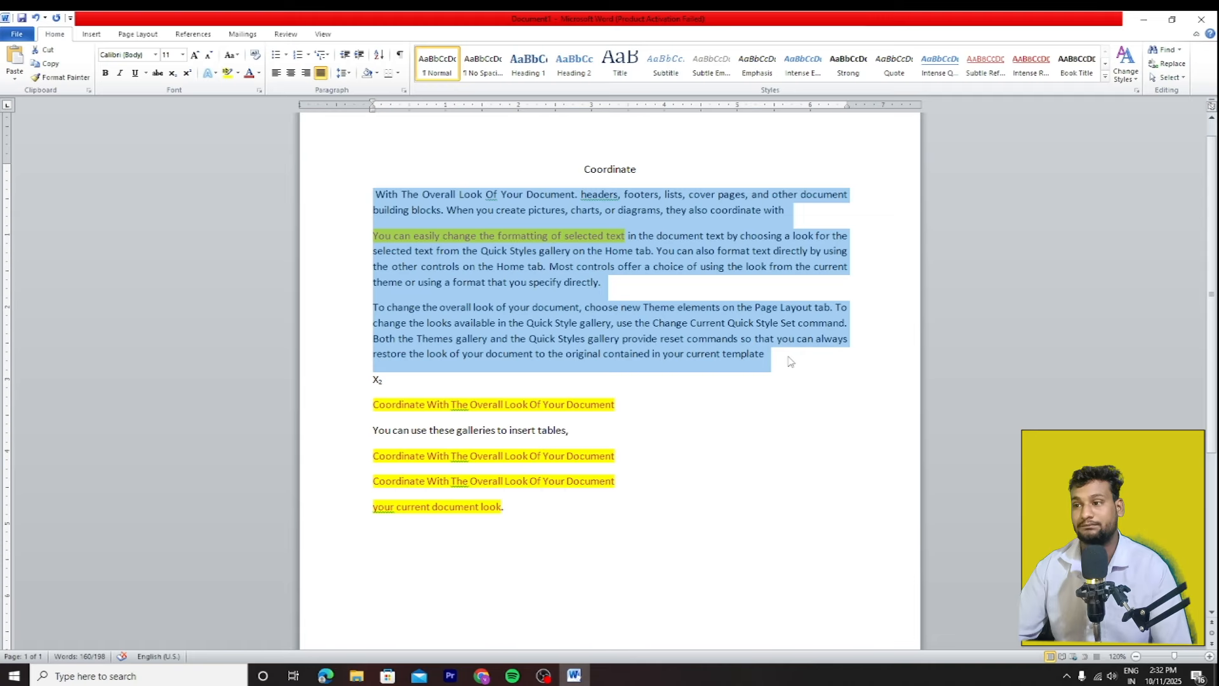
left_click(562, 236)
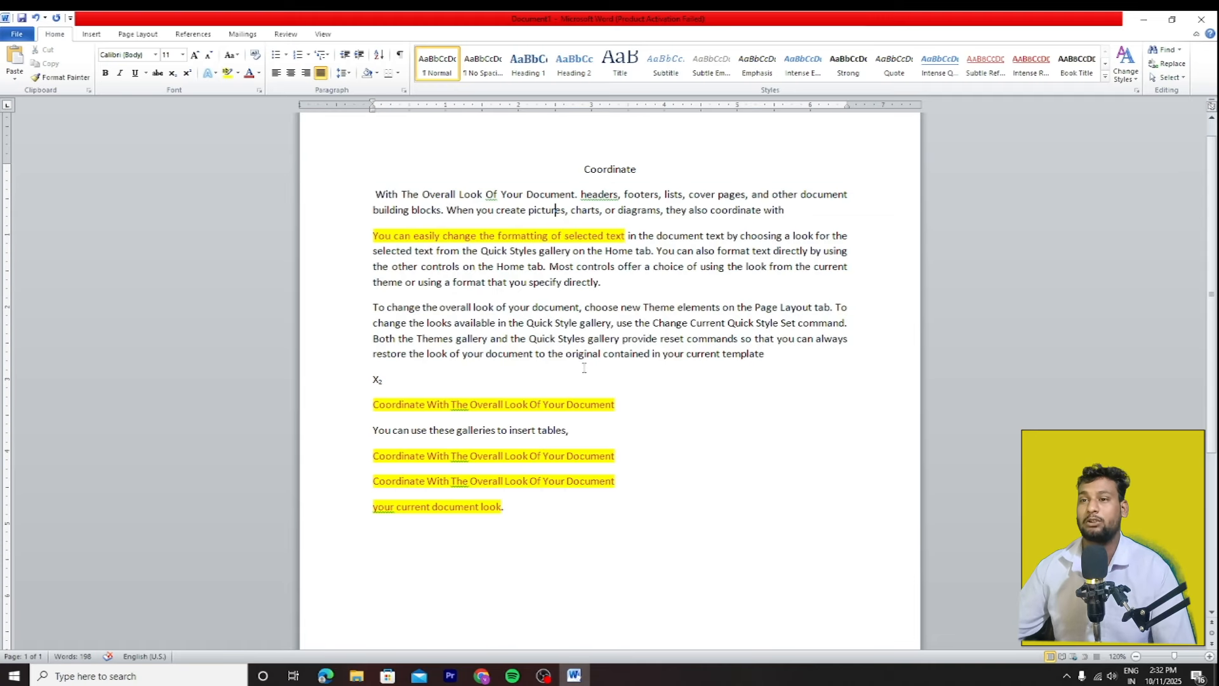
Step: Add a line reading "Computer" below the "your current document look" line at the end of the document
scroll(449, 322, "down", 3)
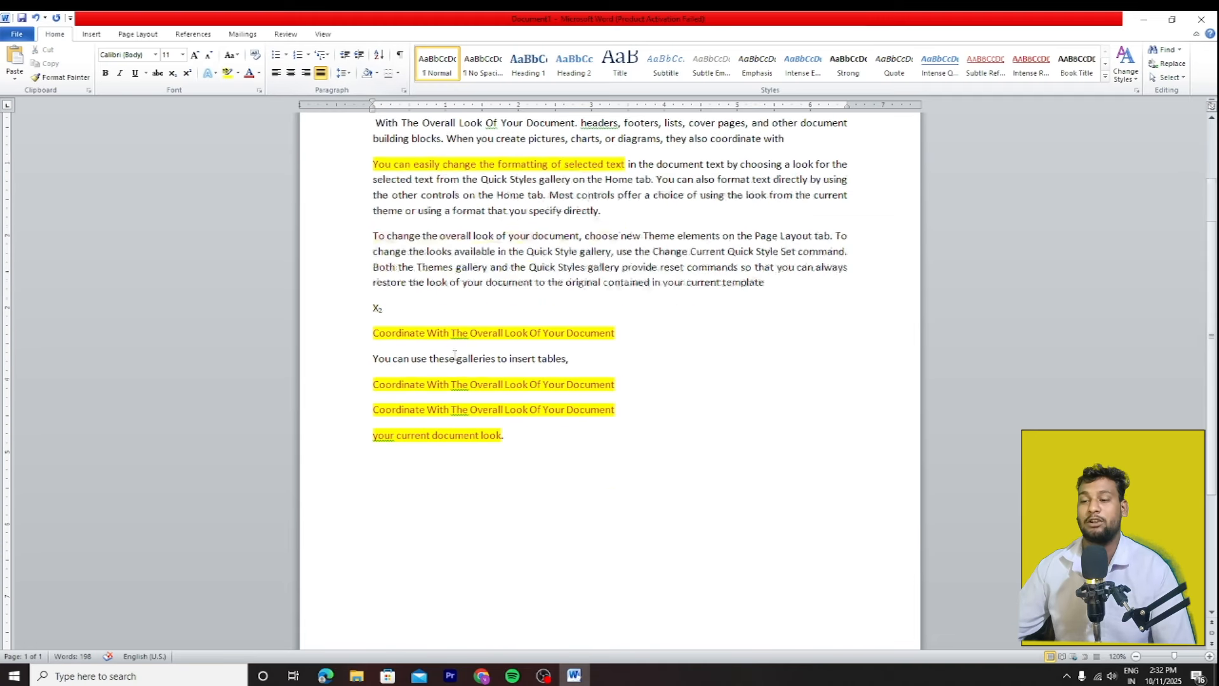
left_click(485, 413)
key("Return")
type("computer")
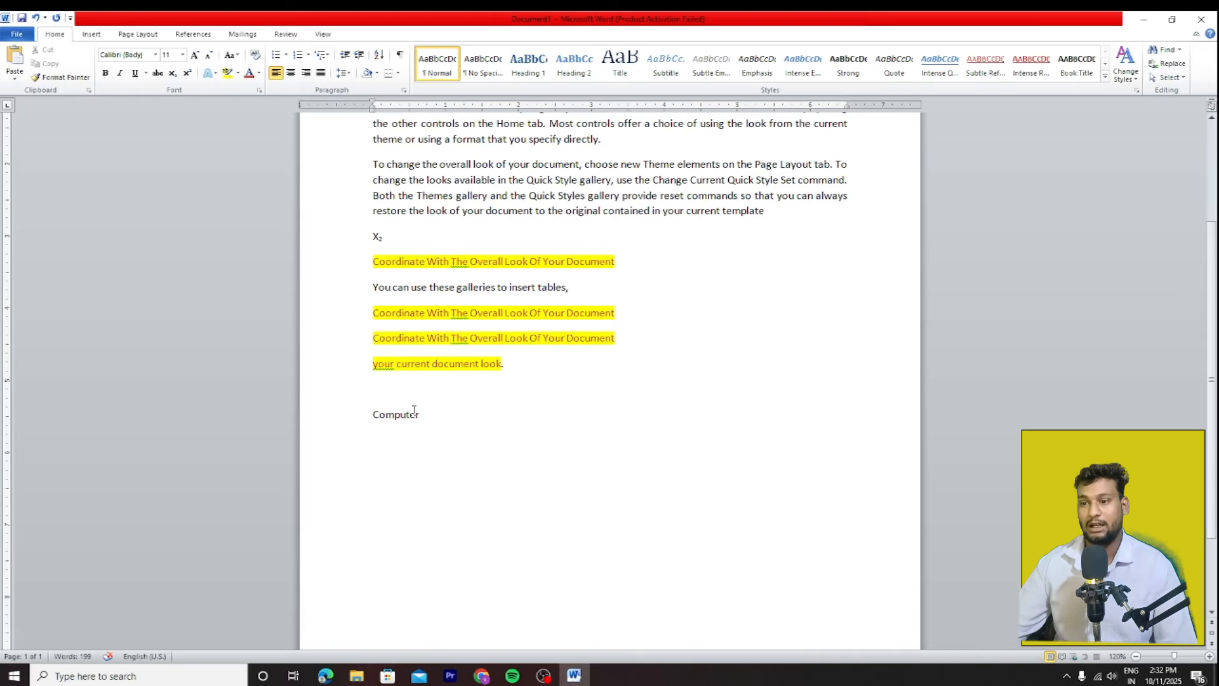
left_click(357, 426)
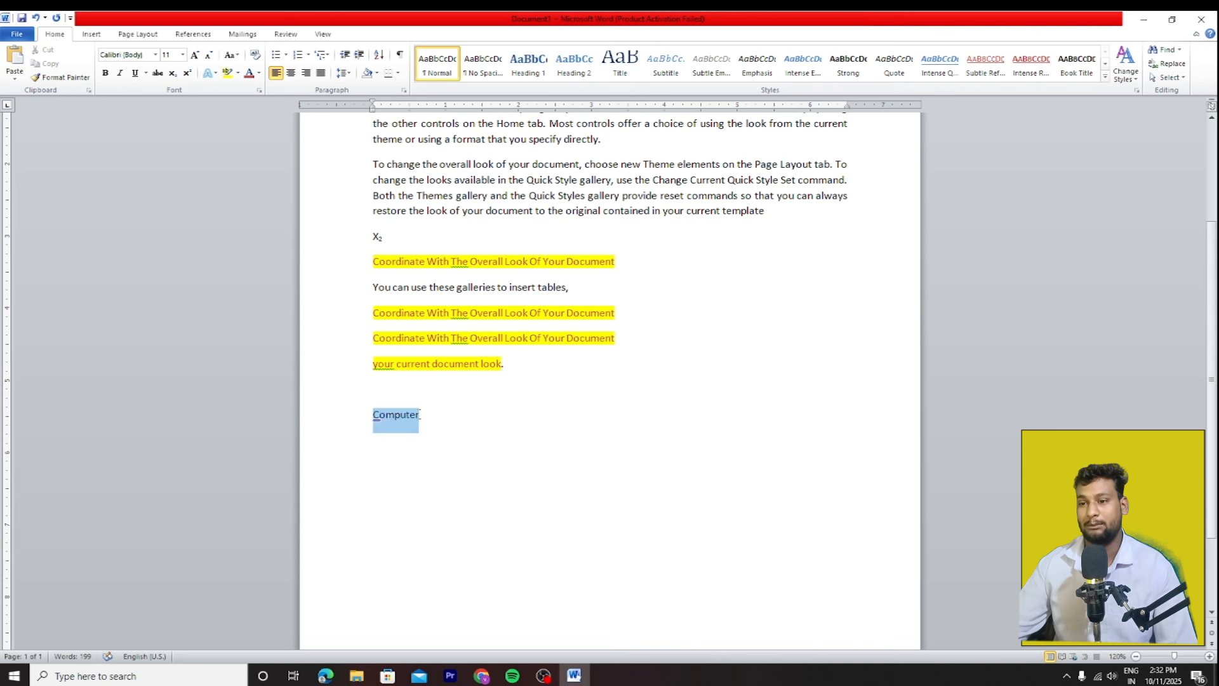
left_click(449, 426)
mouse_move(428, 417)
left_mouse_down()
mouse_move(372, 421)
mouse_move(422, 420)
left_mouse_up()
left_click(422, 429)
left_click(387, 422)
left_click(375, 417)
triple_click(374, 415)
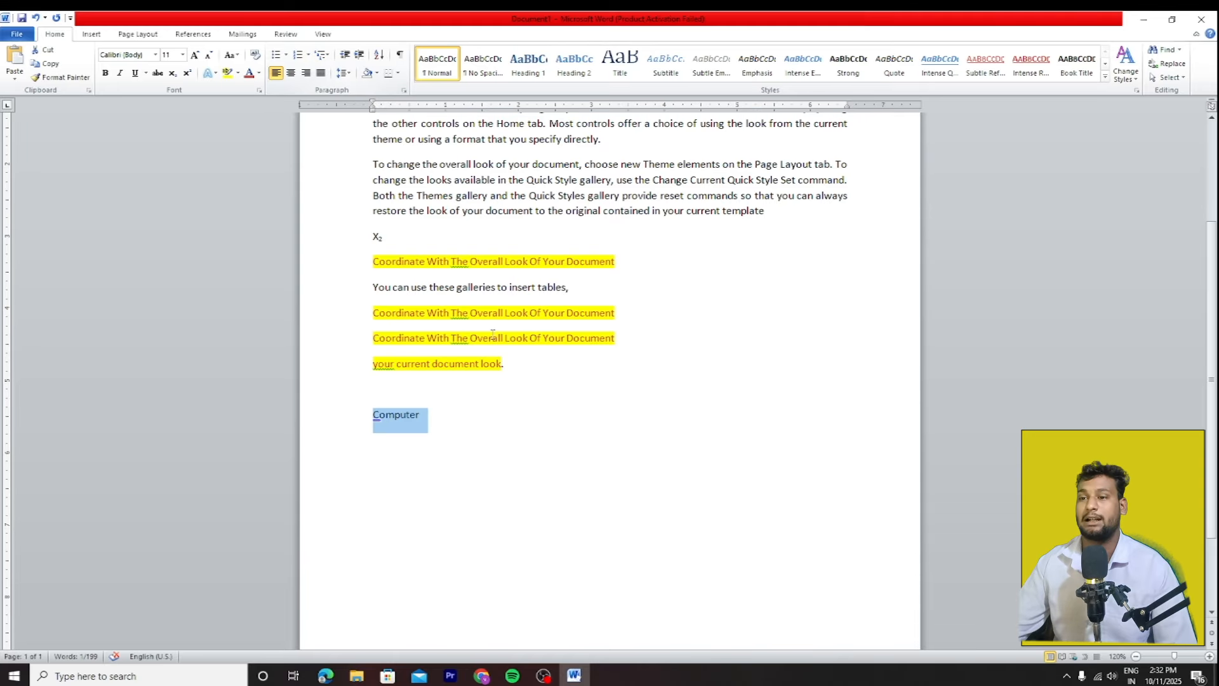
Step: Number the paragraphs from "You can easily change the formatting" through the last full "Coordinate With The Overall Look Of Your Document" line
scroll(396, 203, "up", 3)
left_click_drag(377, 200, 668, 446)
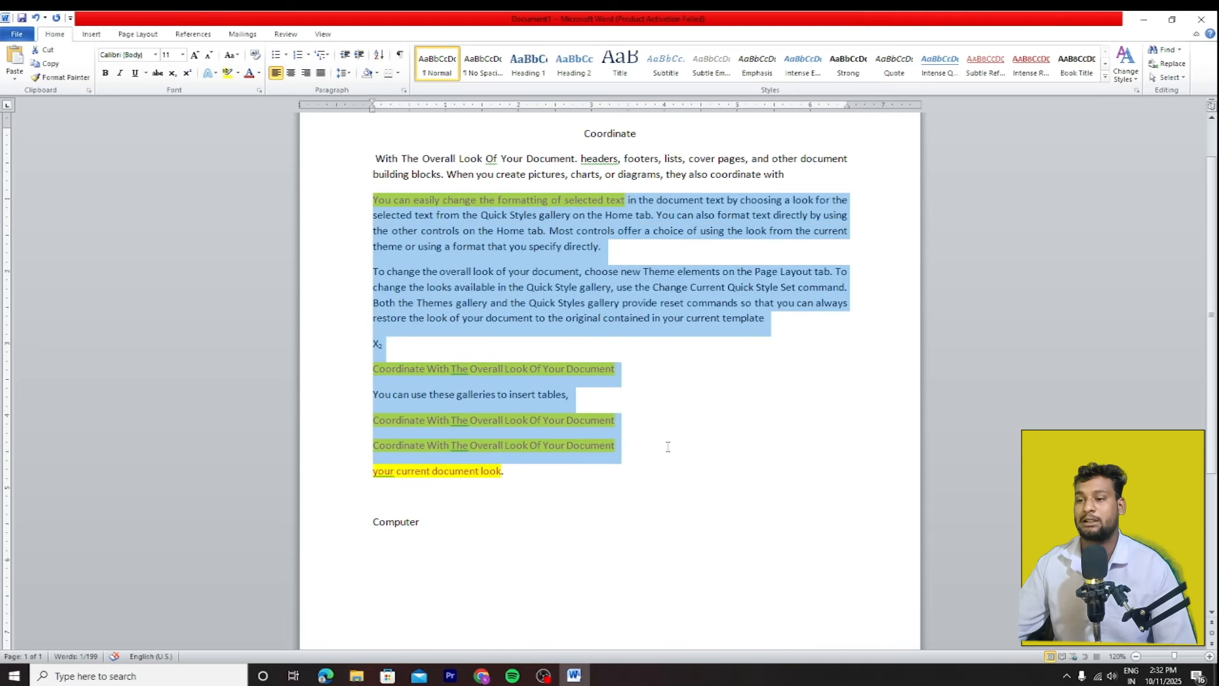
left_click(296, 55)
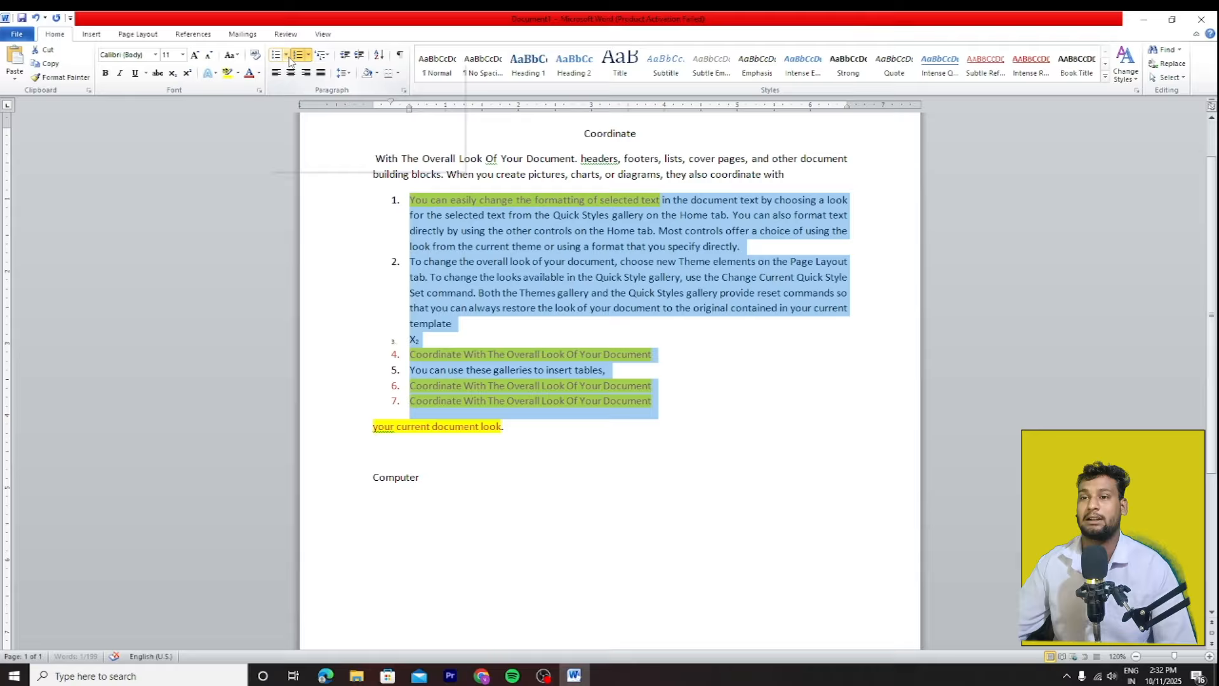
Step: Try the small colored picture bullet from the Bullet Library on the numbered paragraphs
left_click(285, 55)
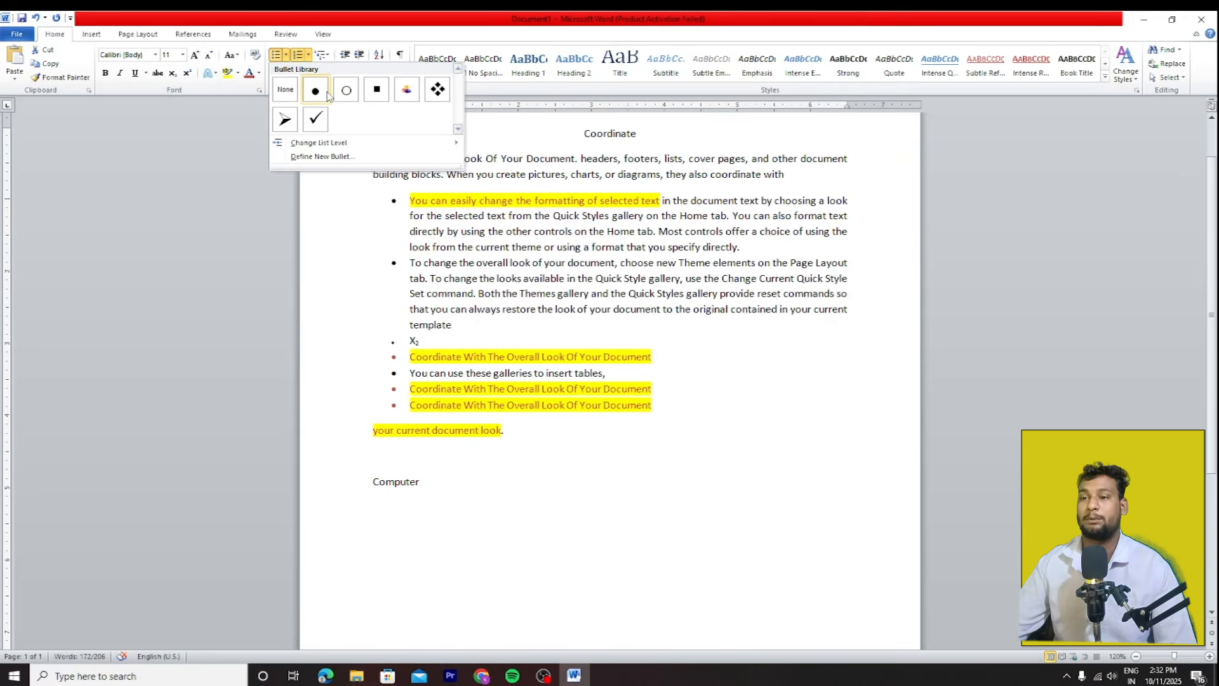
left_click(406, 89)
scroll(510, 424, "down", 1)
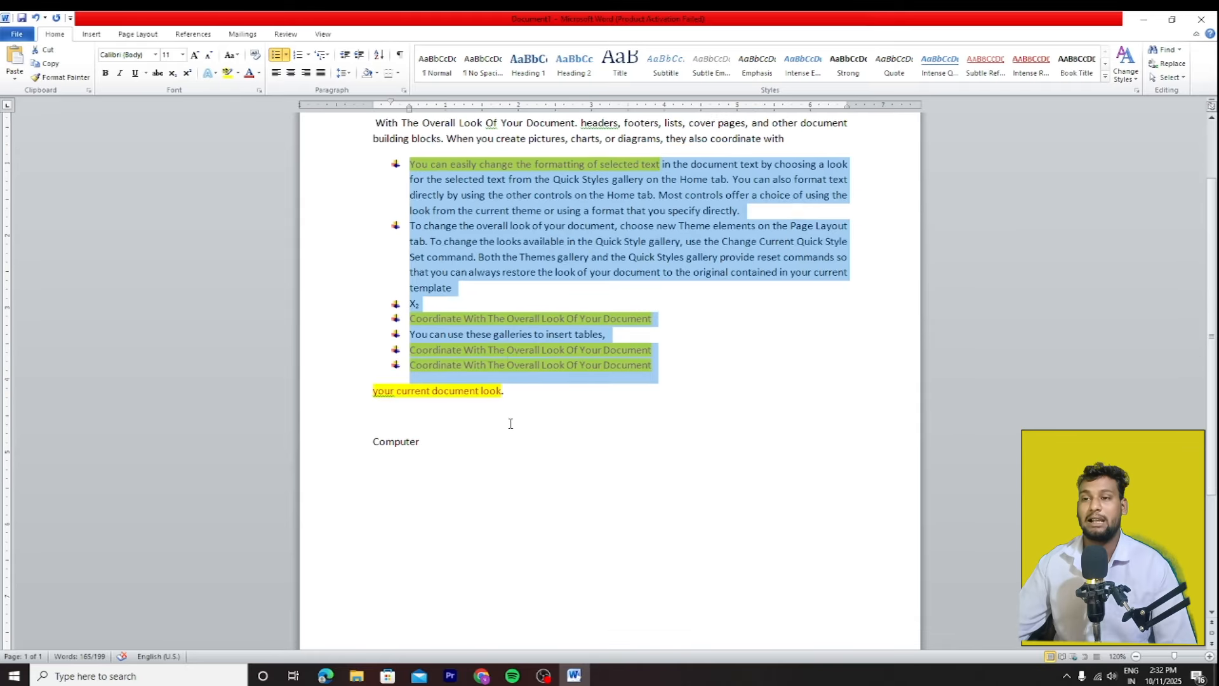
scroll(509, 424, "up", 2)
Step: Change the bulleted paragraphs to a numbered list in the 1. 2. 3. format
left_click(309, 54)
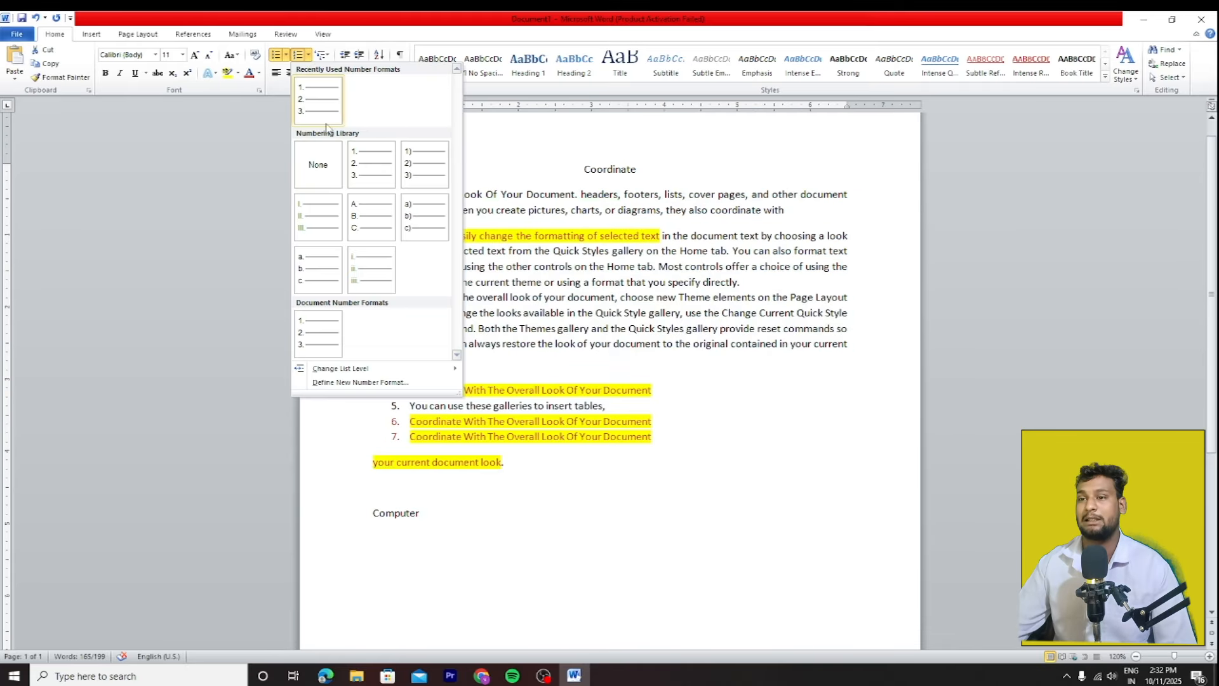
left_click(358, 174)
left_click(628, 421)
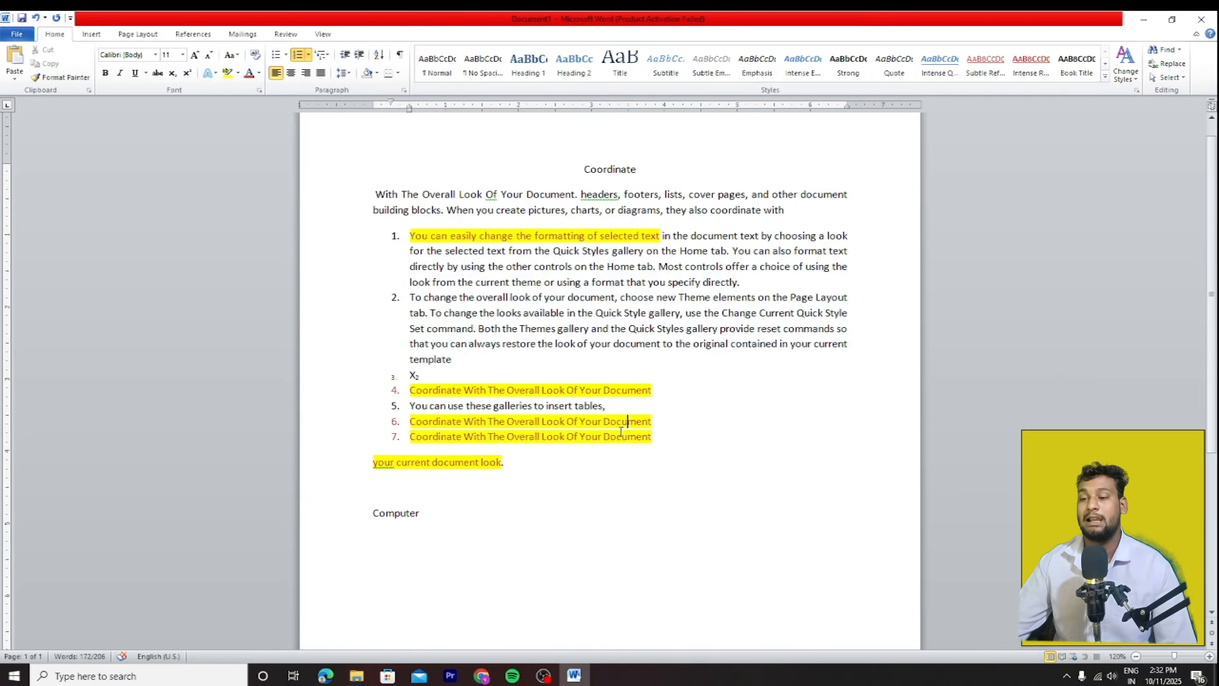
Step: Try the 1., a., i. multilevel list format on the "Computer" line
scroll(628, 421, "down", 3)
left_click(323, 55)
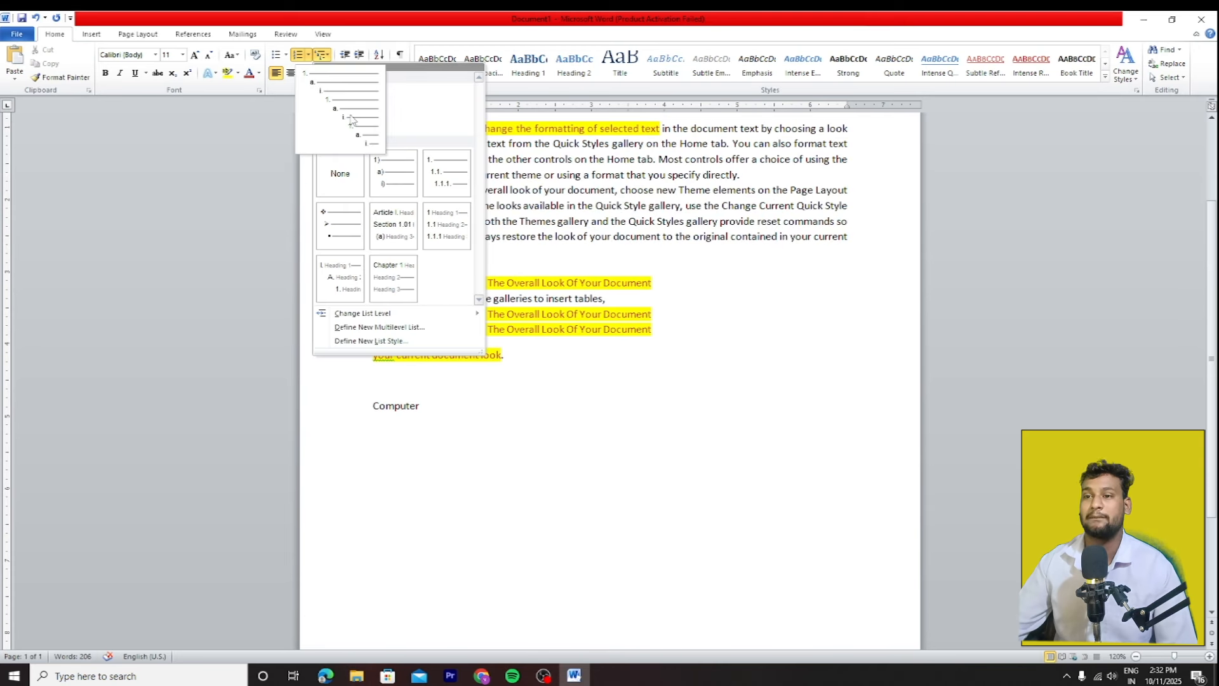
left_click(423, 406)
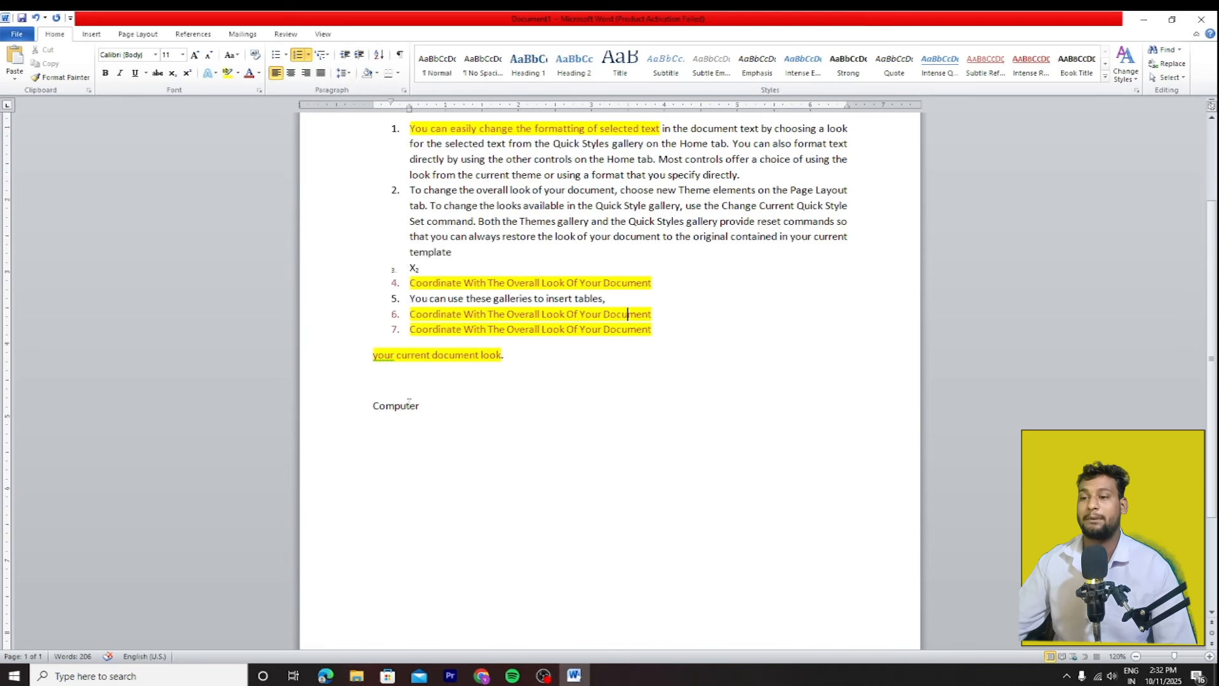
left_click(350, 410)
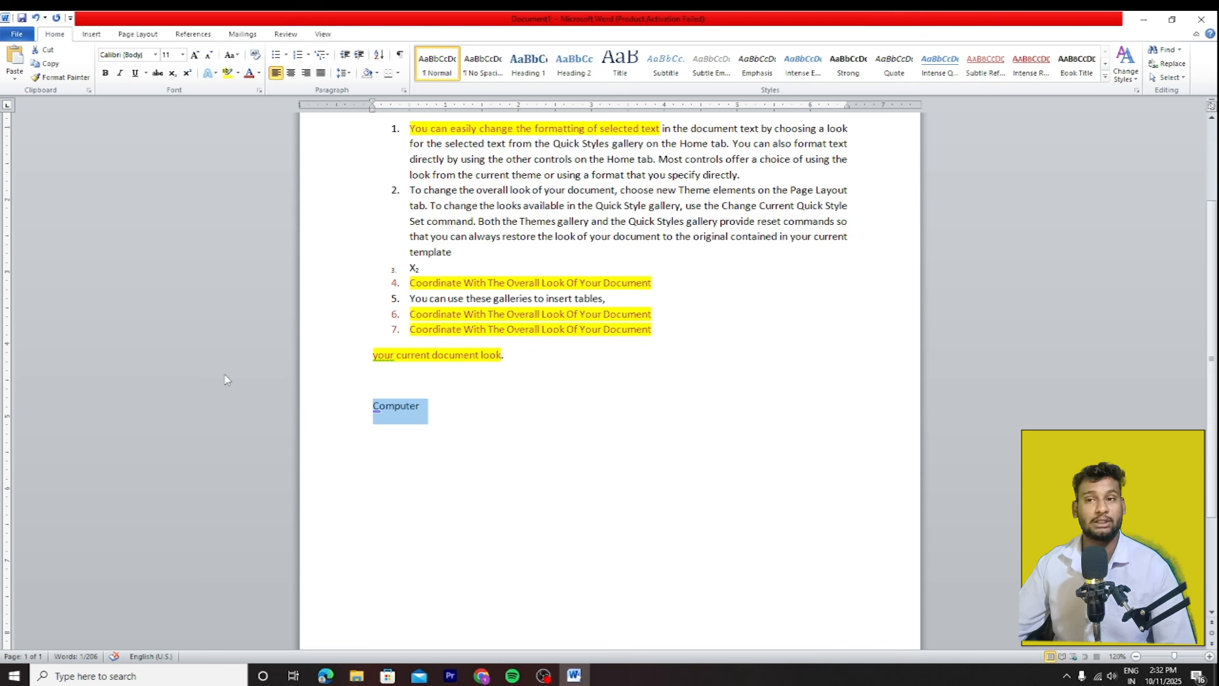
left_click(322, 55)
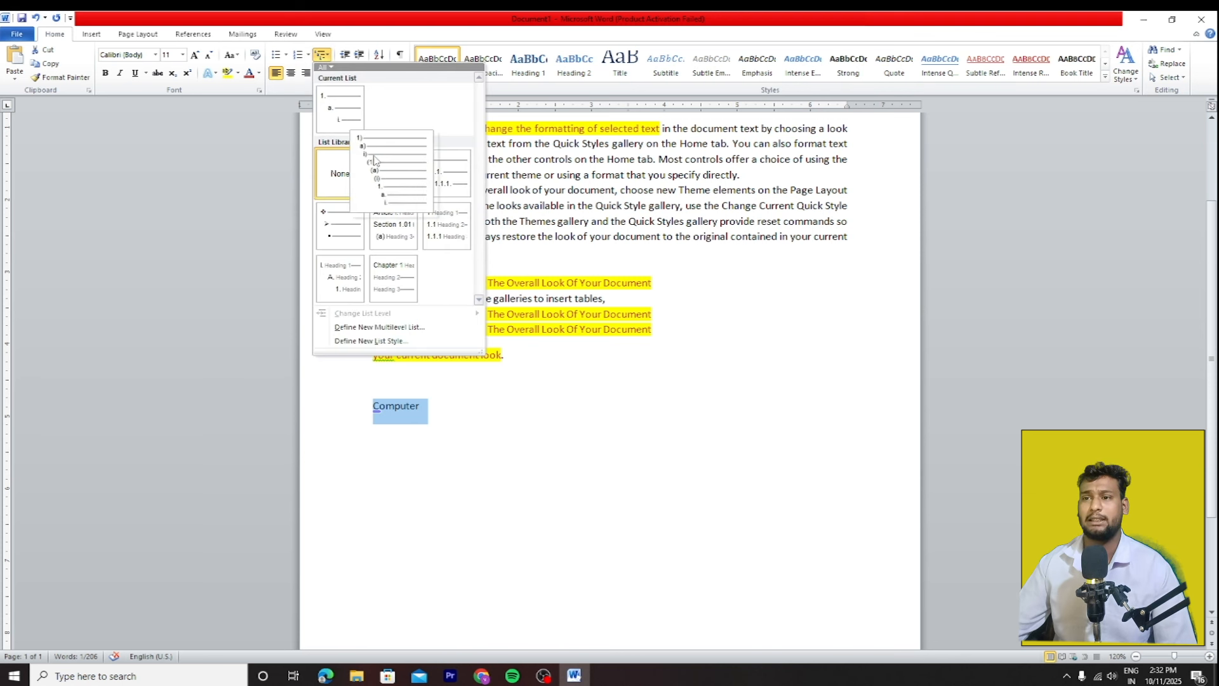
left_click(341, 108)
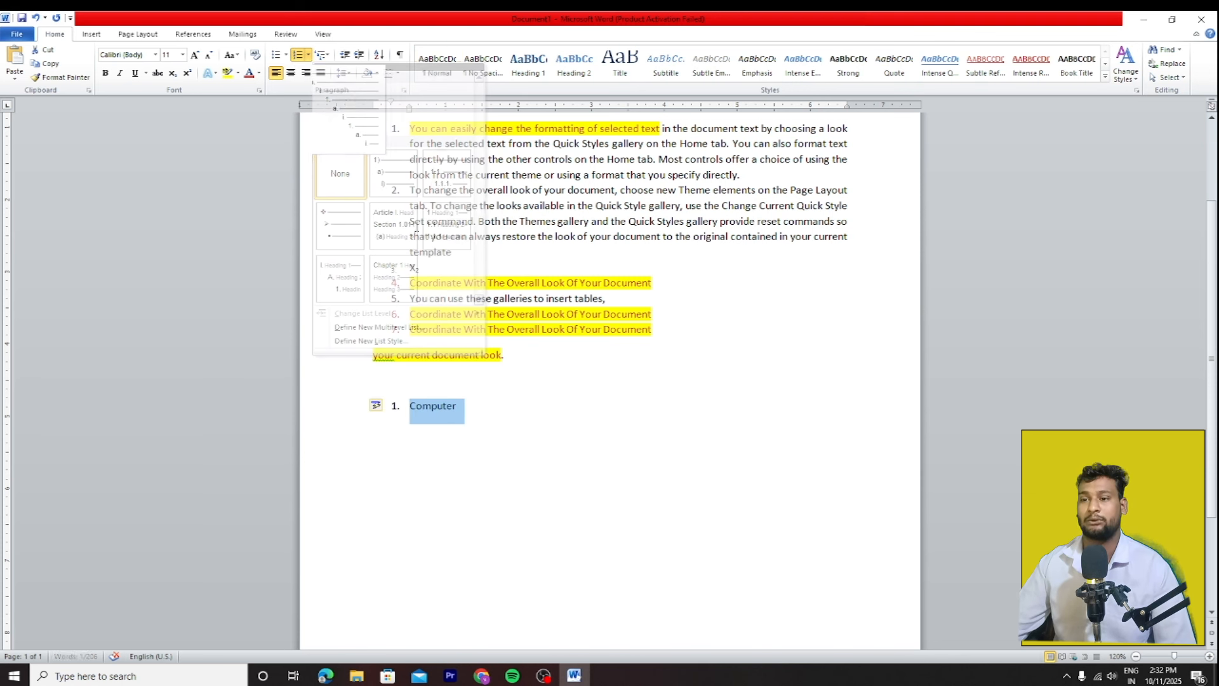
left_click(490, 402)
Step: Remove the list numbering from the "Computer" line and enter "analog" as plain text on the line below it
key("Return")
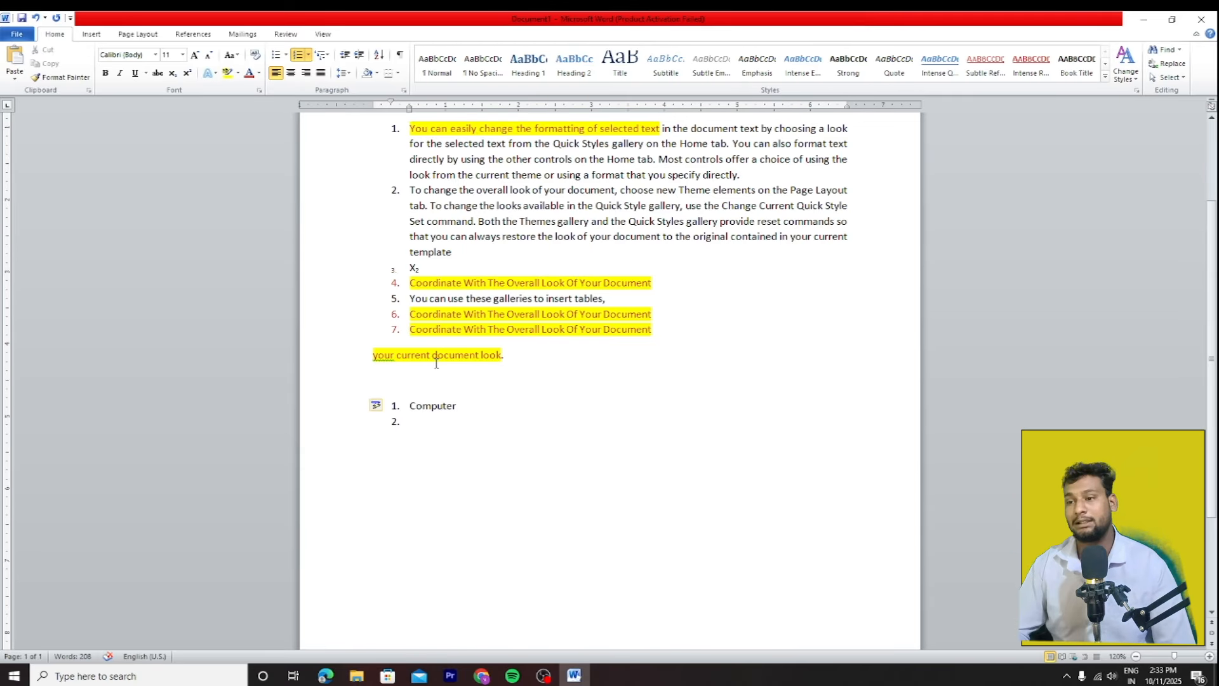
key("BackSpace")
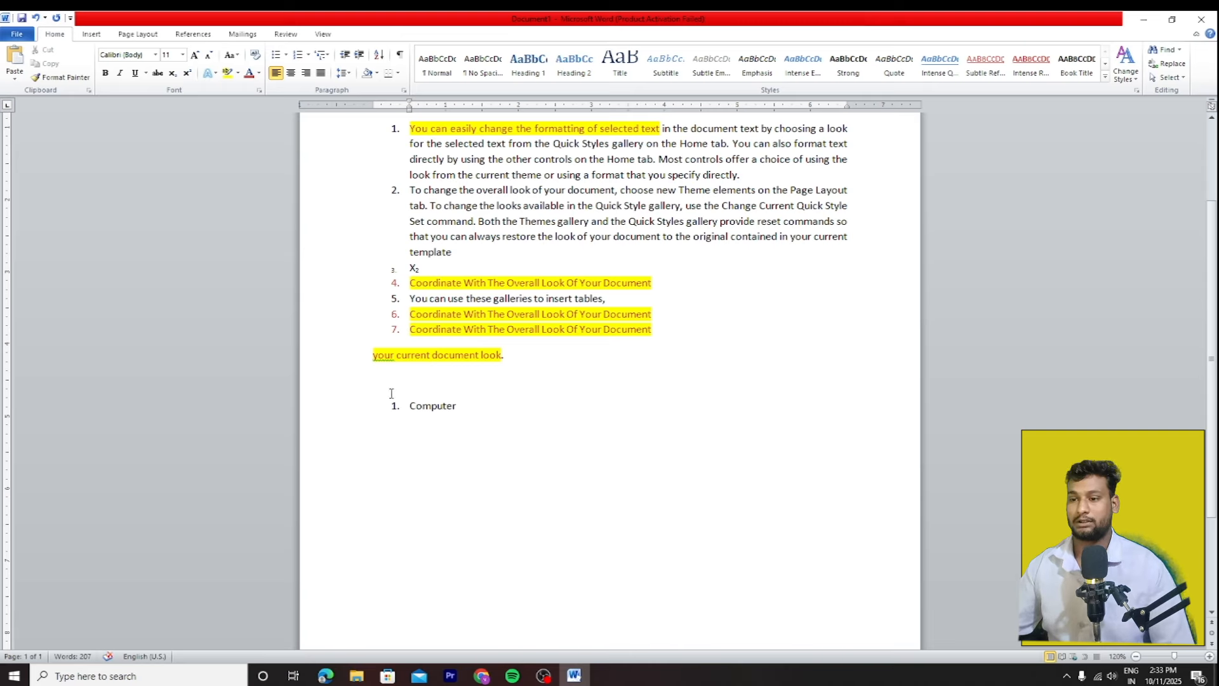
key("BackSpace")
key("BackSpace")
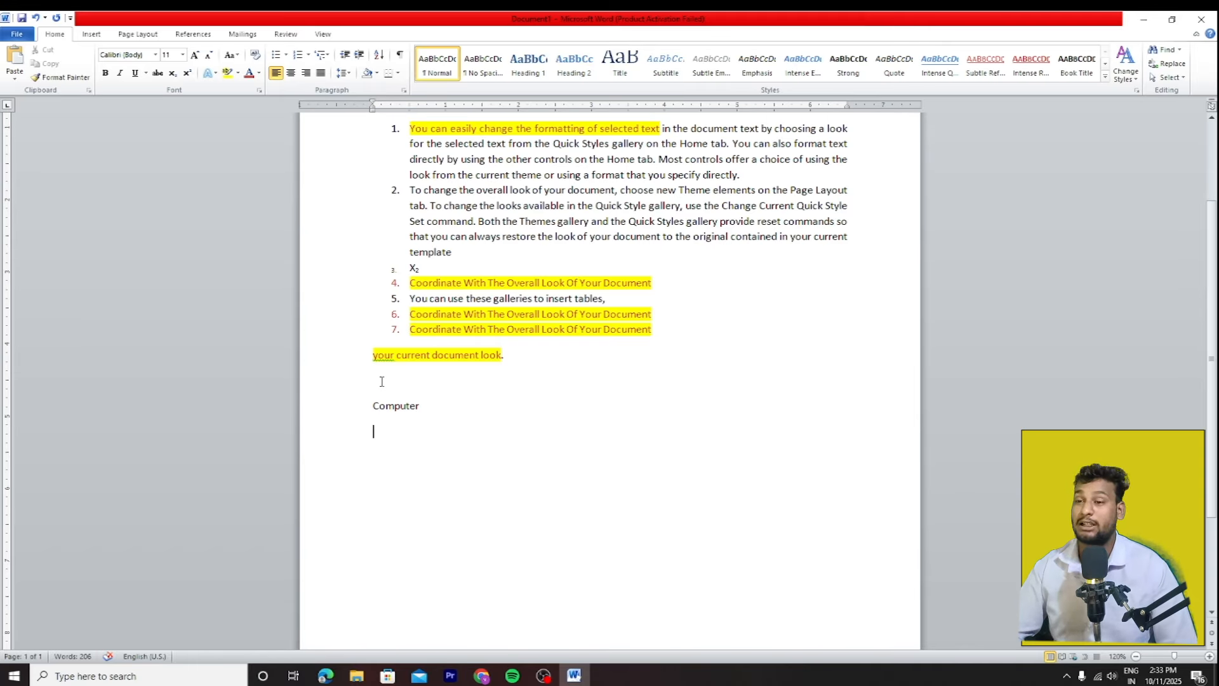
type("analog")
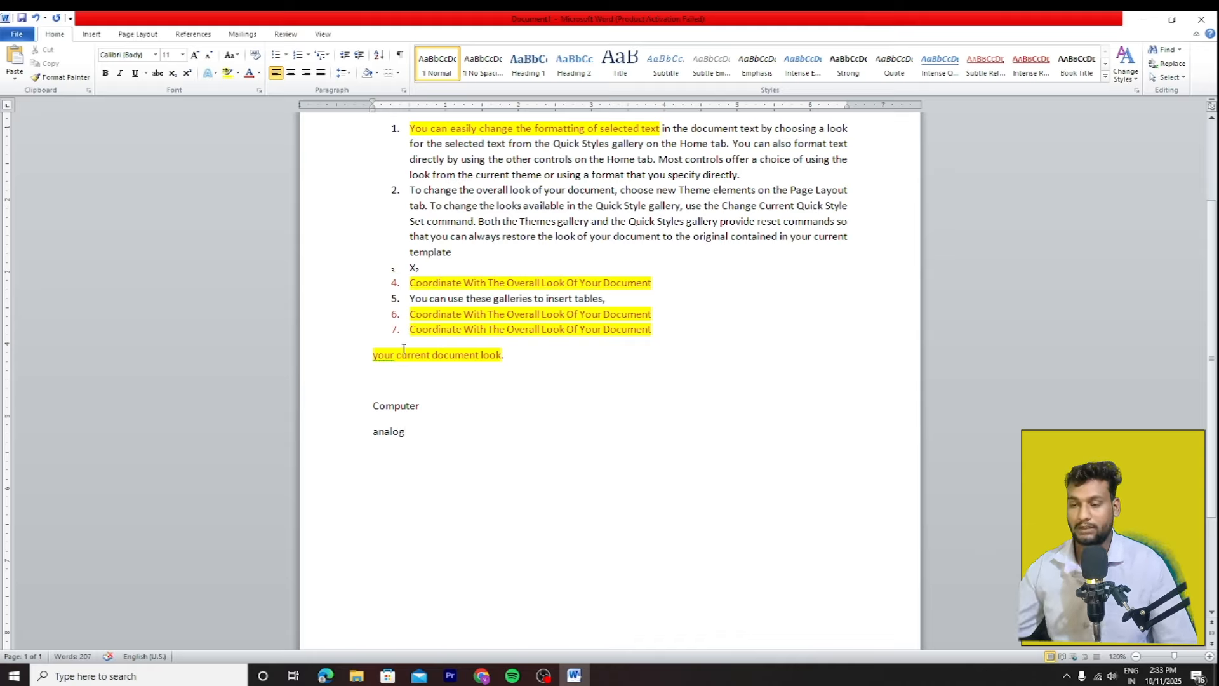
Step: Apply the 1., a., i. multilevel list format to the "analog" line
left_click(367, 431)
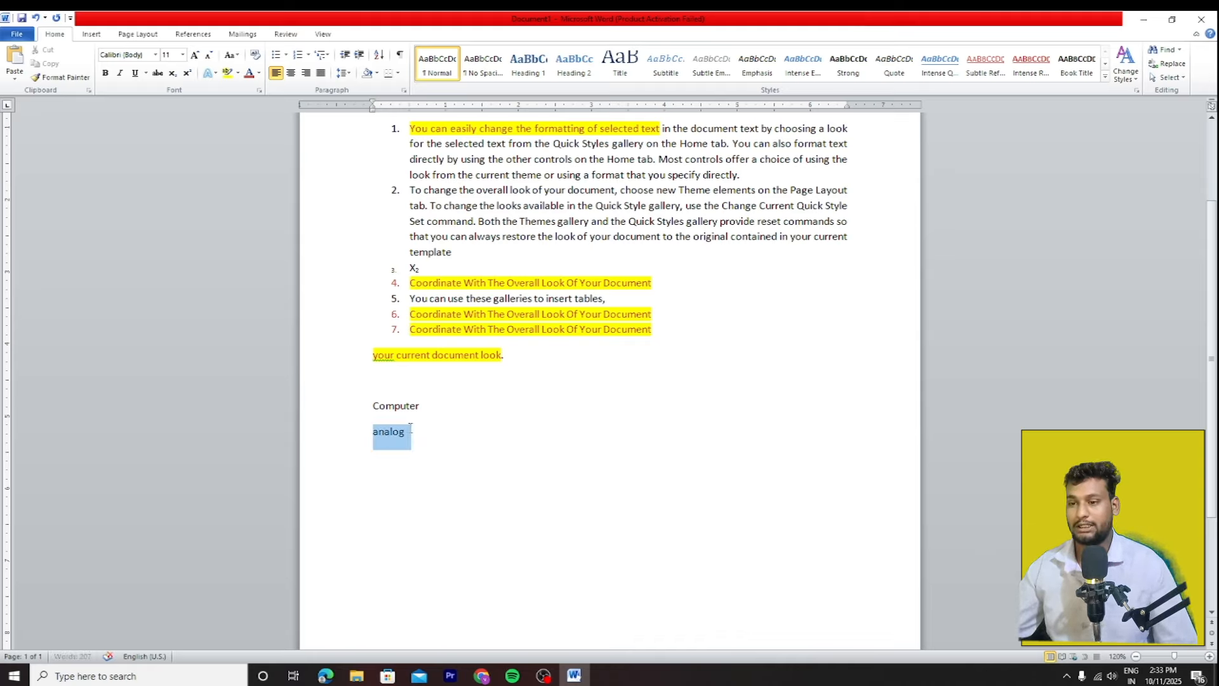
left_click(308, 55)
left_click(328, 56)
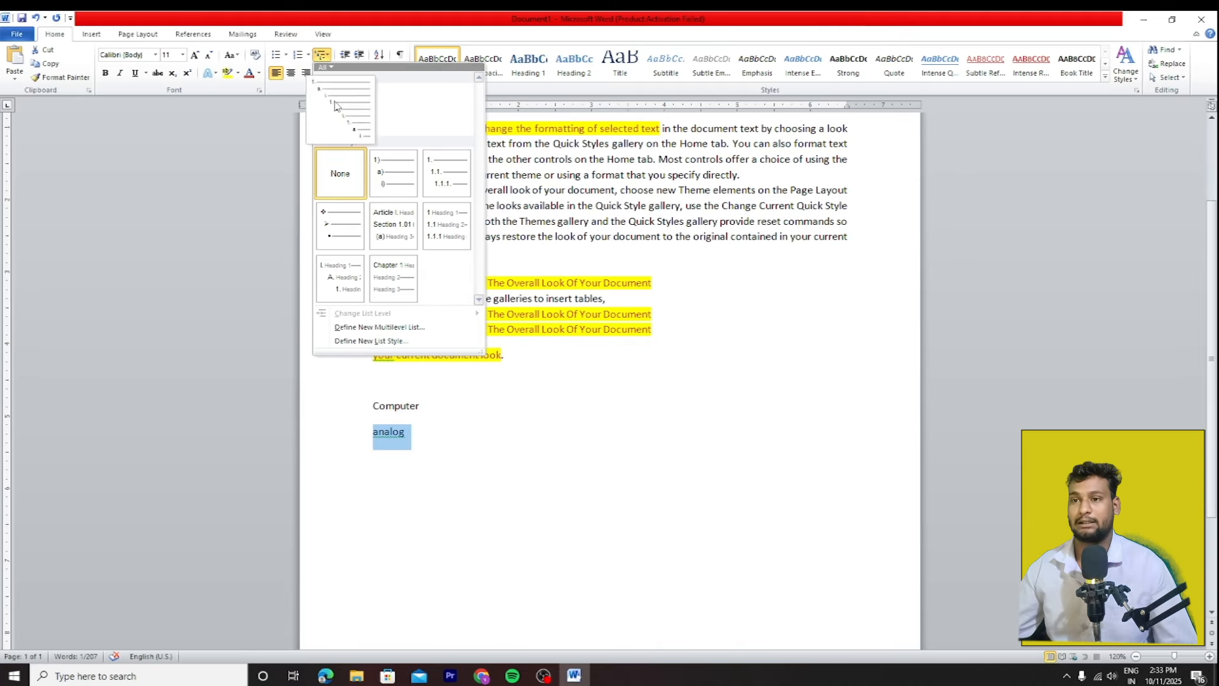
left_click(340, 110)
left_click(499, 430)
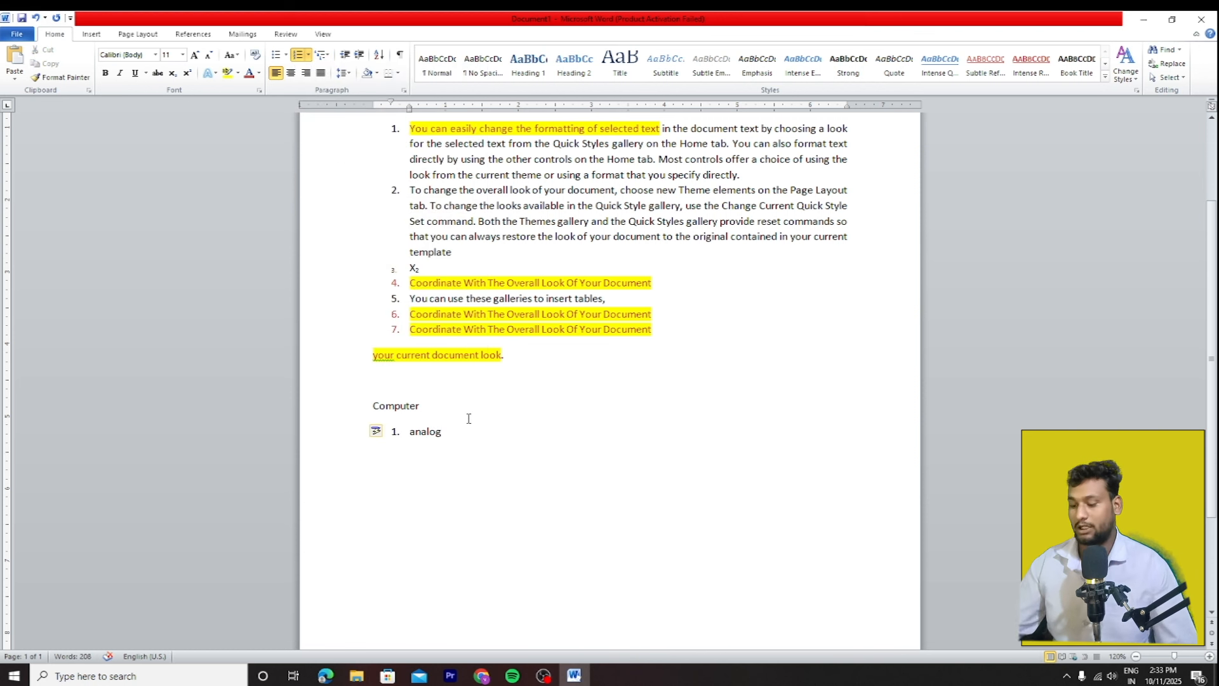
Step: Add "Speed" as sub-item a, one list level below "Analog"
key("Return")
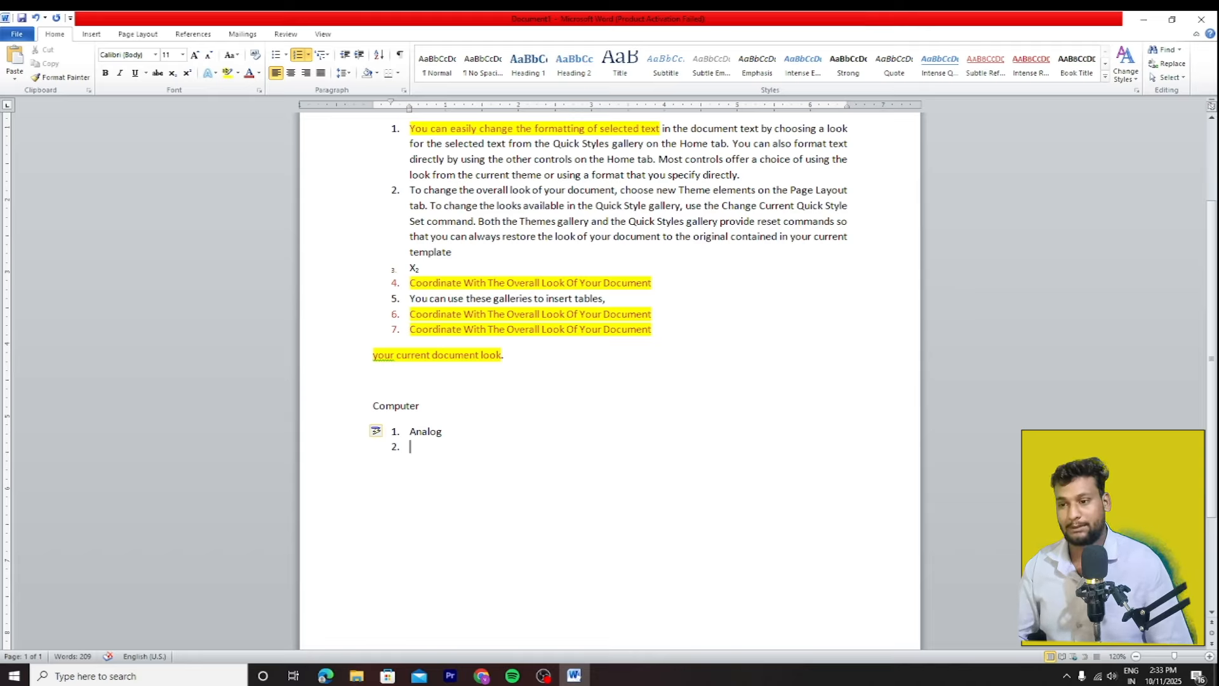
key("Tab")
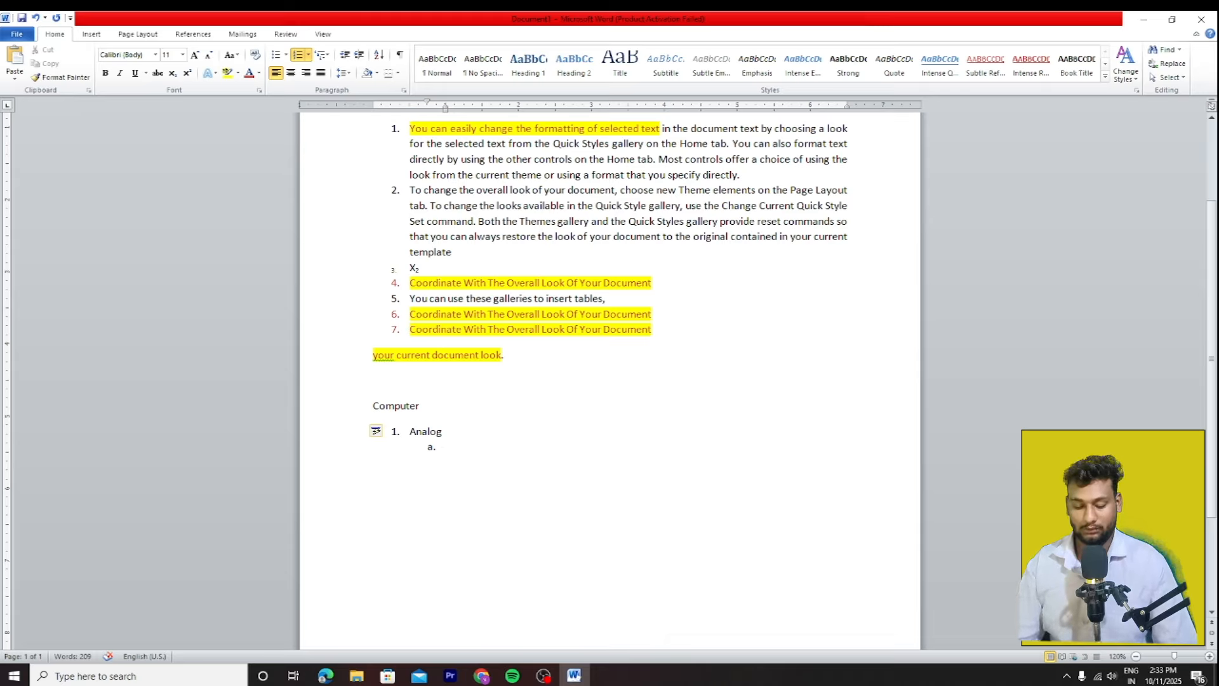
type("Speed")
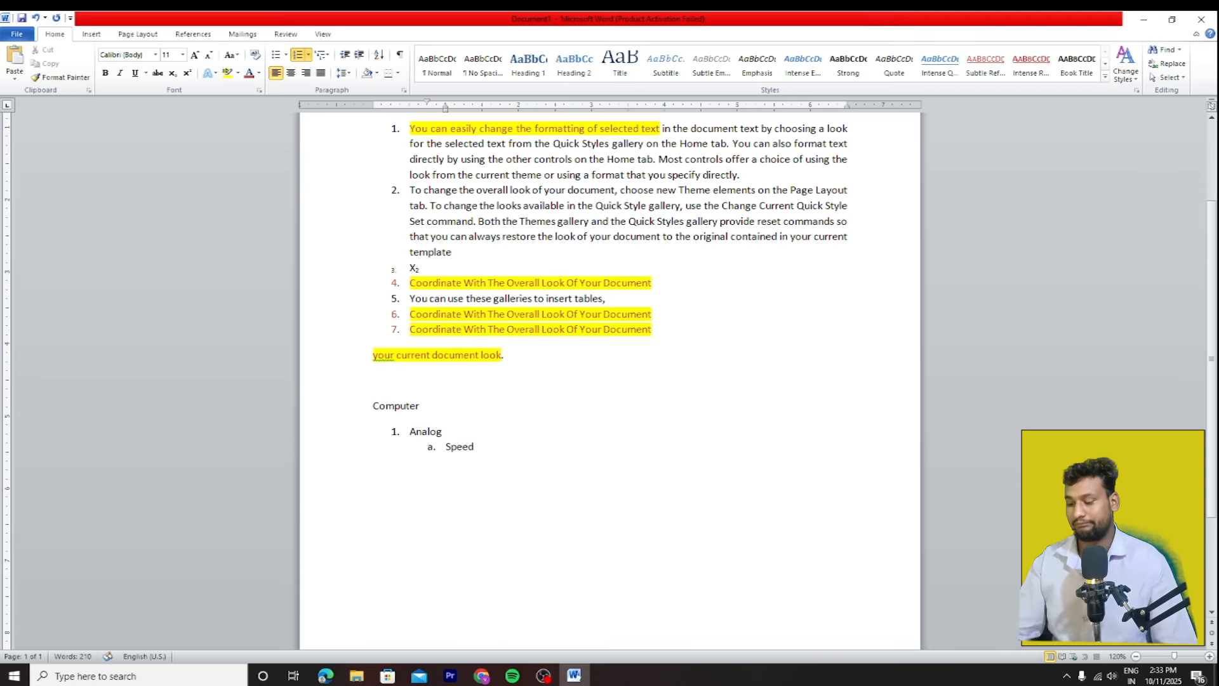
Step: Add "Digital" as item 2 at the top list level, with "Micro" as its first sub-item
key("Return")
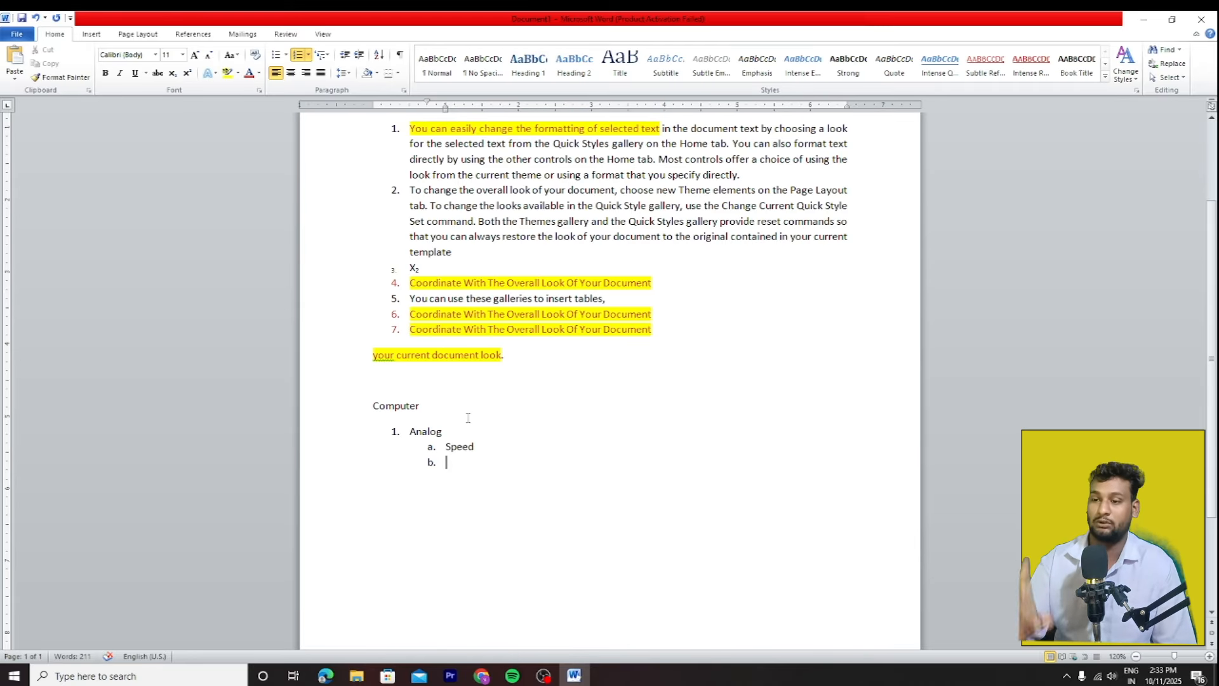
key("shift+Tab")
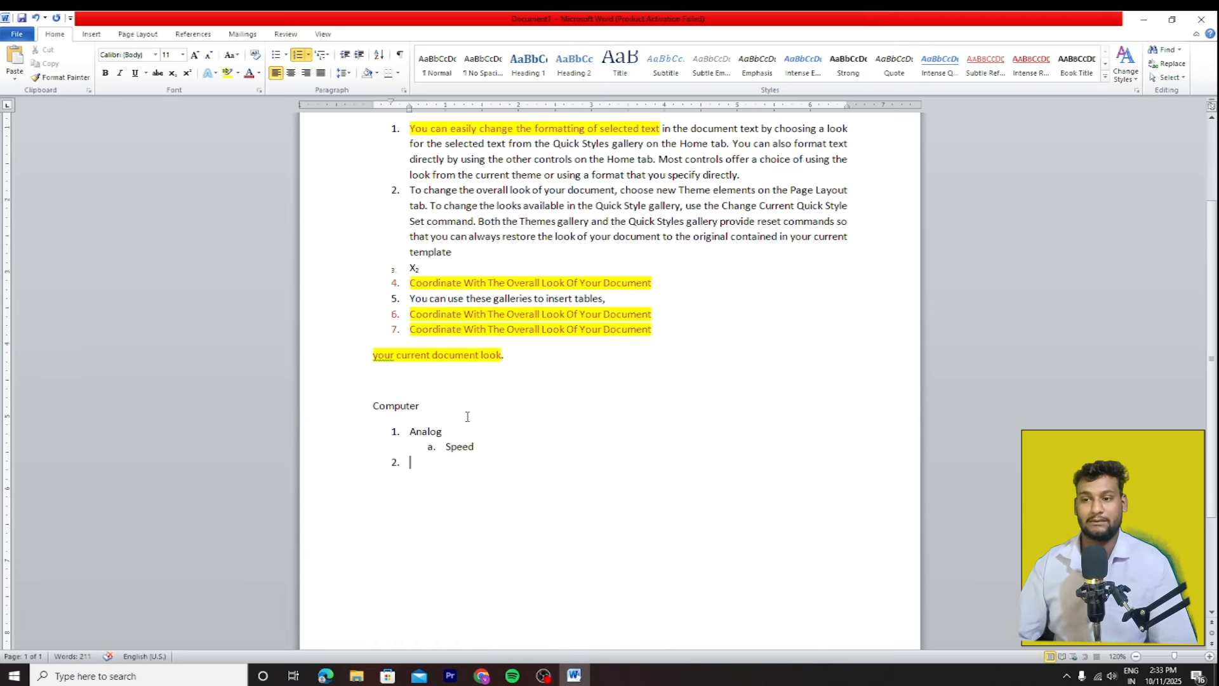
type("di")
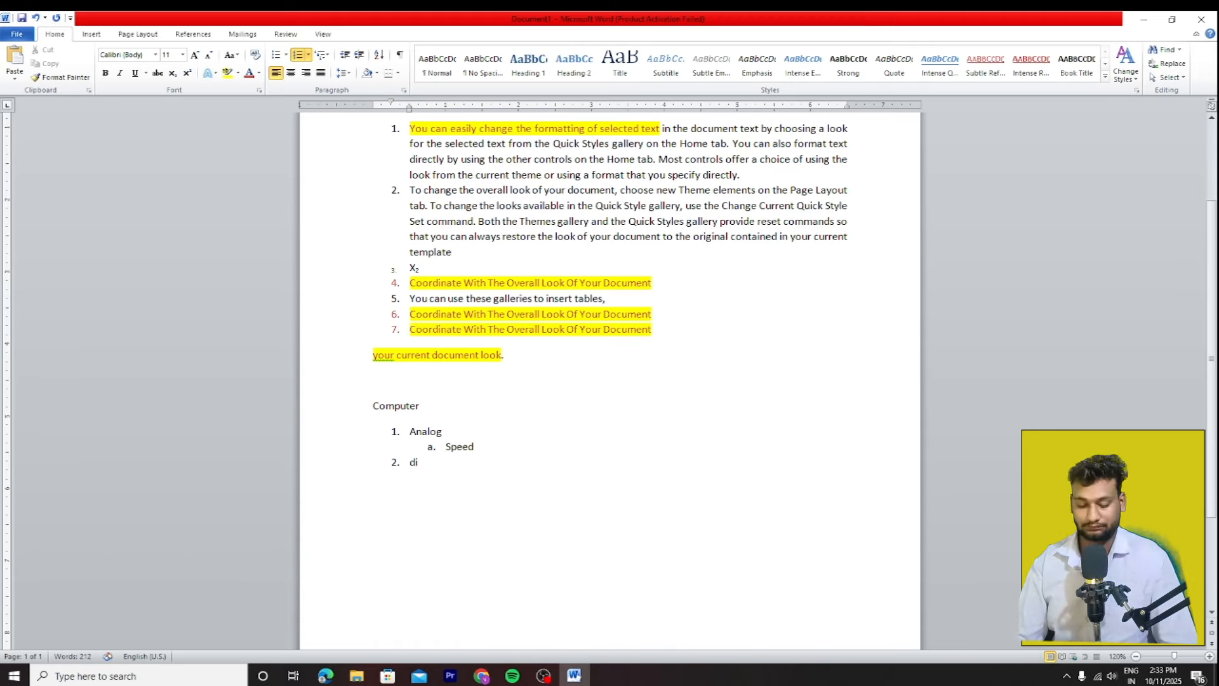
type("gital")
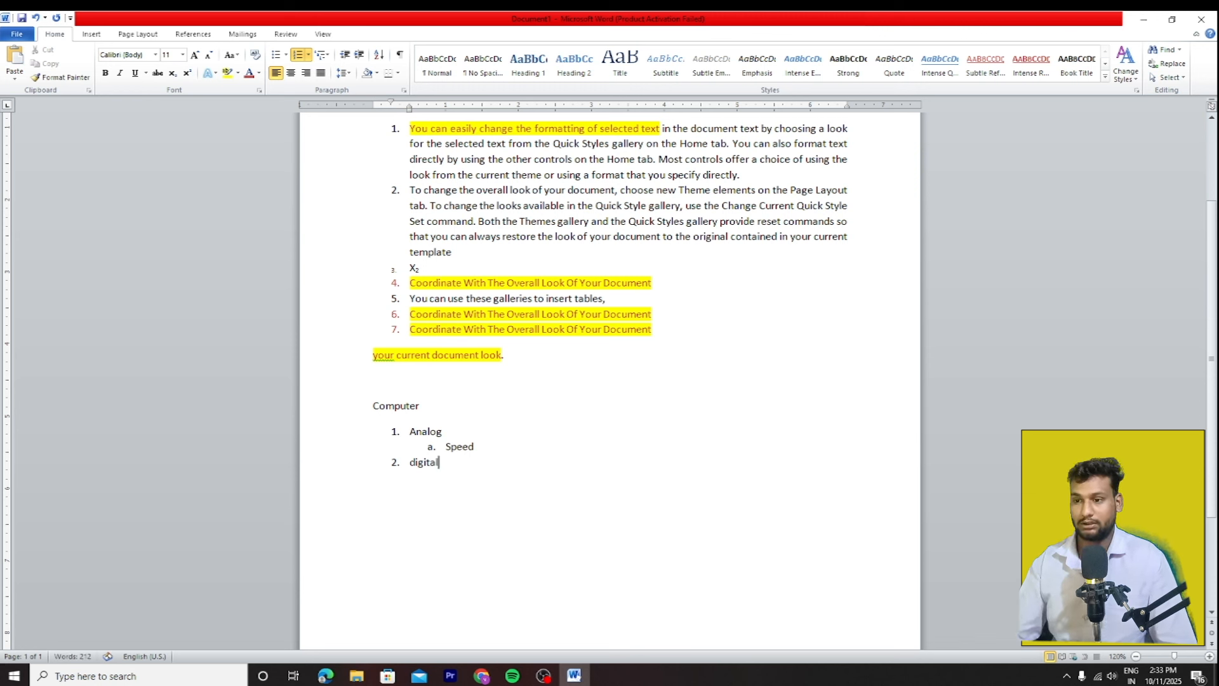
key("Return")
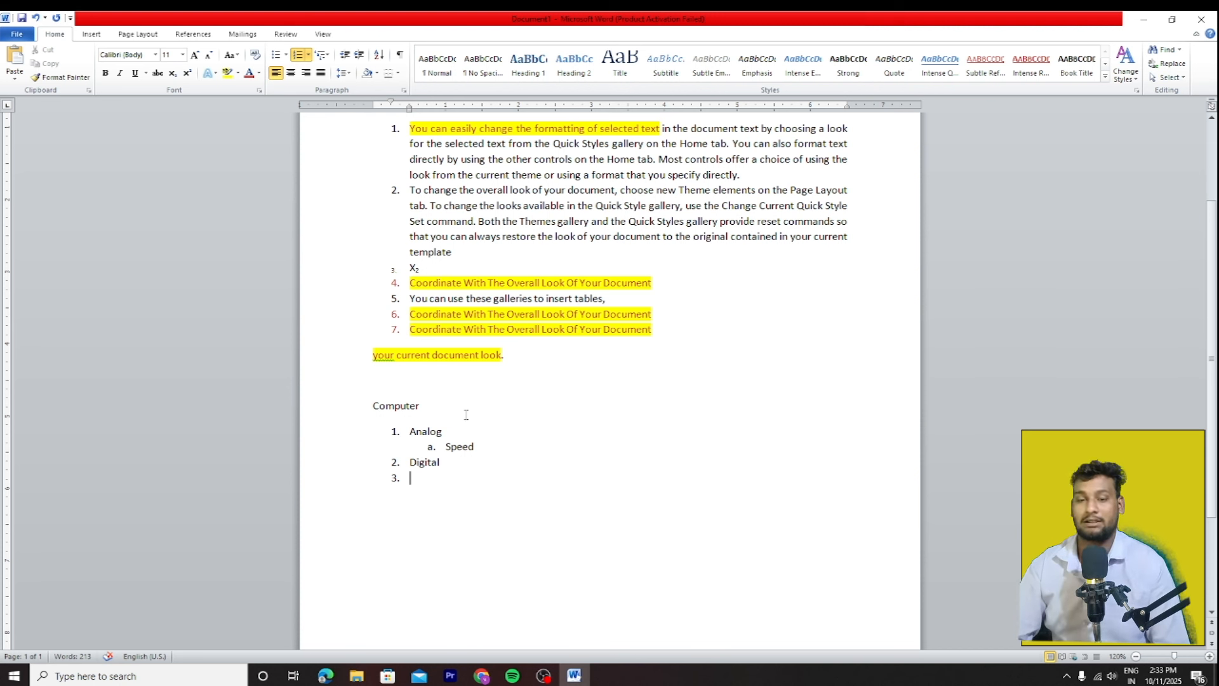
key("Tab")
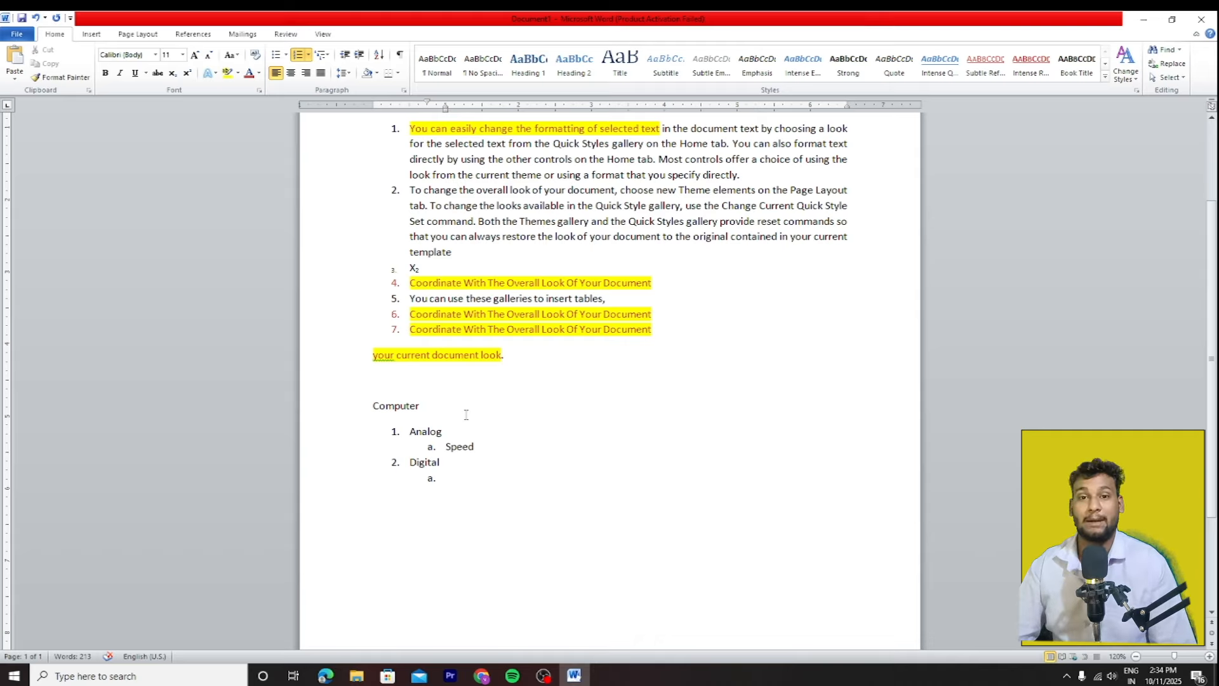
type("micro")
key("Return")
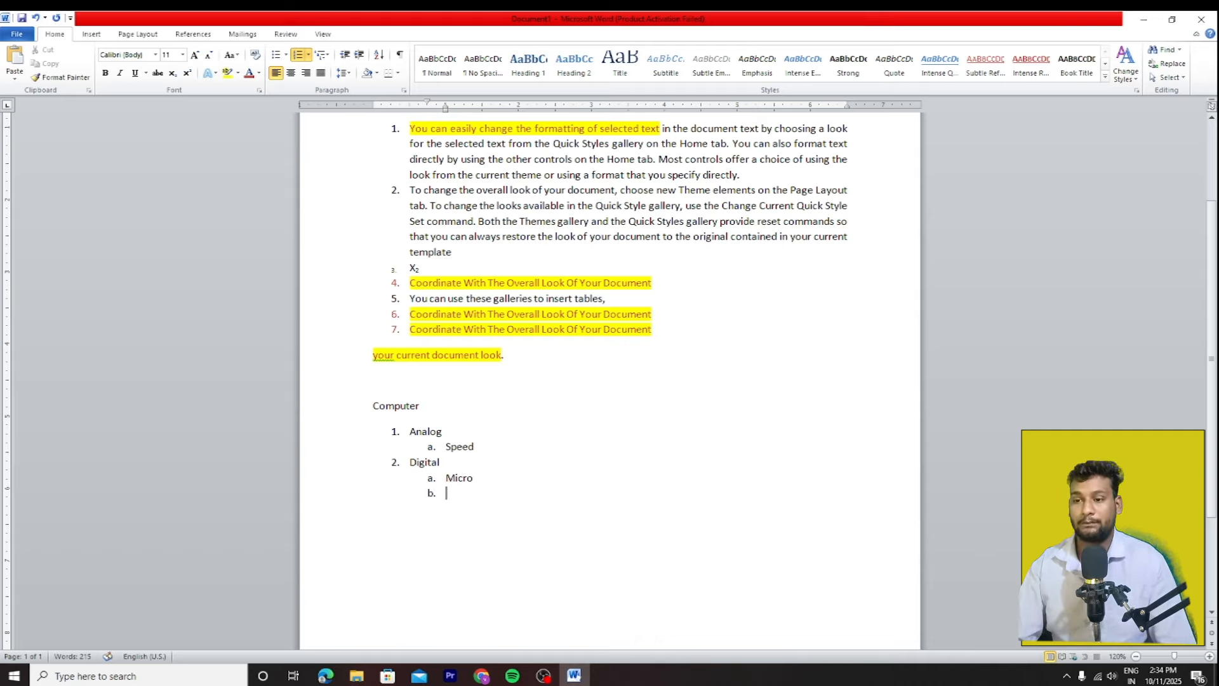
Step: Add "Super" and "Minifram" as sub-items b and c under "Digital"
type("s")
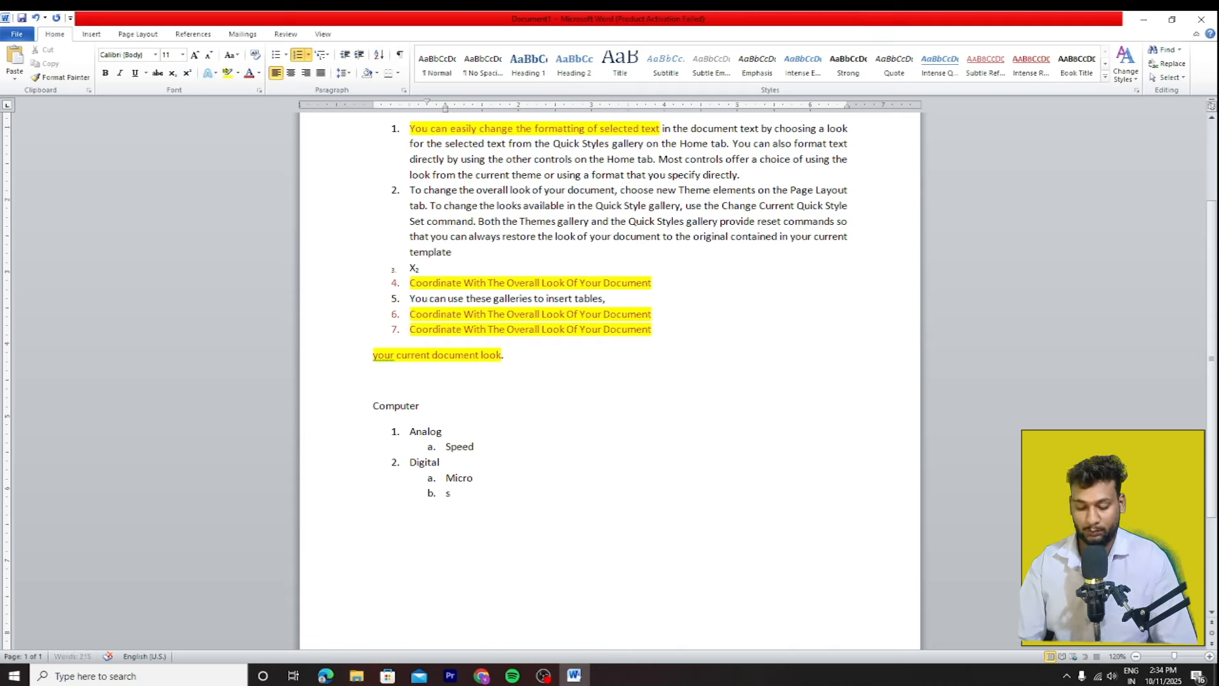
type("uper")
key("Return")
type("Minifram")
key("Return")
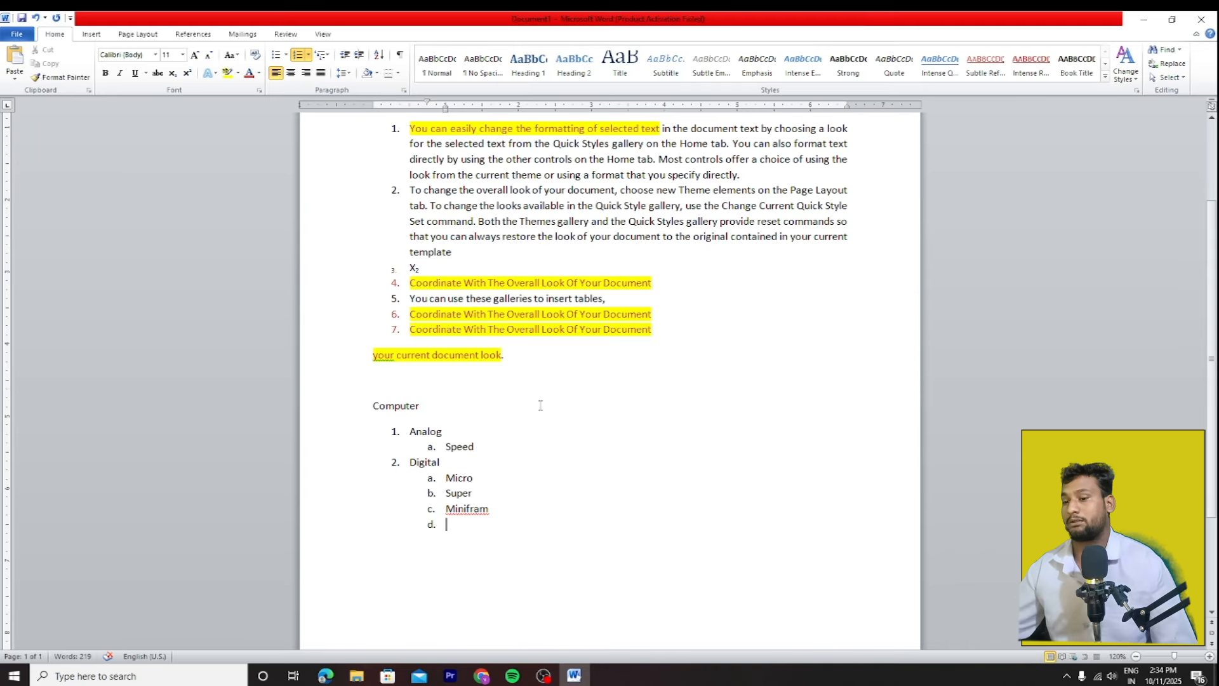
Step: Add "Mainfram" as sub-item d under "Digital" and shorten sub-item c to "Mini"
left_click(481, 493)
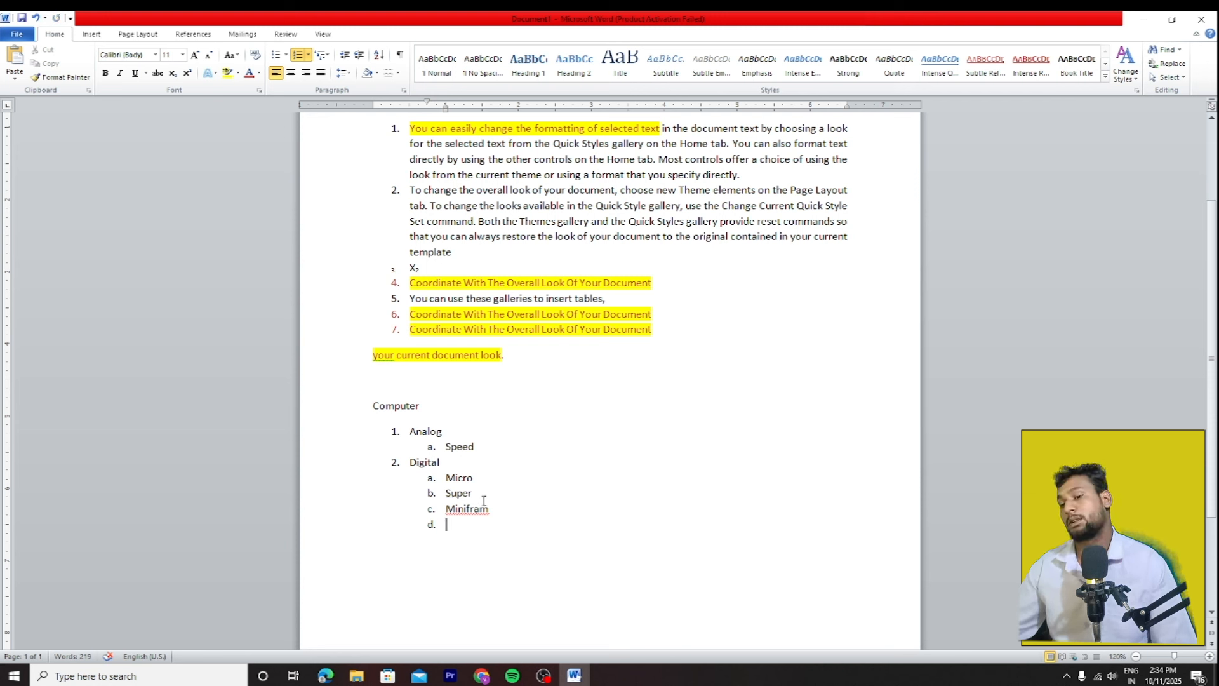
type("mainf")
left_click(493, 512)
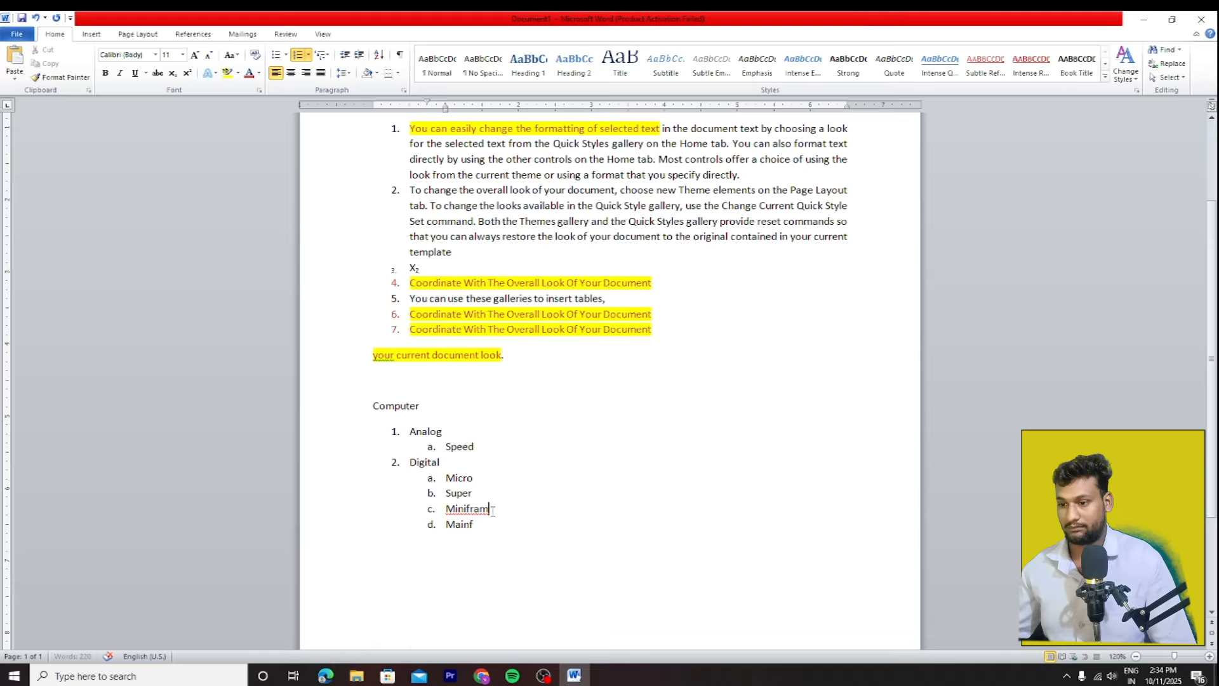
key("BackSpace")
key("BackSpace")
key("BackSpace")
key("BackSpace")
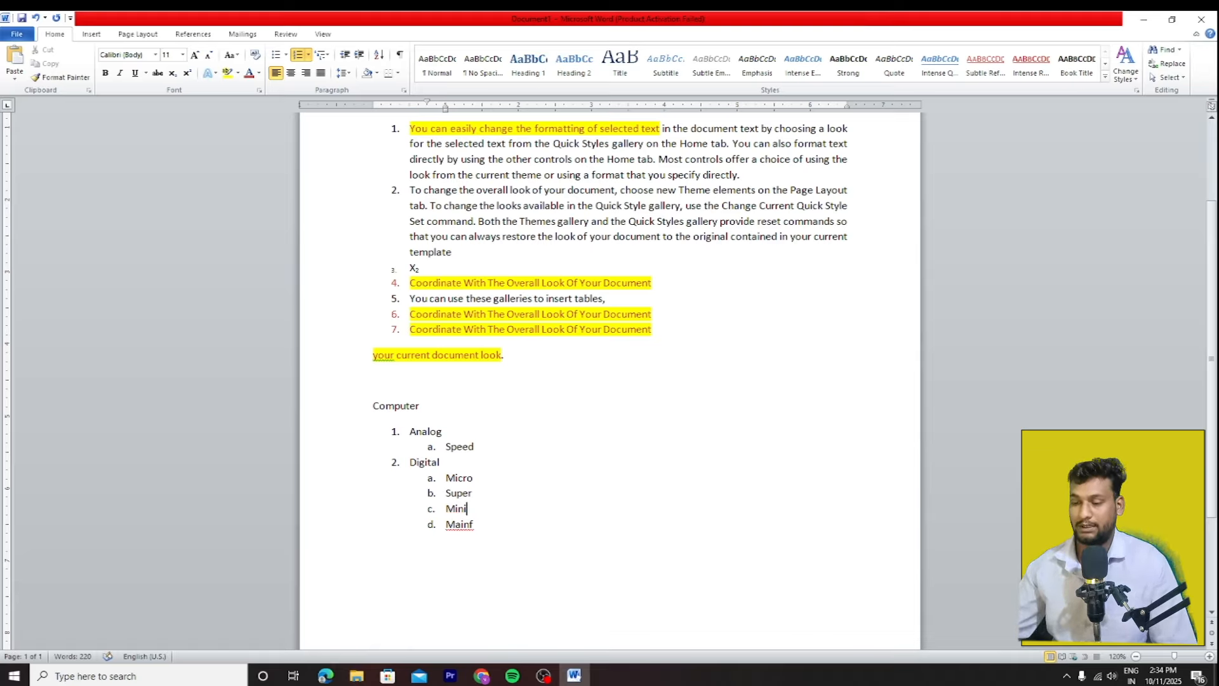
left_click(475, 524)
type("ram")
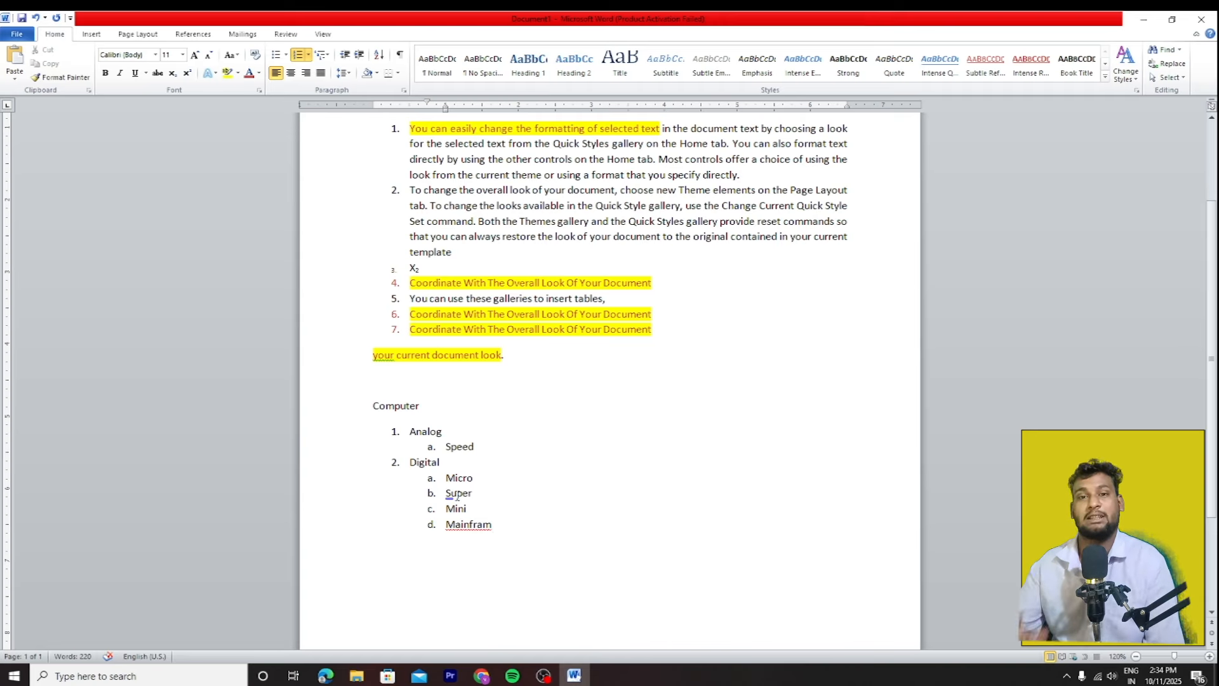
Step: Add "Hybrid" as item 3 at the top list level, with an empty sub-item a below it
key("Return")
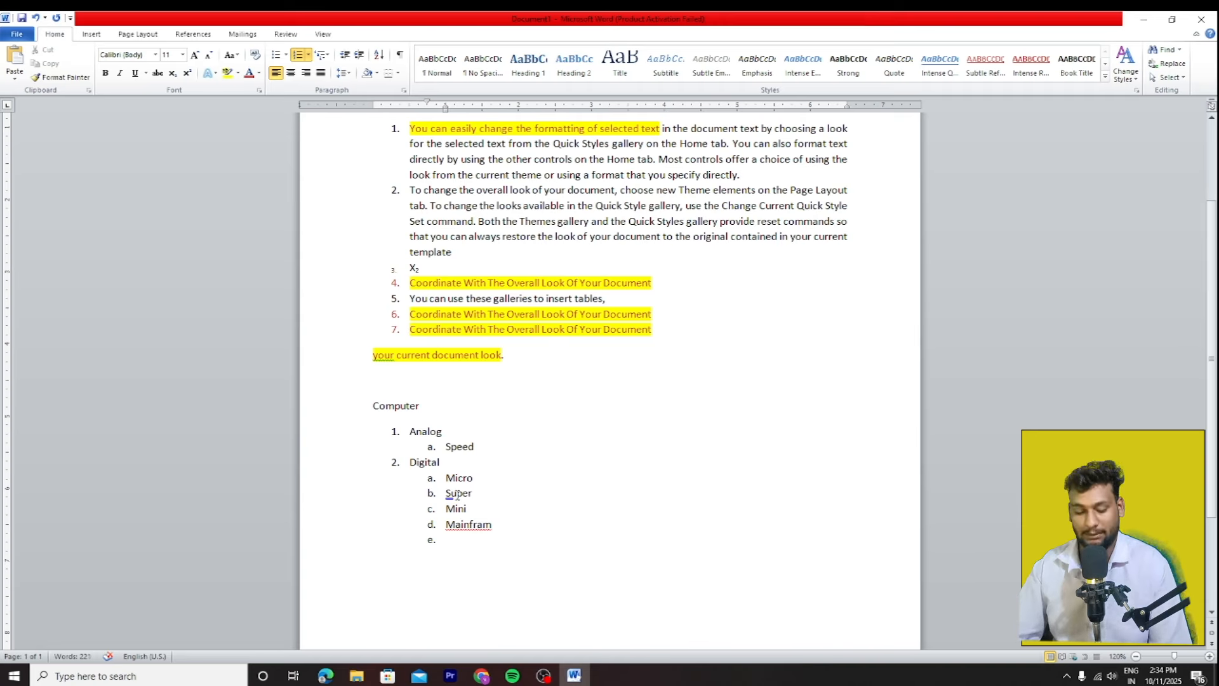
key("shift+Tab")
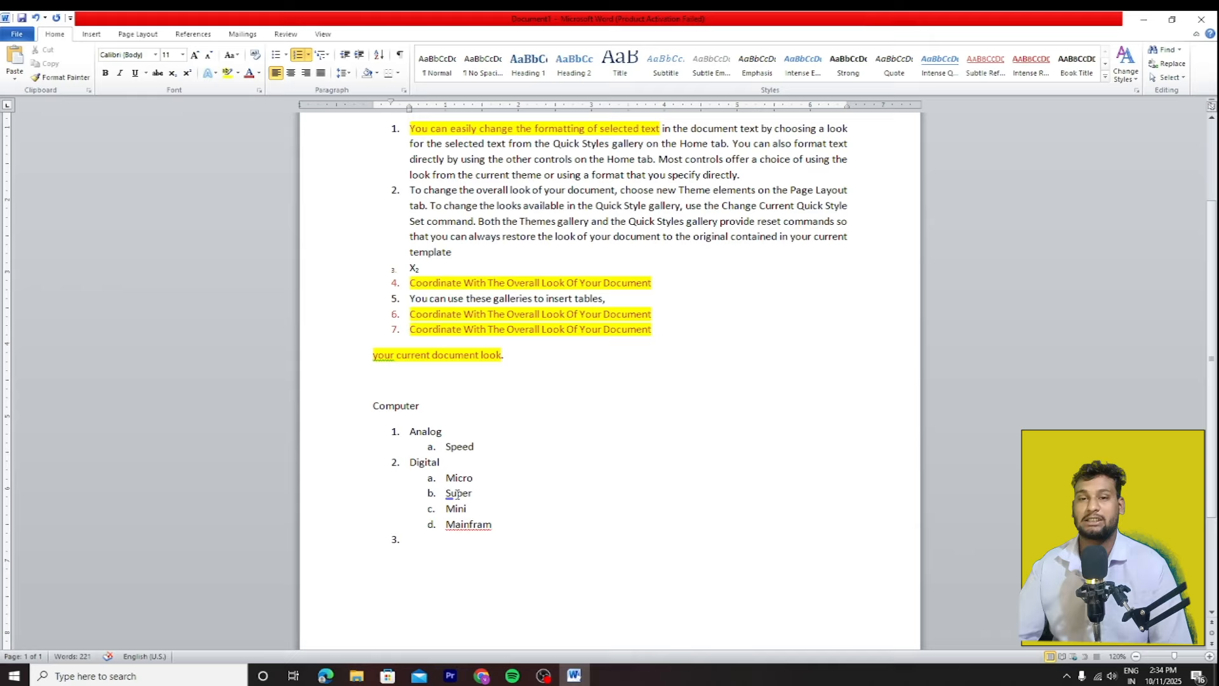
type("hyp")
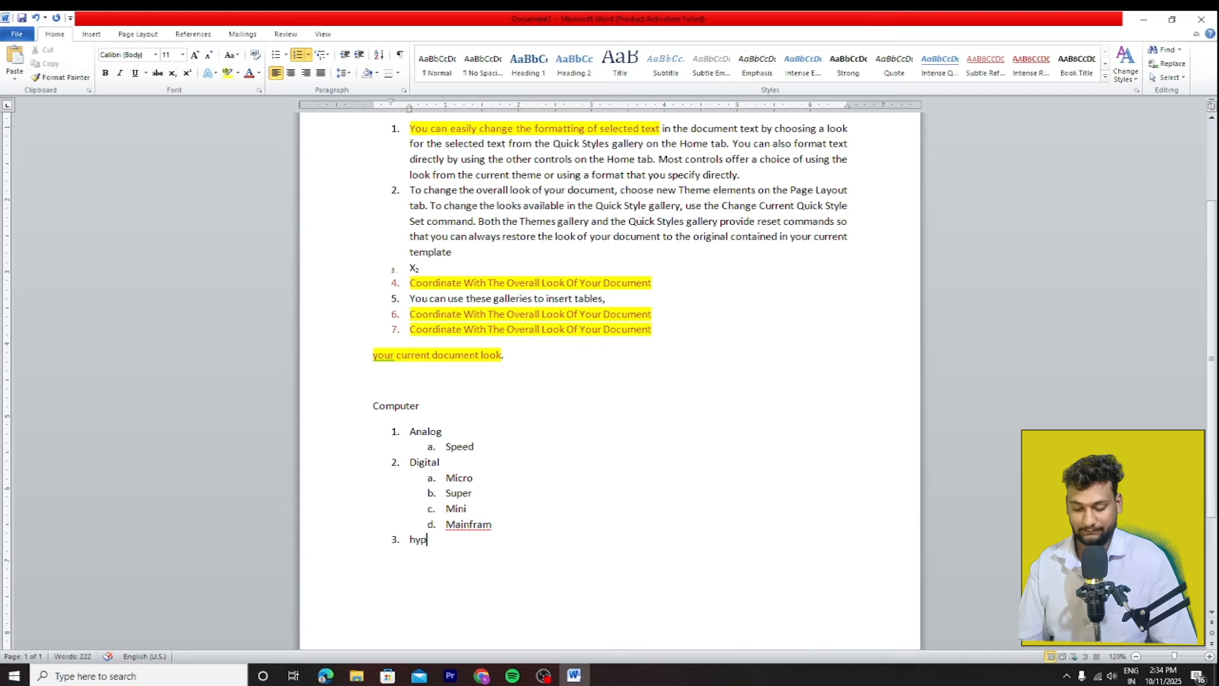
key("BackSpace")
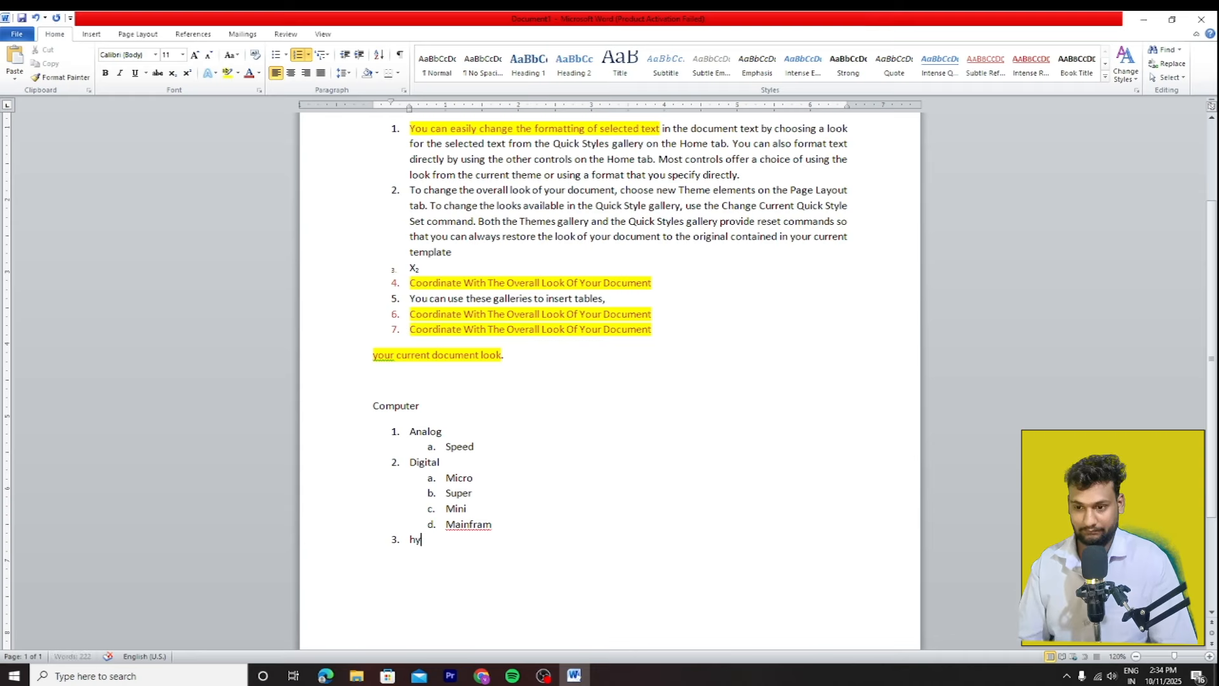
type("bric")
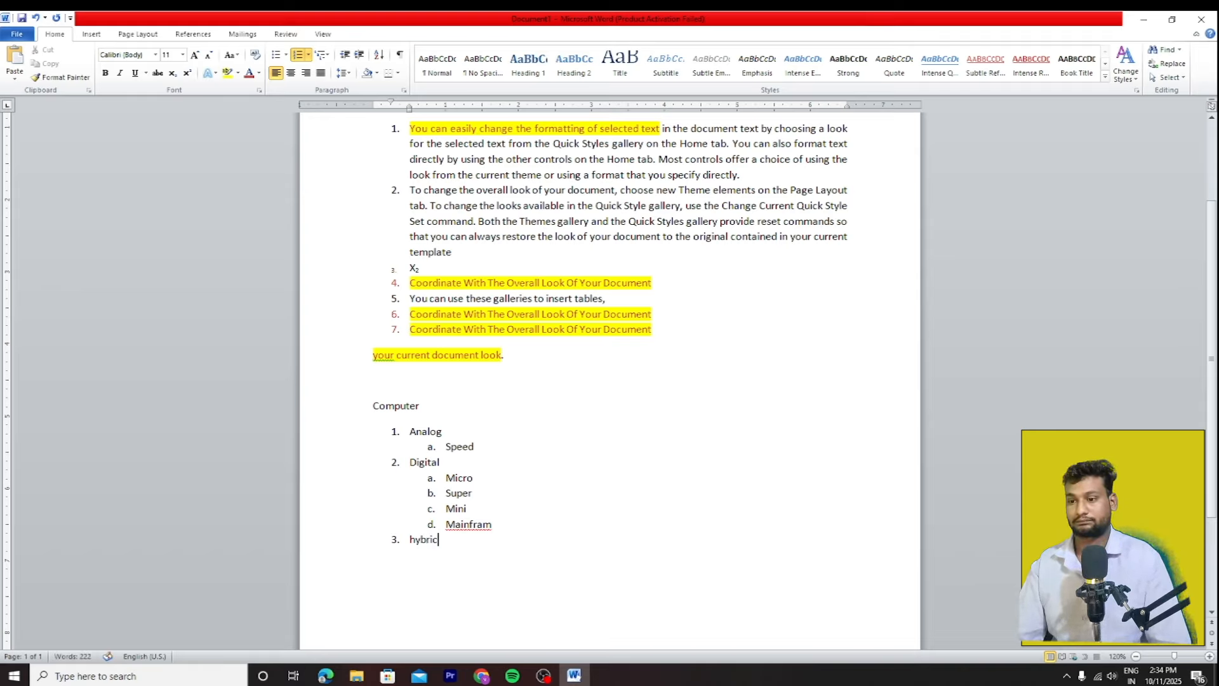
key("BackSpace")
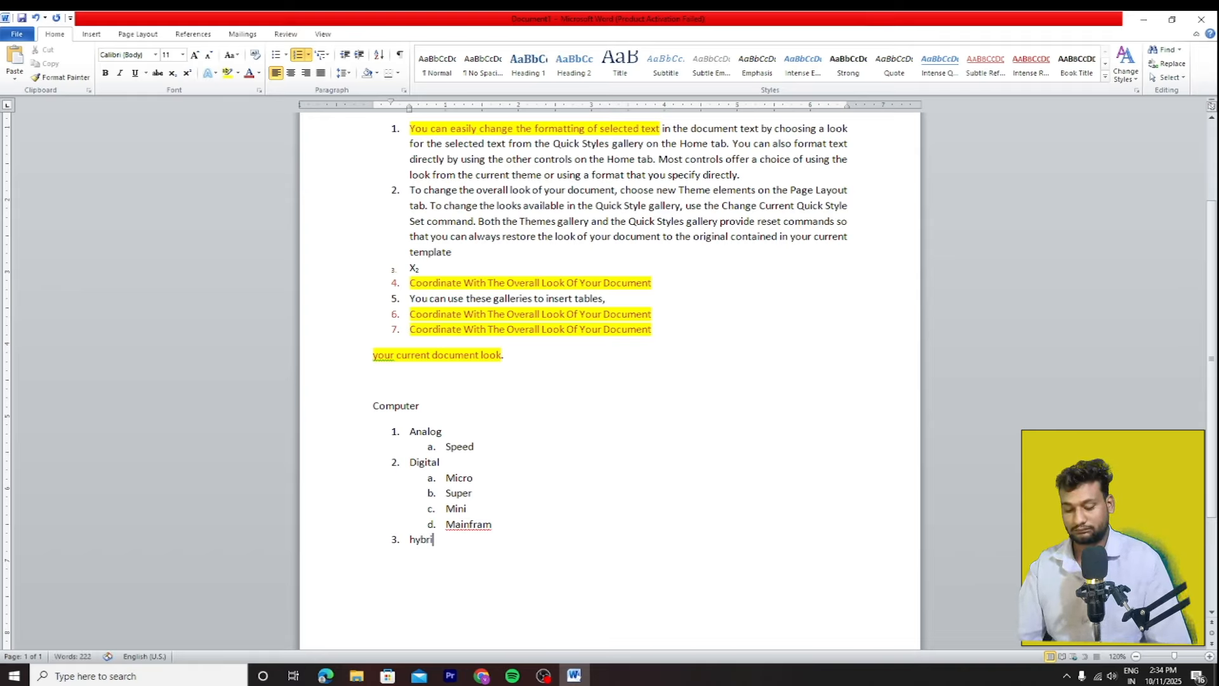
type("d")
key("Return")
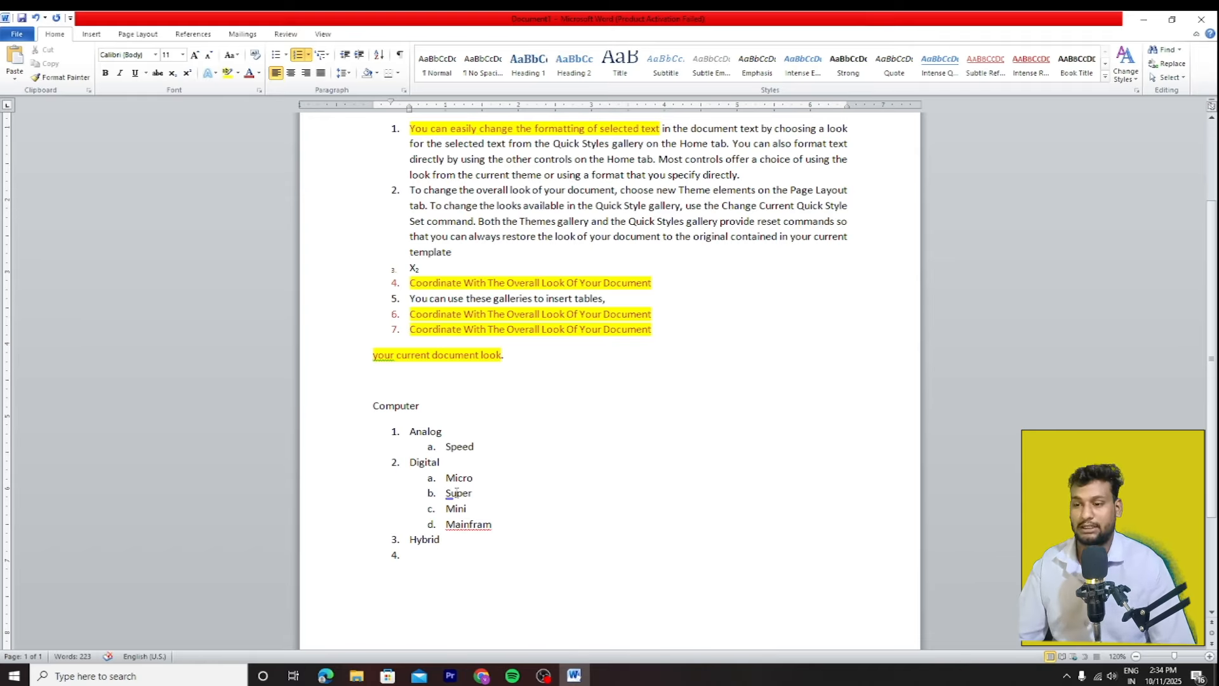
key("Tab")
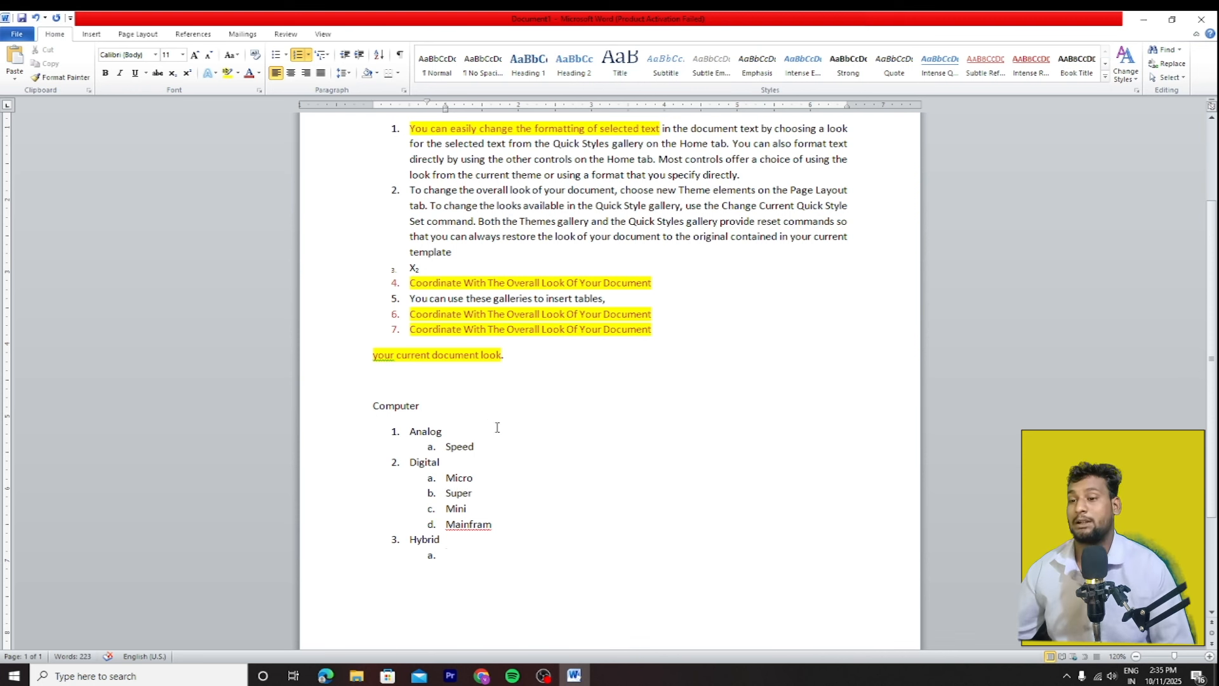
Step: Place the cursor on a new unnumbered line below the empty "Hybrid" sub-item
scroll(495, 438, "down", 2)
scroll(490, 419, "up", 1)
scroll(490, 419, "down", 1)
double_click(433, 432)
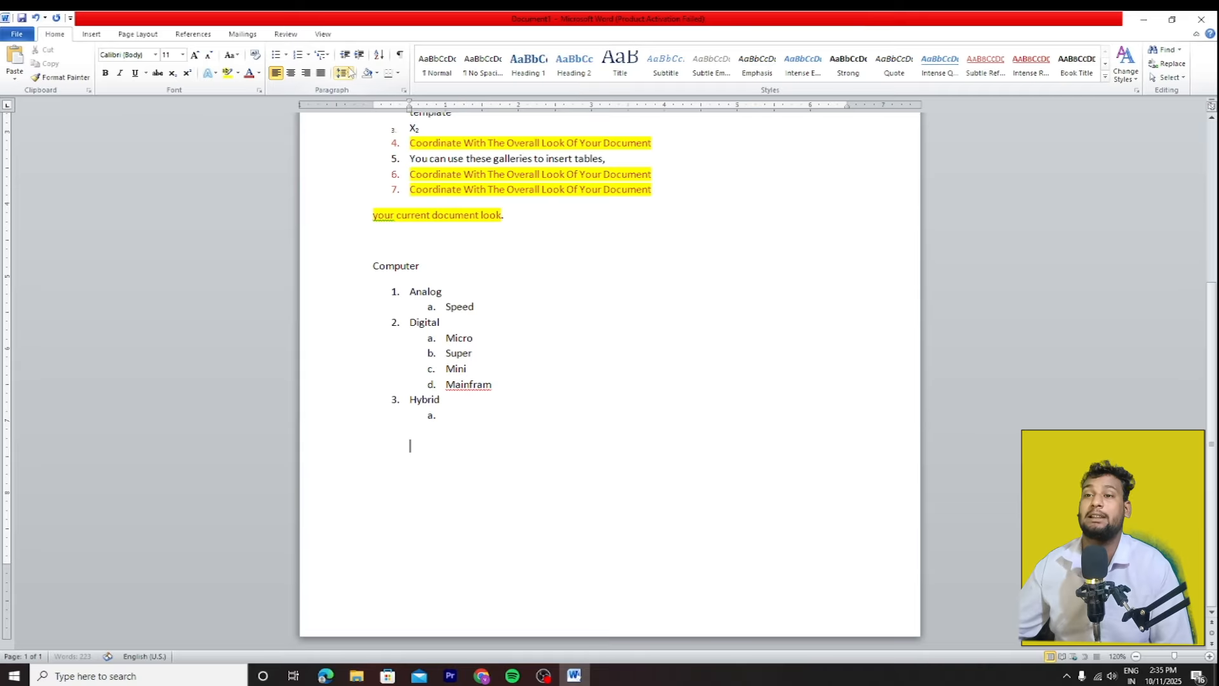
Step: Remove the space after paragraph from the text between "With The Overall Look" and the X₂ line
scroll(421, 265, "up", 4)
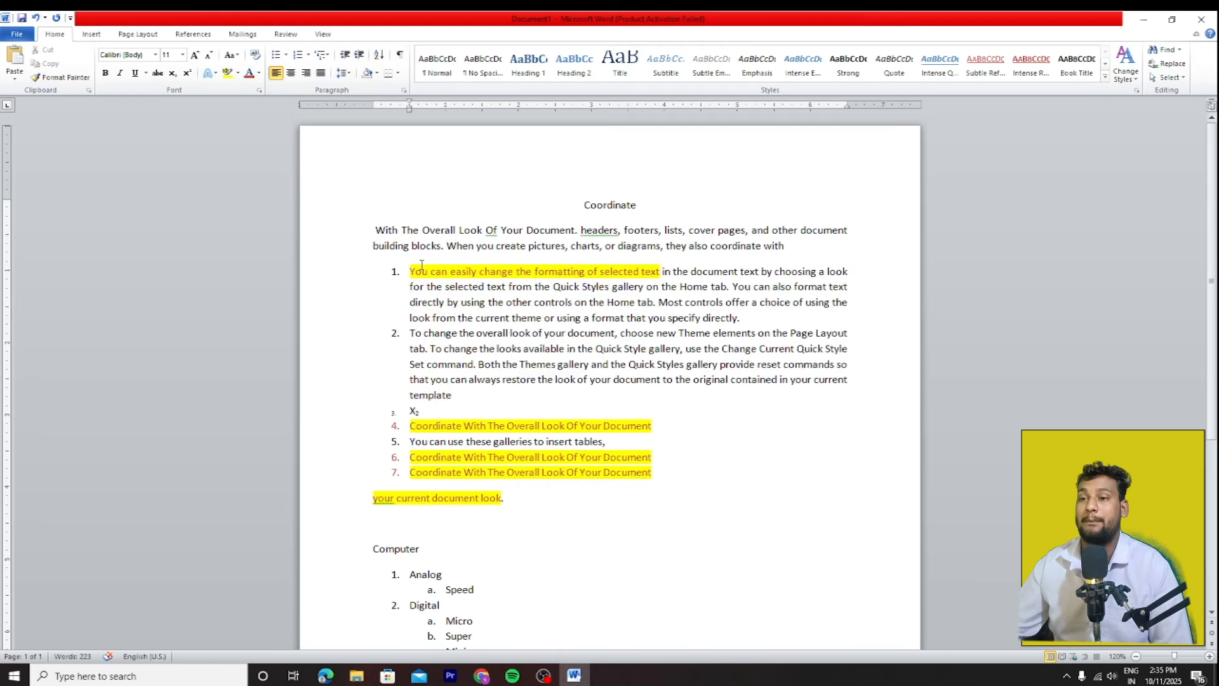
left_click_drag(371, 227, 761, 409)
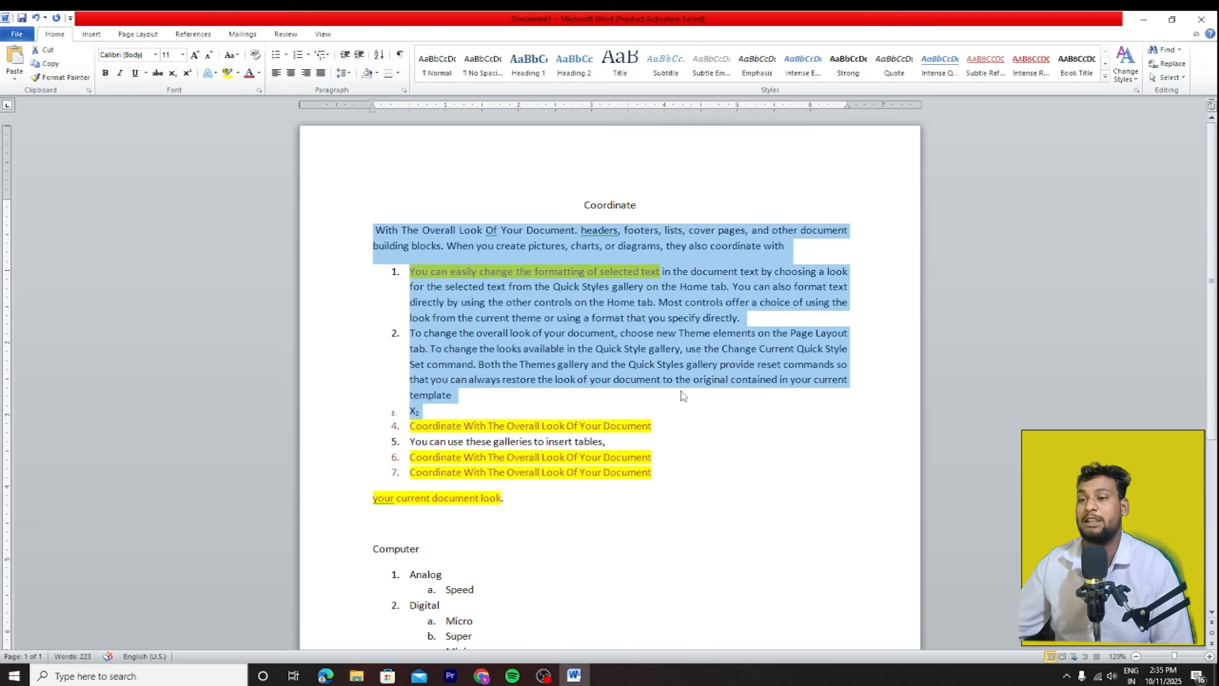
left_click(343, 73)
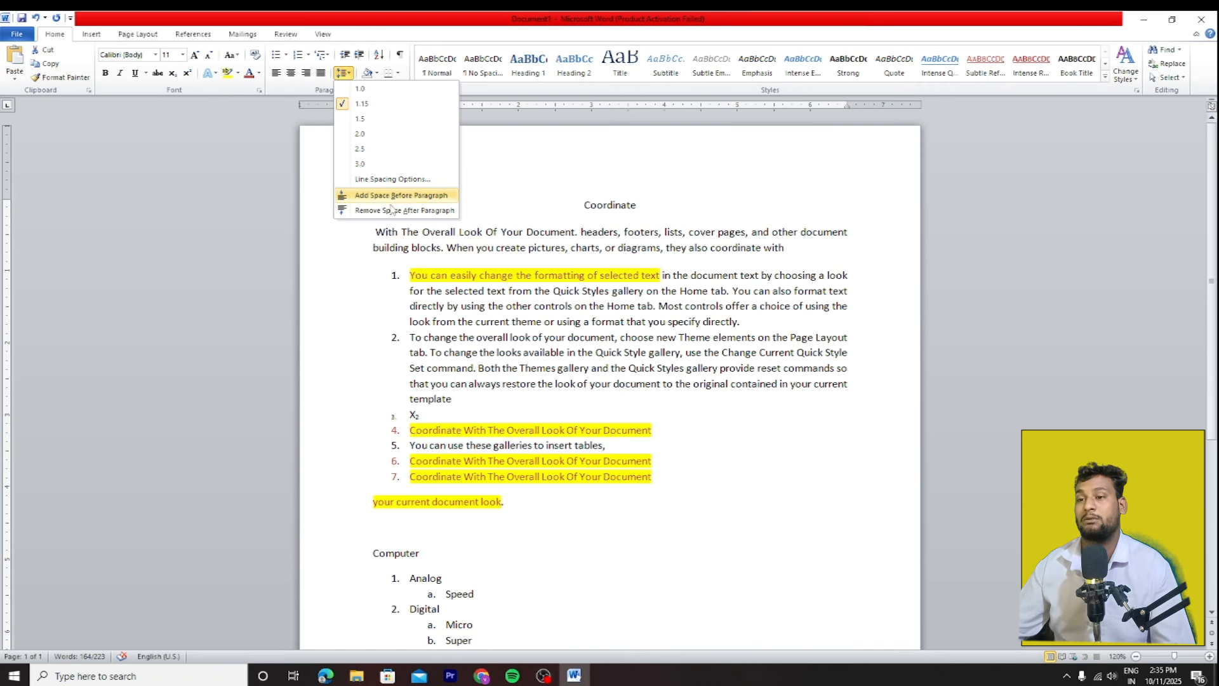
left_click(393, 210)
left_click(632, 369)
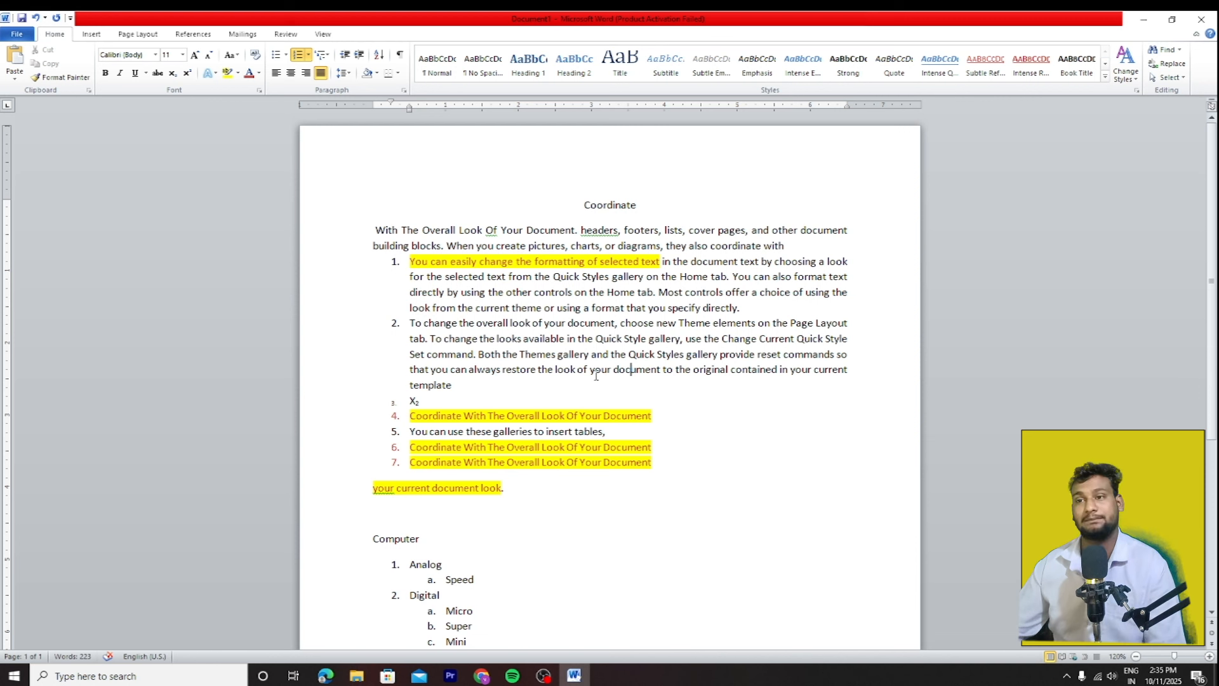
Step: Increase the indent of the centered "Coordinate" title by three levels
left_click_drag(651, 208, 577, 205)
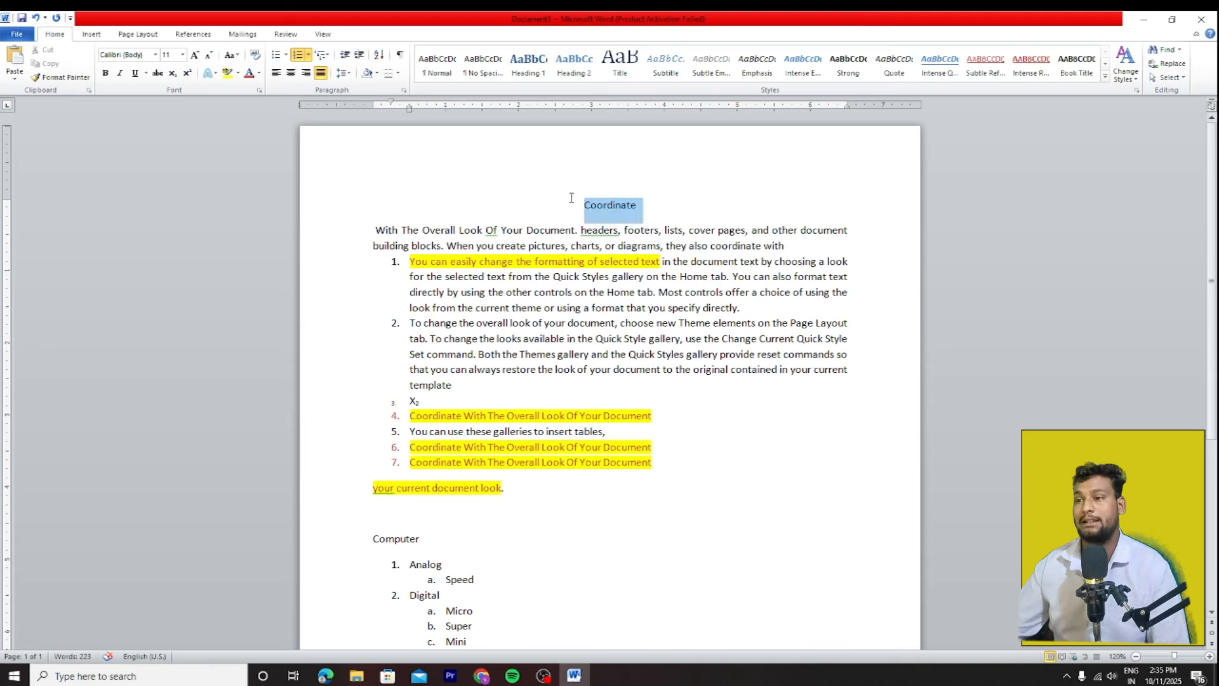
left_click(358, 56)
left_click(359, 55)
left_click(358, 55)
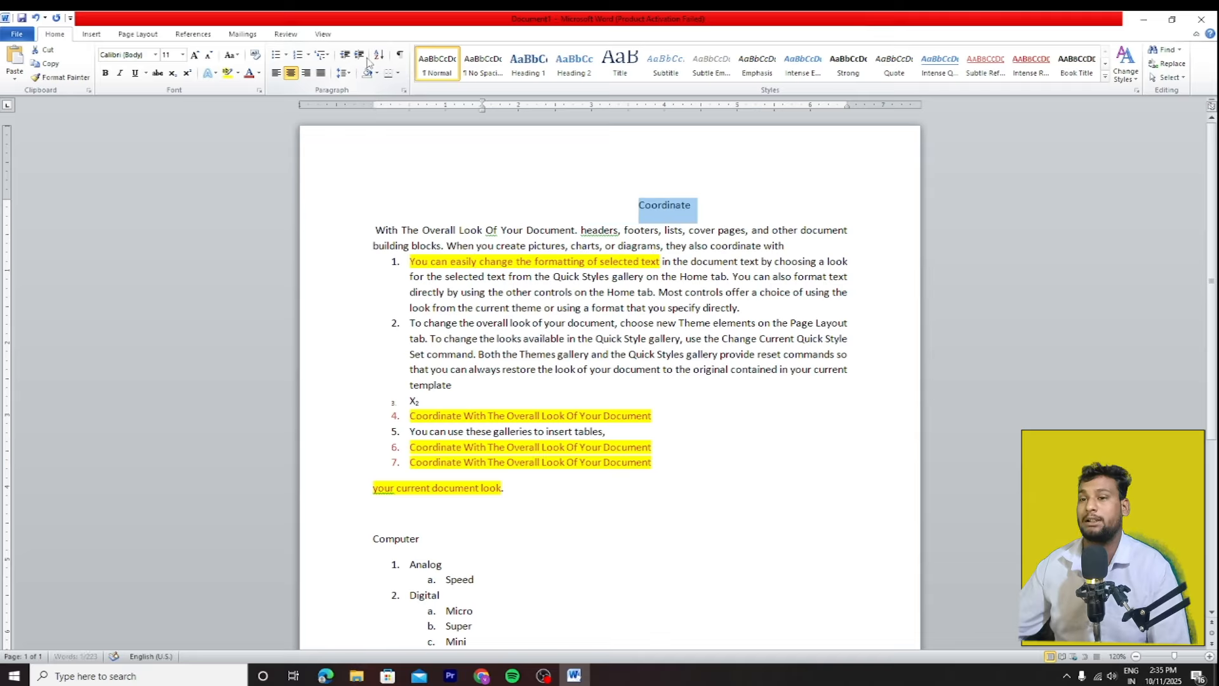
Step: Left-align the "Coordinate" title and increase its indent by four more levels
left_click(276, 73)
left_click(359, 55)
left_click(359, 55)
left_click(360, 56)
left_click(360, 56)
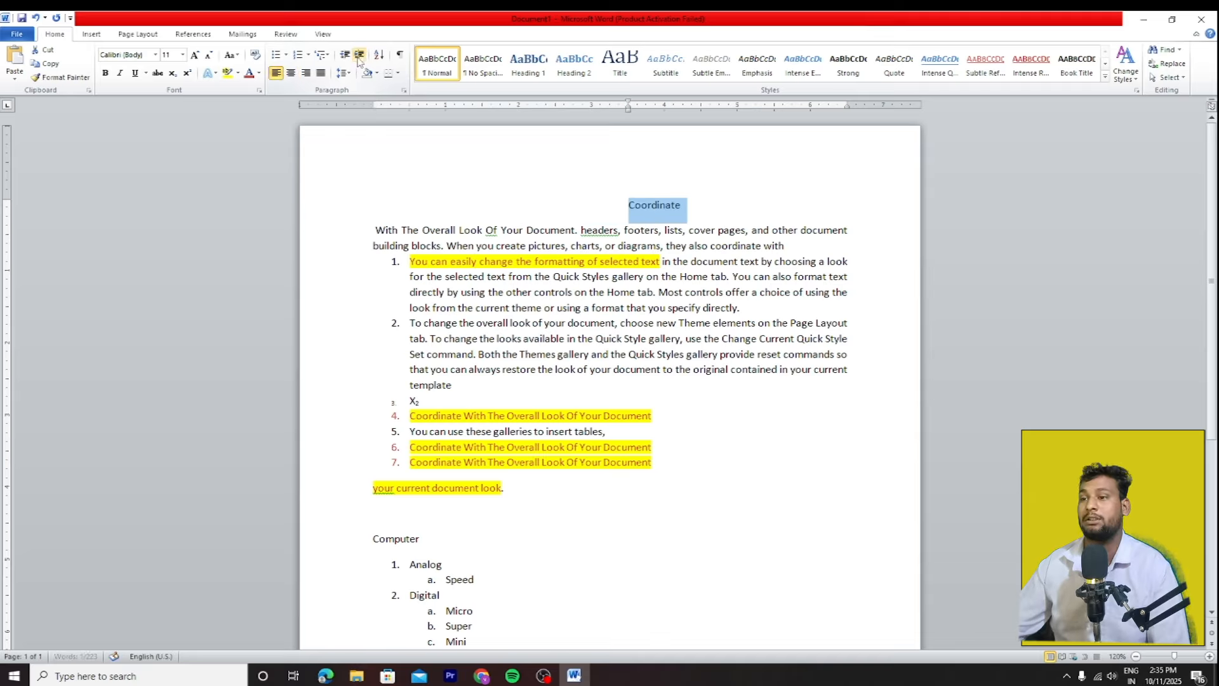
Step: Decrease the "Coordinate" title's indent by four levels, and try increasing and decreasing it one level twice
left_click(345, 56)
left_click(345, 56)
left_click(344, 56)
left_click(345, 56)
left_click(359, 55)
left_click(345, 56)
left_click(358, 55)
left_click(346, 56)
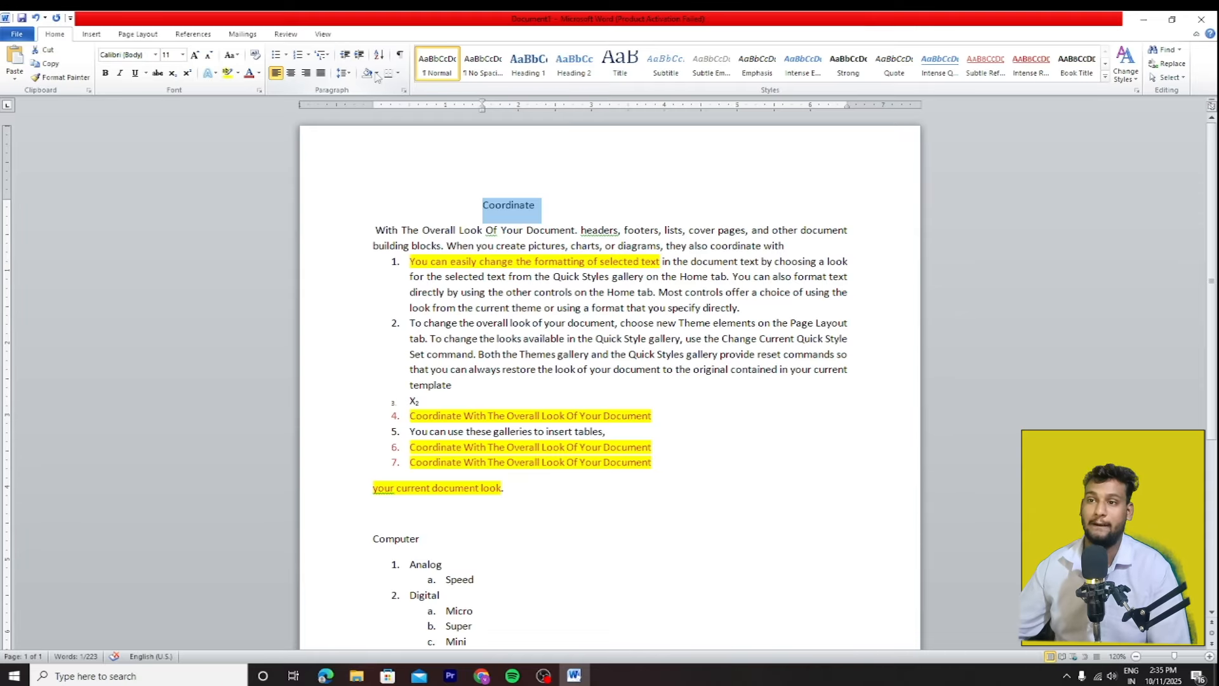
Step: Switch to Chrome to check the MS Word script in the ChatGPT tab, and return to Word
scroll(521, 148, "down", 2)
scroll(520, 148, "up", 2)
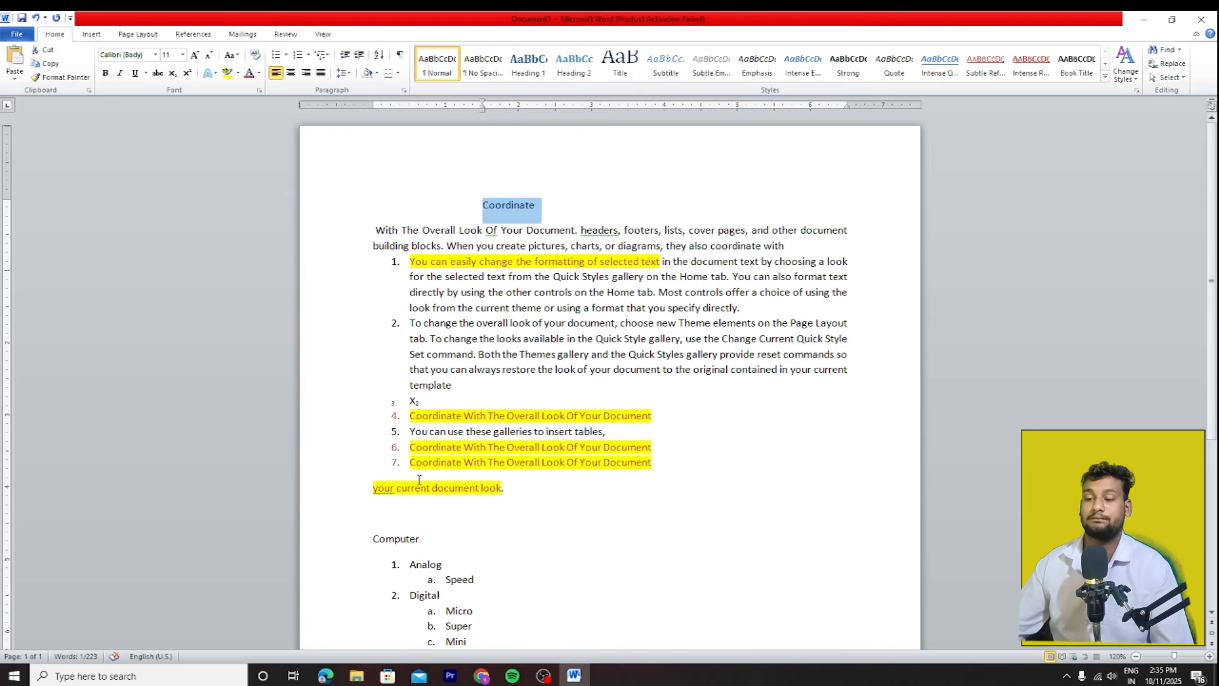
left_click(482, 675)
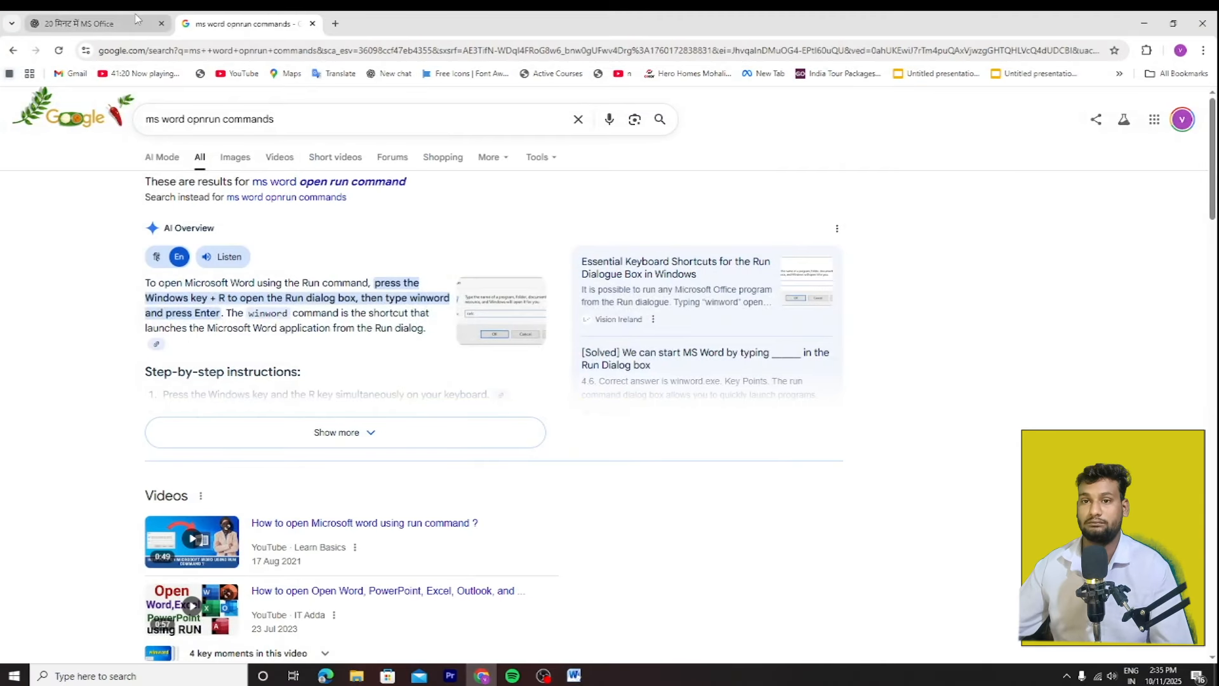
left_click(95, 24)
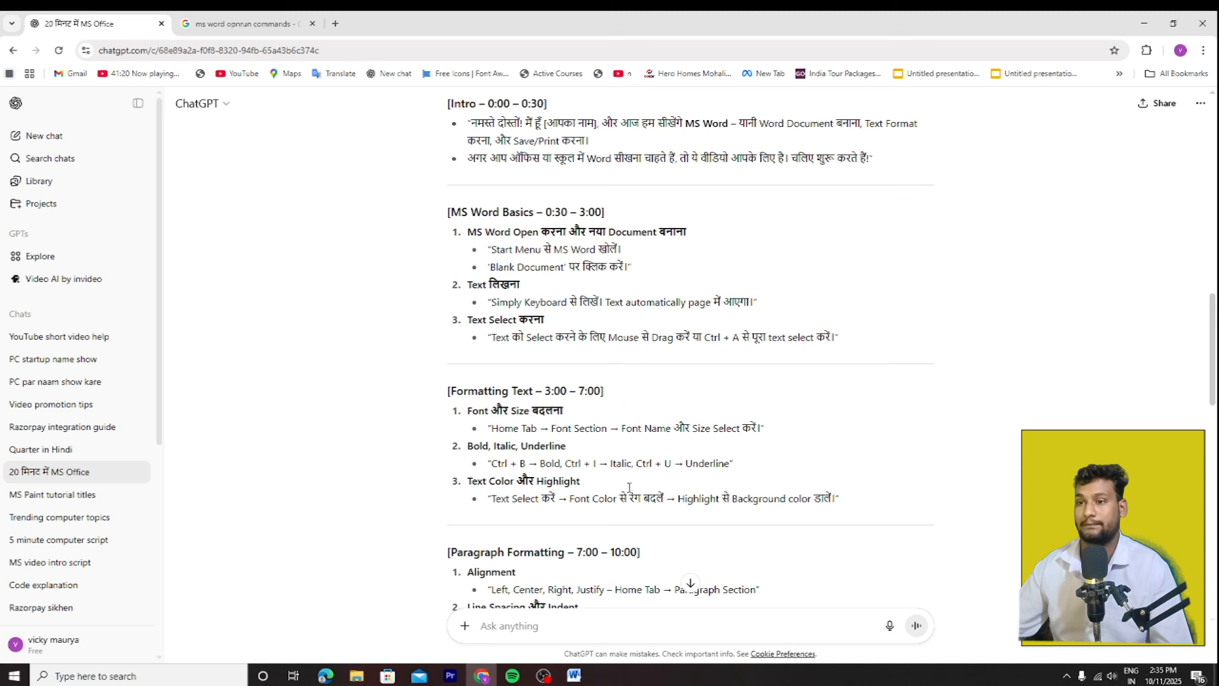
left_click(574, 675)
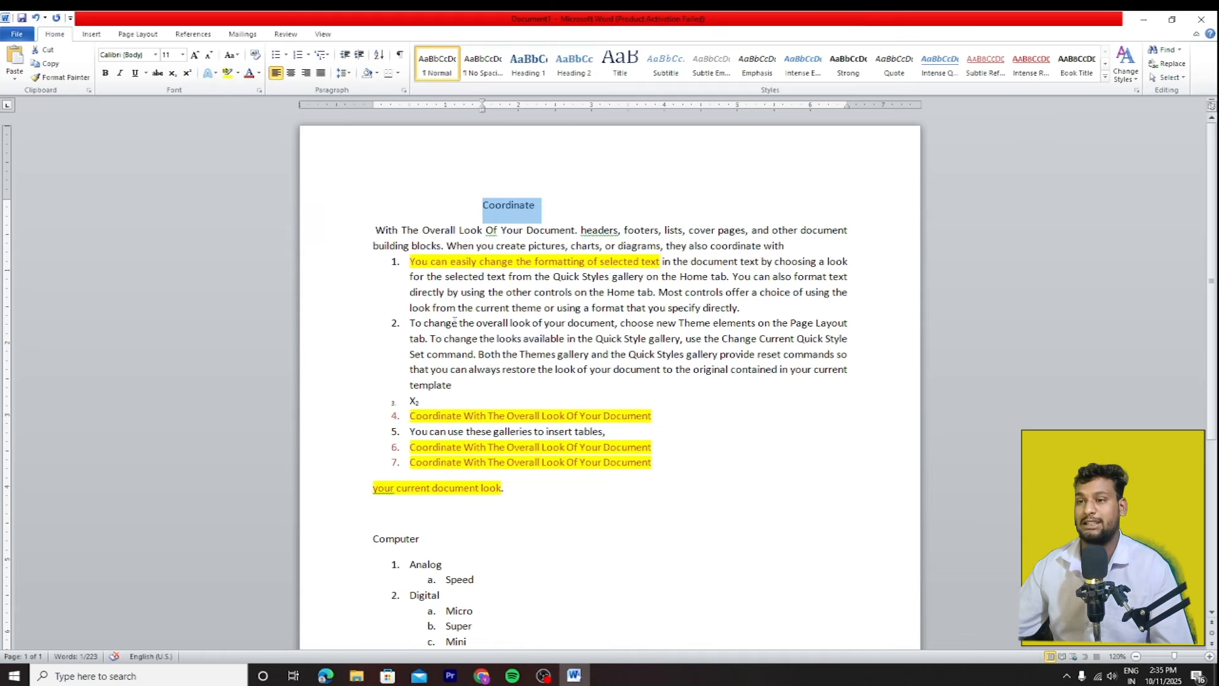
Step: Select the entire text of the document, from the "Coordinate" title to the end of the computer list
left_click(705, 407)
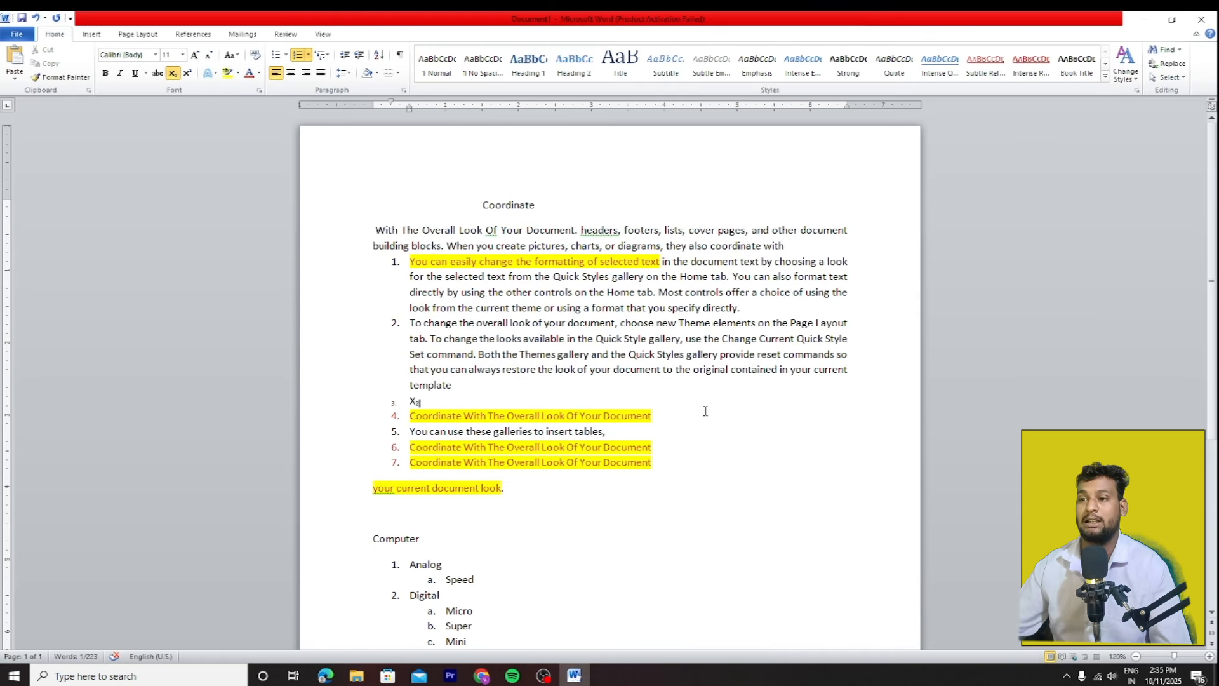
key("ctrl+a")
scroll(718, 414, "down", 5)
scroll(718, 414, "up", 5)
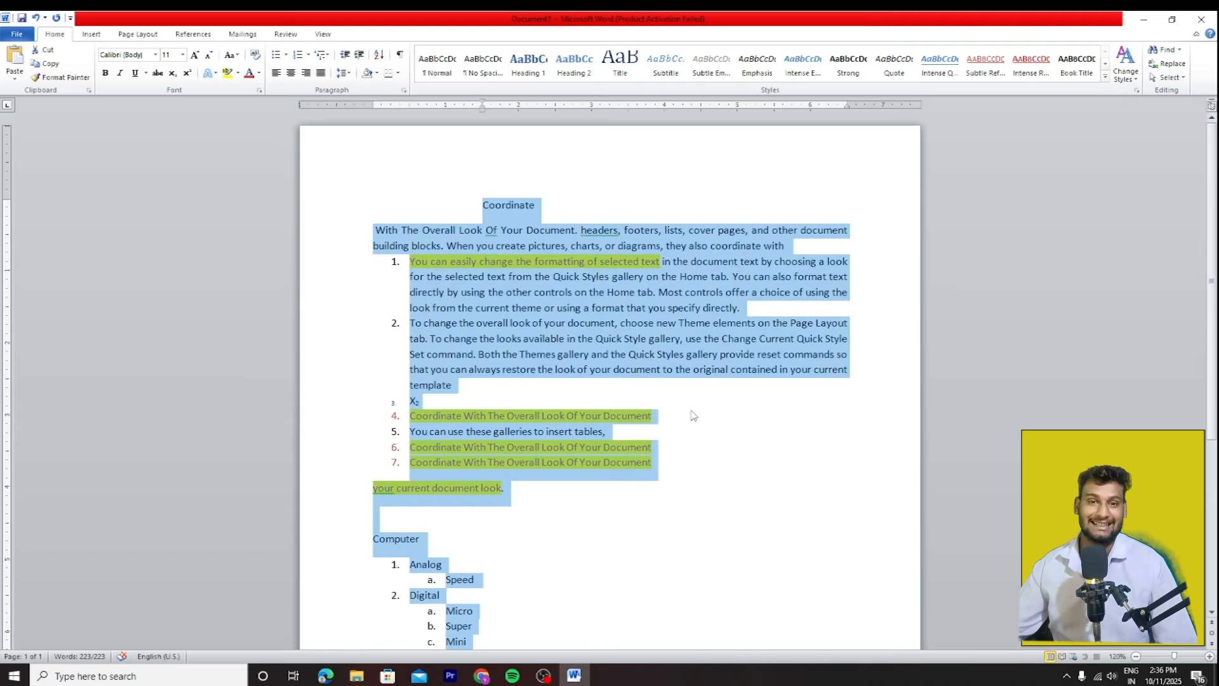
Step: Switch to Chrome and read the ChatGPT script outline from Formatting Text through Saving & Printing
left_click(495, 677)
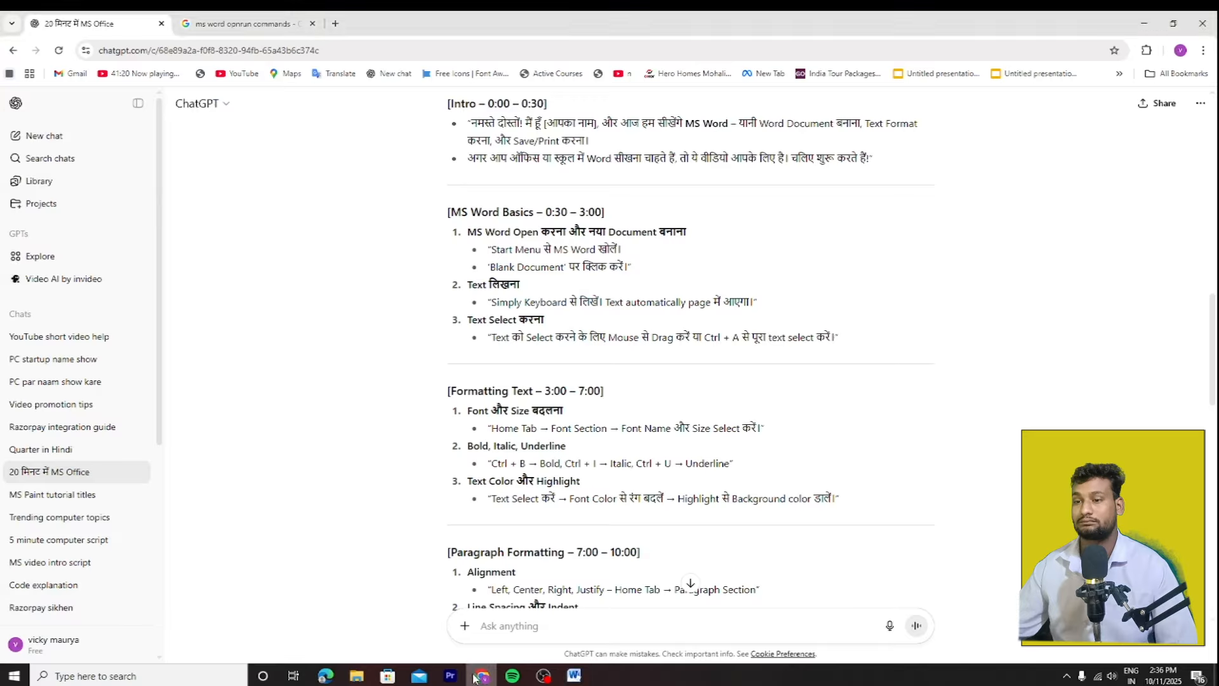
scroll(553, 454, "down", 2)
scroll(553, 455, "down", 2)
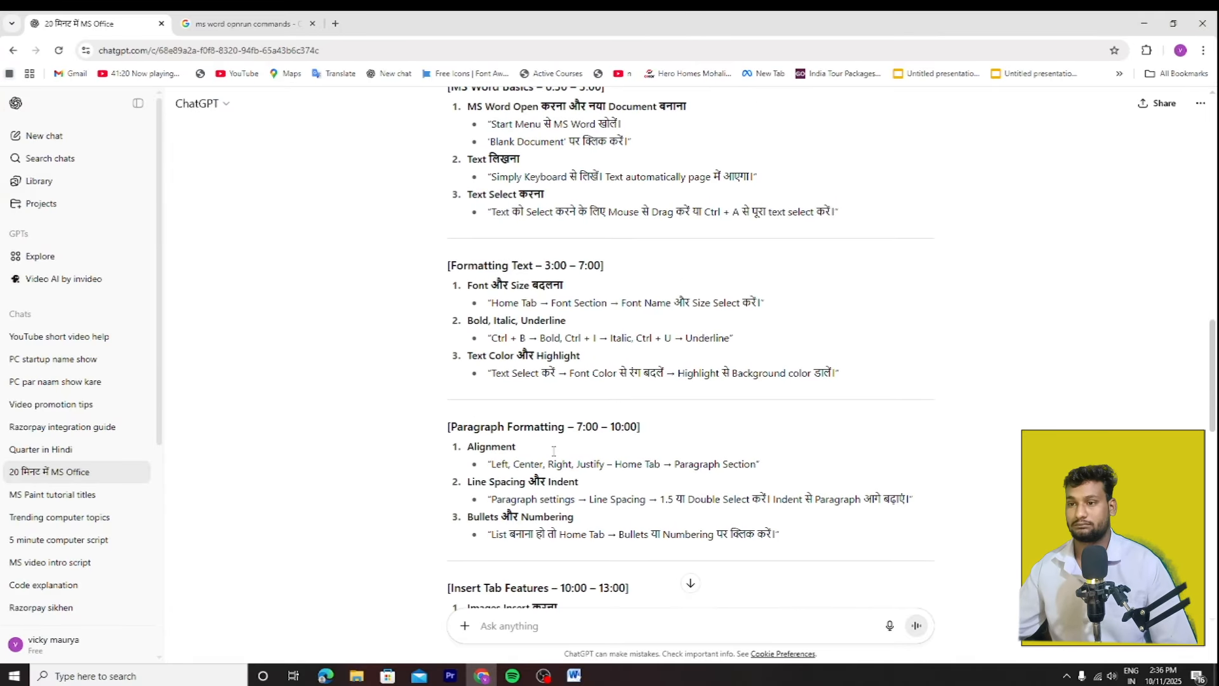
scroll(556, 451, "down", 2)
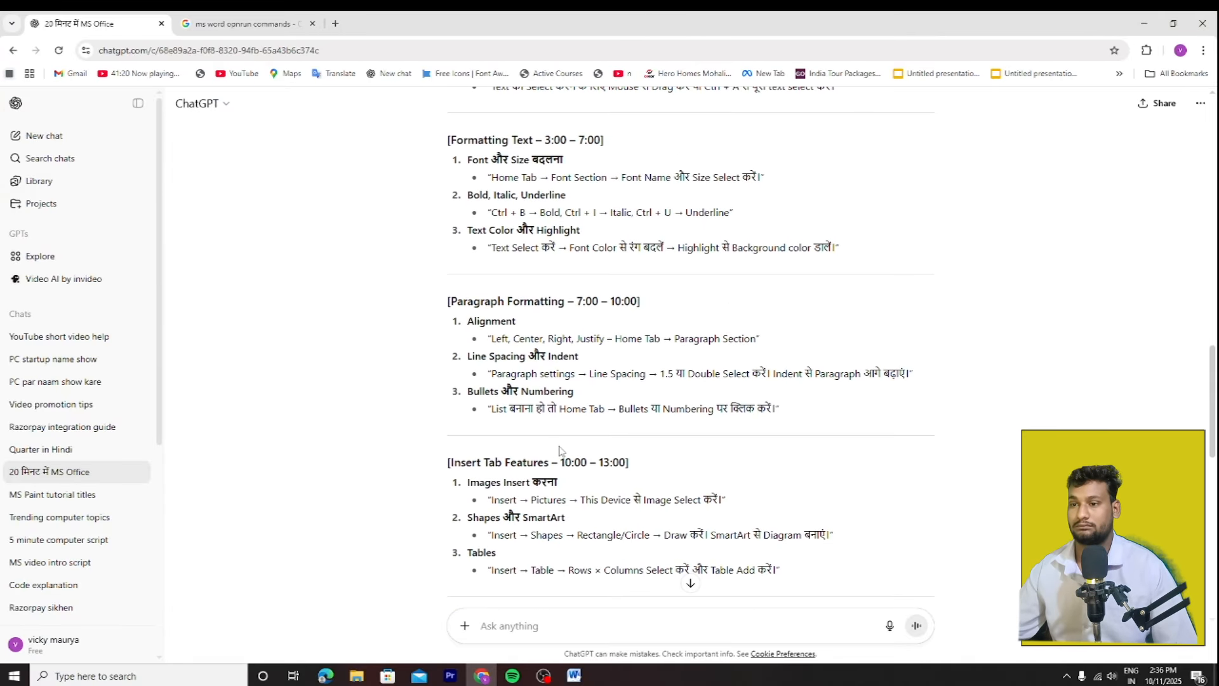
scroll(557, 449, "down", 1)
scroll(561, 445, "down", 1)
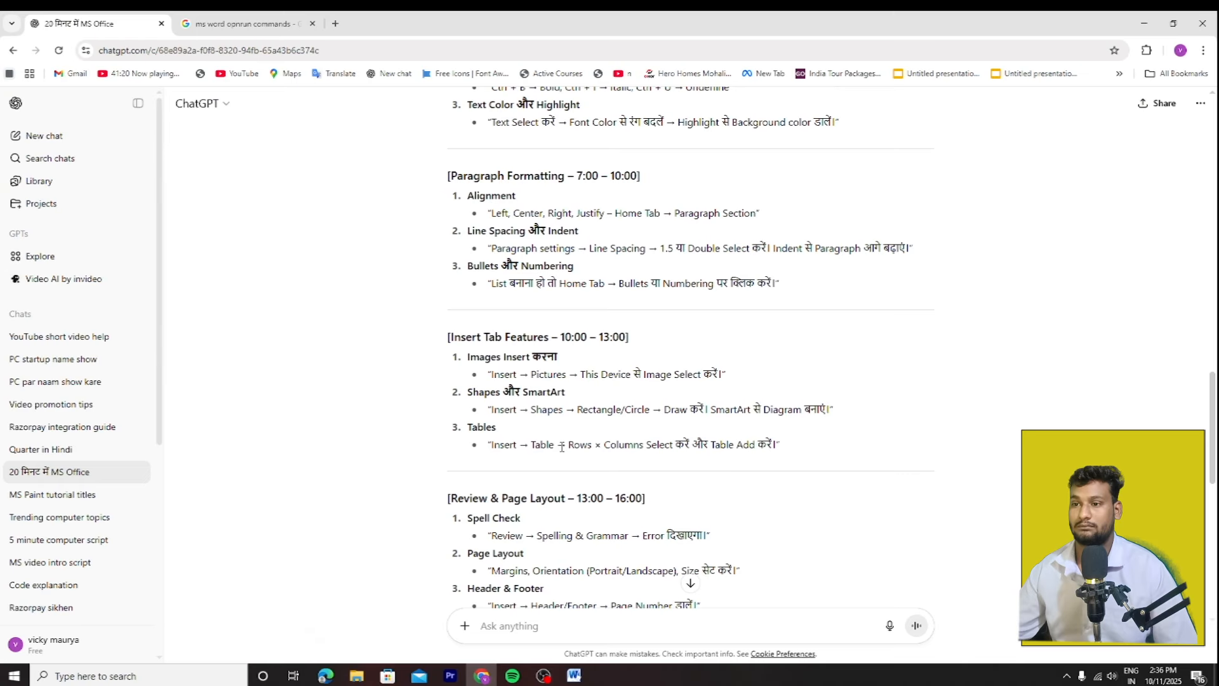
scroll(562, 445, "down", 1)
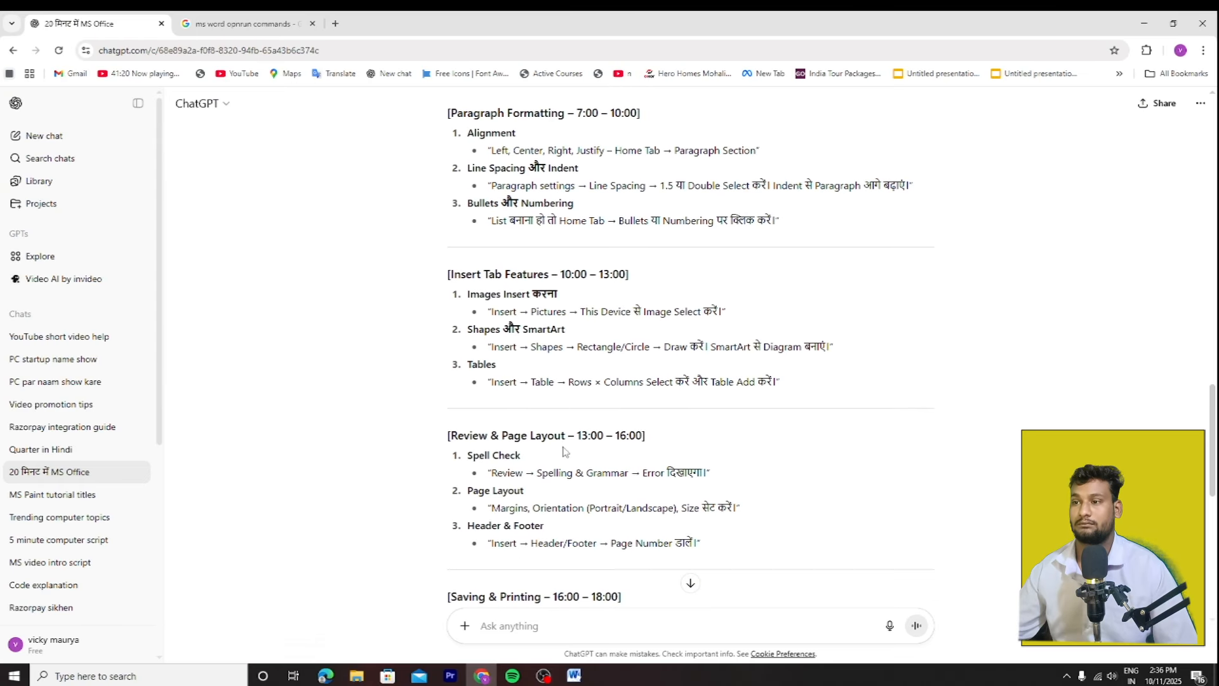
scroll(563, 451, "down", 1)
scroll(563, 447, "down", 1)
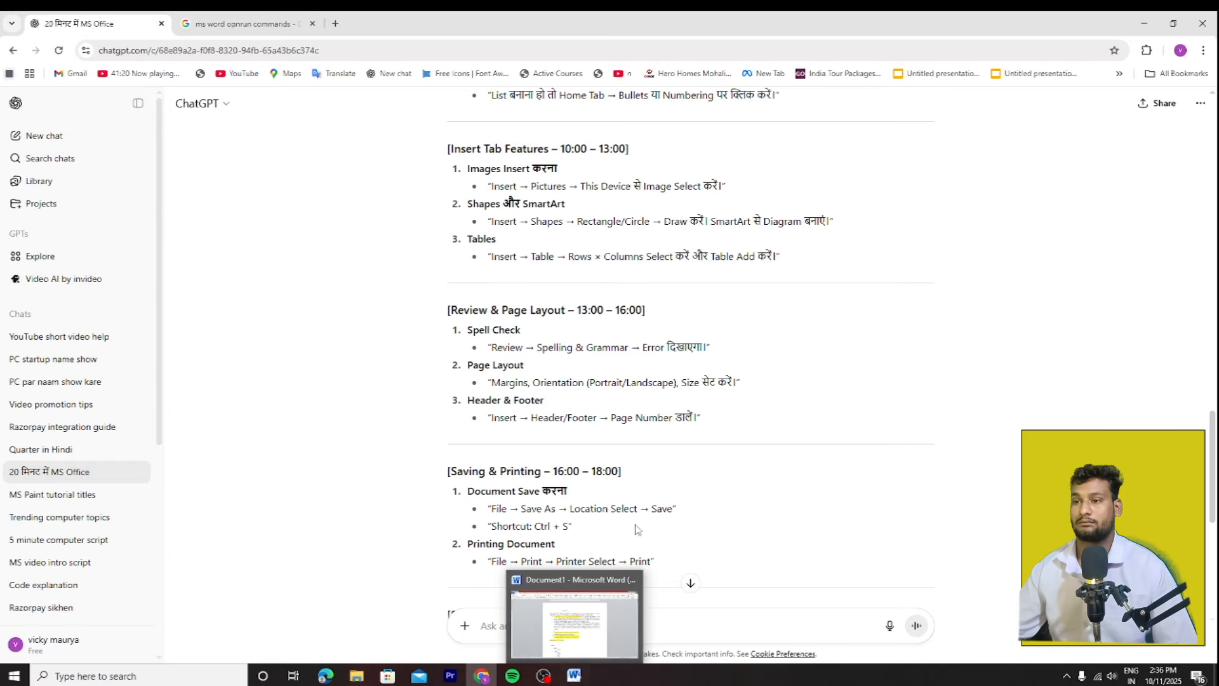
Step: Switch back to Word and insert a blank page after the computer list at the end of the document
left_click(575, 675)
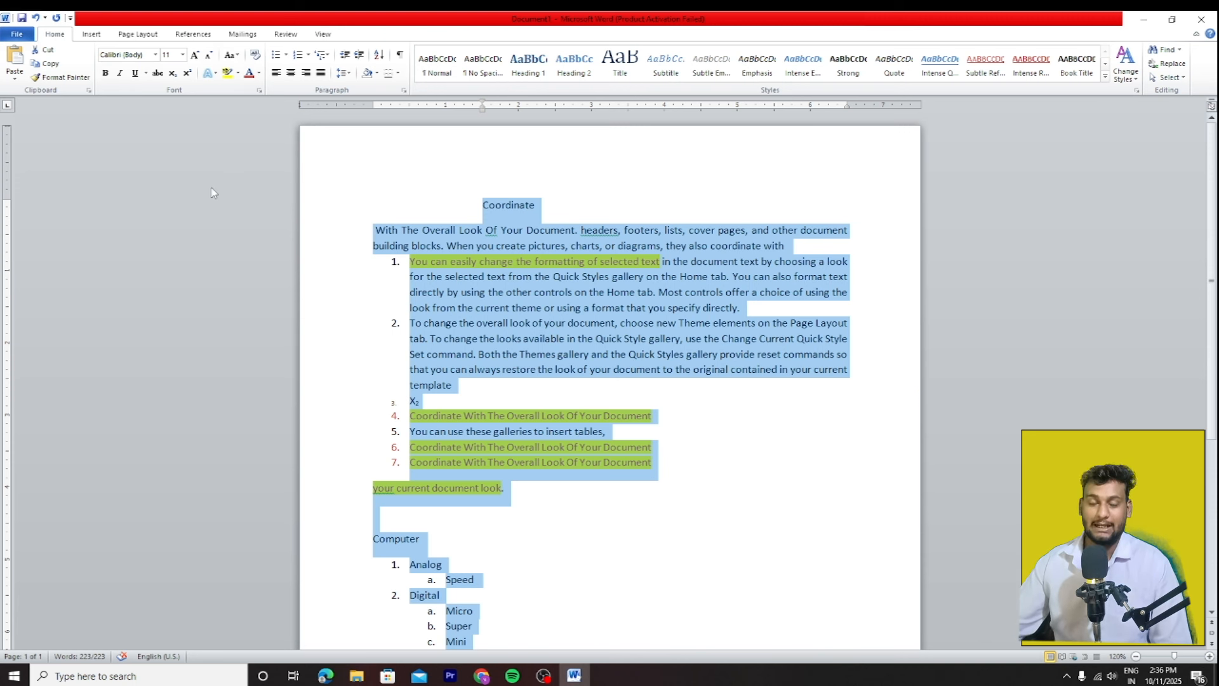
left_click(95, 37)
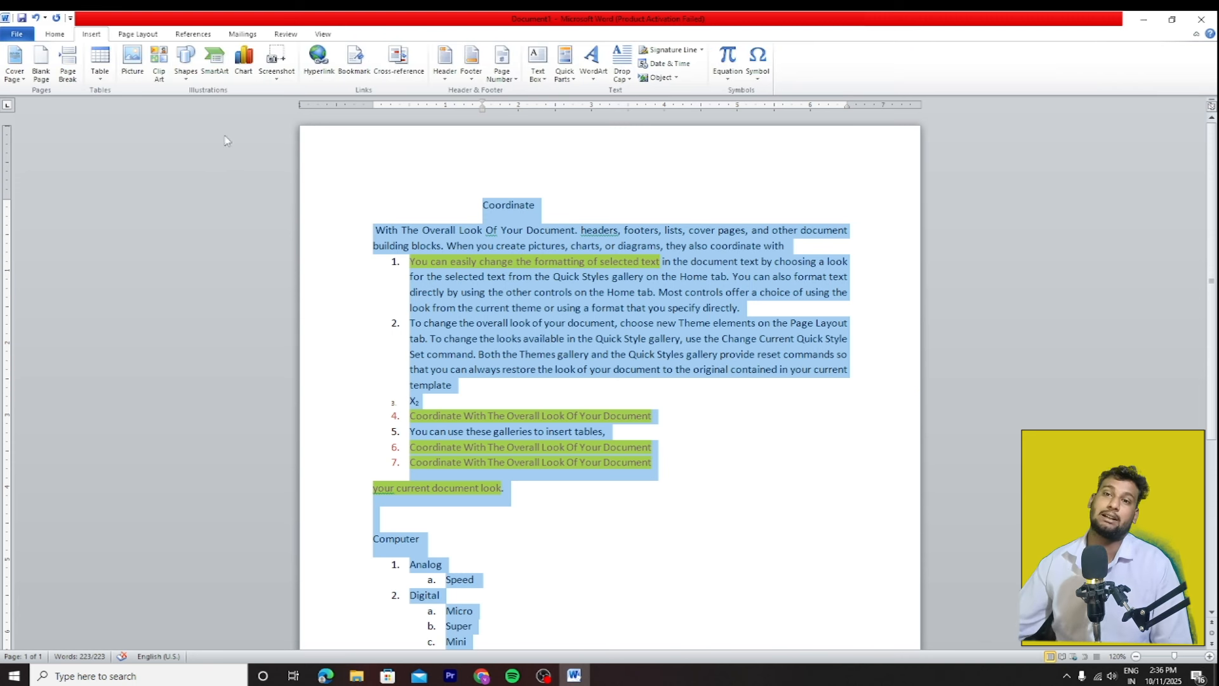
scroll(582, 419, "down", 6)
left_click(597, 444)
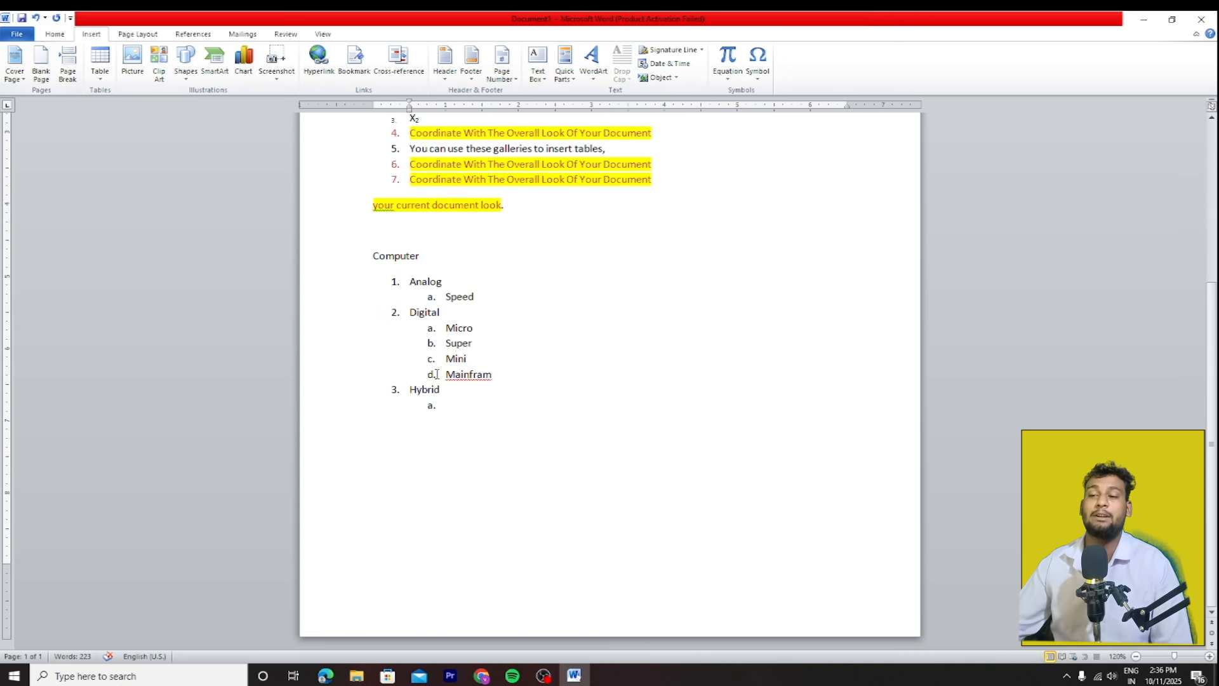
scroll(448, 411, "up", 1)
scroll(448, 411, "up", 5)
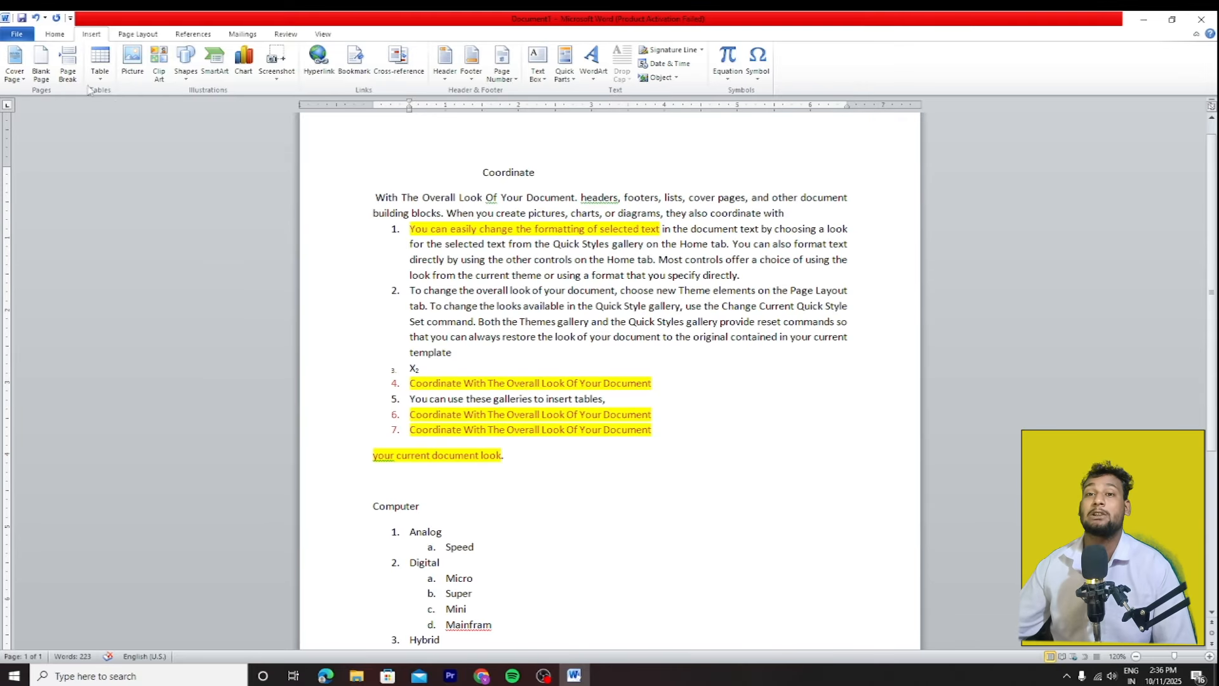
left_click(41, 63)
scroll(601, 400, "down", 9)
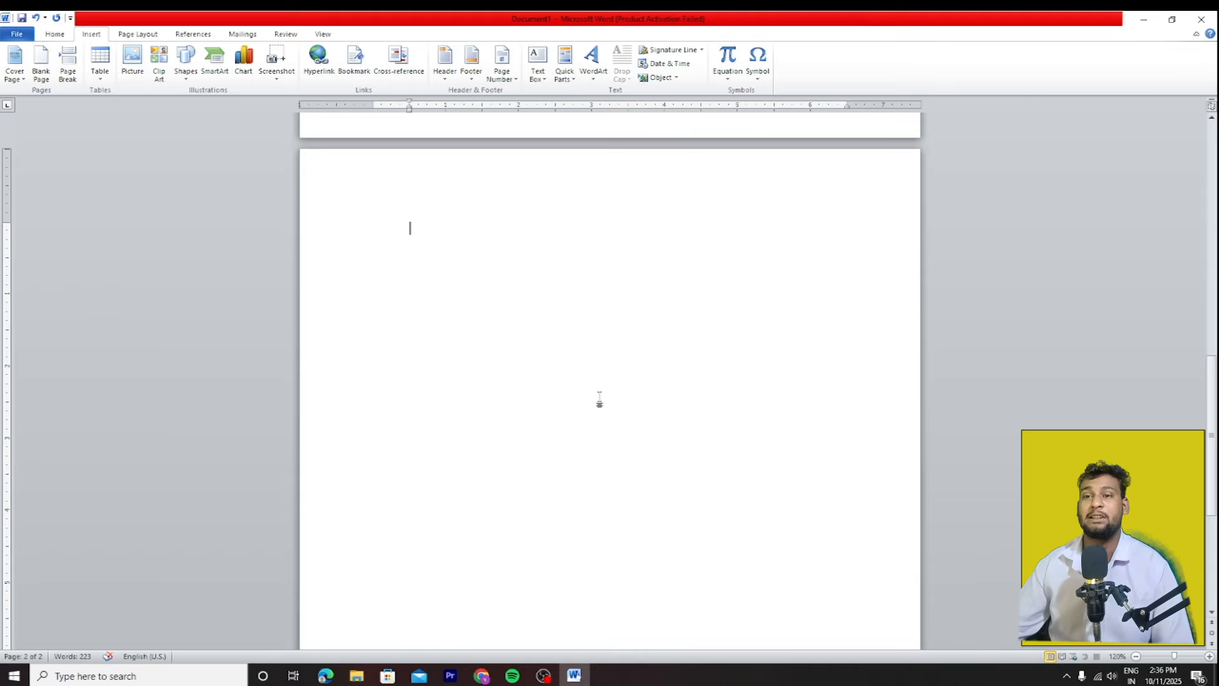
scroll(429, 383, "up", 1)
scroll(431, 391, "up", 5)
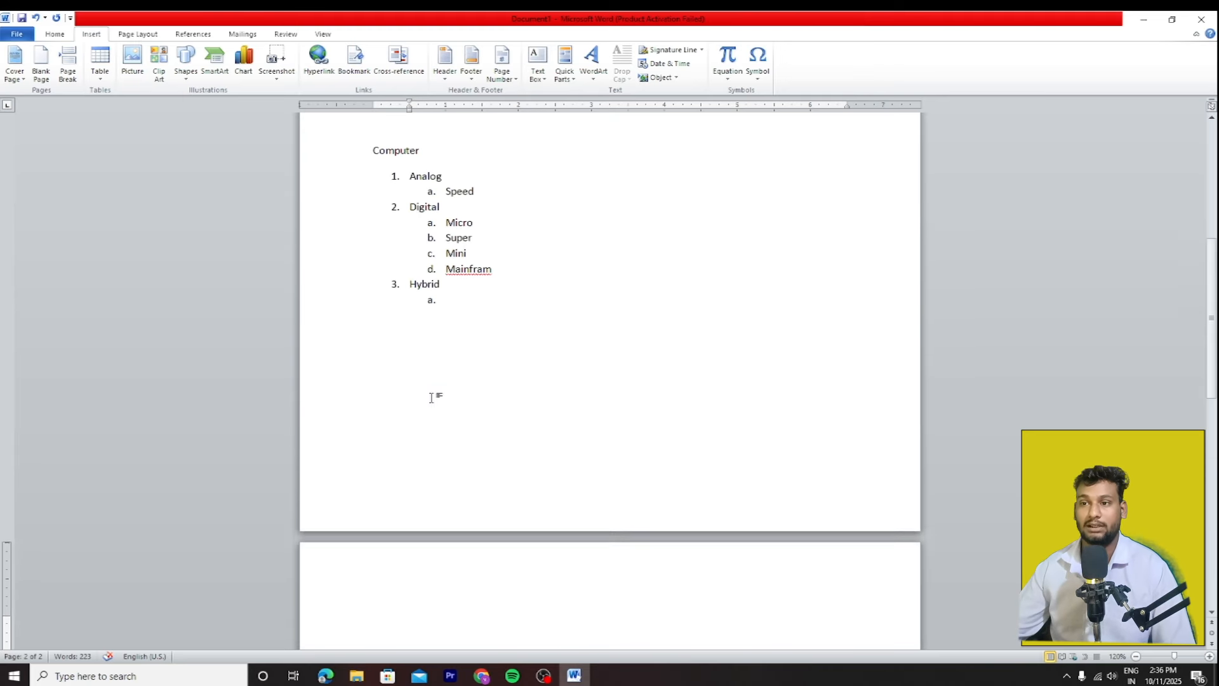
scroll(449, 408, "down", 5)
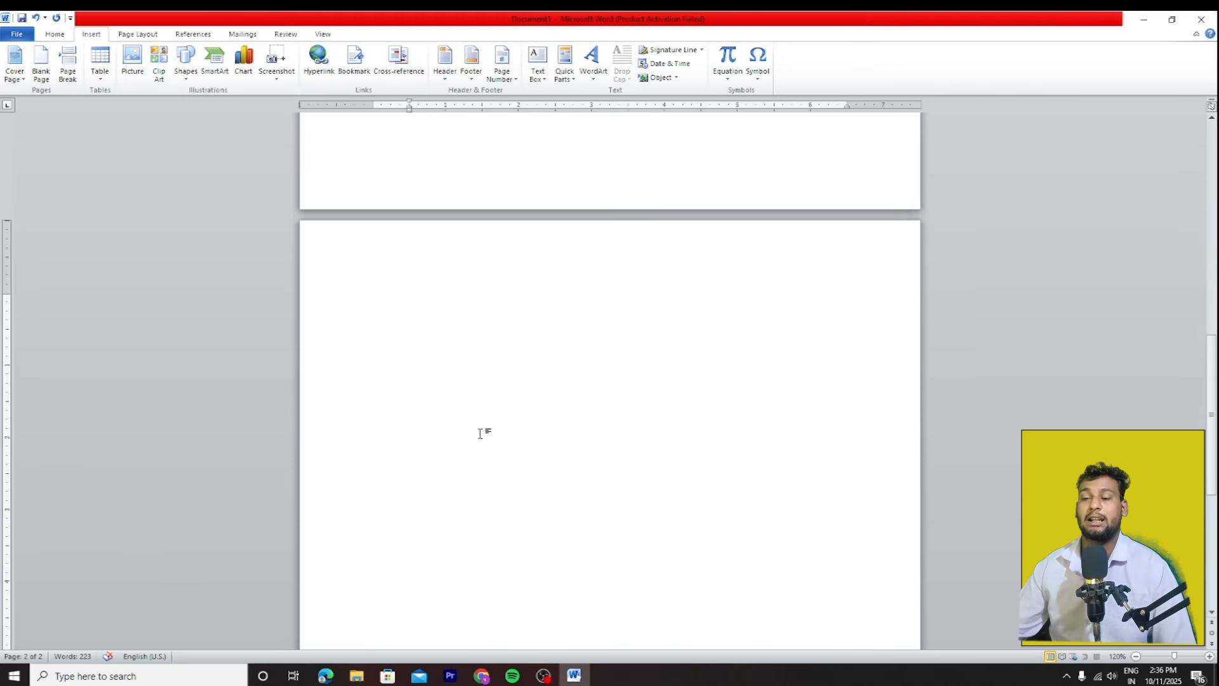
Step: Insert the picture 8988904 from the Downloads folder on the new blank page
scroll(483, 429, "down", 2)
left_click(133, 62)
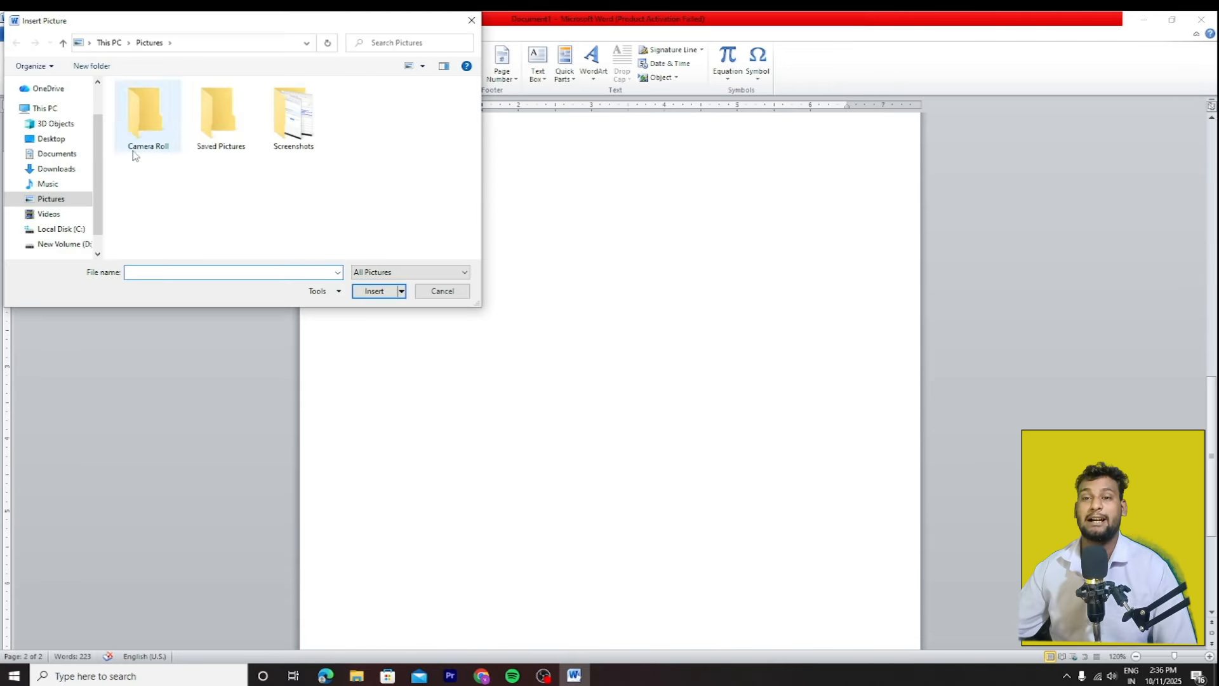
left_click(56, 168)
left_click(214, 199)
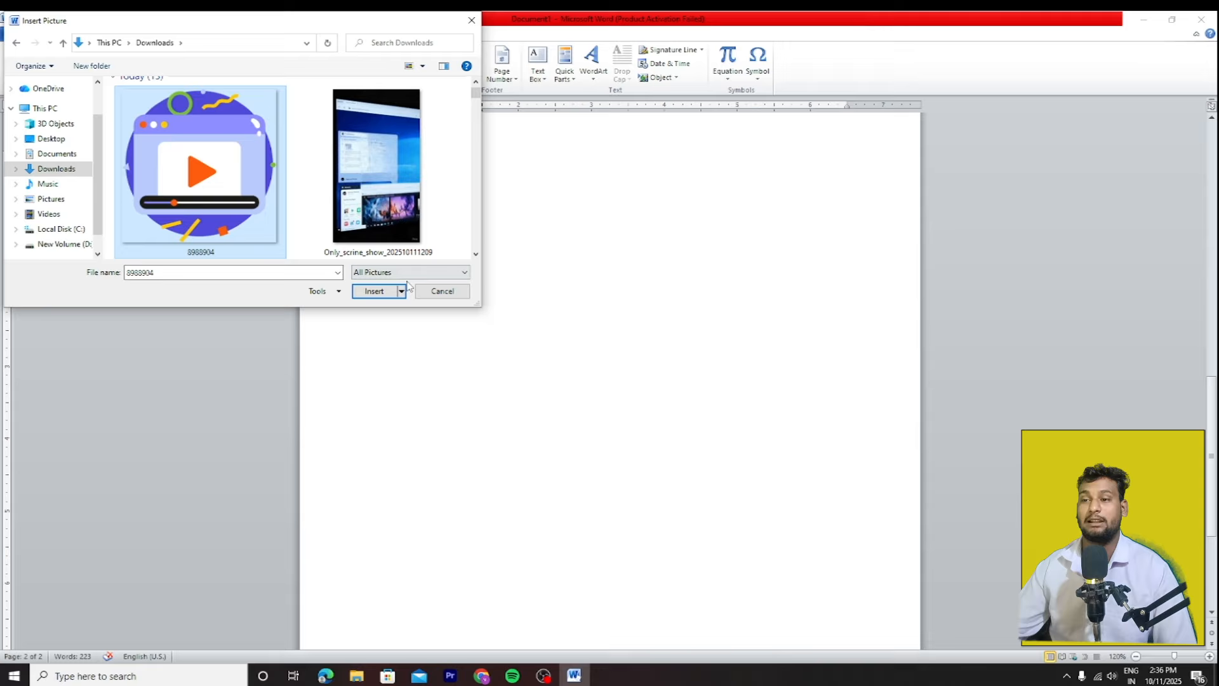
left_click(393, 290)
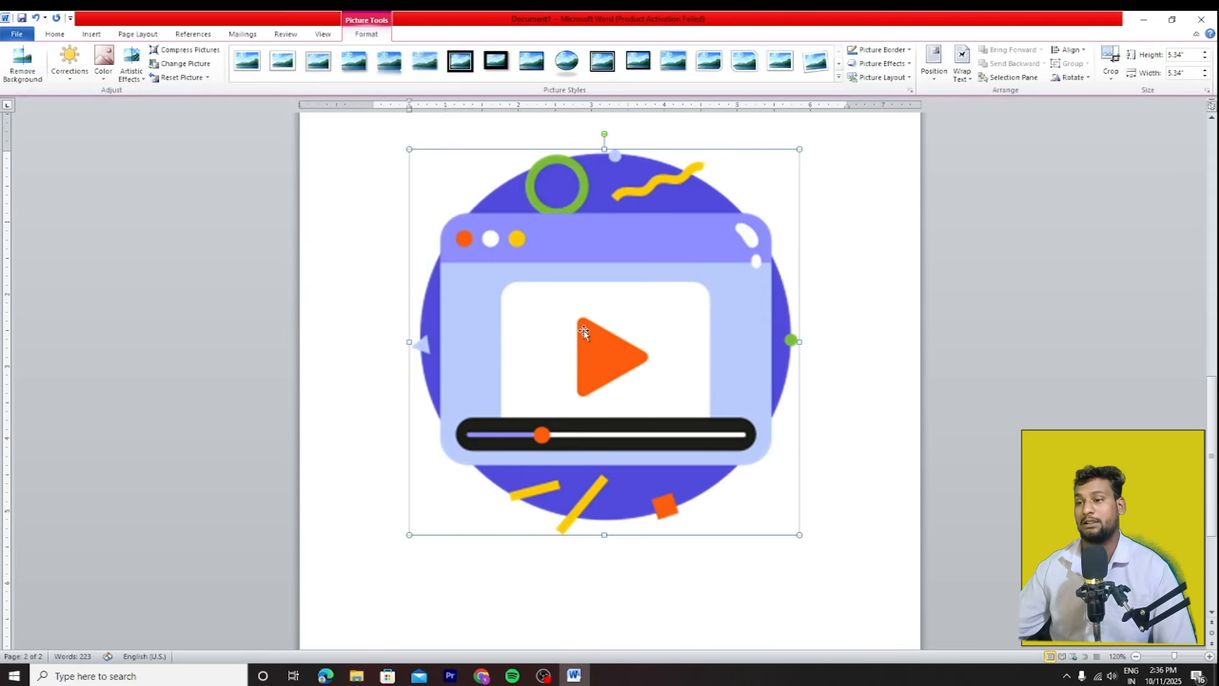
Step: Shrink the inserted picture proportionally to about 2.97" by 2.97" and leave it selected
left_click_drag(799, 534, 626, 363)
left_click(637, 346)
left_click(562, 297)
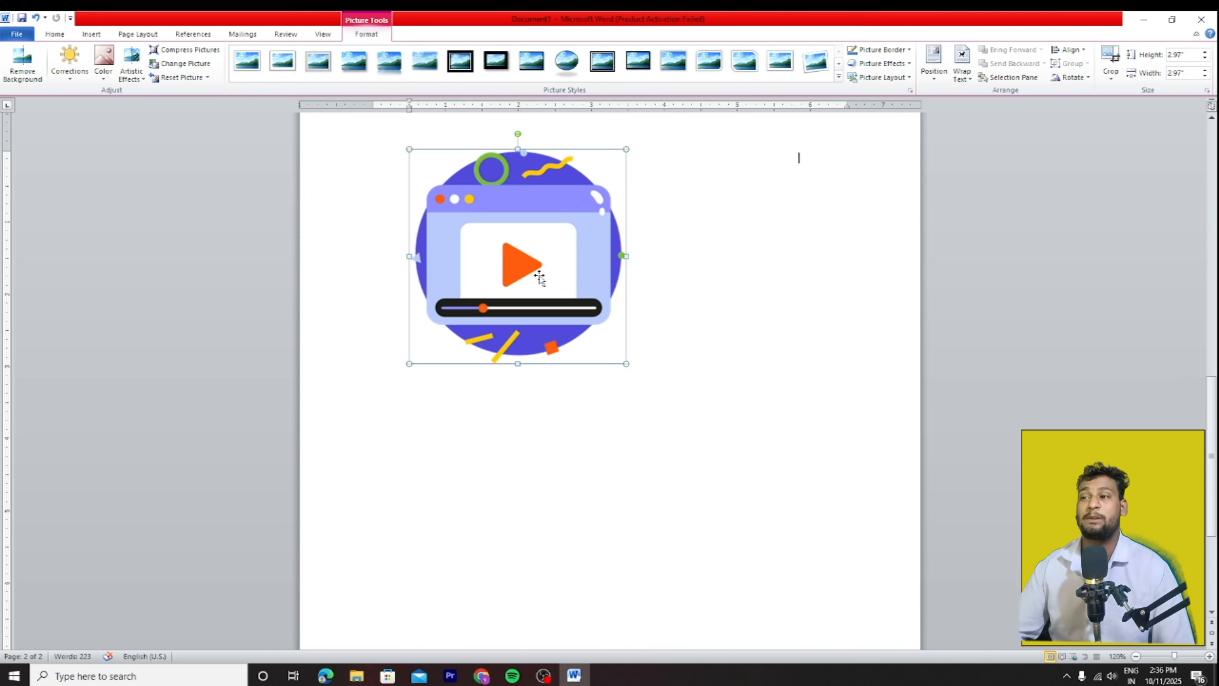
left_click(677, 350)
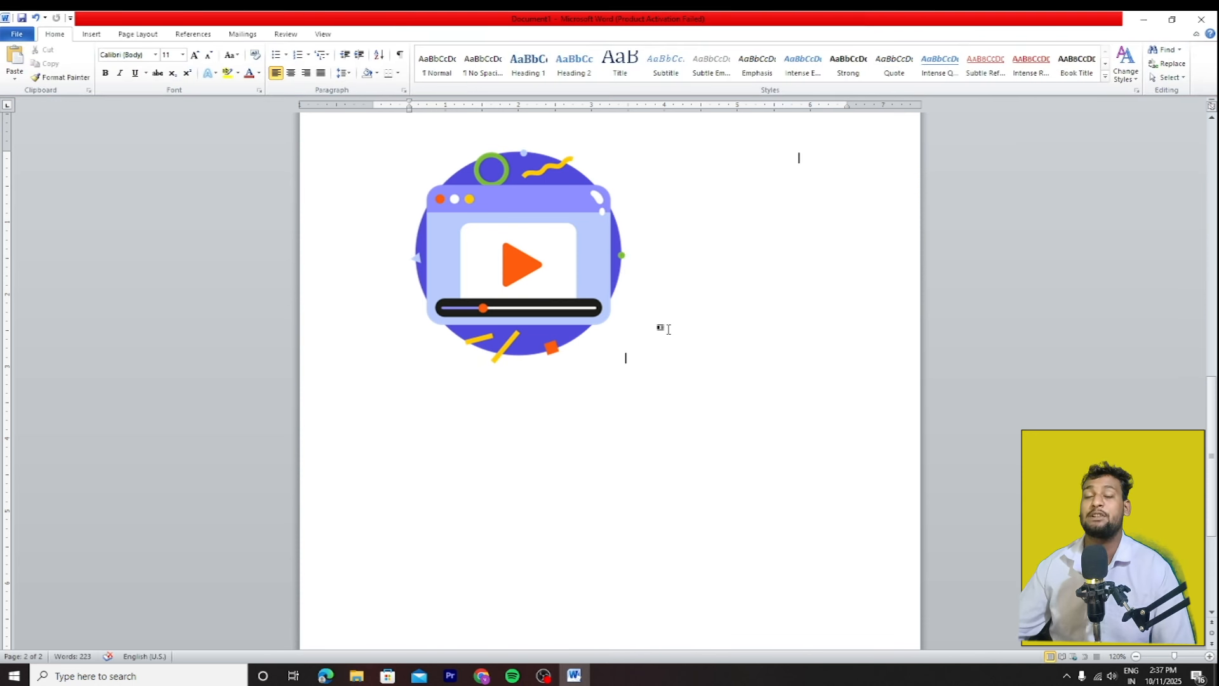
double_click(565, 305)
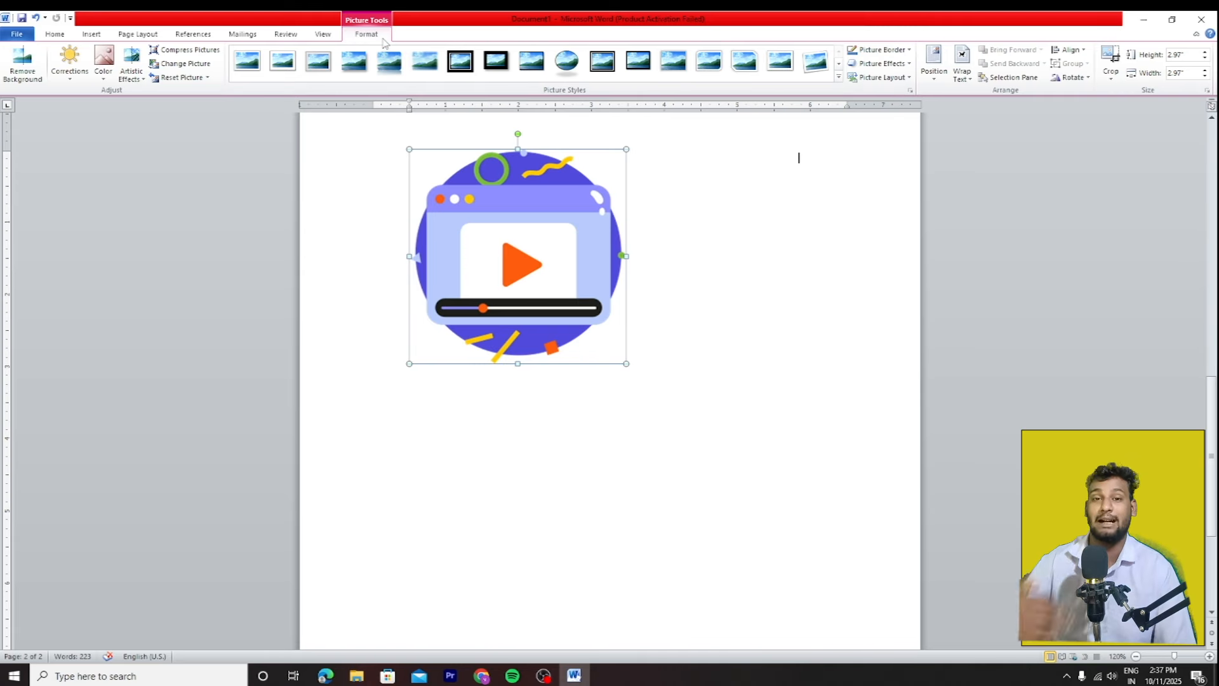
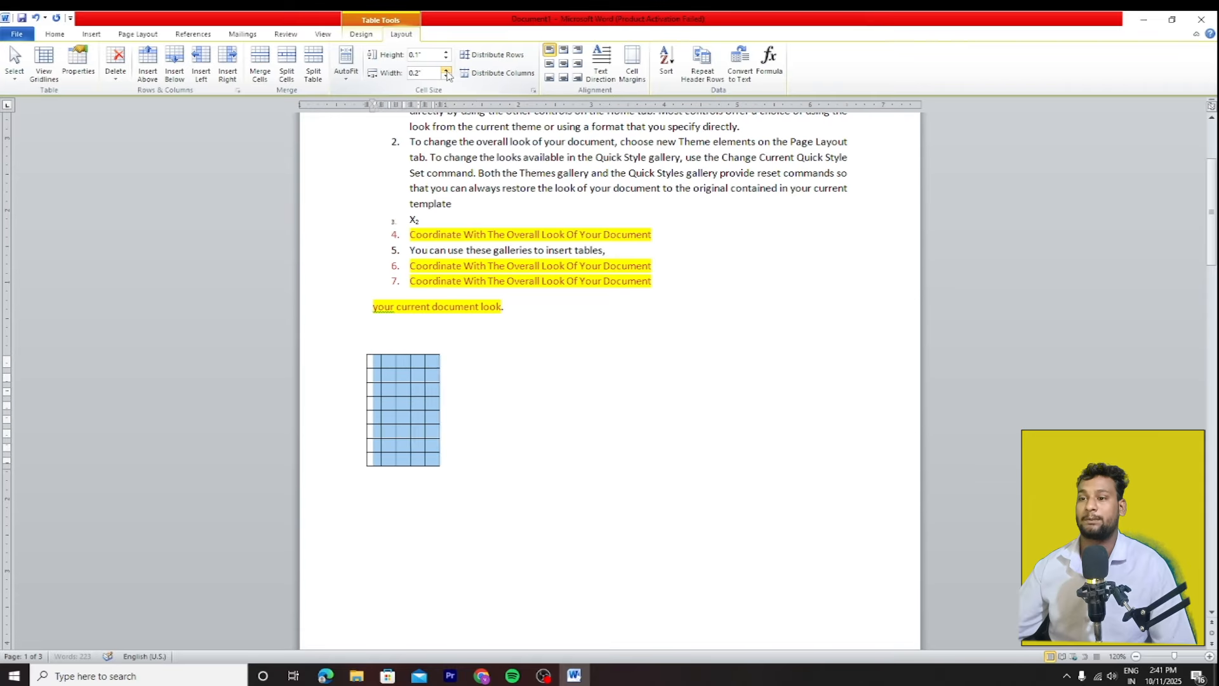
Step: Set the table's column width to 1.2" and add two rows above its bottom row, using Insert Above and Insert Below
left_click(447, 72)
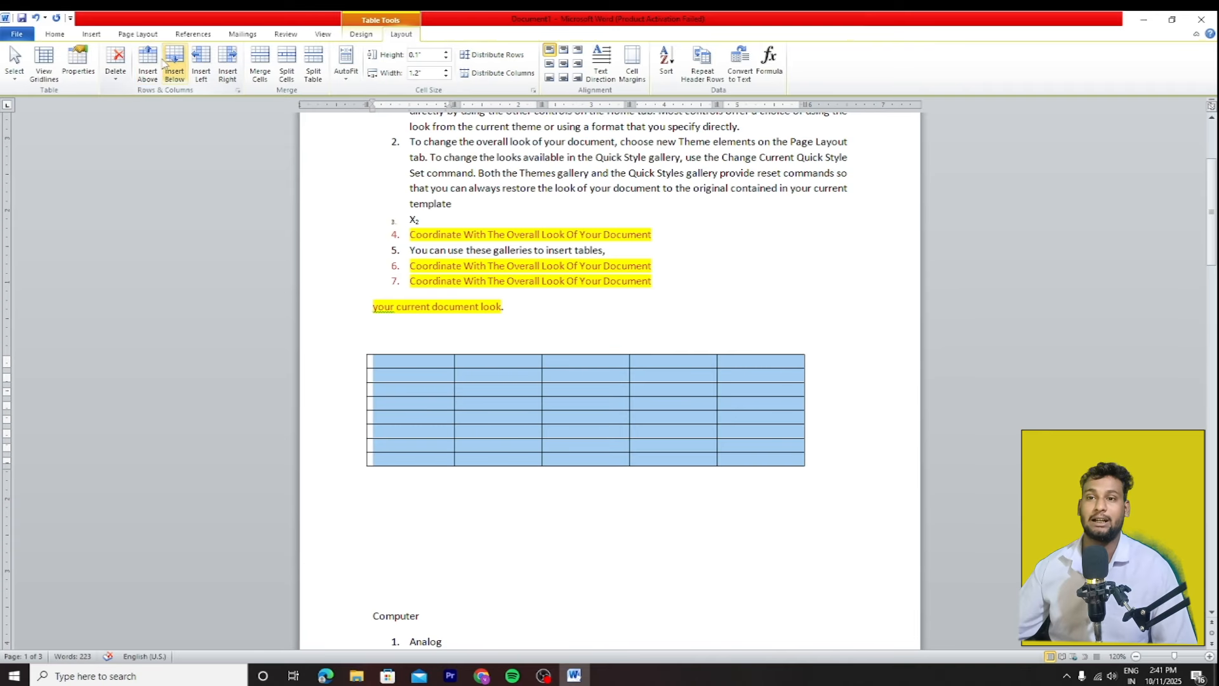
left_click(477, 419)
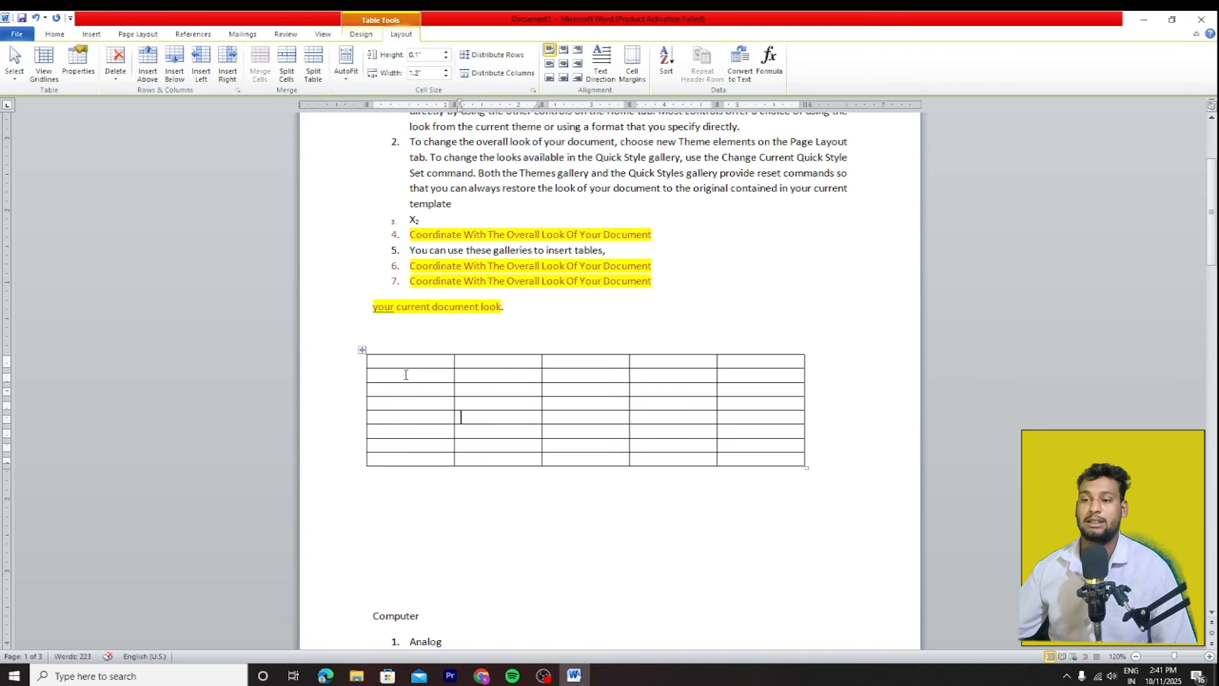
left_click(146, 59)
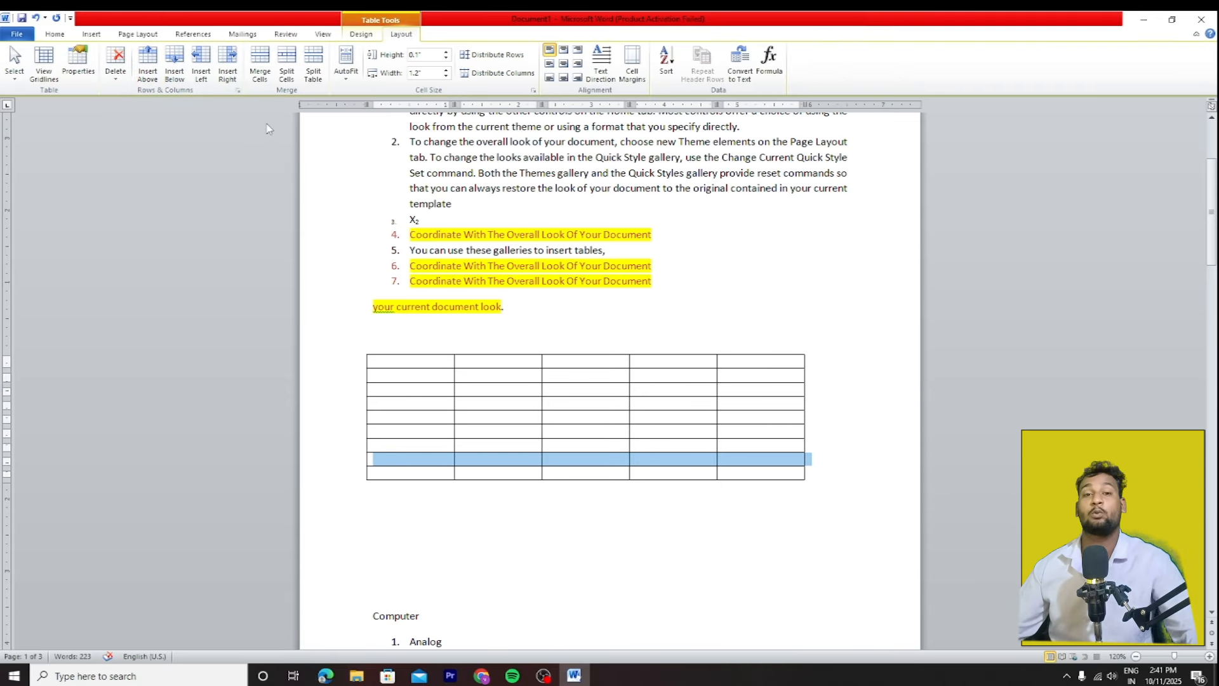
left_click(177, 66)
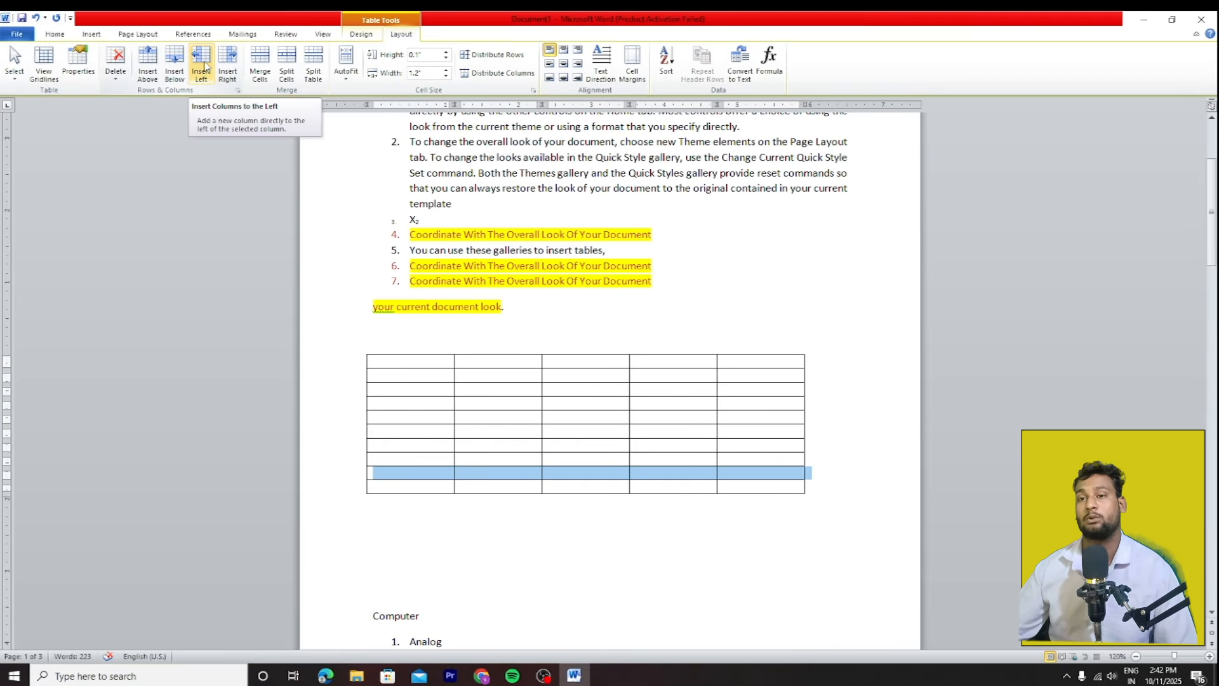
Step: Insert five columns at the table's left edge, and one column on the left and one on the right from the second column
left_click(204, 66)
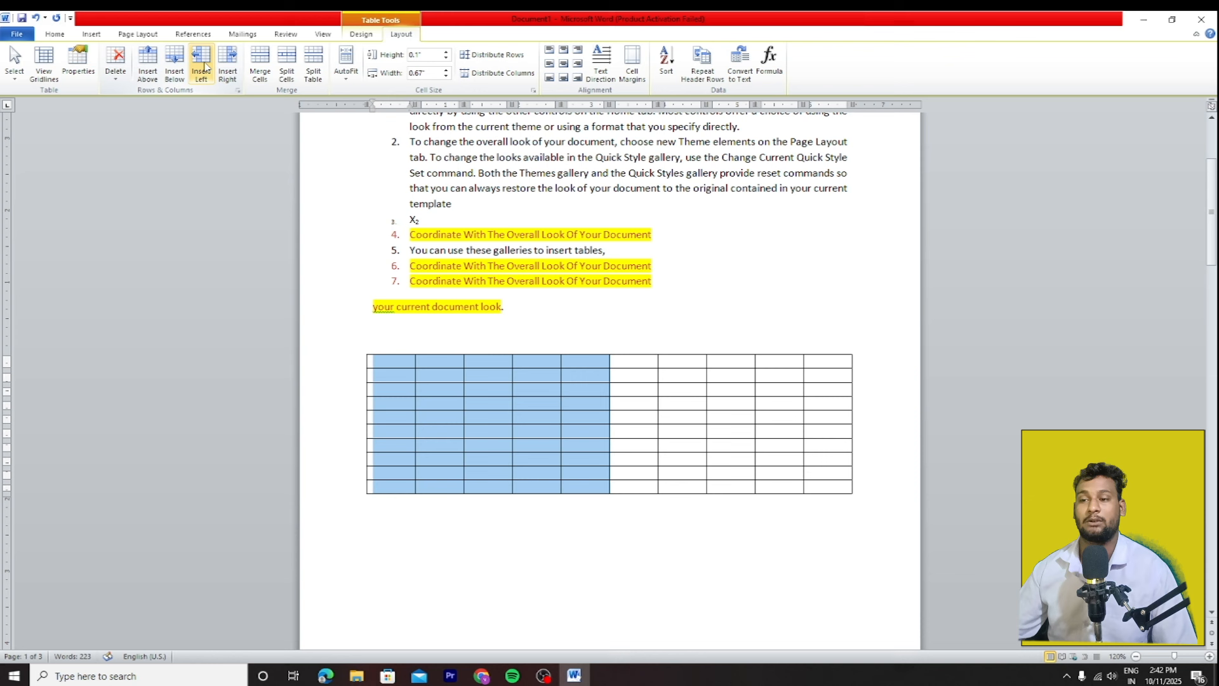
left_click(517, 560)
left_click(423, 404)
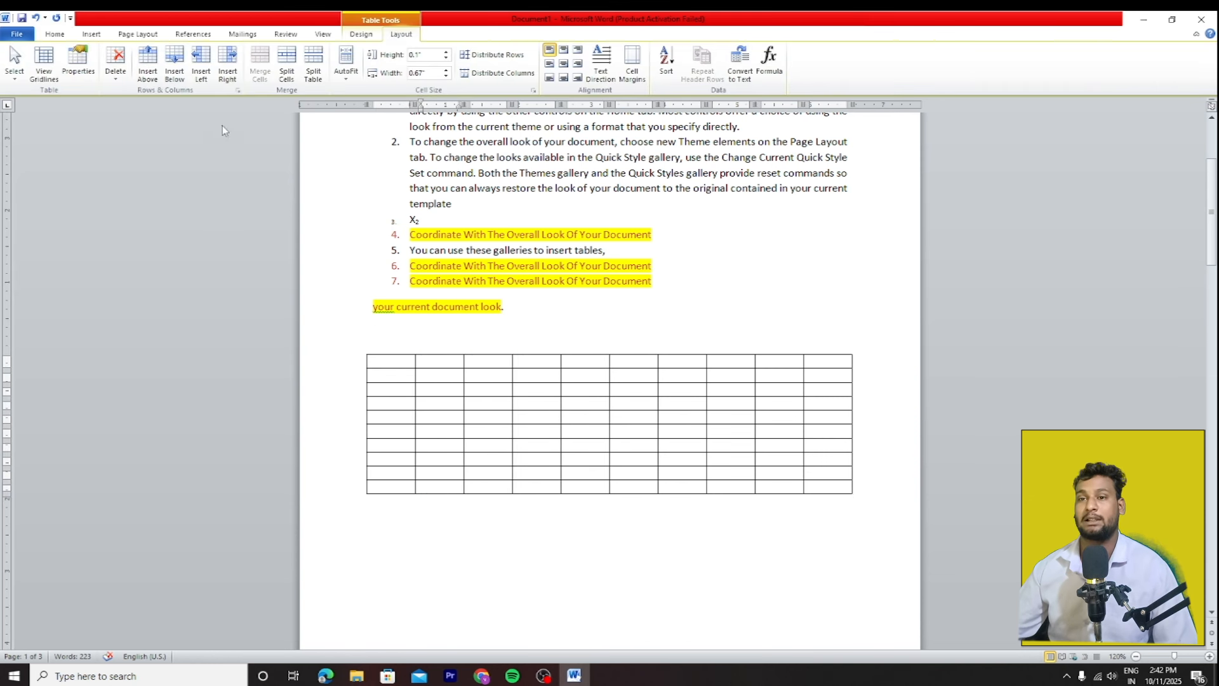
left_click(209, 65)
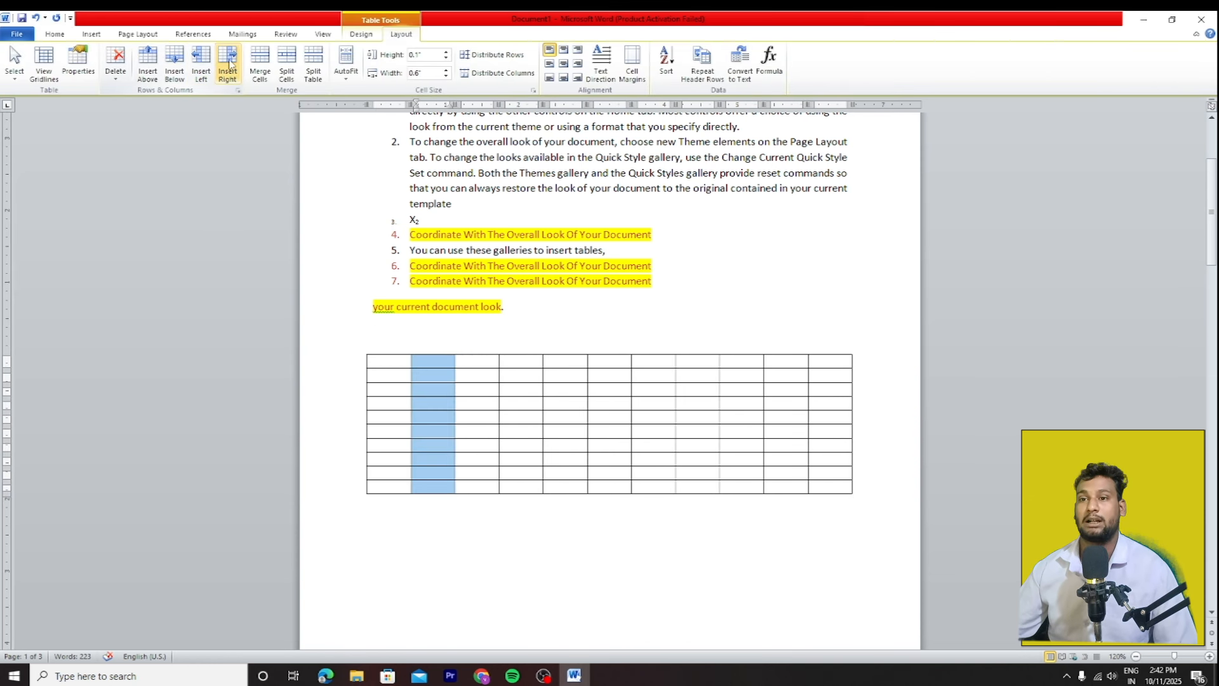
left_click(228, 65)
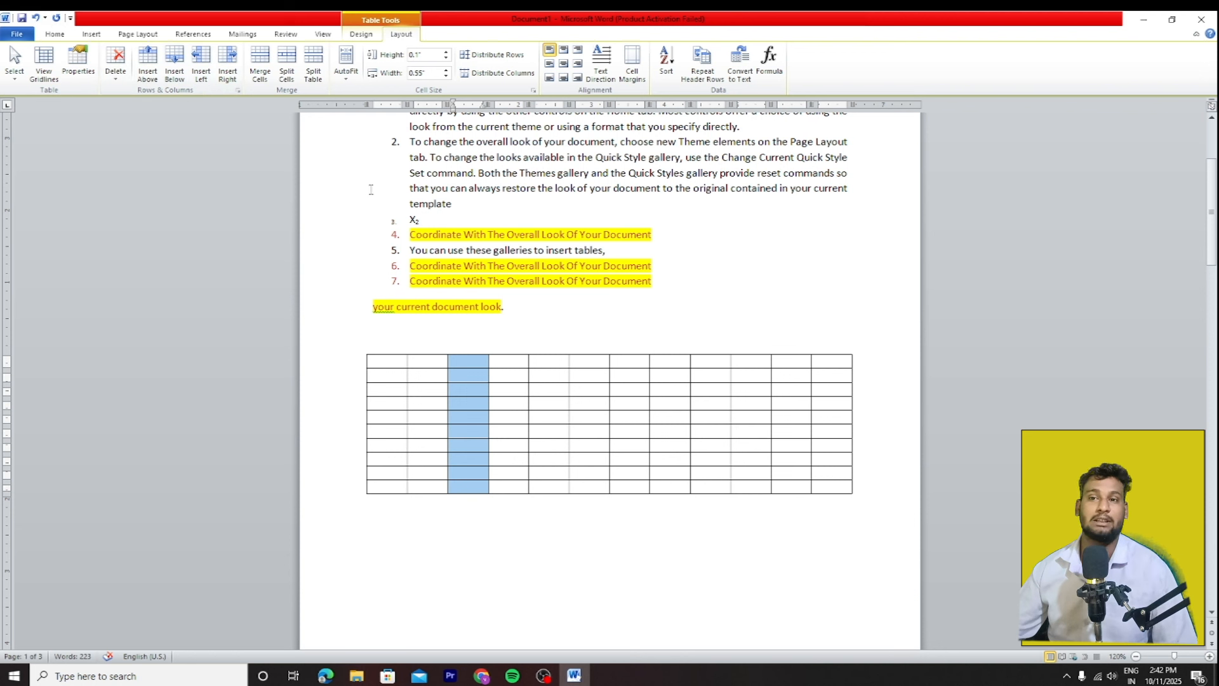
Step: Merge all cells of the table's fourth row into one, and select the whole table
left_click_drag(374, 403, 821, 410)
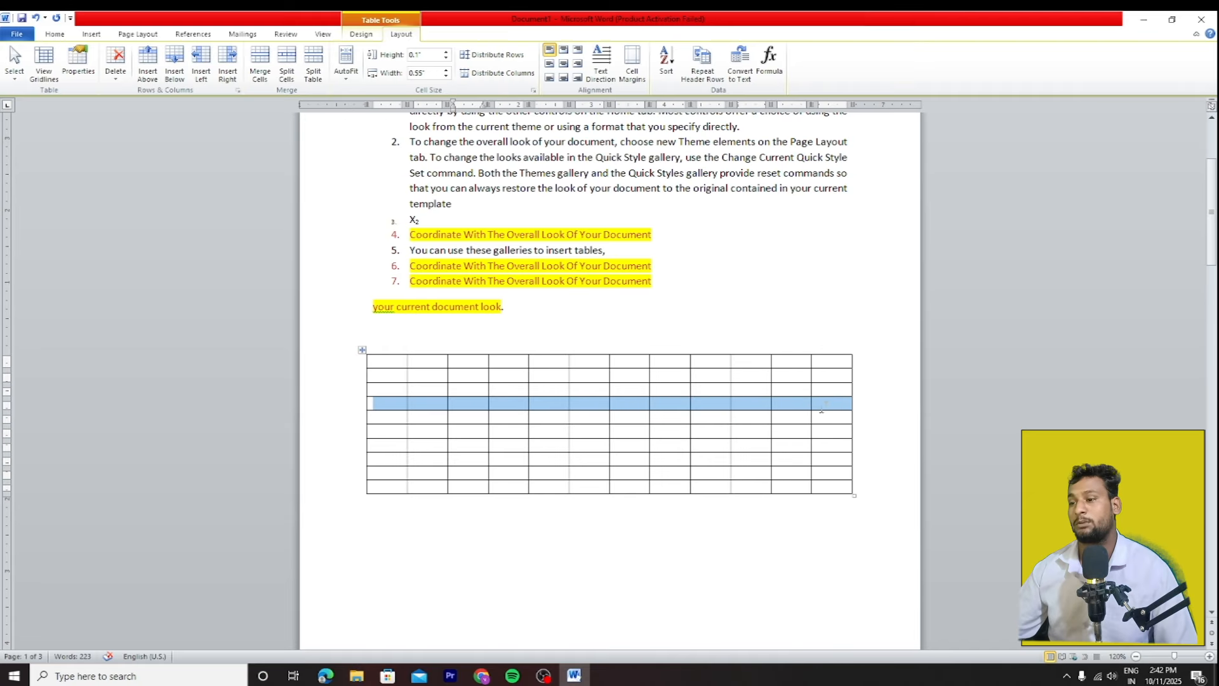
left_click(260, 62)
left_click(566, 564)
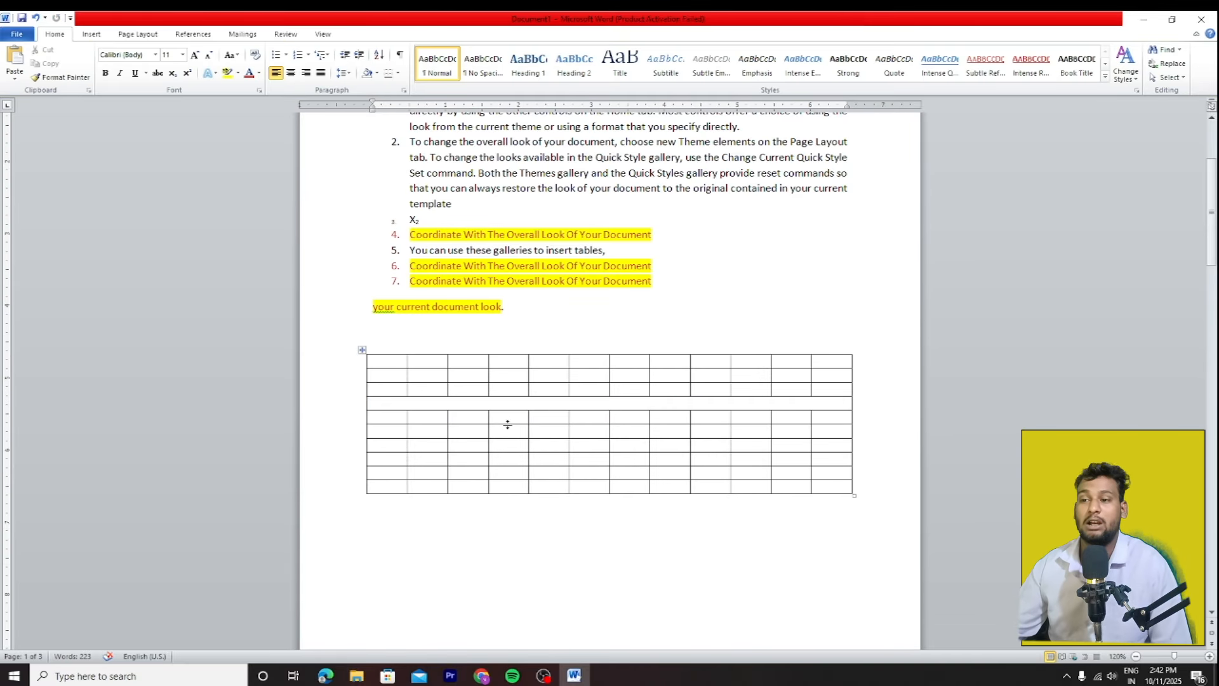
left_click(362, 349)
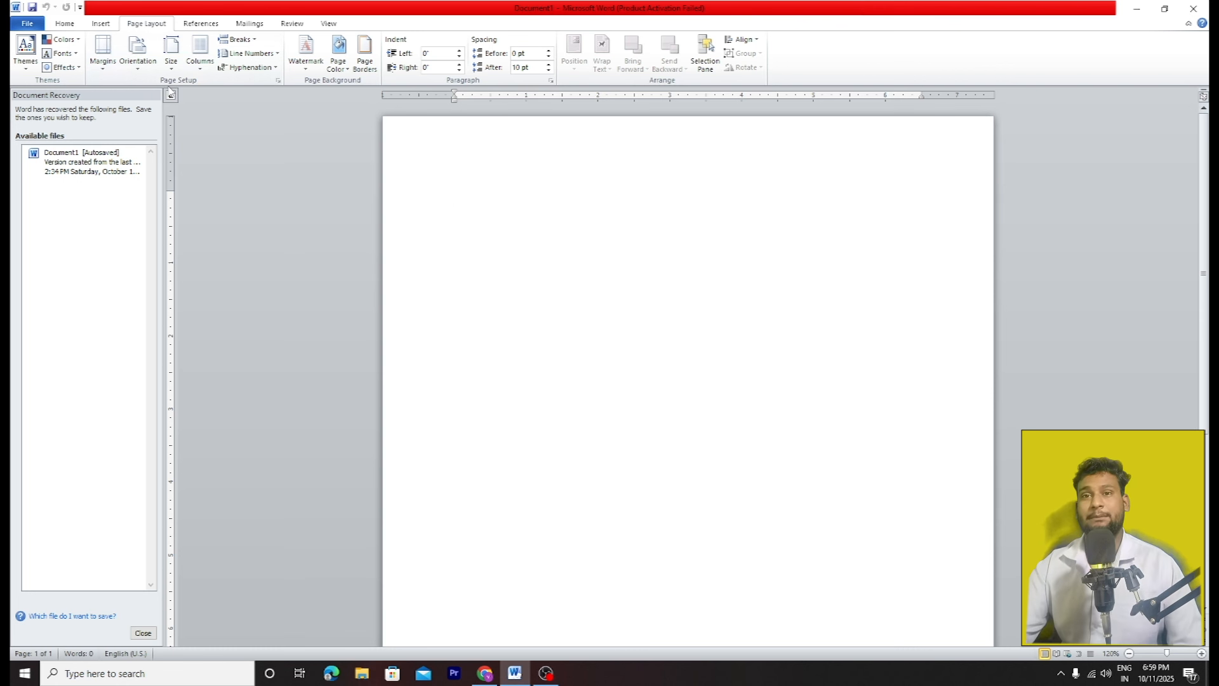
type("=rsnd")
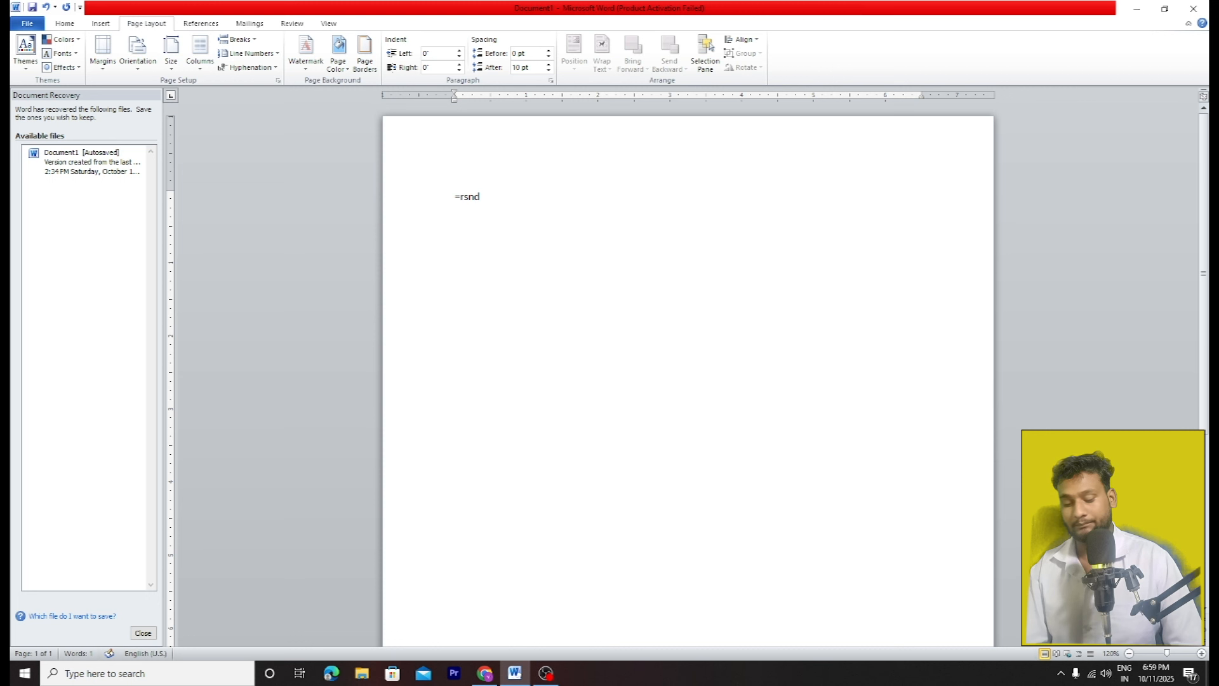
key("BackSpace")
key("BackSpace")
key("BackSpace")
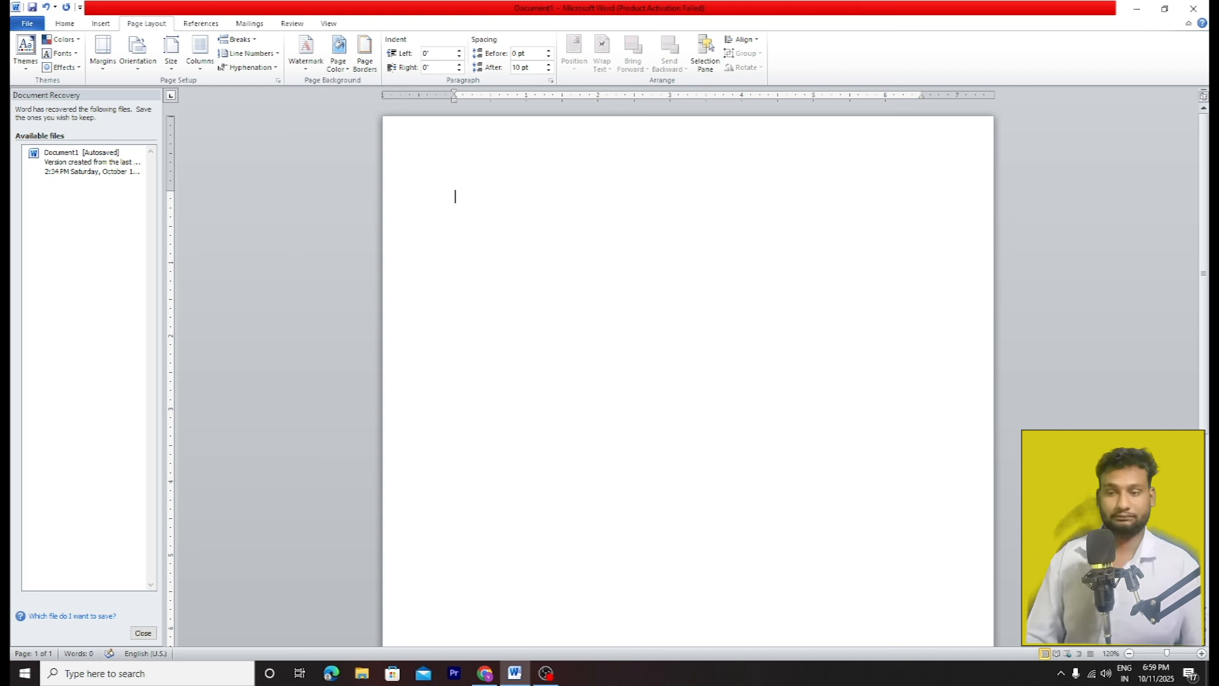
Step: Generate sample text in the empty document with the formula =Rand()
type("rand()")
key("Return")
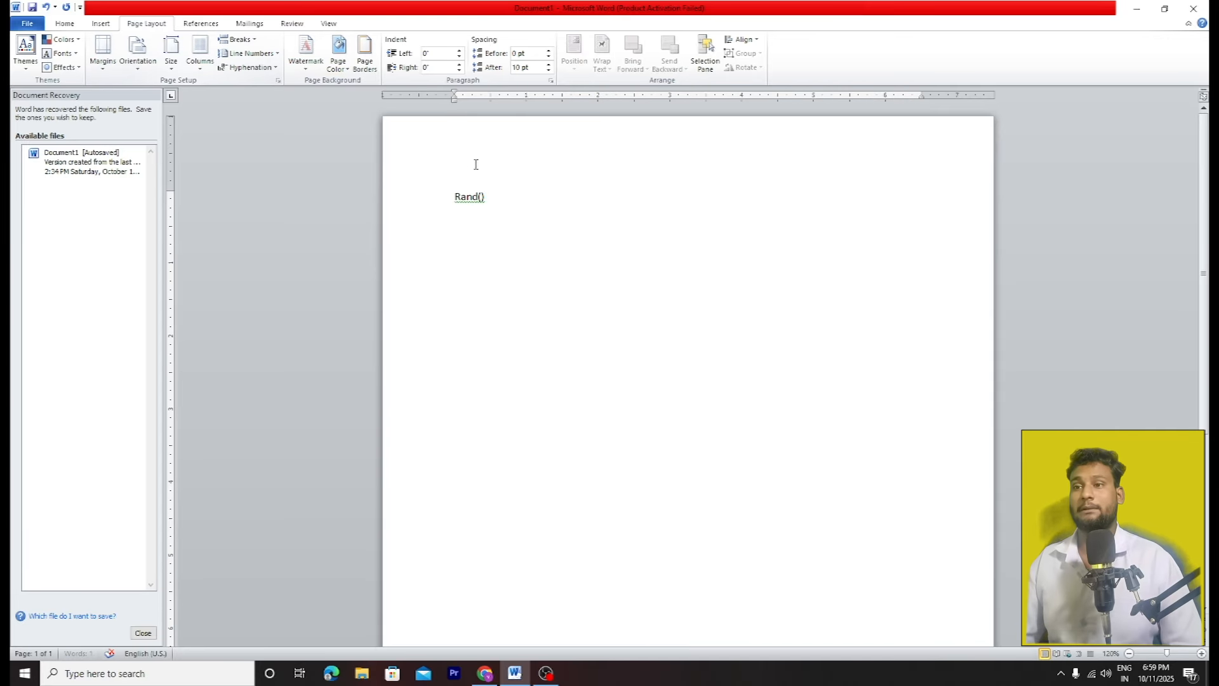
left_click(453, 196)
type("=")
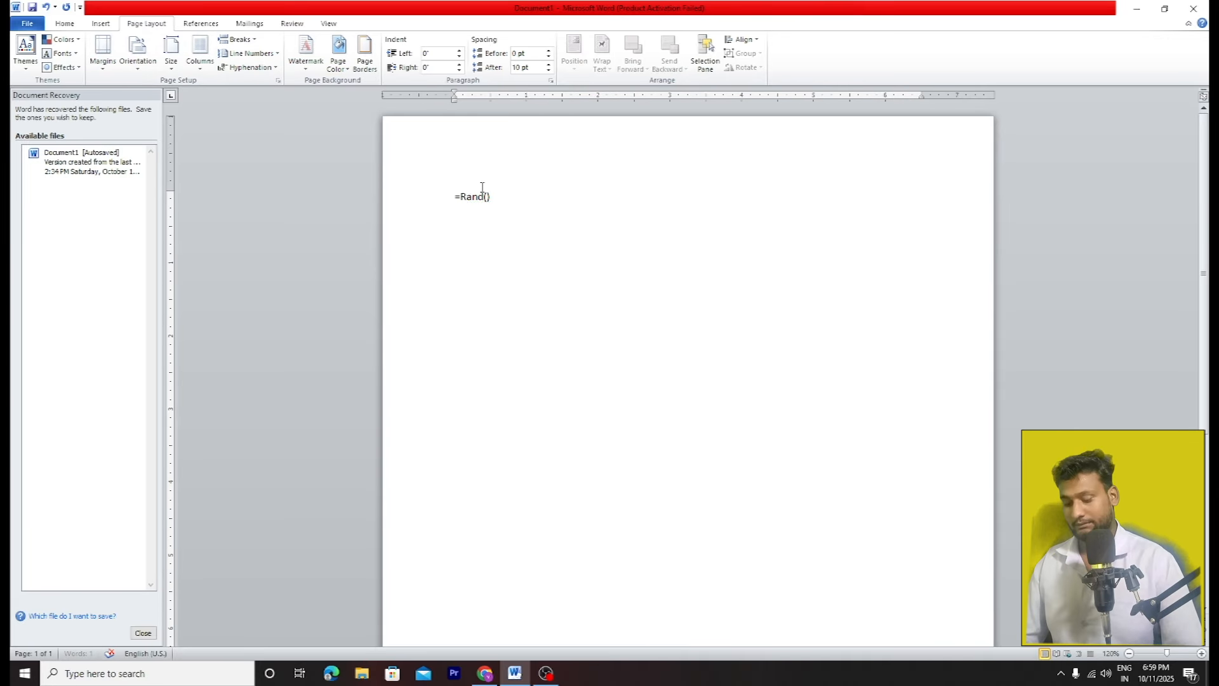
left_click(493, 190)
key("Return")
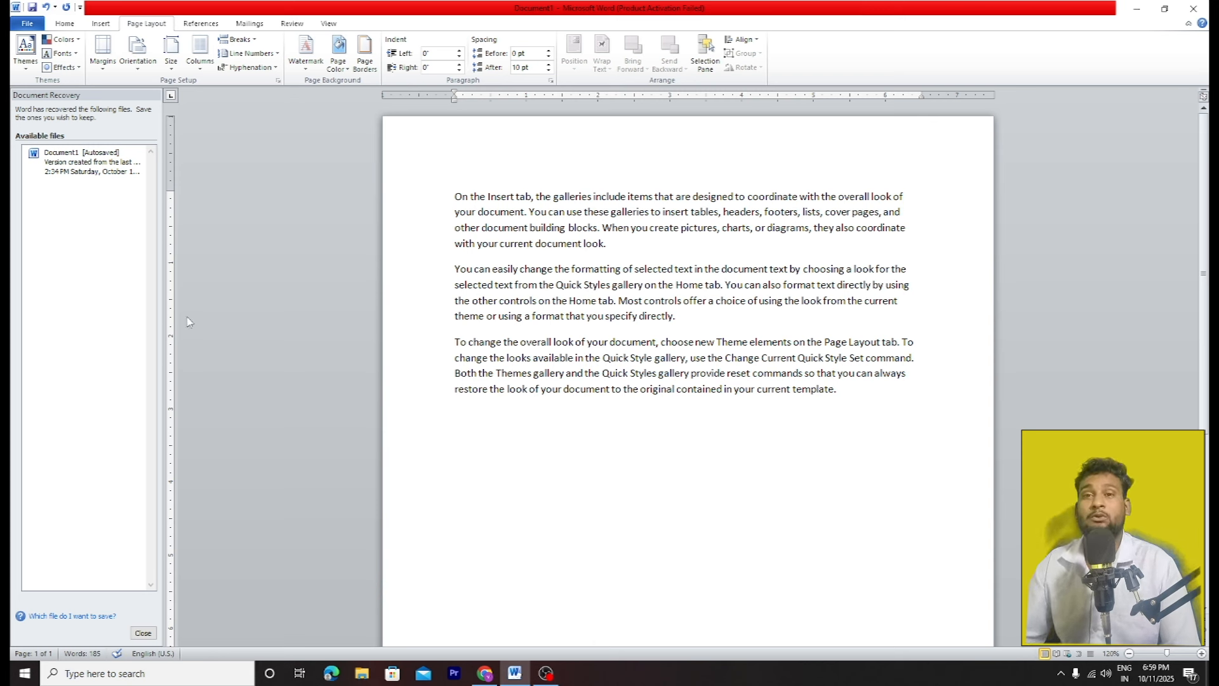
Step: Try the Last Custom Setting and Narrow margin presets on the sample text, and set the page margins to Moderate
left_click(107, 72)
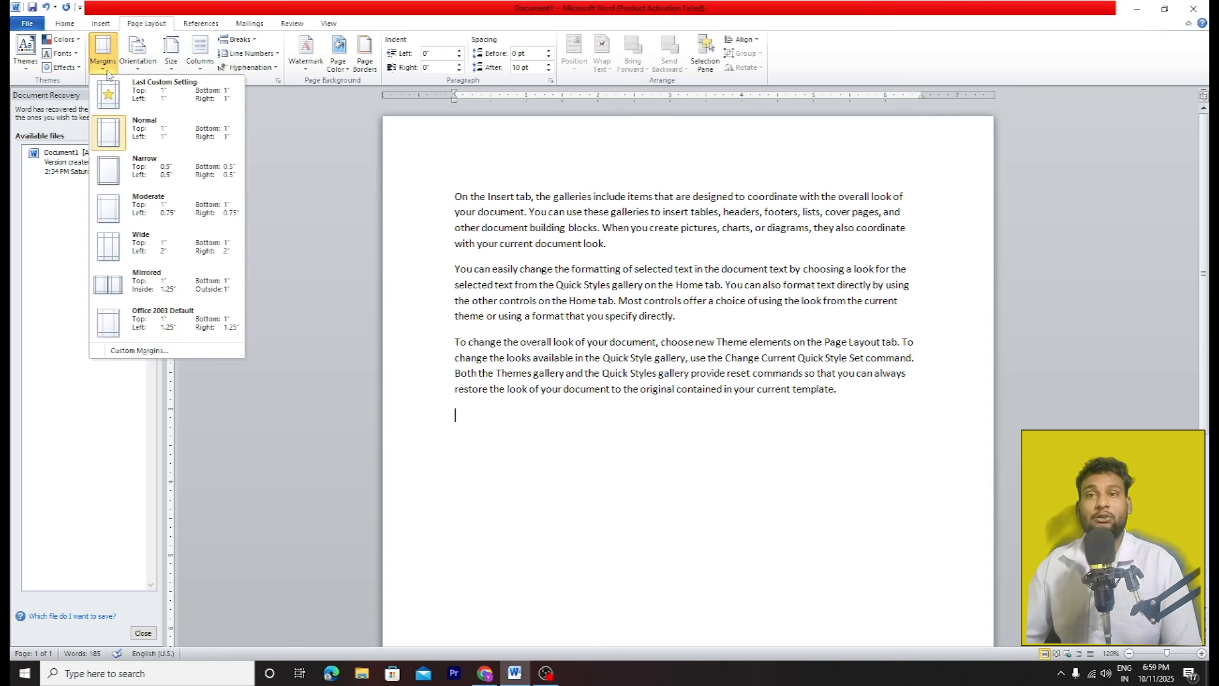
left_click(169, 97)
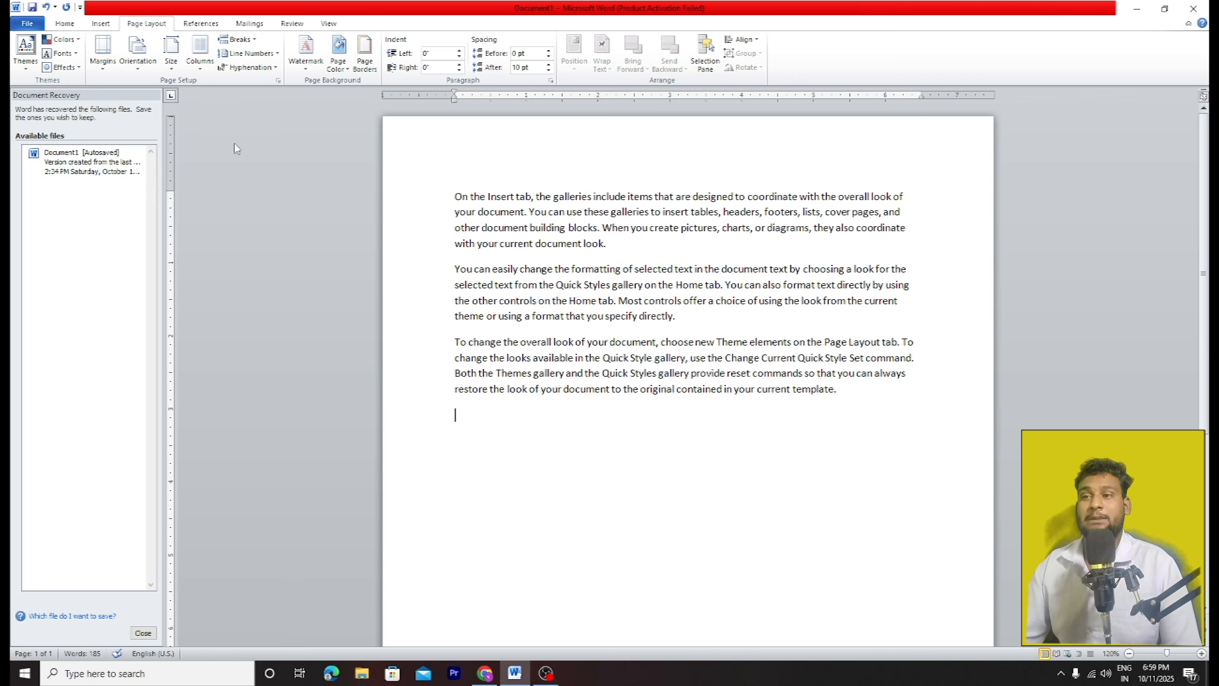
left_click(102, 58)
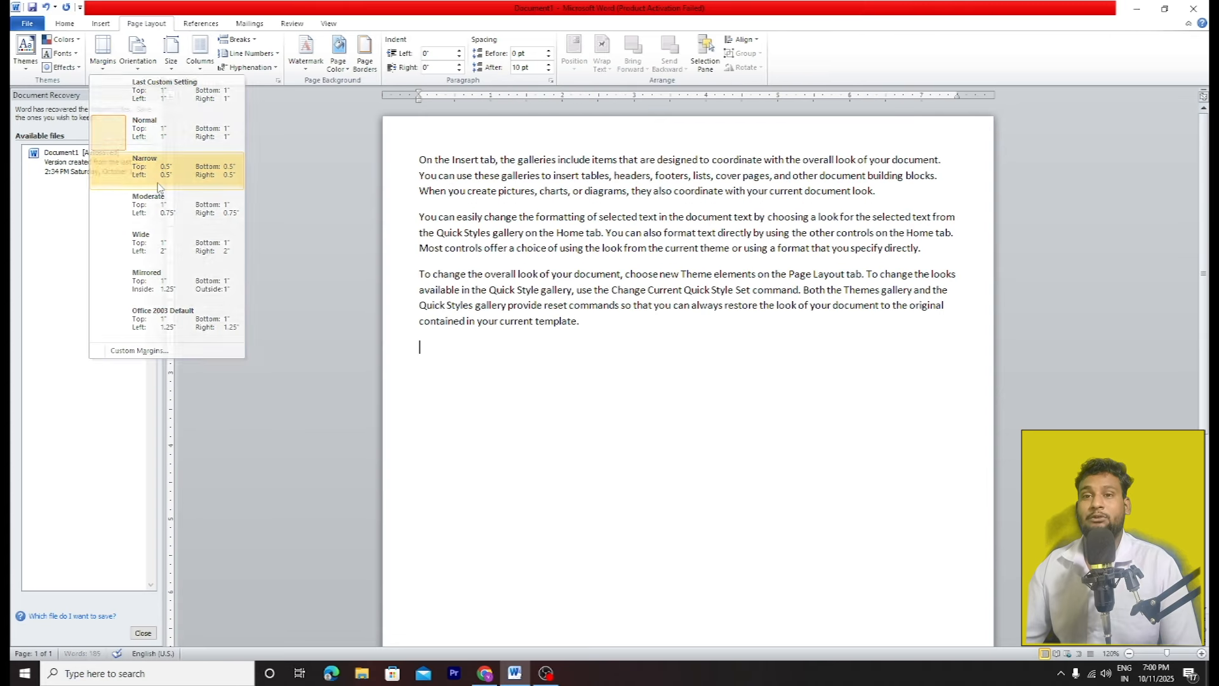
left_click(158, 187)
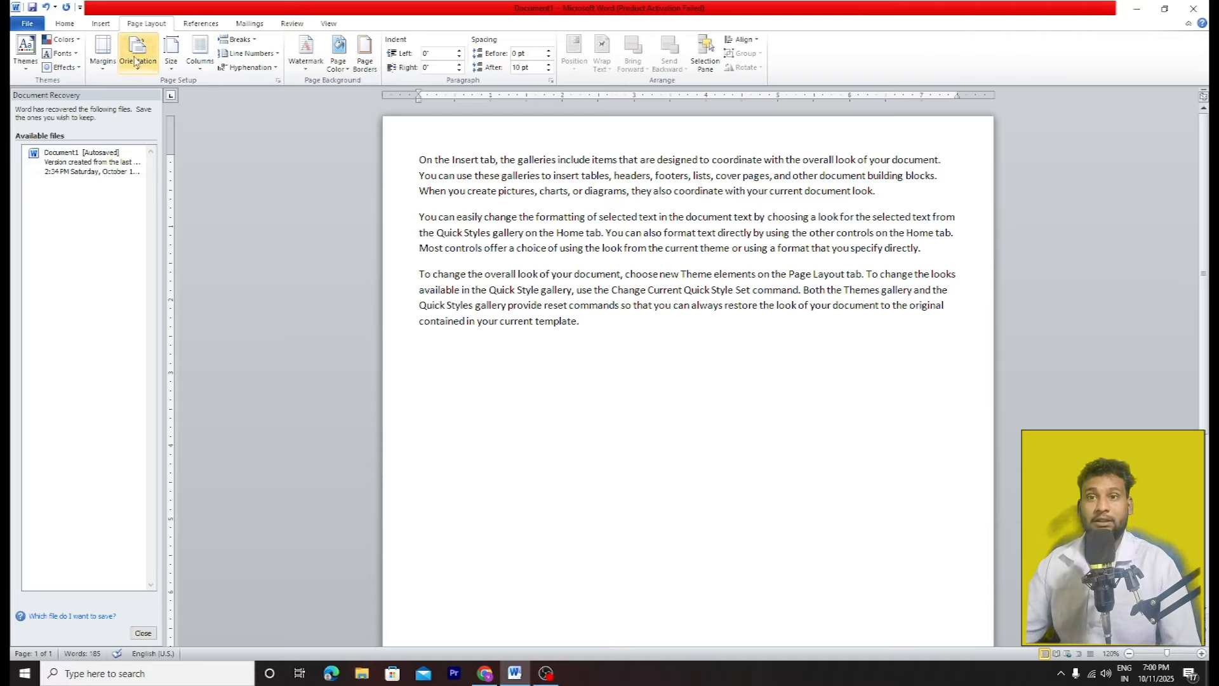
left_click(102, 55)
left_click(149, 202)
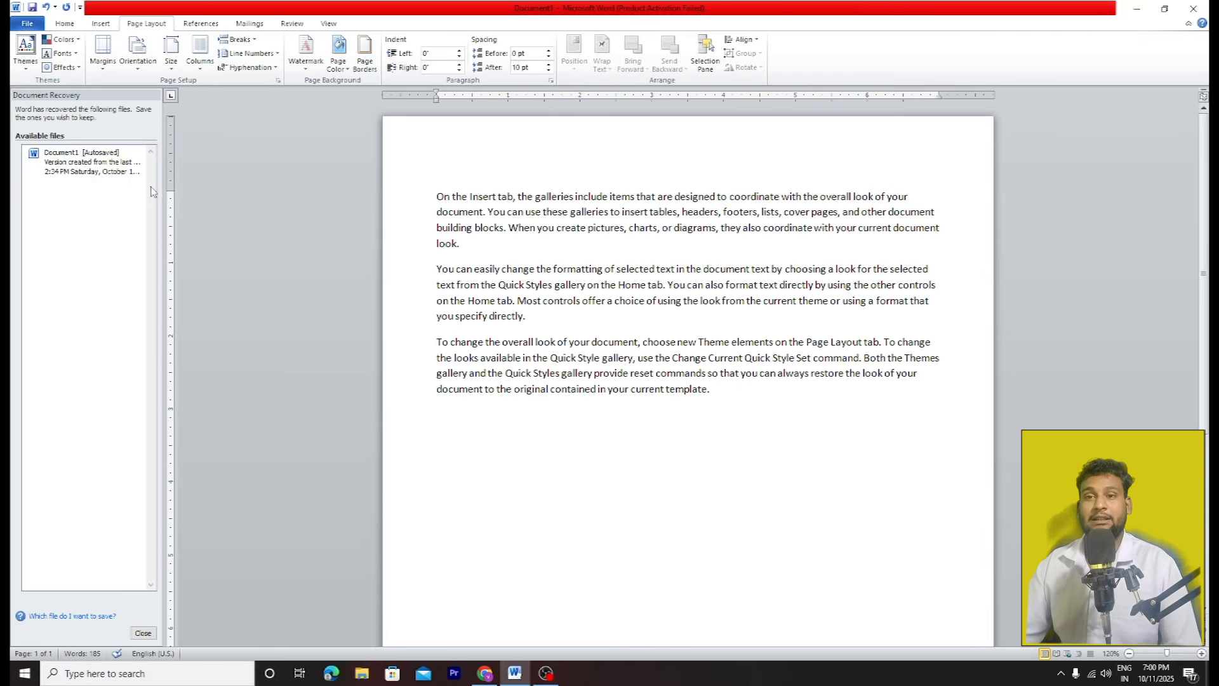
Step: Try the Wide margin preset on the sample text, and set the page margins to Office 2003 Default
left_click(104, 60)
left_click(149, 247)
left_click(108, 70)
left_click(148, 321)
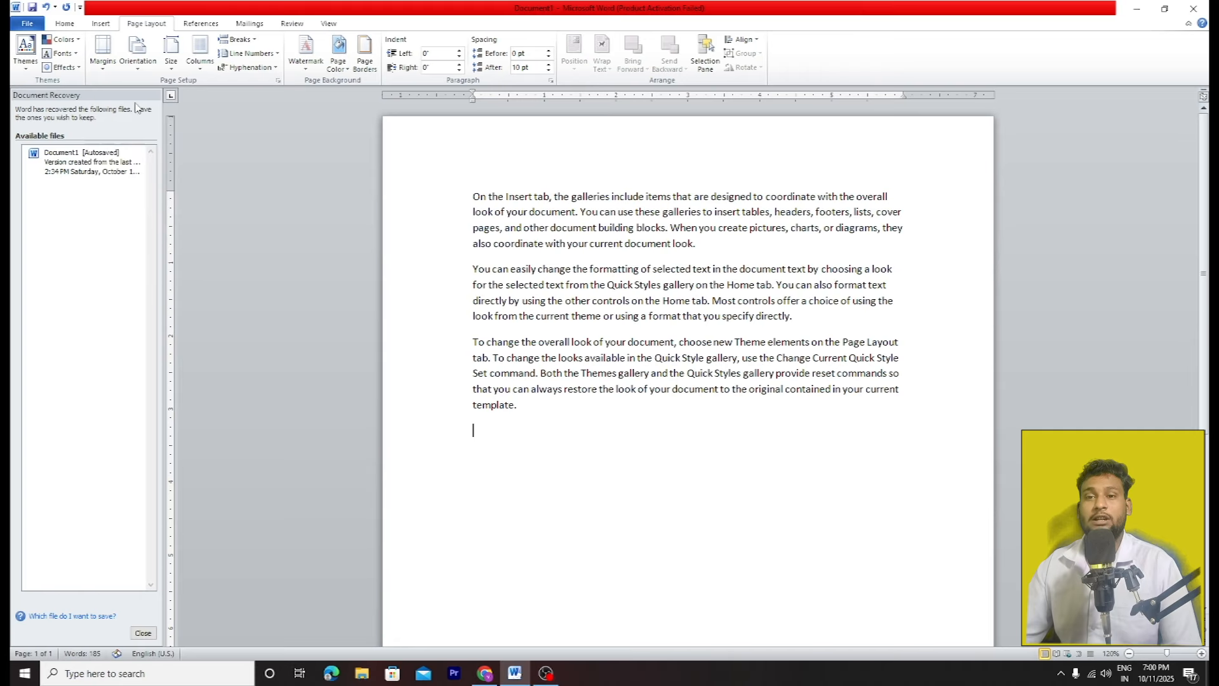
Step: Open the custom margin settings and set the top margin to 2.8"
left_click(108, 64)
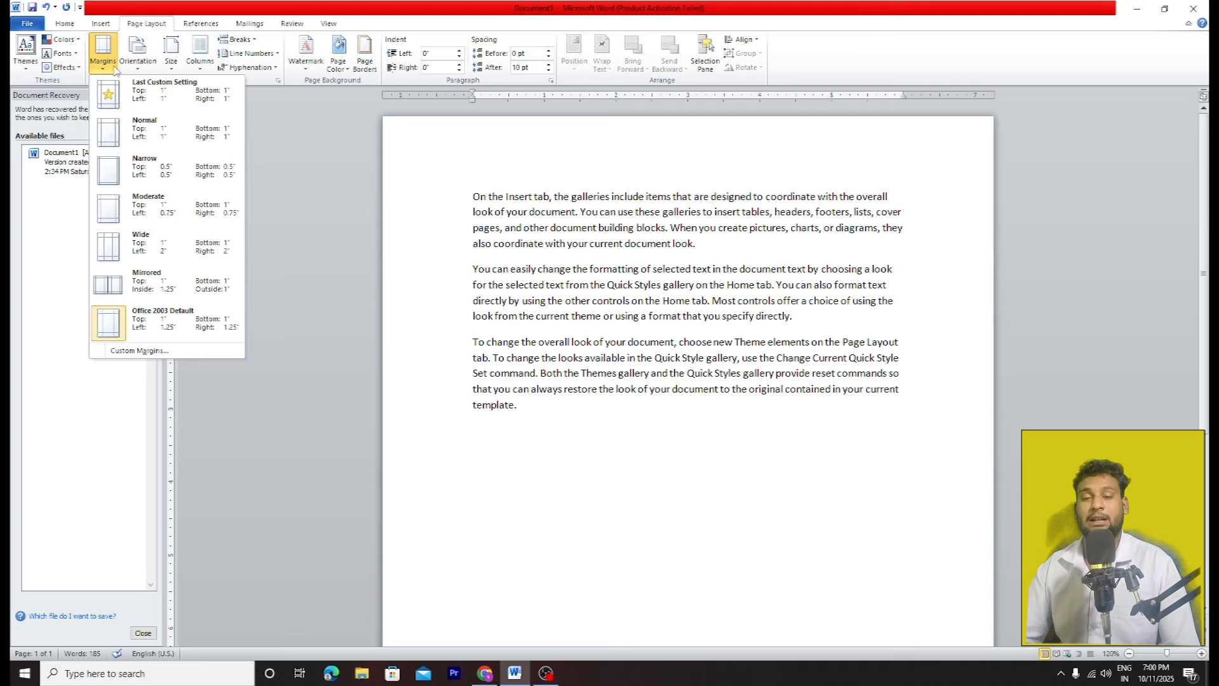
double_click(107, 67)
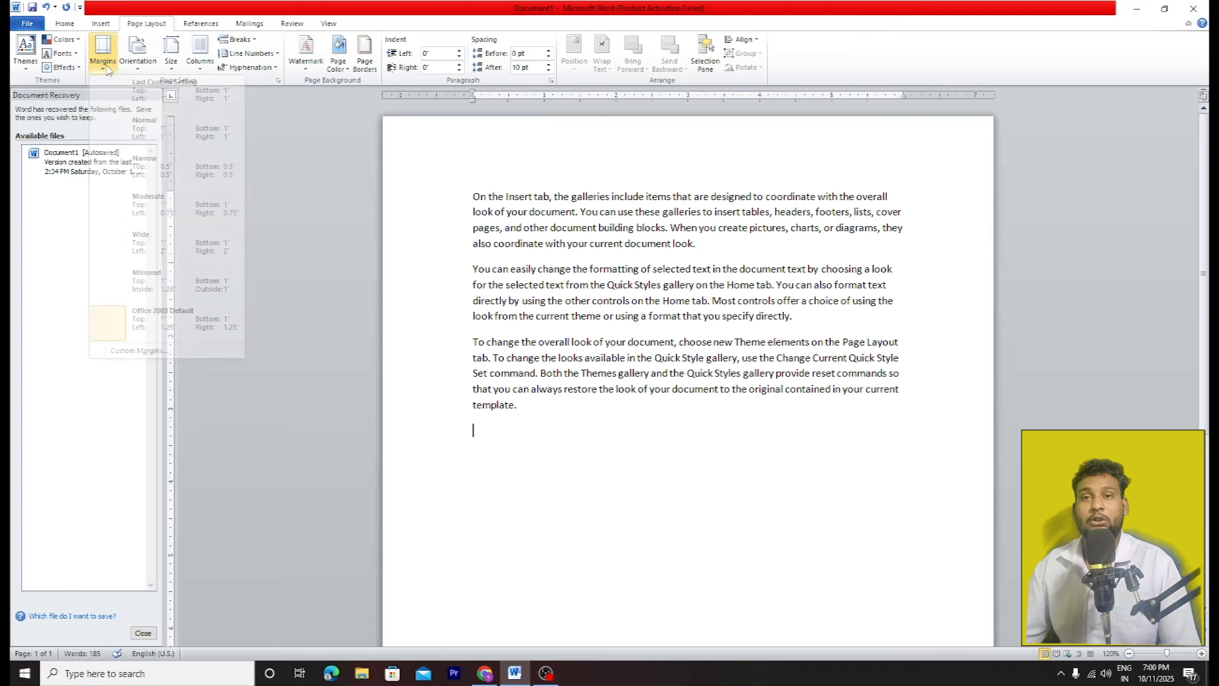
left_click(138, 349)
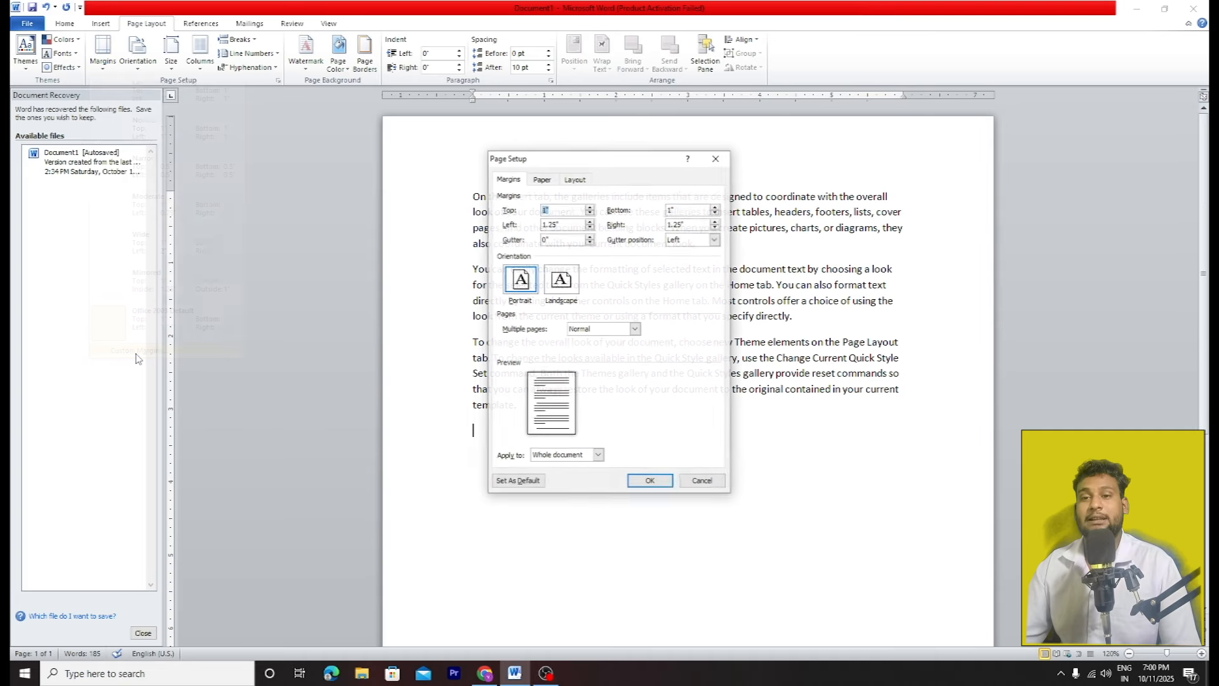
left_click(589, 208)
left_click(590, 208)
left_click(590, 208)
left_click(590, 208)
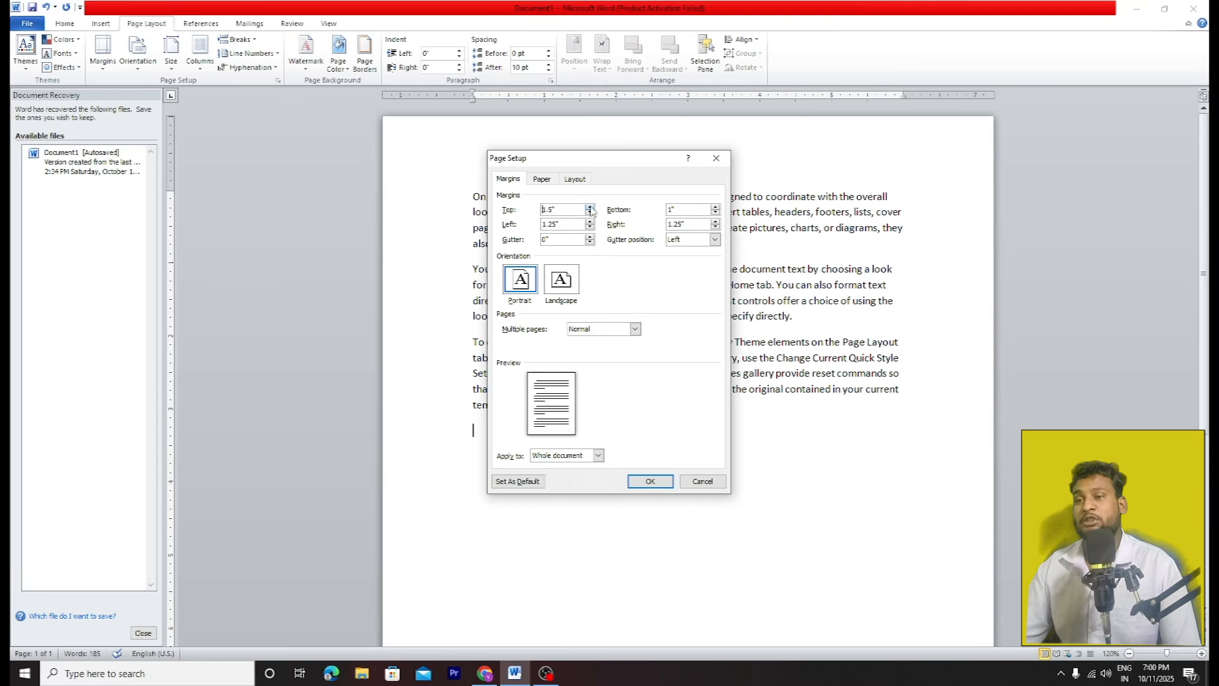
left_click(590, 207)
left_click(589, 207)
left_click(590, 207)
left_click(590, 207)
left_click(590, 207)
left_click(590, 207)
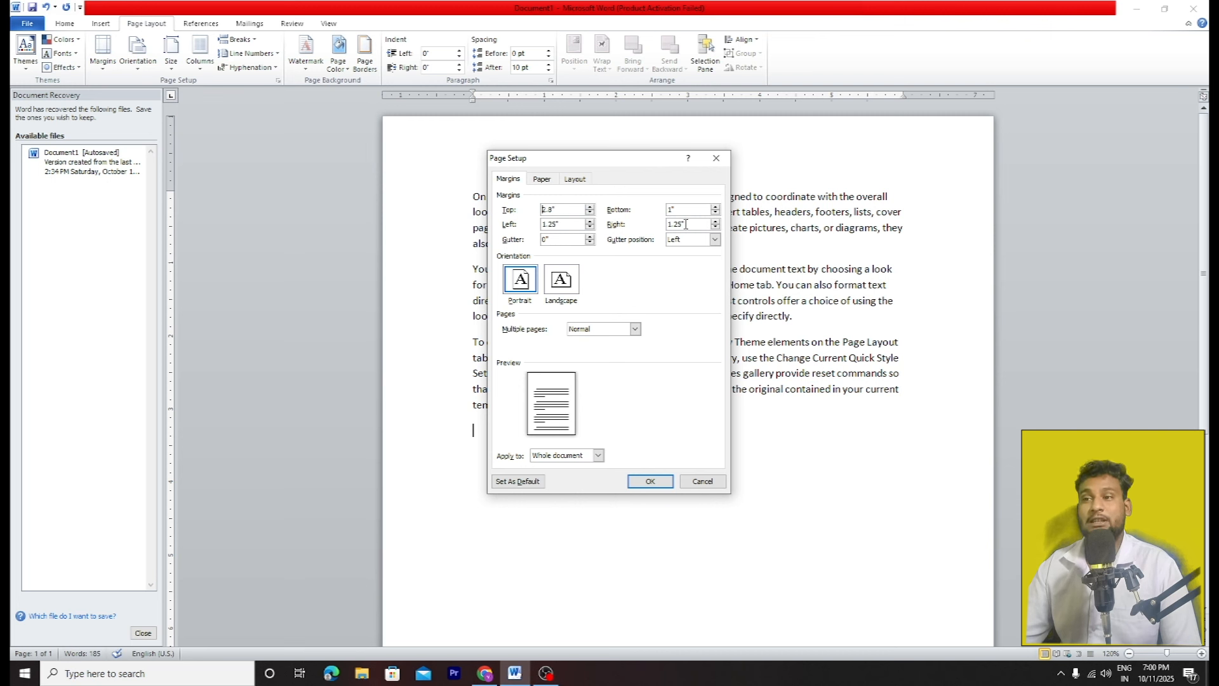
Step: Set the bottom margin to 1.9", the left to 1" and the right to 1.5", and apply the custom margins
left_click(716, 208)
left_click(717, 208)
left_click(716, 208)
left_click(716, 208)
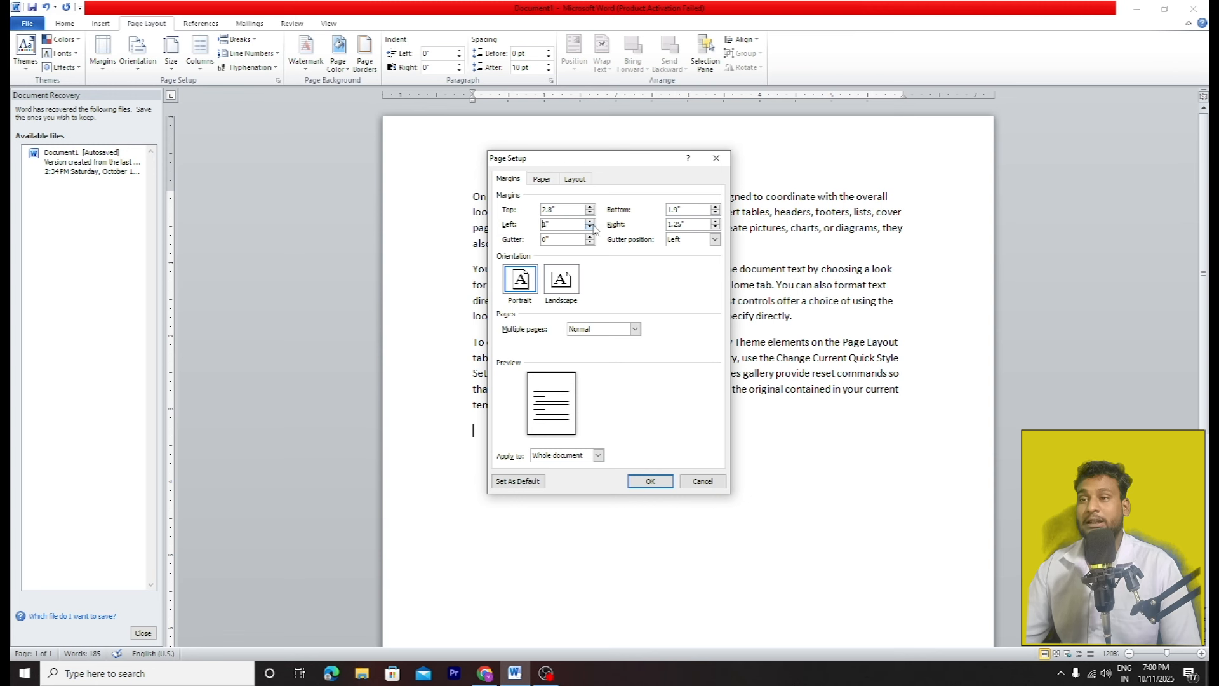
key("Tab")
type("1.5")
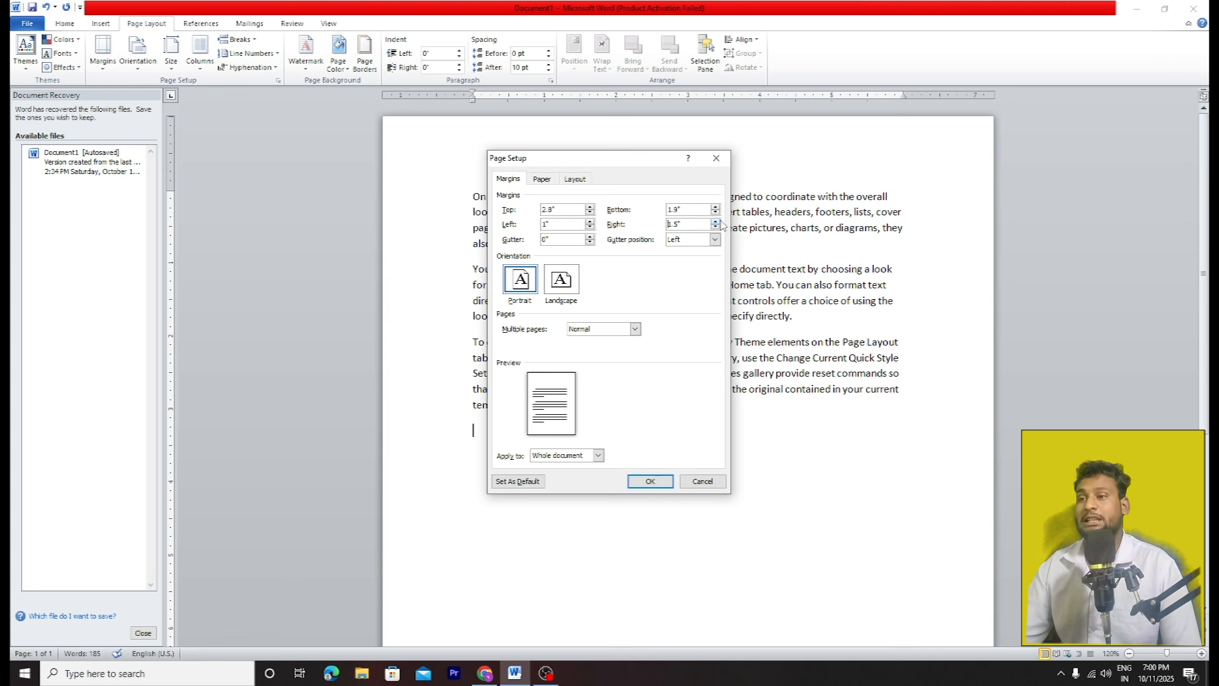
left_click(650, 481)
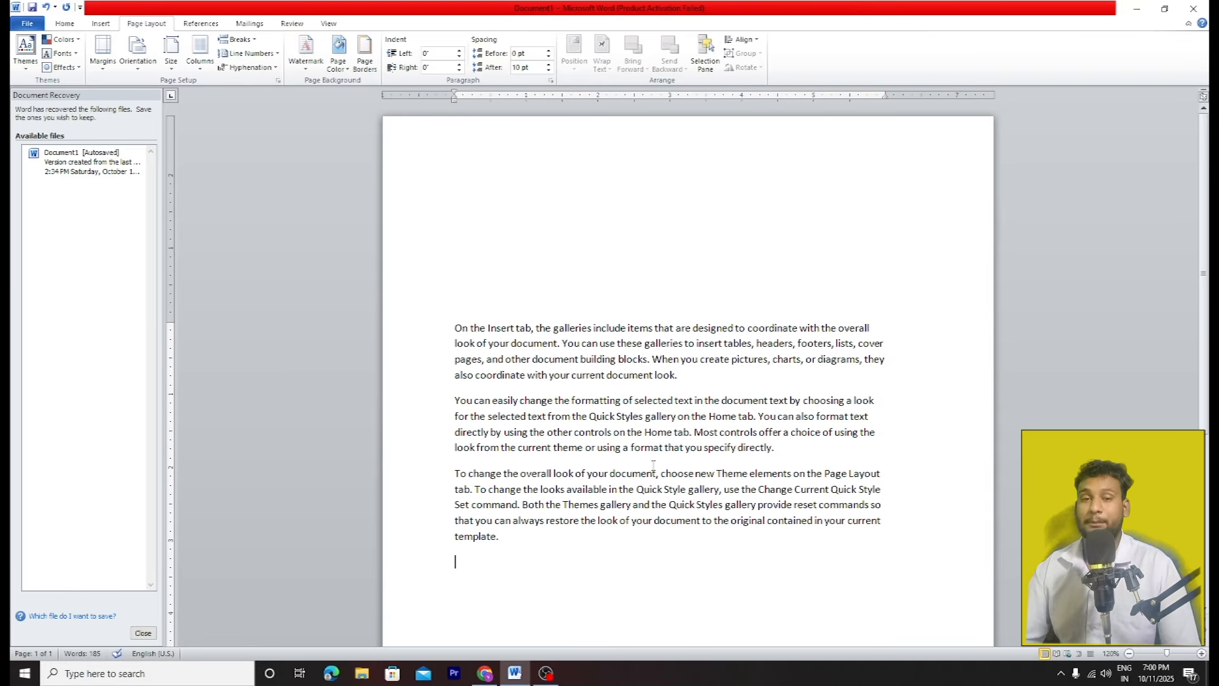
Step: Switch the page orientation to Landscape and back to Portrait
left_click(135, 63)
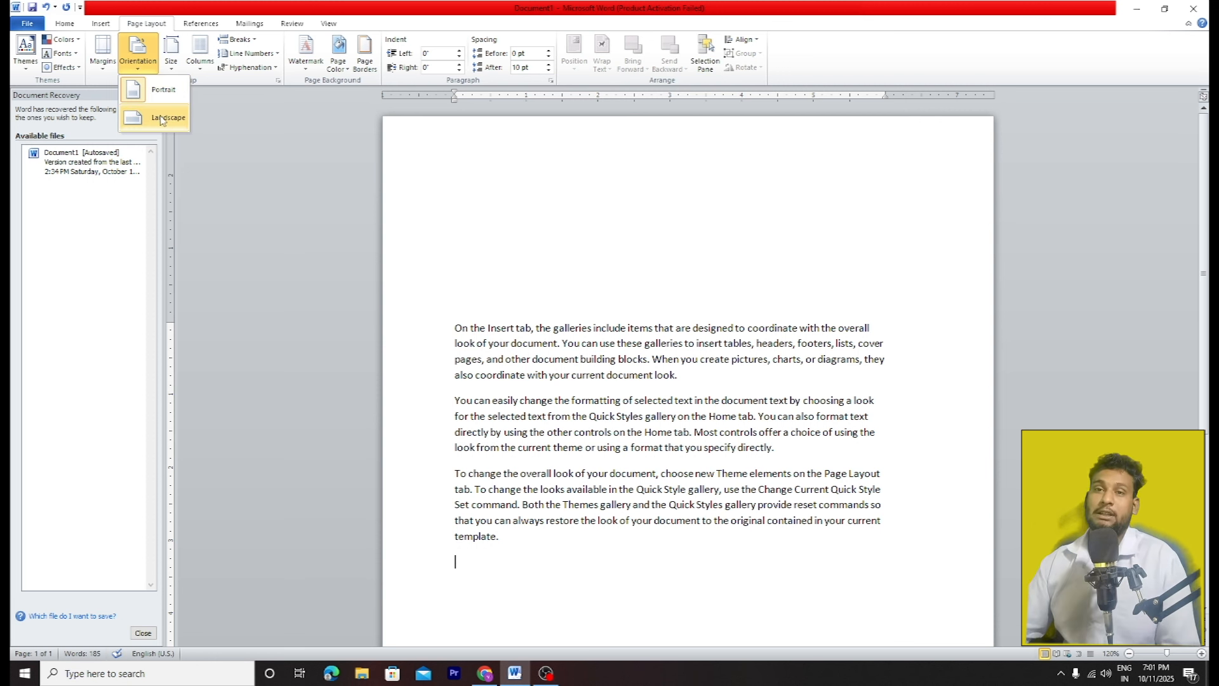
left_click(152, 117)
left_click(151, 67)
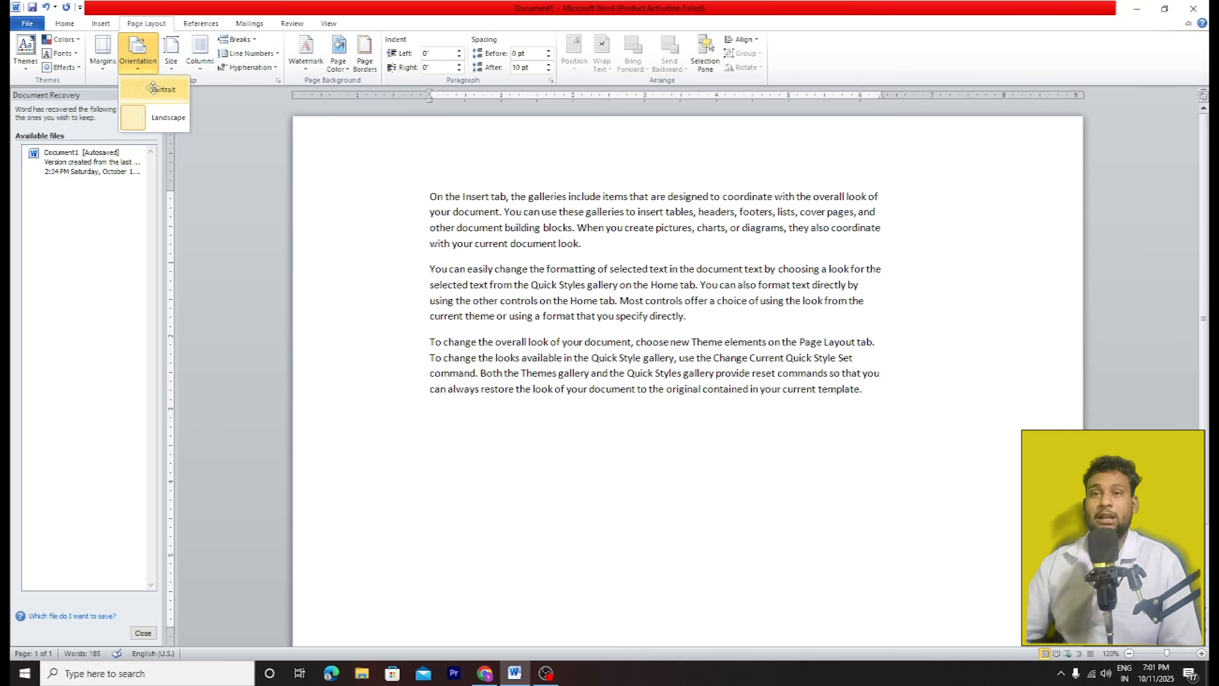
left_click(152, 89)
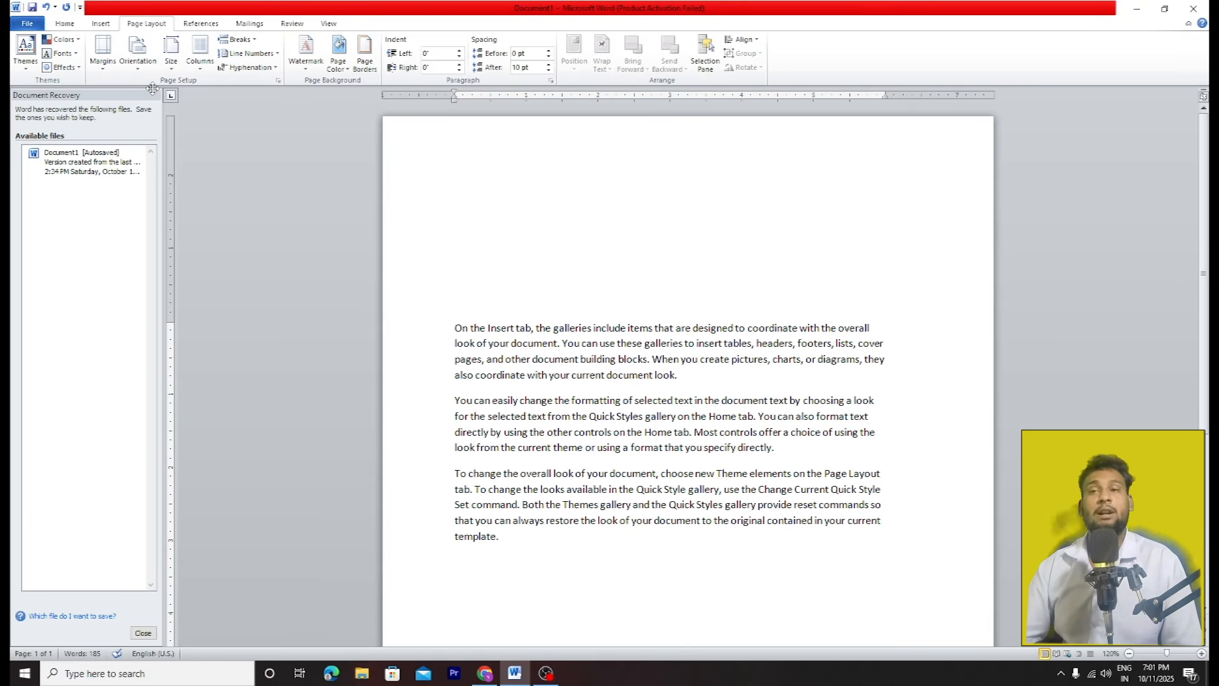
Step: Set the document's paper size to A4
left_click(171, 56)
left_click(312, 171)
scroll(515, 160, "down", 6)
scroll(517, 180, "up", 6)
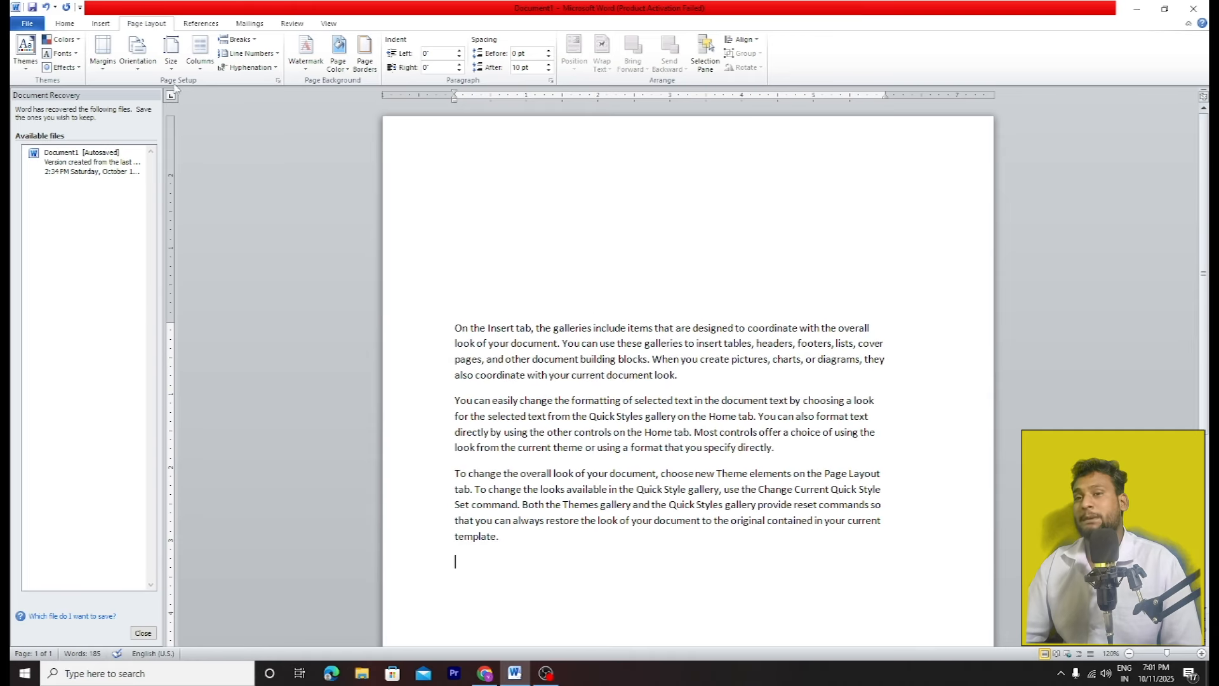
left_click(172, 58)
left_click(191, 92)
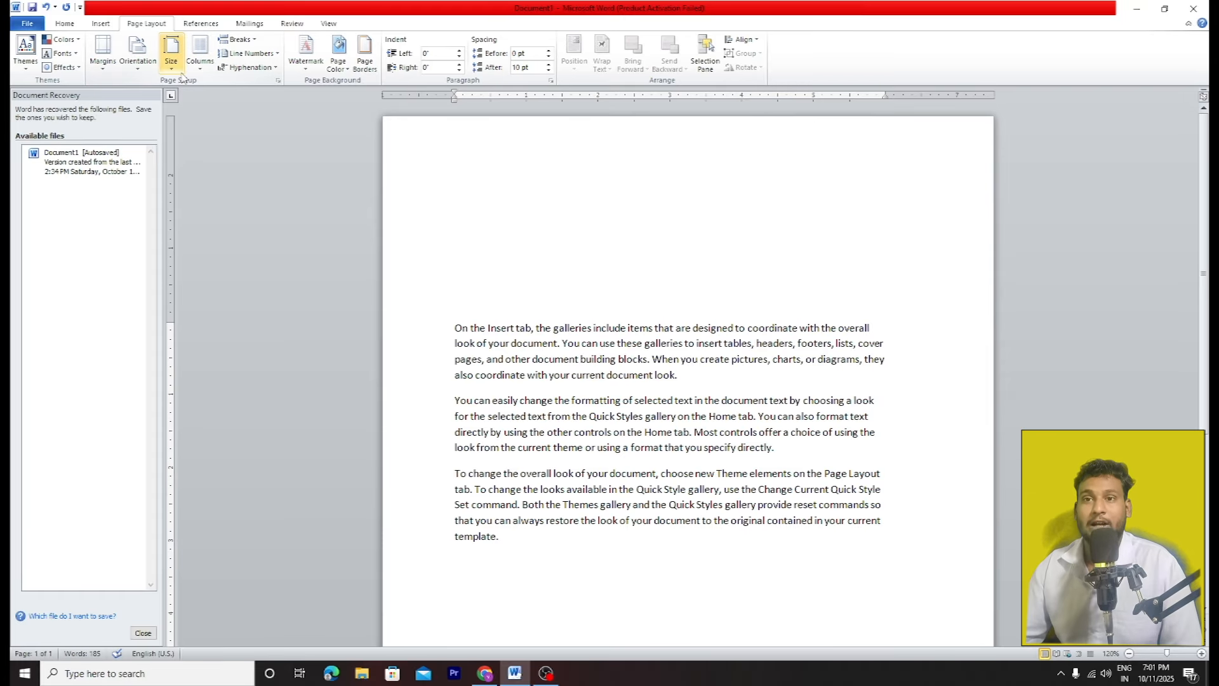
left_click(171, 55)
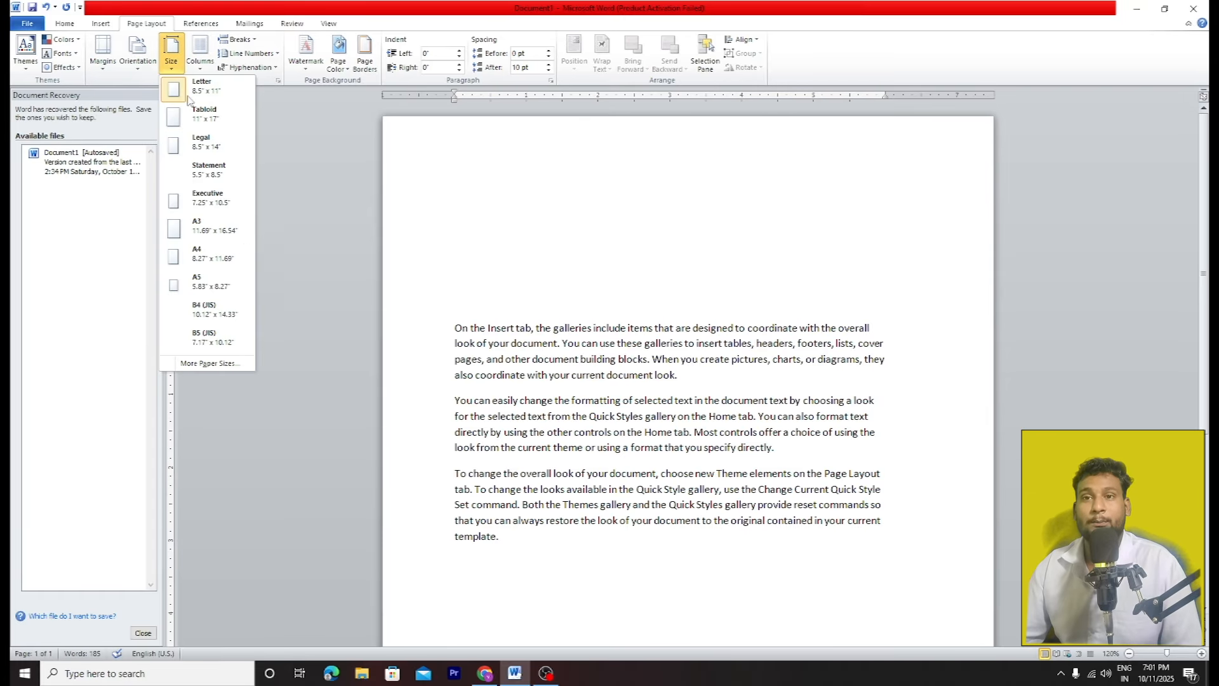
left_click(217, 255)
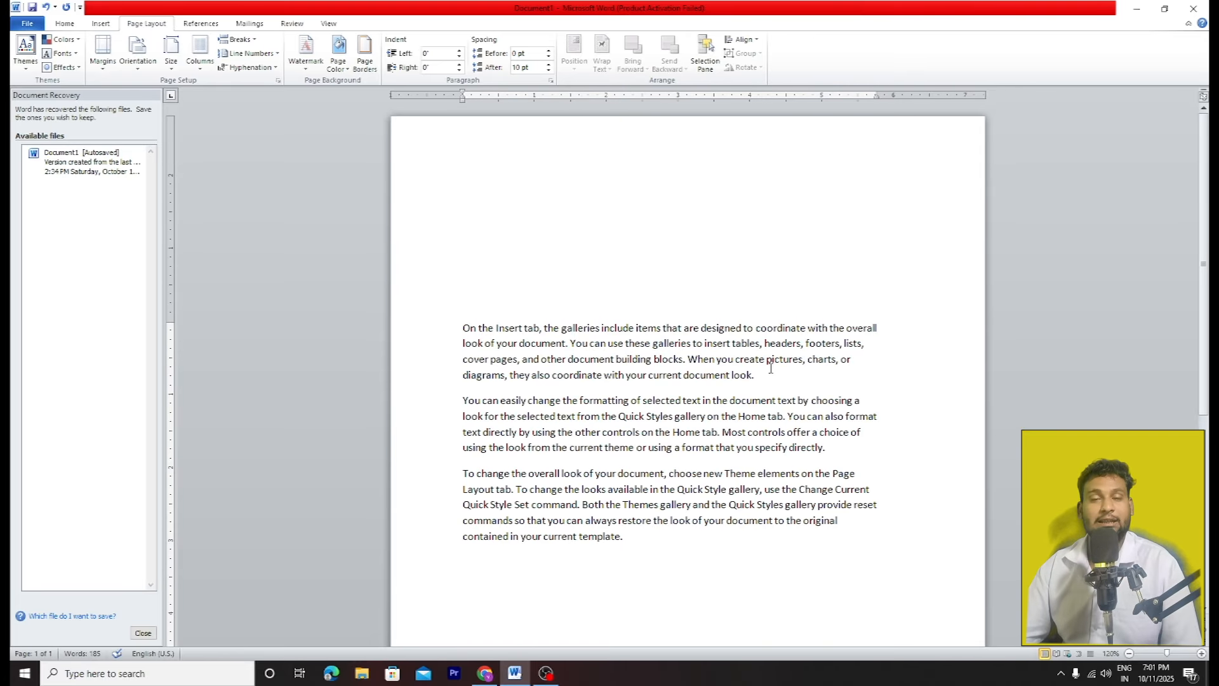
Step: Apply a custom paper size with a width of 10" and a height of 5" to the whole document
left_click(170, 52)
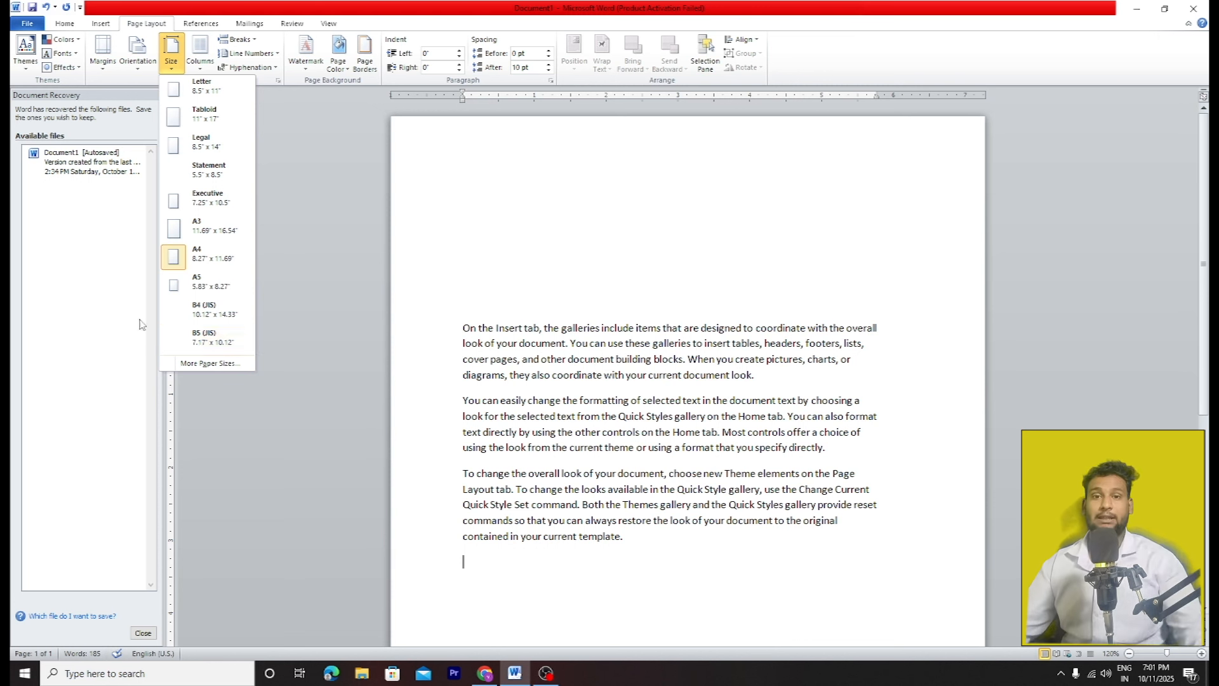
left_click(193, 362)
left_click(580, 224)
double_click(580, 224)
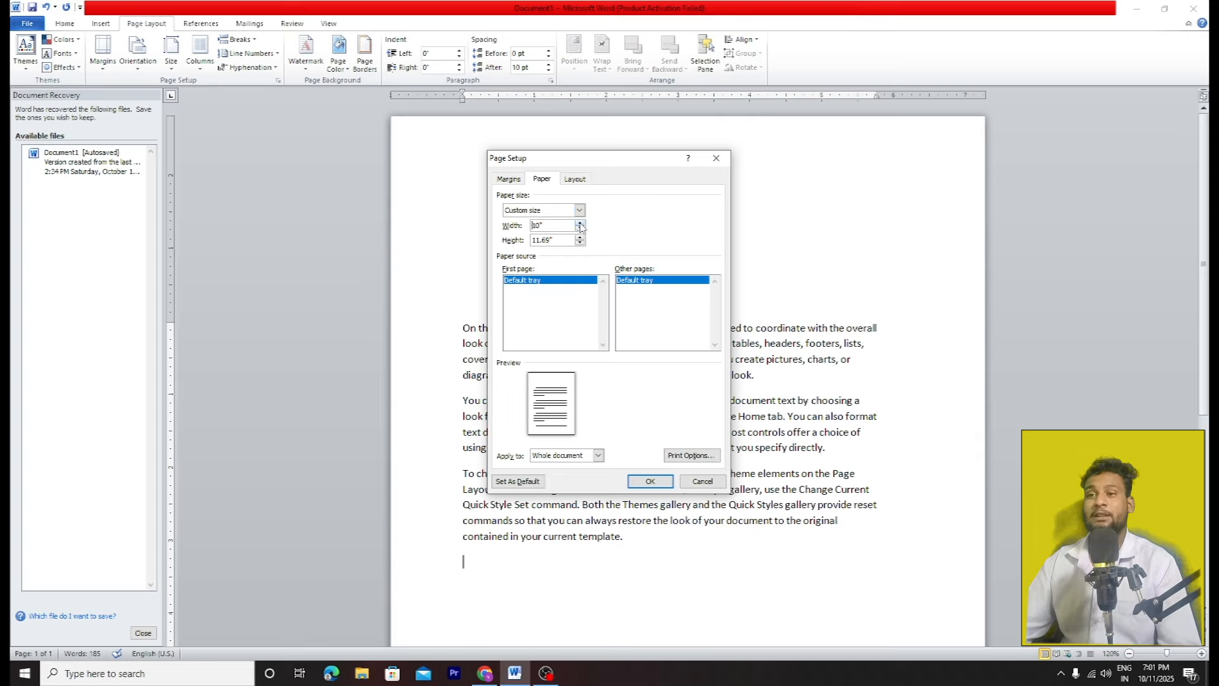
left_click(581, 224)
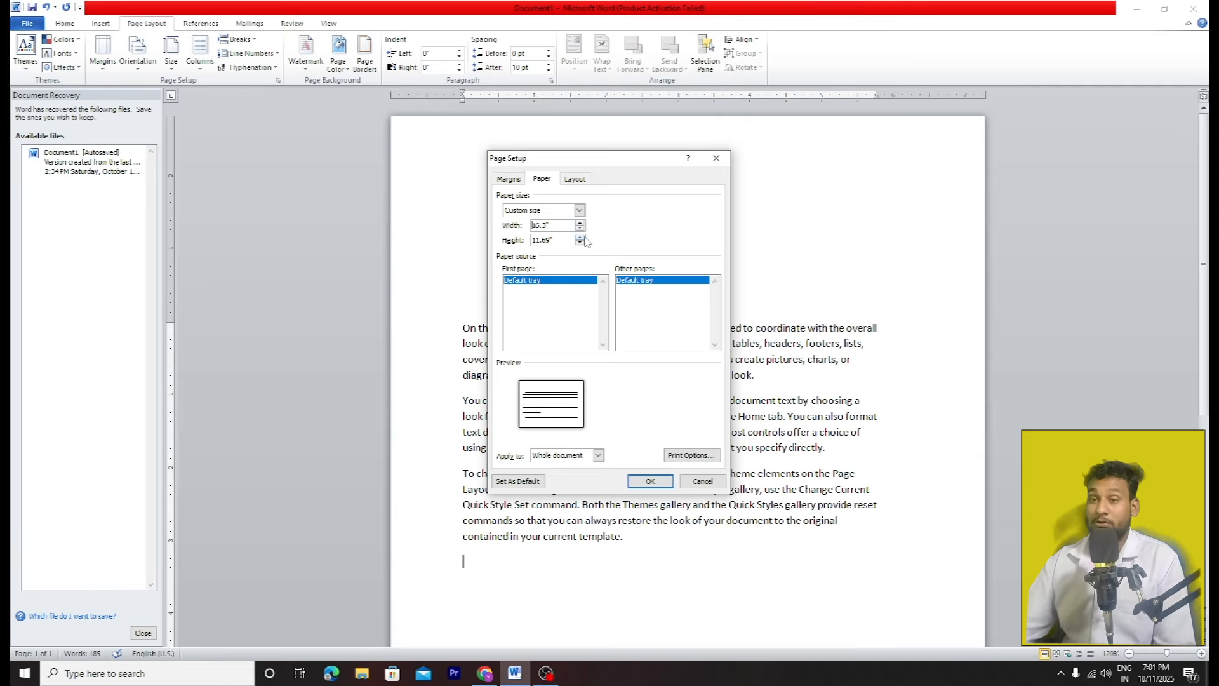
left_click(580, 237)
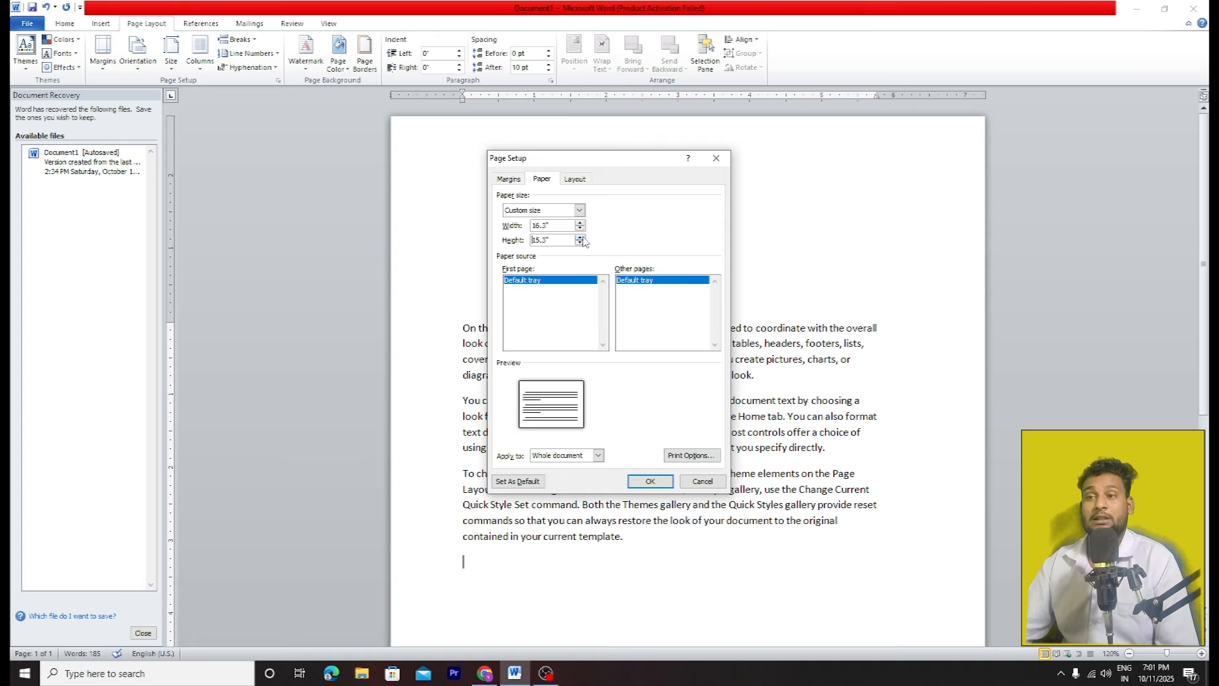
double_click(580, 237)
key("BackSpace")
left_click_drag(548, 226, 506, 225)
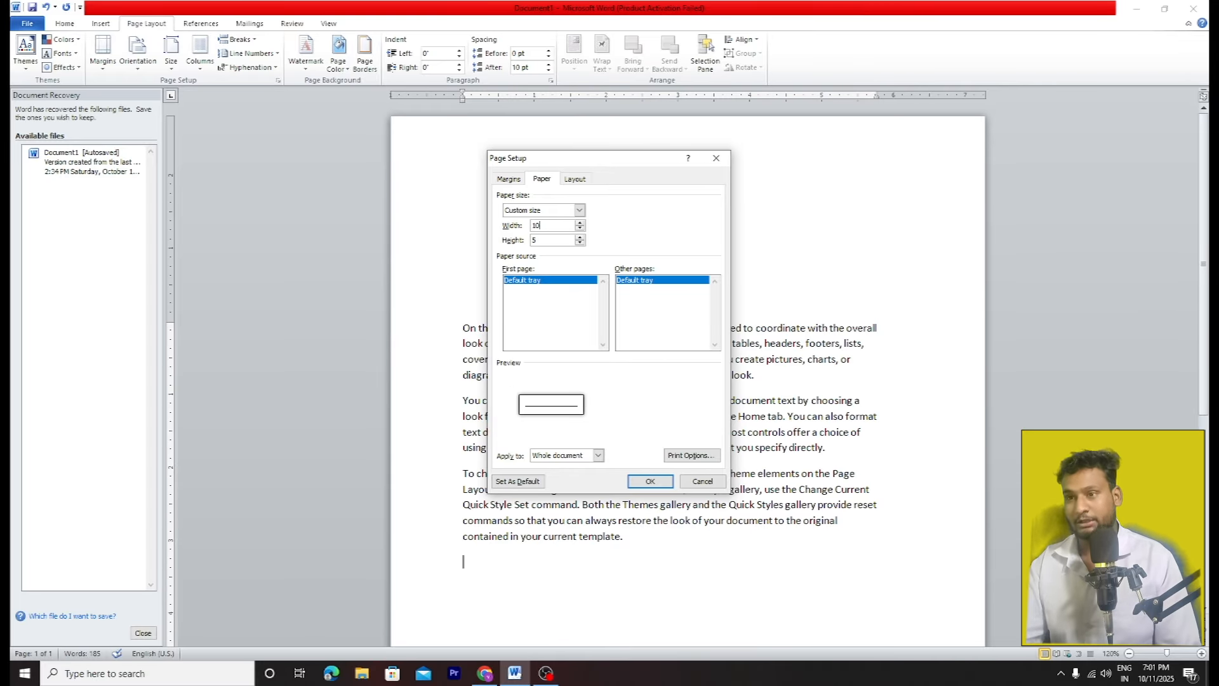
left_click(650, 480)
Step: Look through the resized pages up to the first one, and undo the custom and A4 paper size changes
scroll(617, 450, "up", 10)
scroll(540, 422, "up", 4)
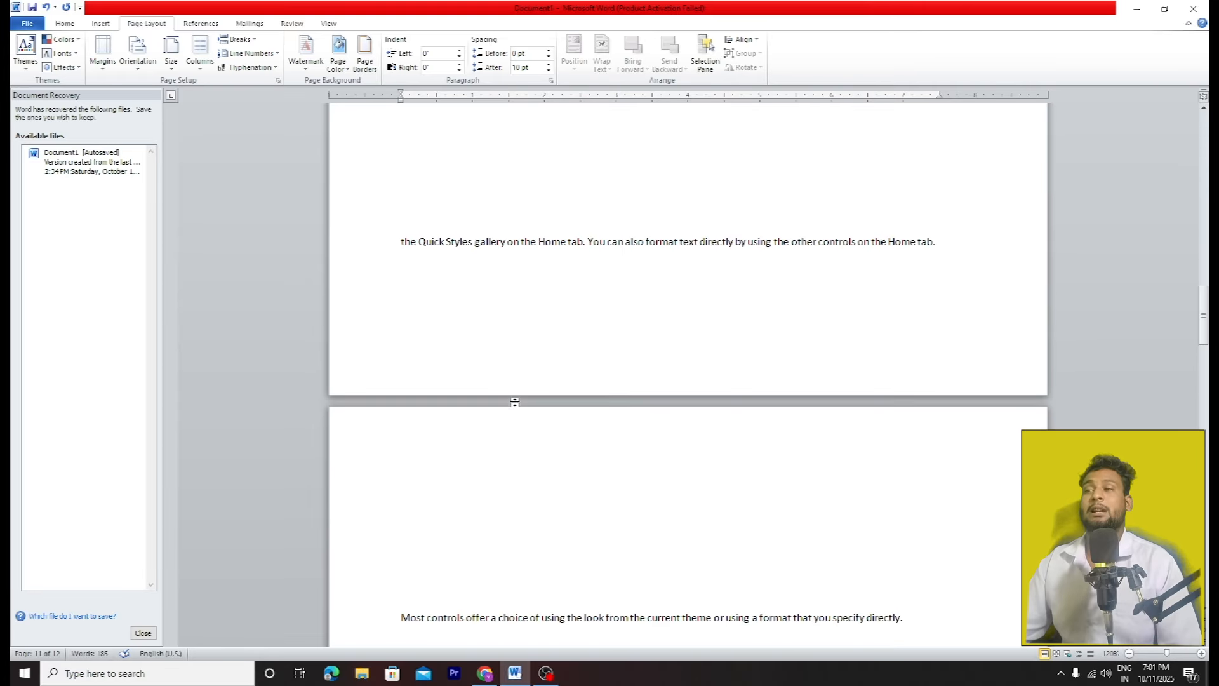
left_click_drag(1203, 336, 1203, 146)
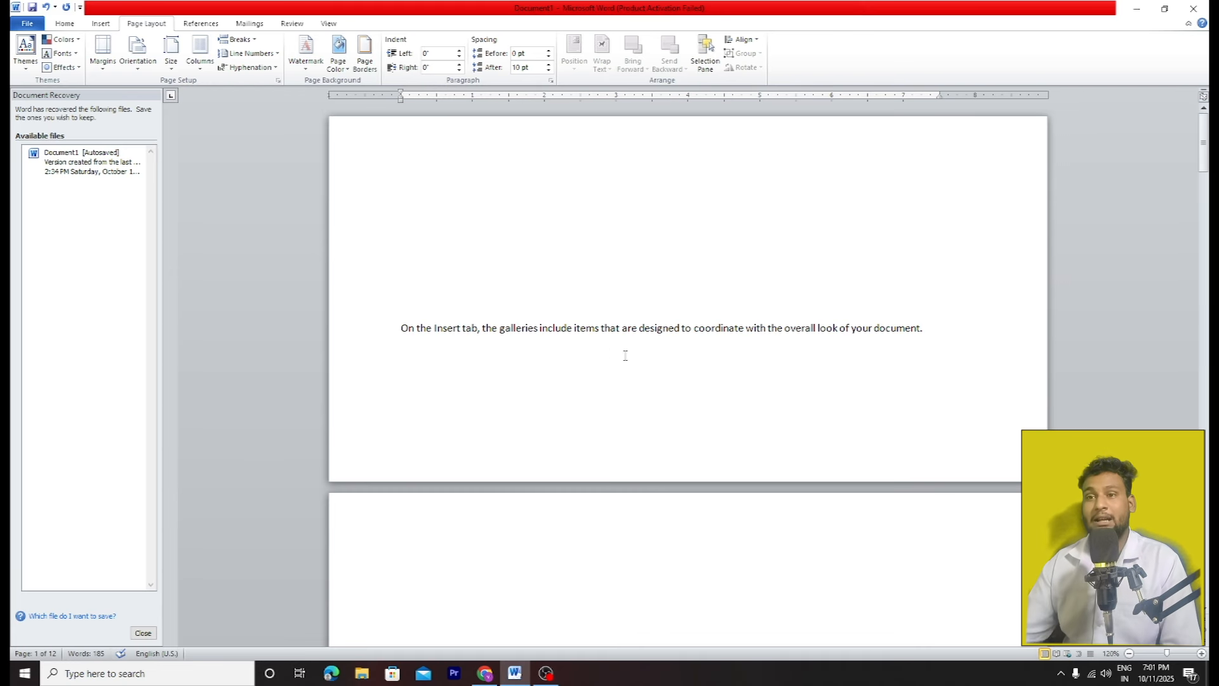
key("ctrl+z")
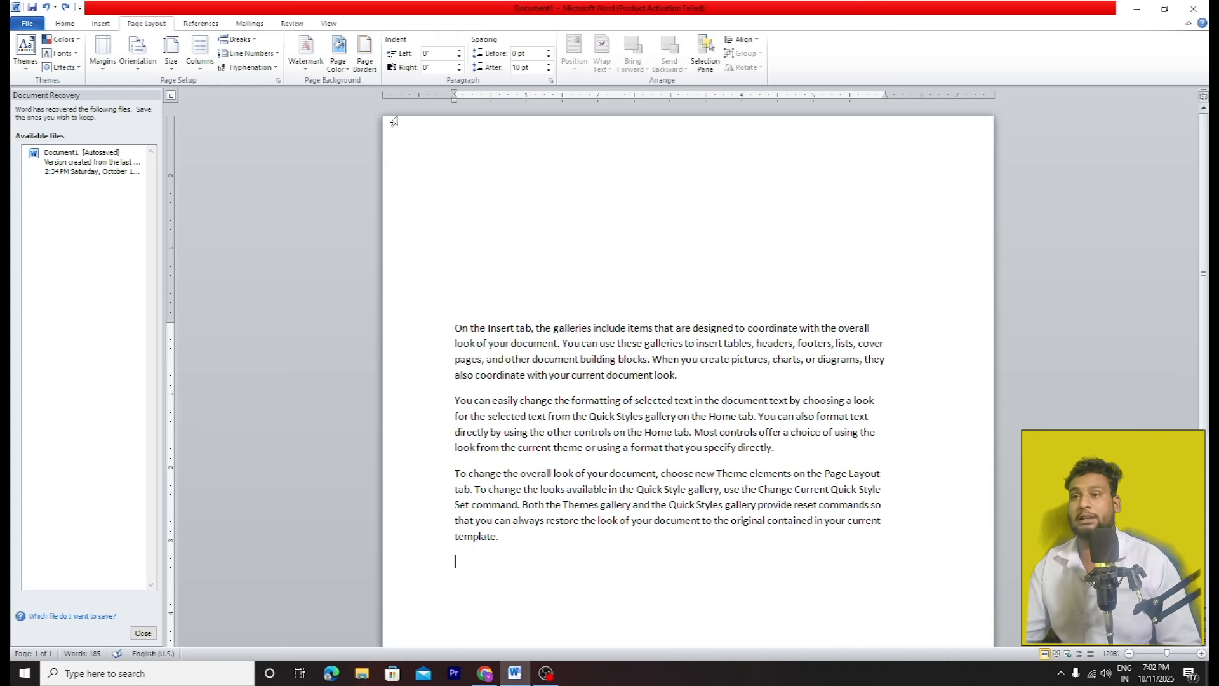
Step: Try the Narrow margin preset, and set the page margins to Normal
left_click(103, 54)
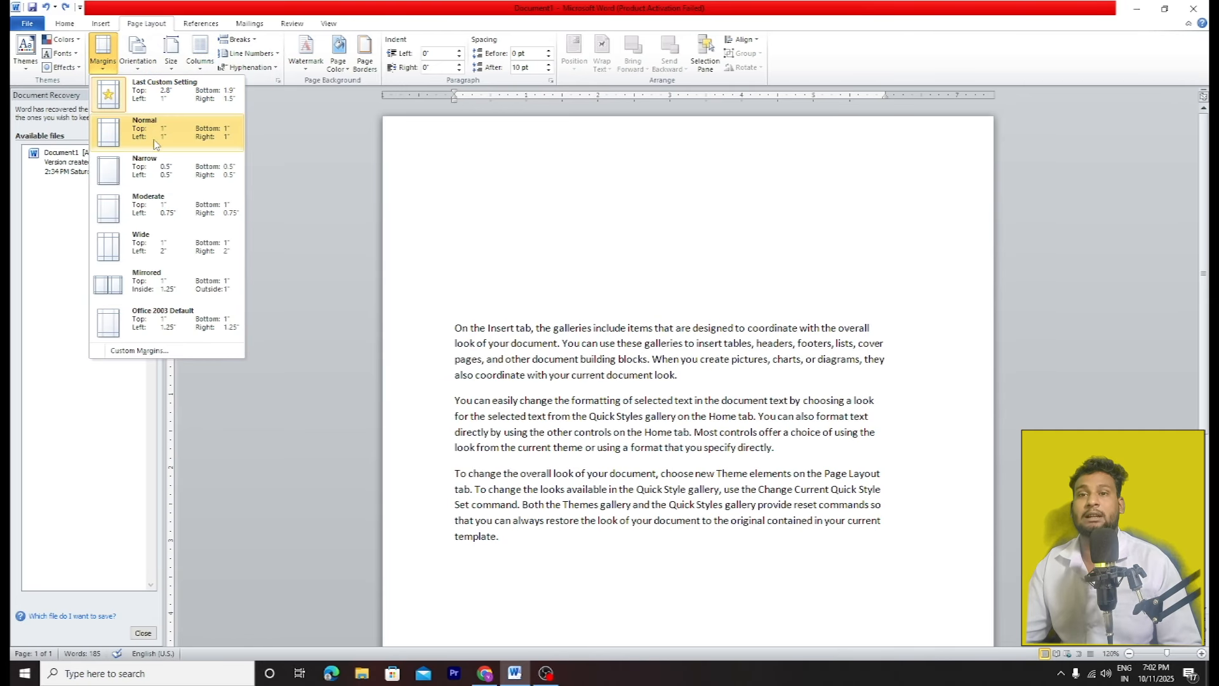
left_click(160, 166)
left_click(103, 54)
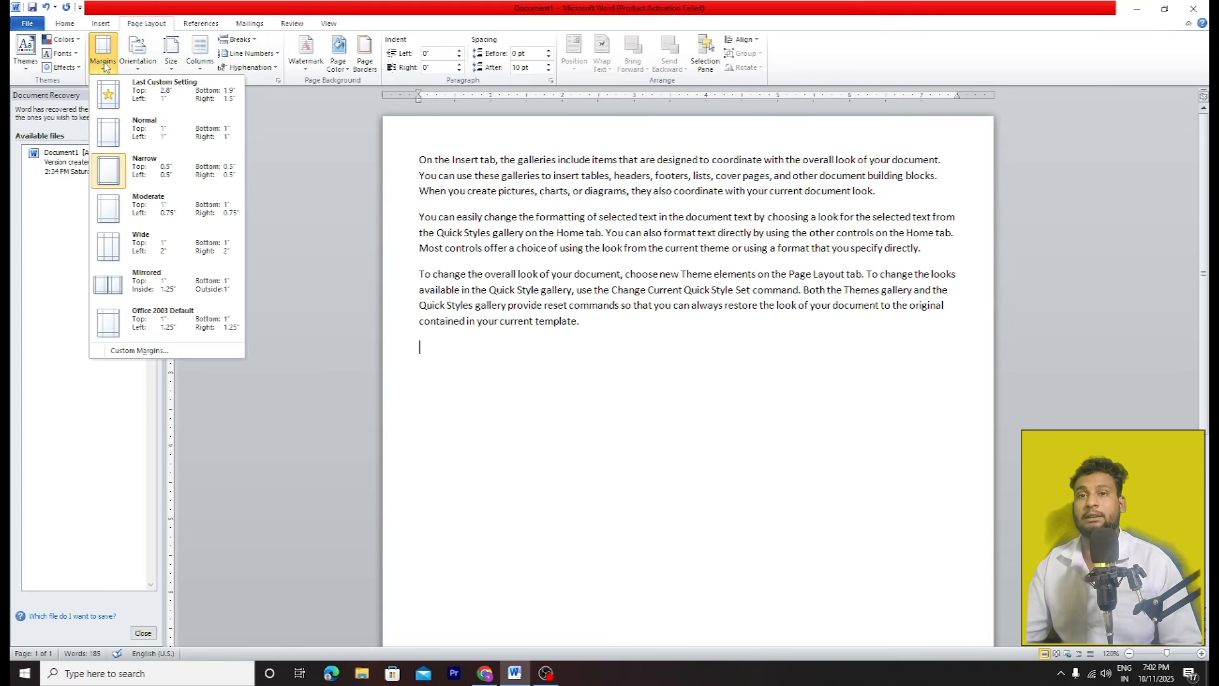
left_click(155, 132)
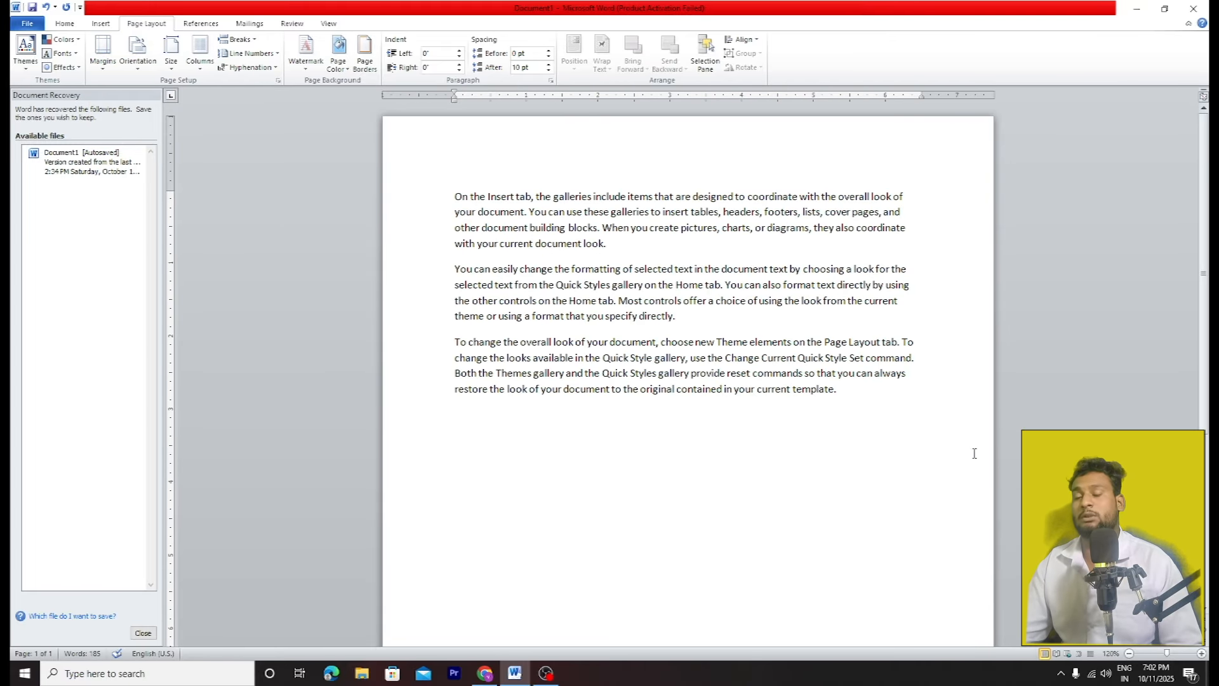
Step: Review the document's detailed paper size settings without changing them
scroll(927, 451, "down", 1)
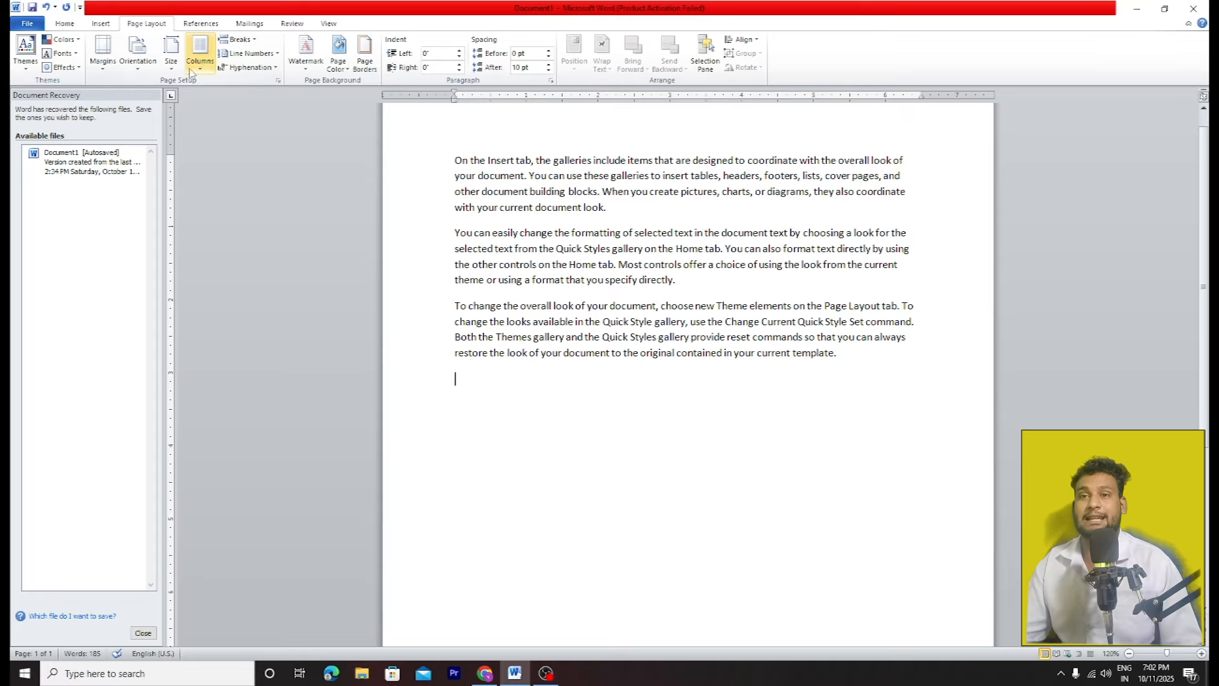
left_click(172, 62)
left_click(193, 366)
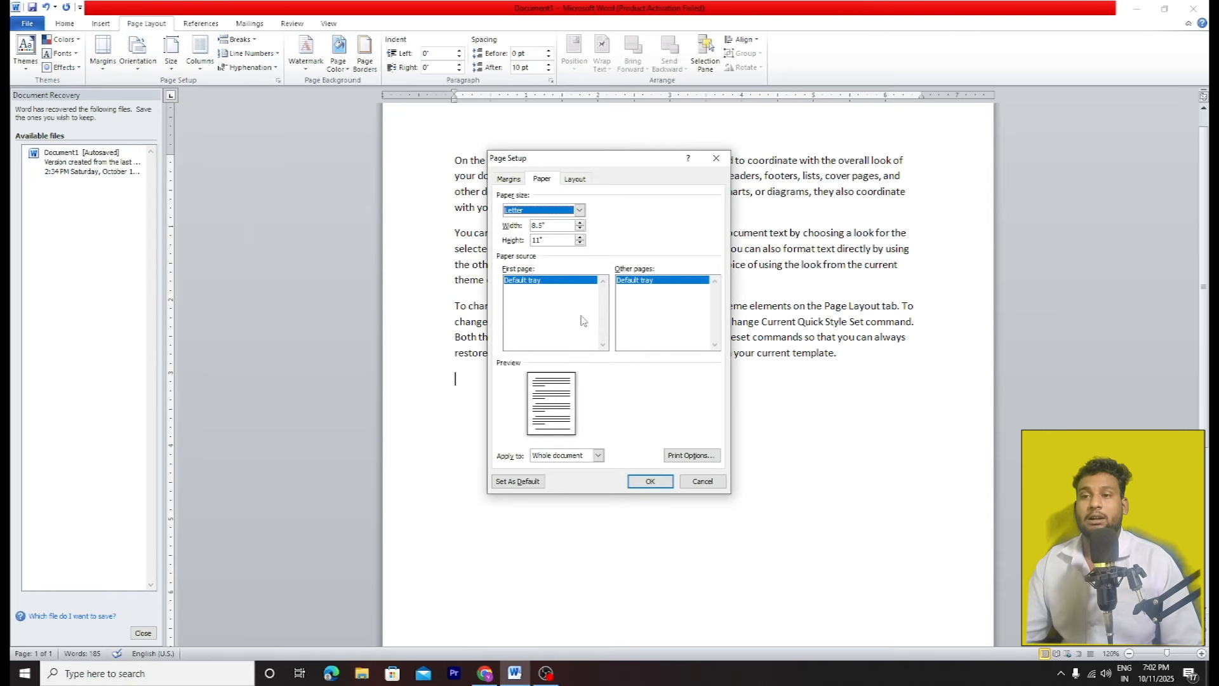
left_click(716, 158)
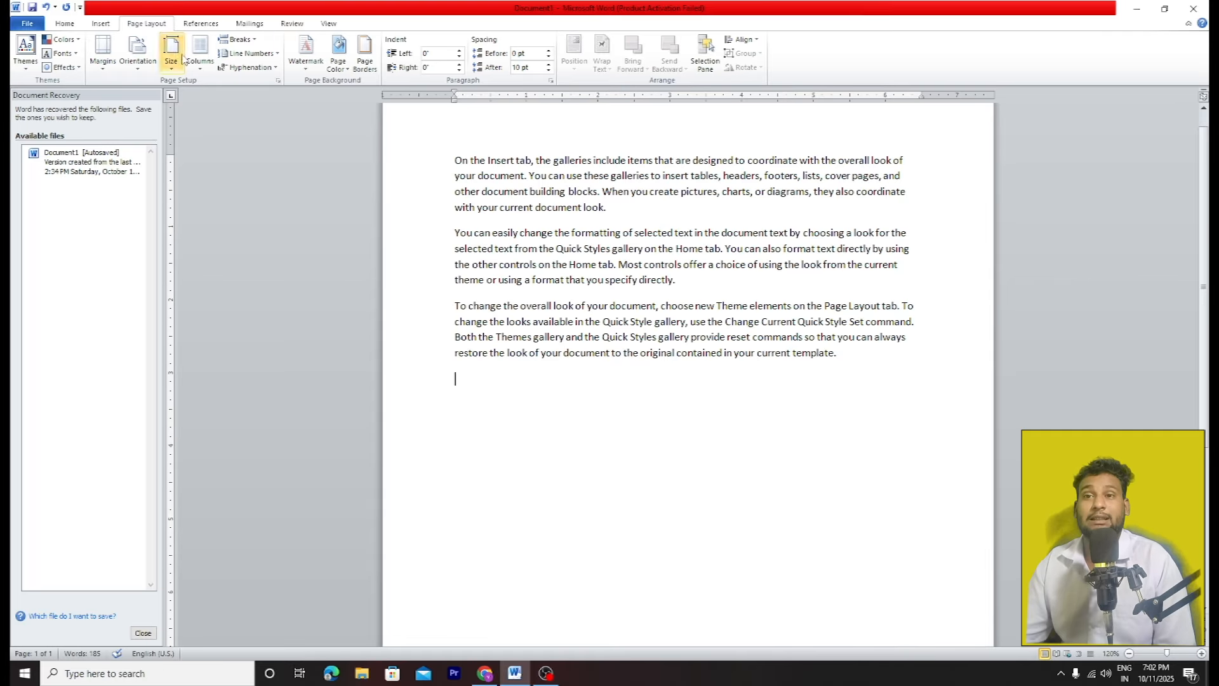
Step: Lay out the text in two columns, and paste a copy of the last two paragraphs below the existing text
left_click(212, 73)
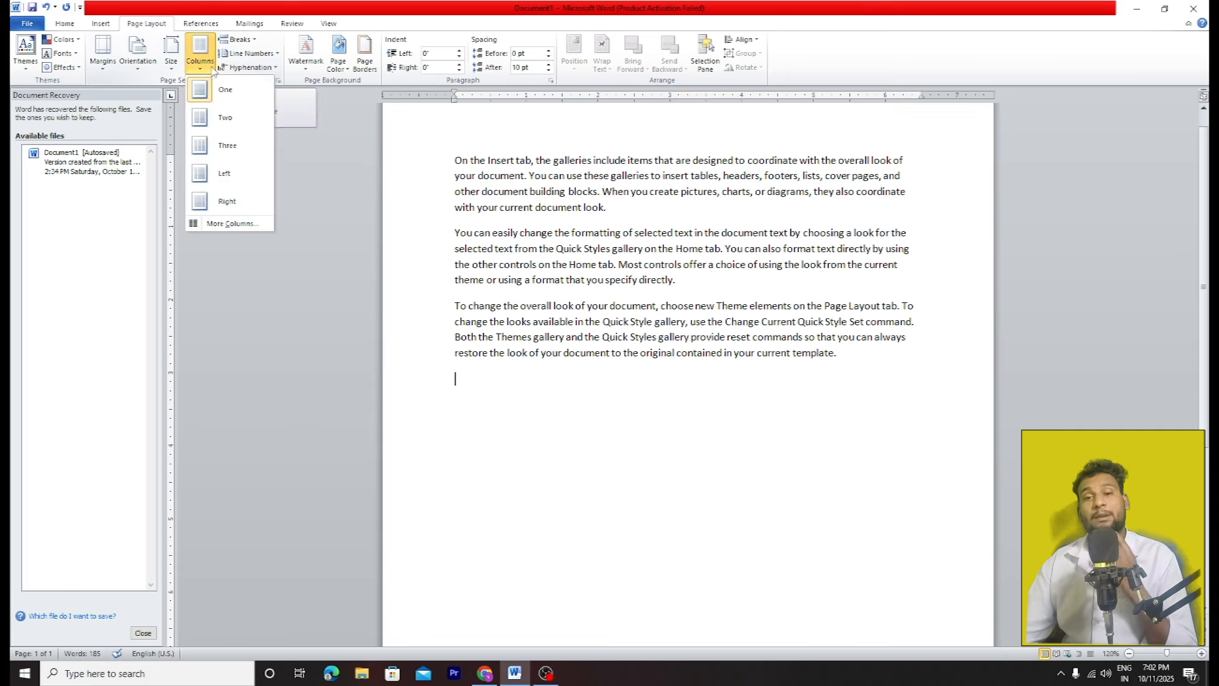
left_click(224, 118)
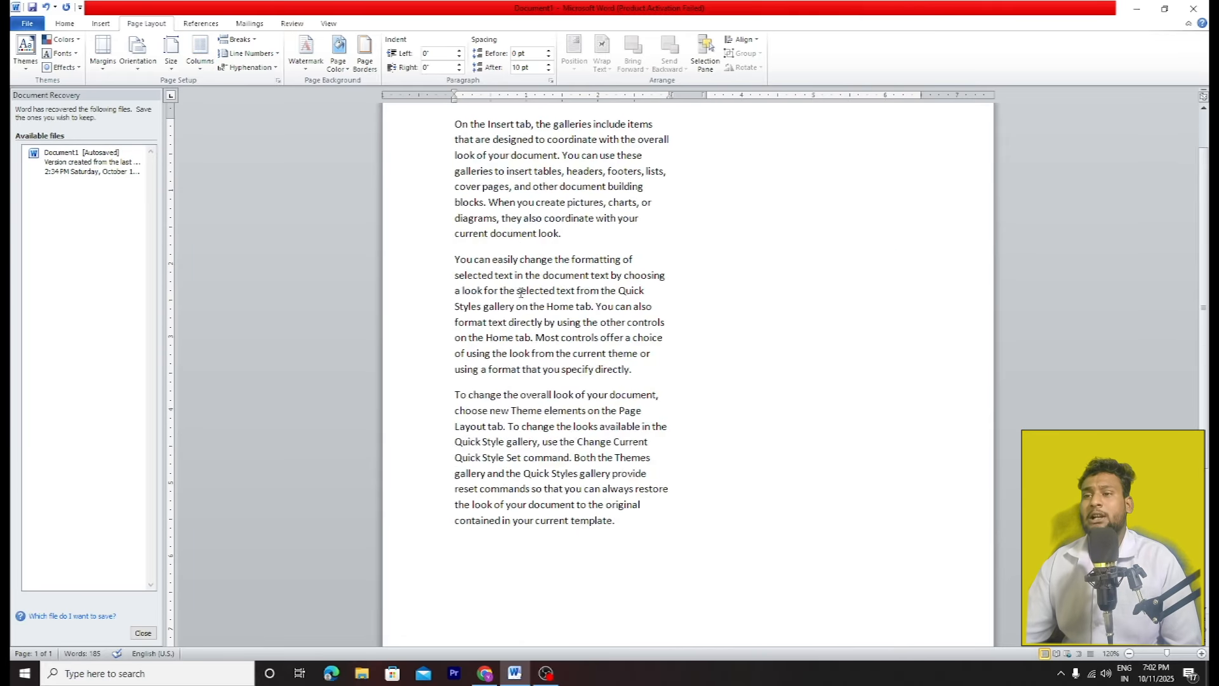
left_click_drag(467, 268, 715, 497)
key("ctrl+c")
scroll(696, 487, "down", 4)
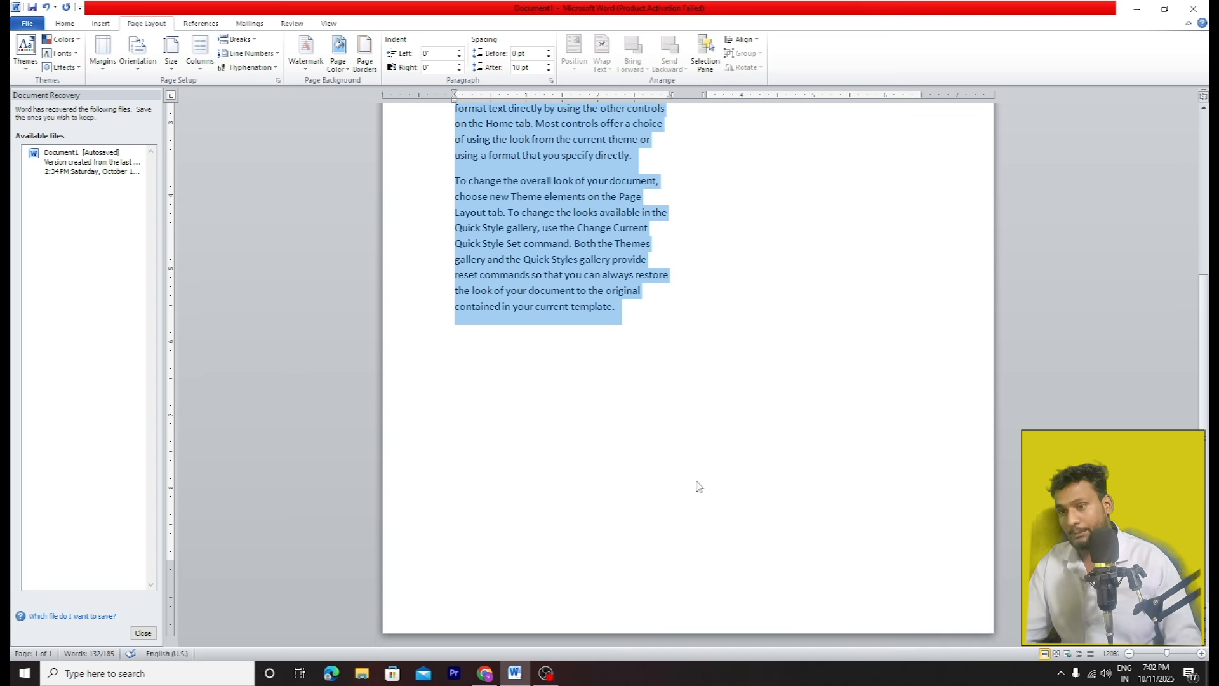
left_click(574, 367)
key("ctrl+v")
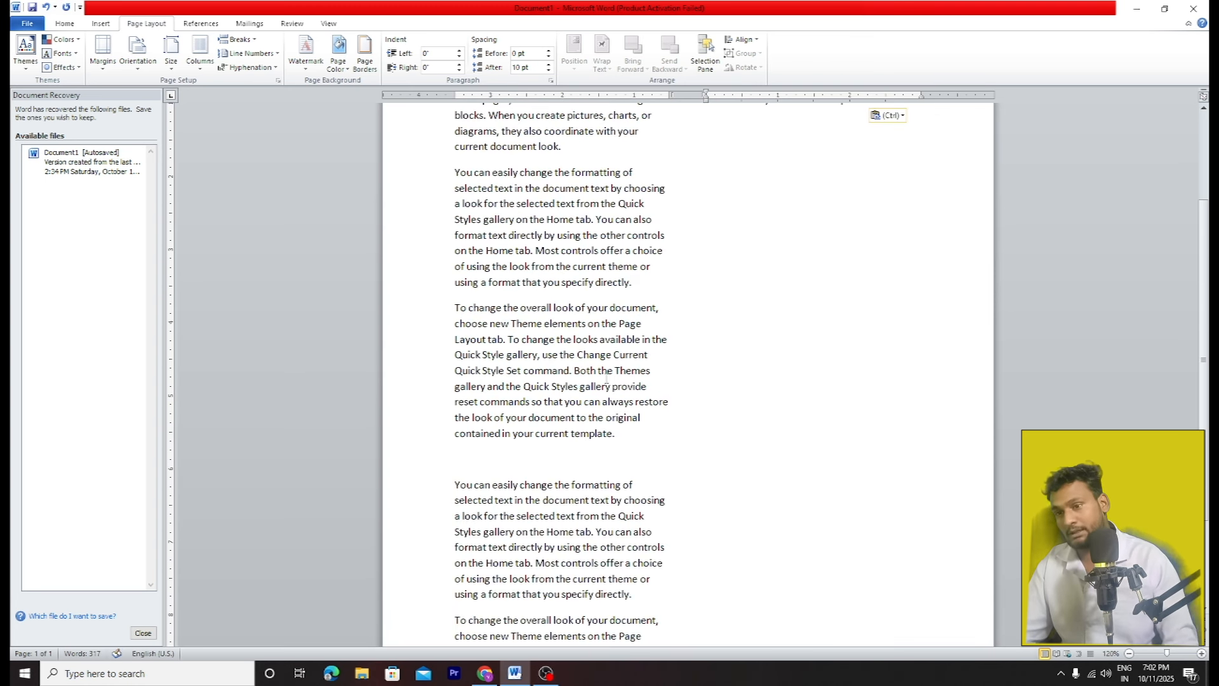
scroll(581, 370, "down", 2)
scroll(603, 374, "up", 5)
scroll(517, 317, "down", 6)
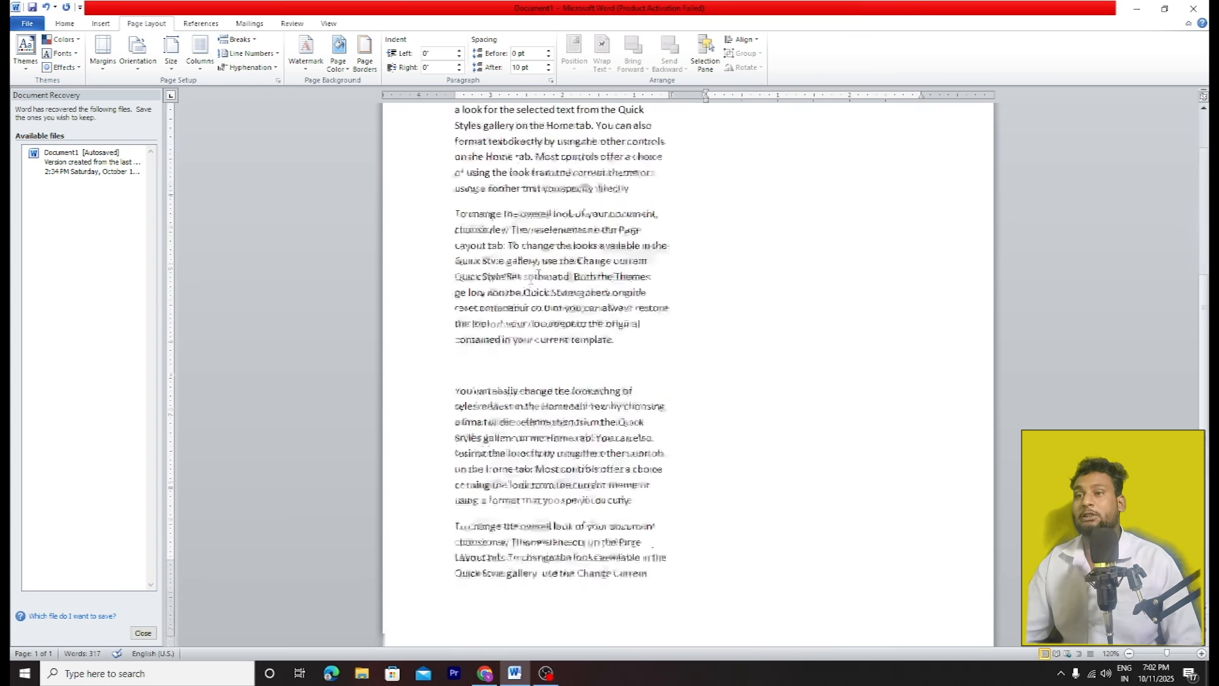
Step: Change the document text layout to three columns
scroll(630, 426, "up", 3)
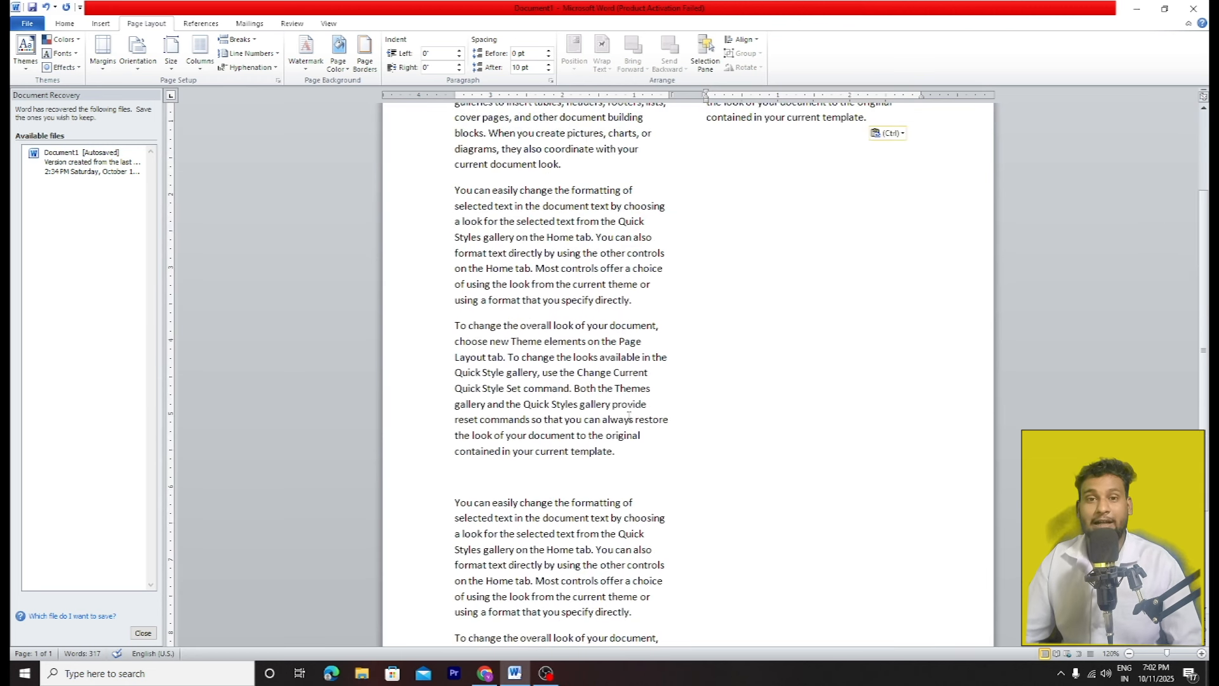
scroll(636, 401, "up", 3)
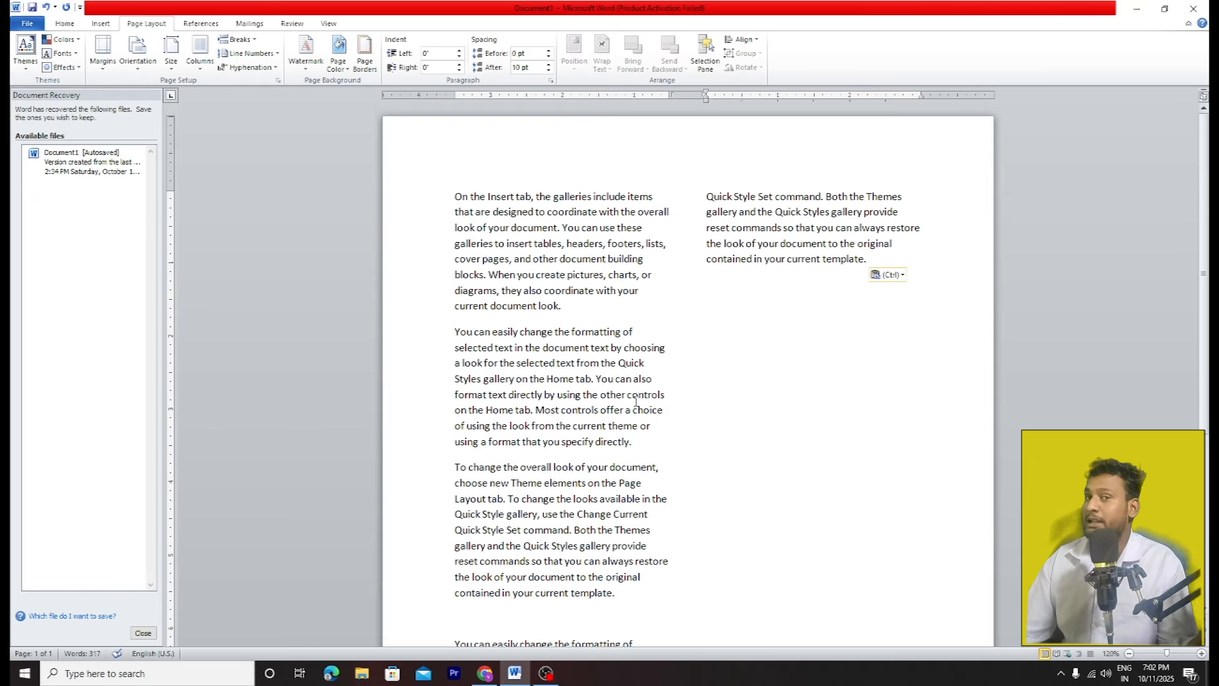
left_click_drag(707, 198, 927, 273)
left_click(897, 371)
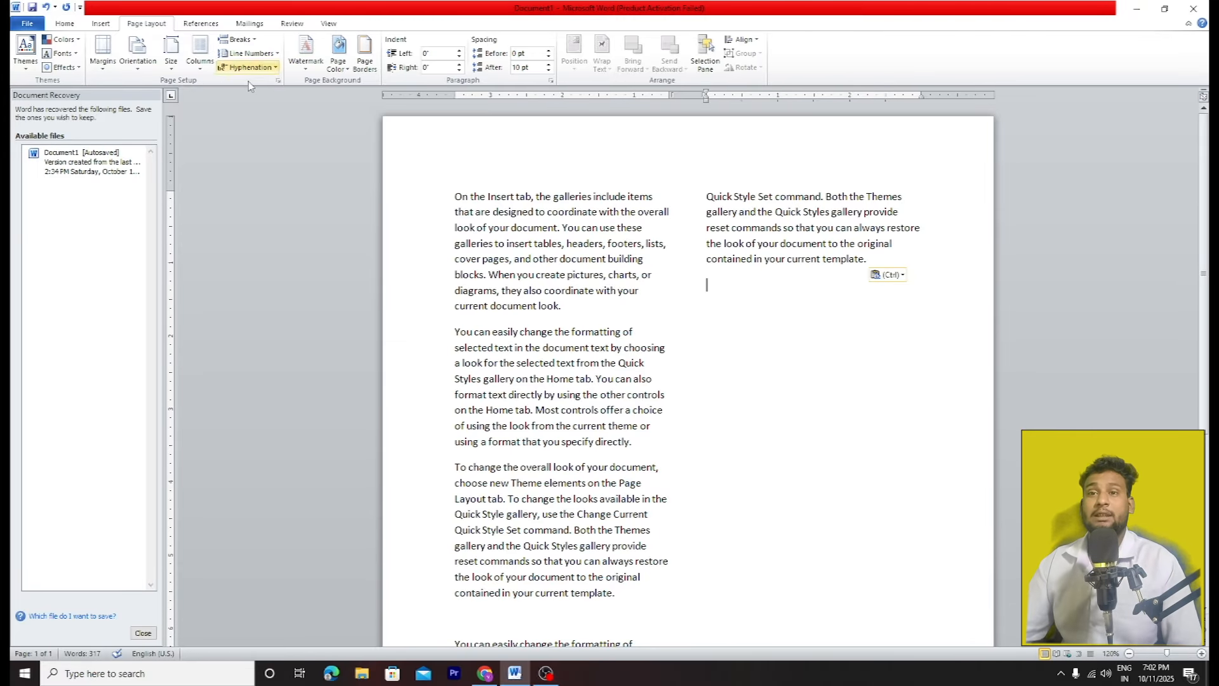
left_click(200, 54)
left_click(227, 146)
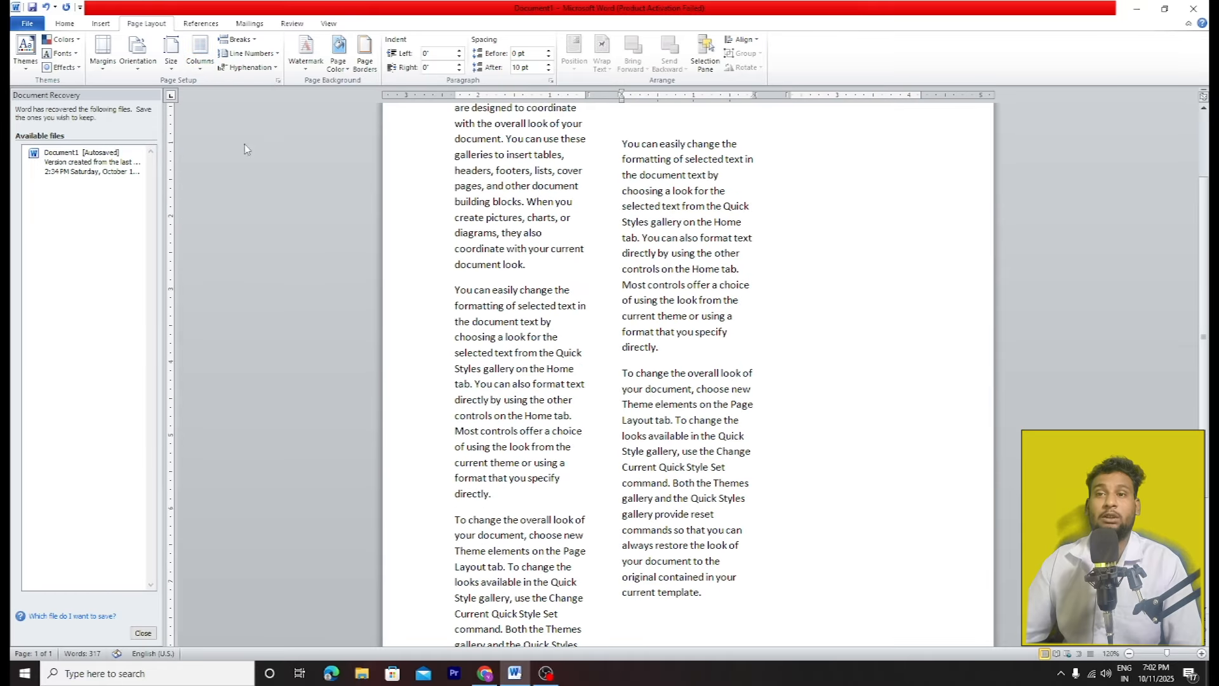
Step: Copy the last paragraph and paste it three times at the end of the text
left_click_drag(454, 353, 631, 485)
left_click(598, 499)
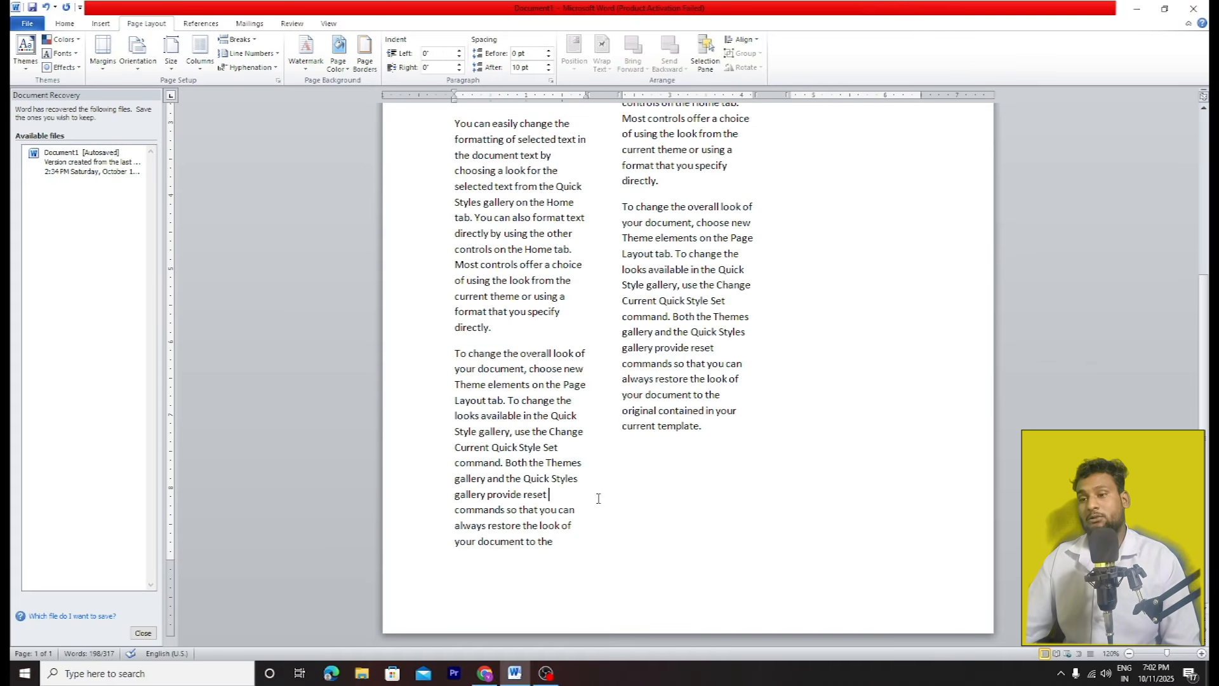
mouse_move(641, 209)
left_mouse_down()
mouse_move(764, 413)
mouse_move(753, 438)
mouse_move(636, 252)
mouse_move(587, 203)
mouse_move(626, 222)
mouse_move(622, 210)
left_mouse_up()
left_click(754, 437)
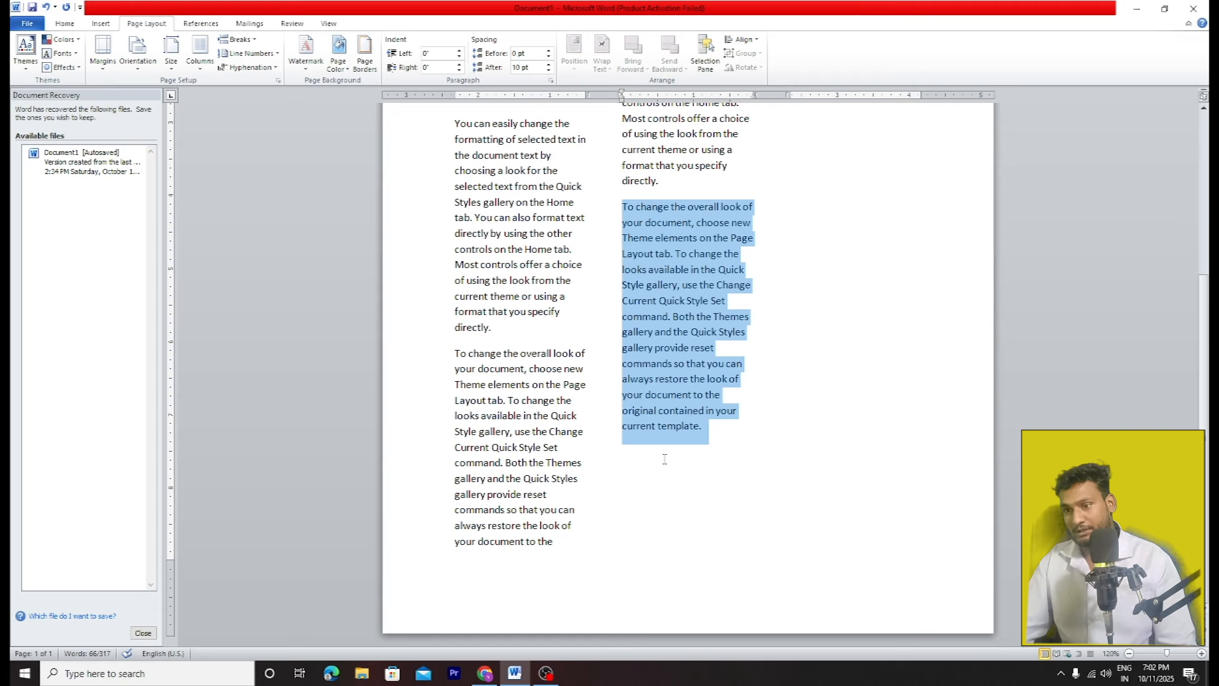
key("ctrl+c")
left_click(665, 459)
key("ctrl+v")
key("ctrl+v")
key("ctrl+v")
scroll(665, 435, "up", 6)
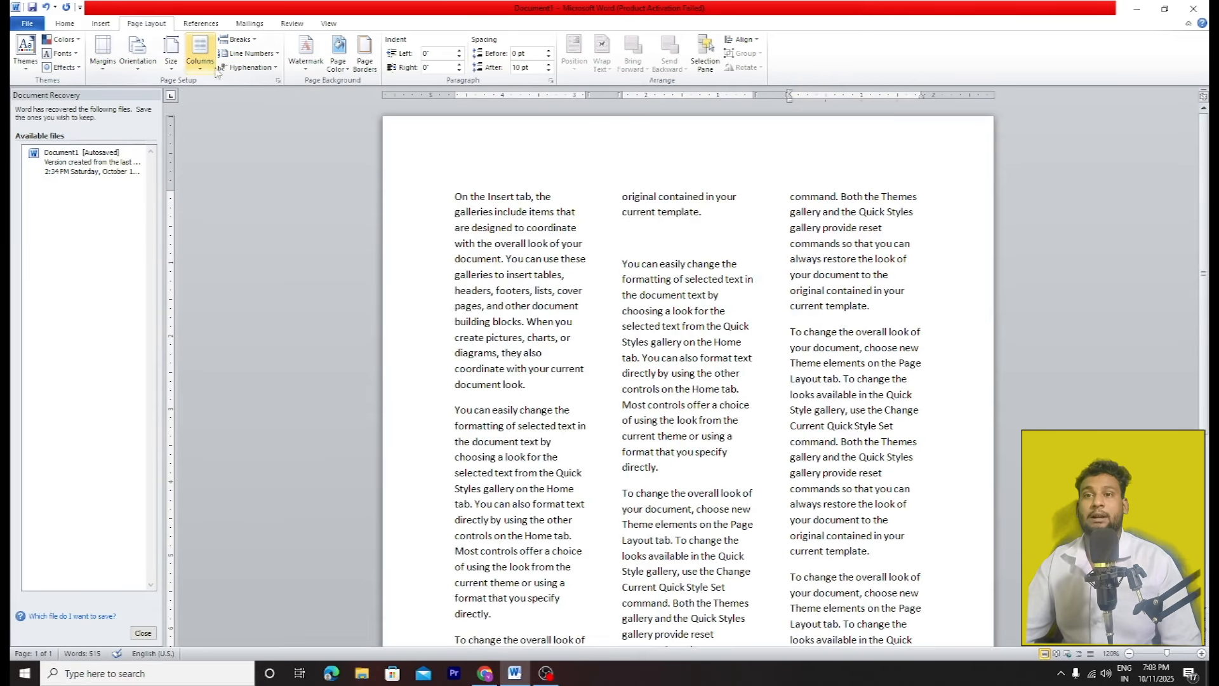
Step: Try the Left column preset, with a narrow first column and a wide second one
left_click(199, 54)
left_click(228, 172)
scroll(673, 329, "up", 5)
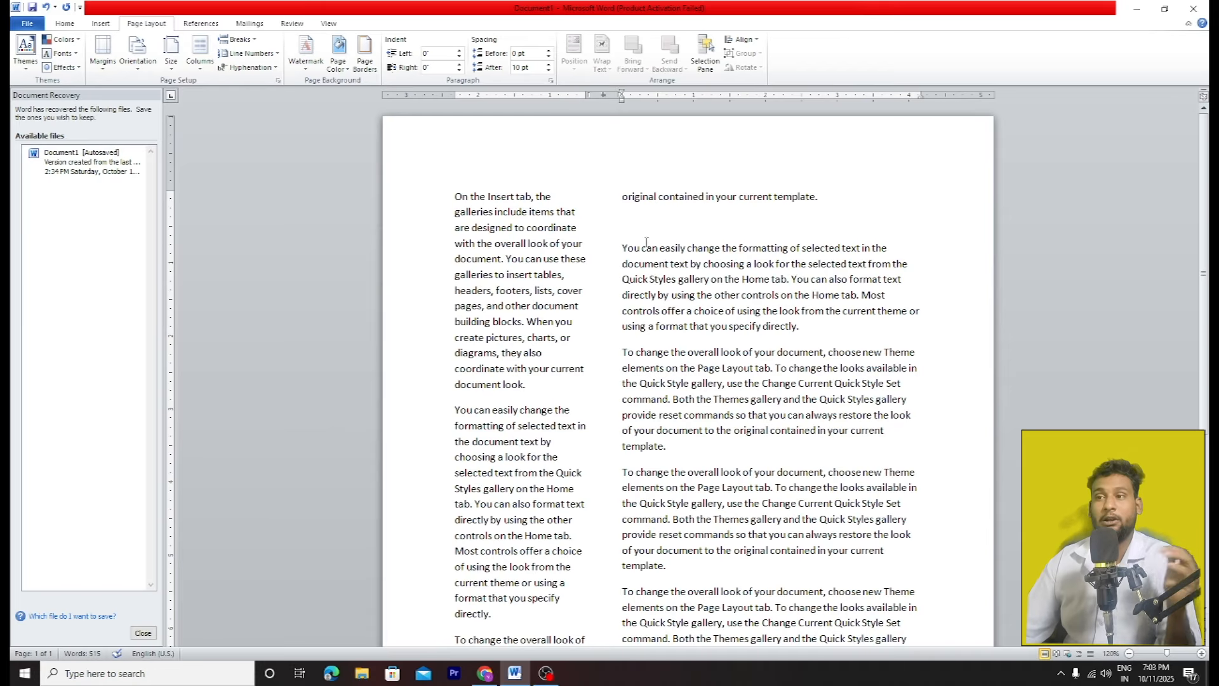
Step: Apply the Right column preset to the text and look over the resulting page
left_click(199, 54)
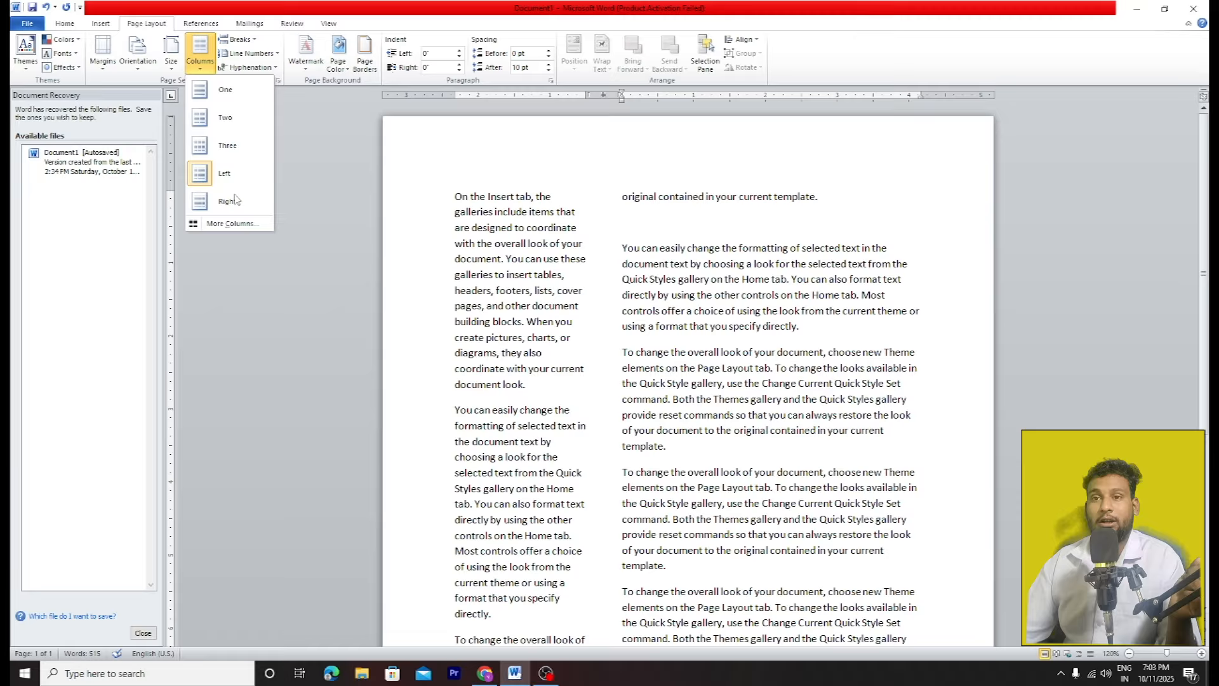
left_click(228, 202)
scroll(598, 285, "up", 3)
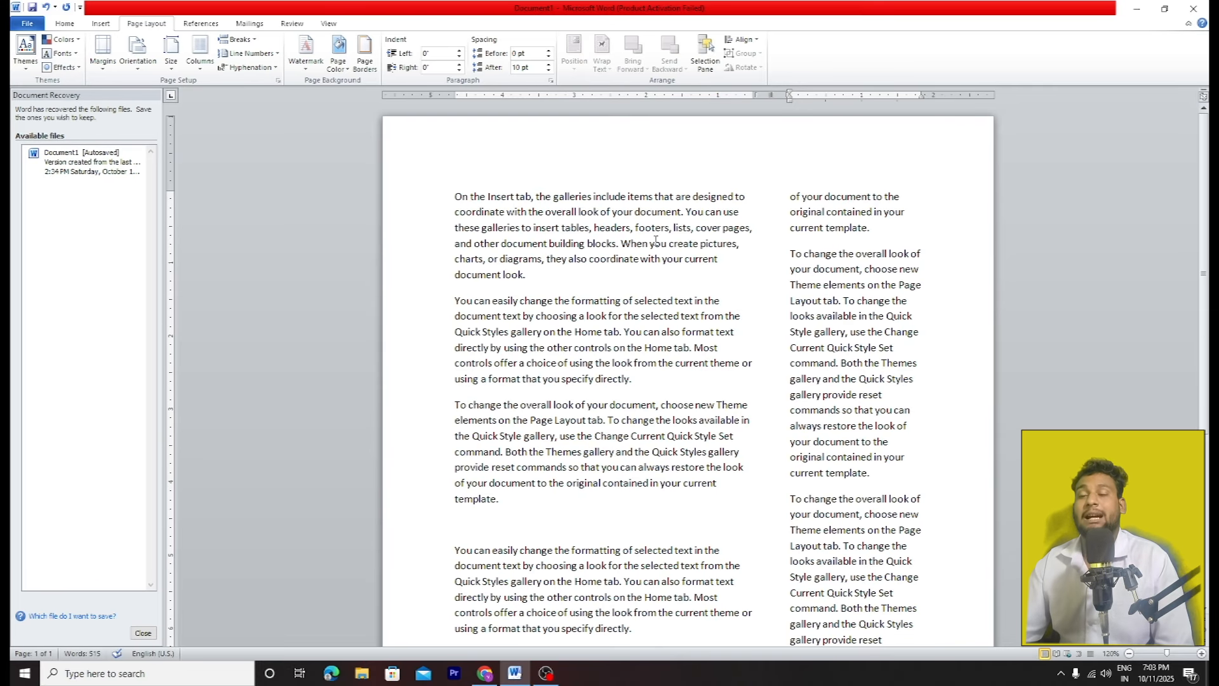
scroll(656, 240, "down", 8)
scroll(796, 297, "up", 7)
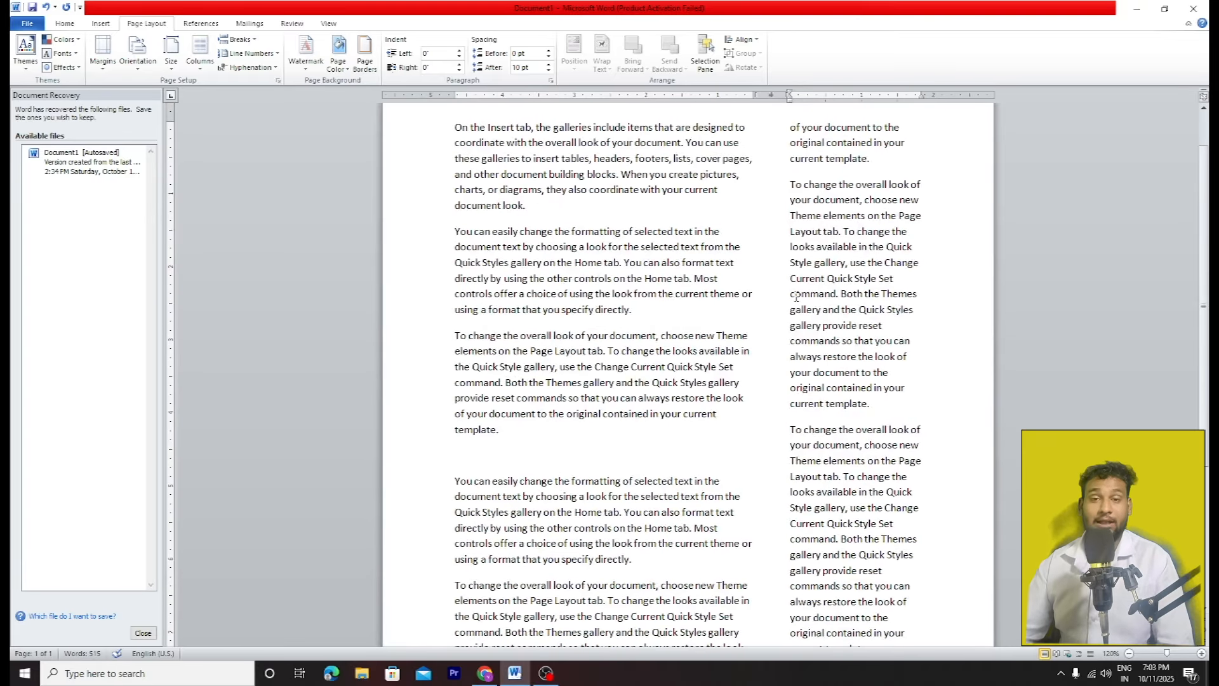
scroll(796, 296, "up", 2)
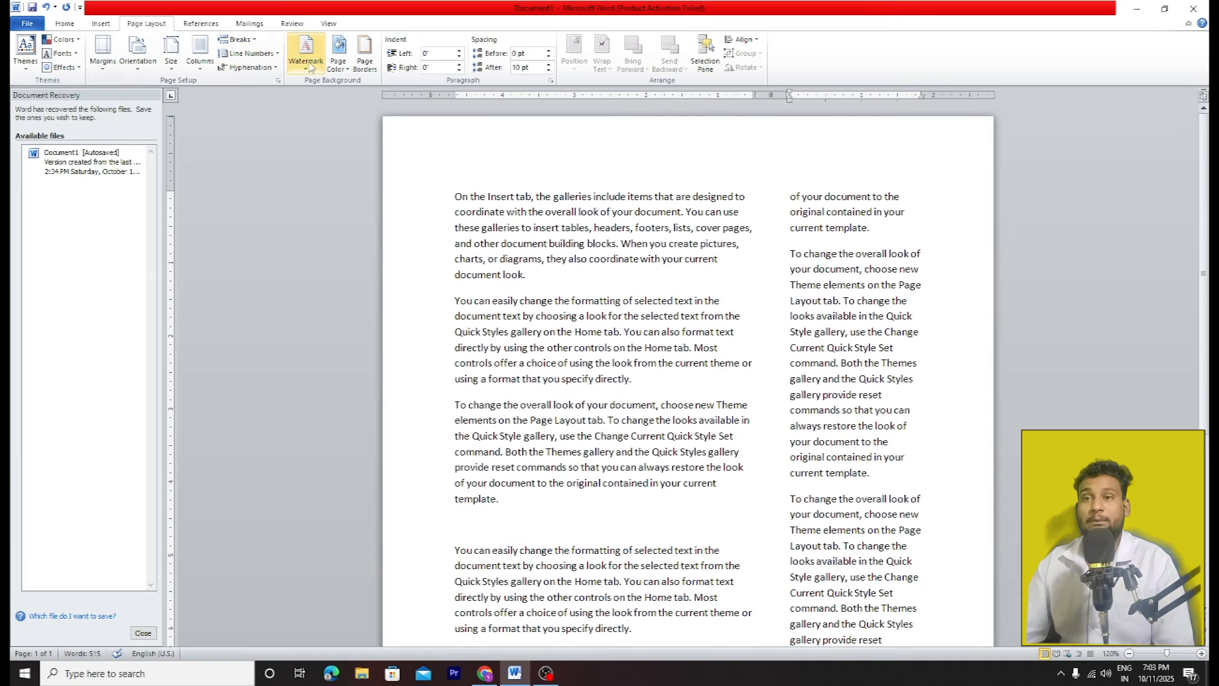
Step: Add a custom text watermark reading "v tech 250" to the page
left_click(318, 65)
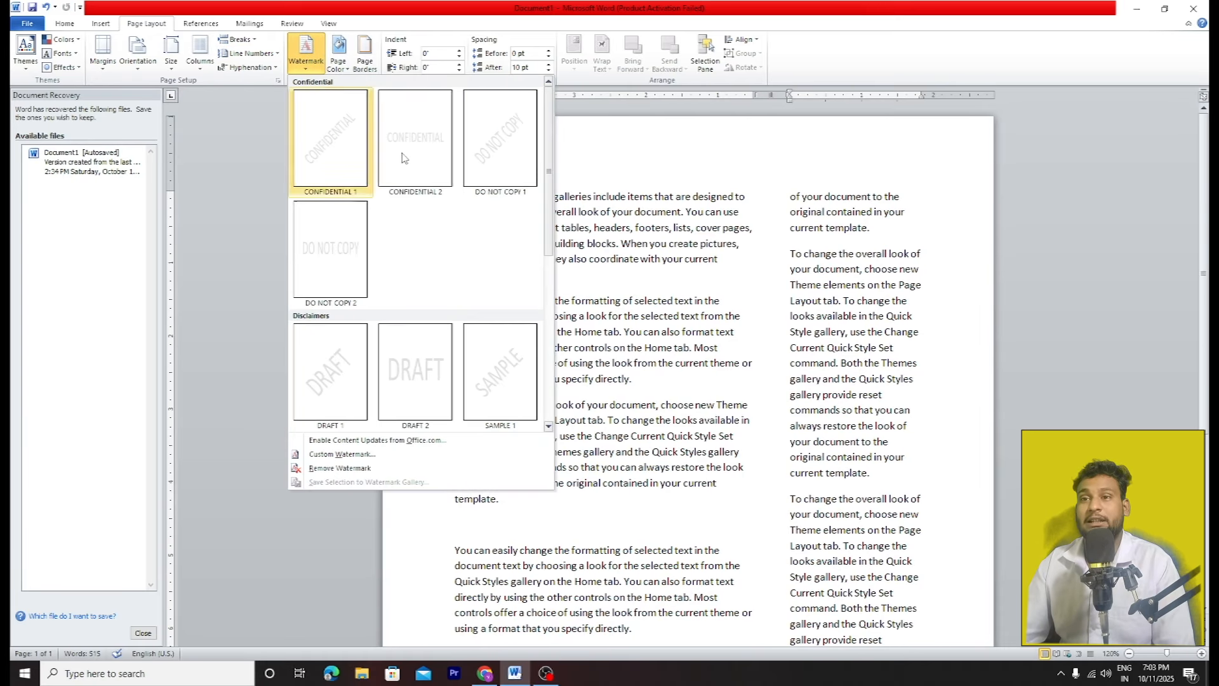
left_click(352, 454)
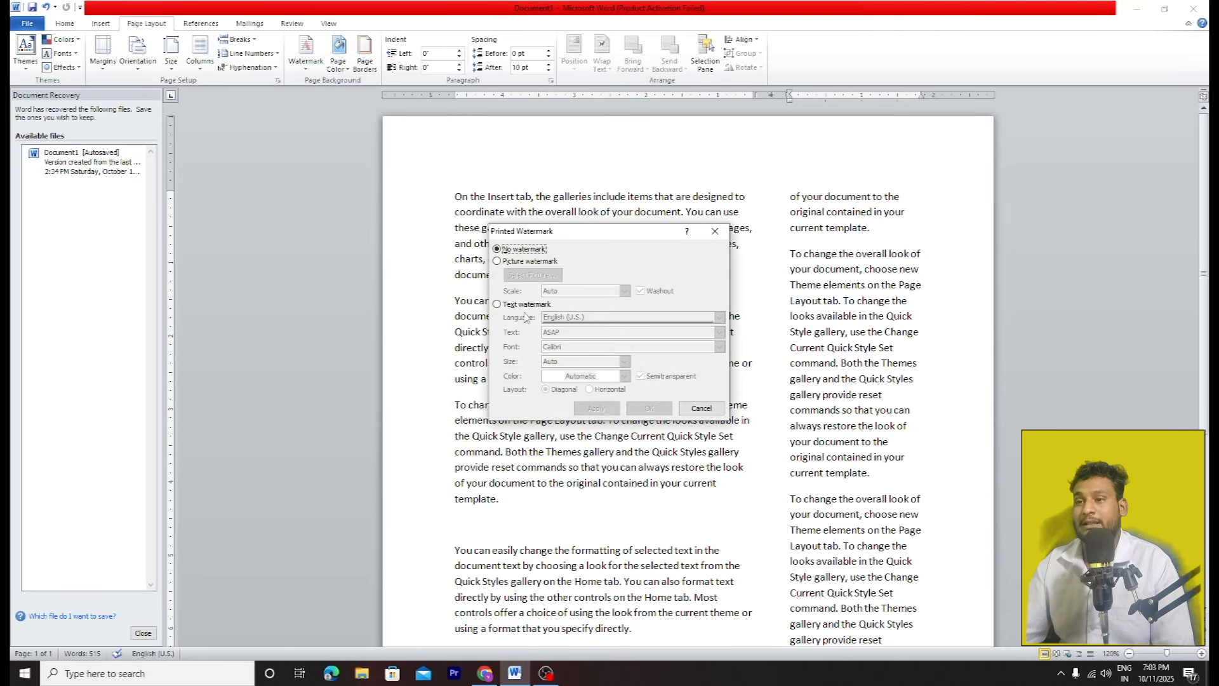
left_click(524, 306)
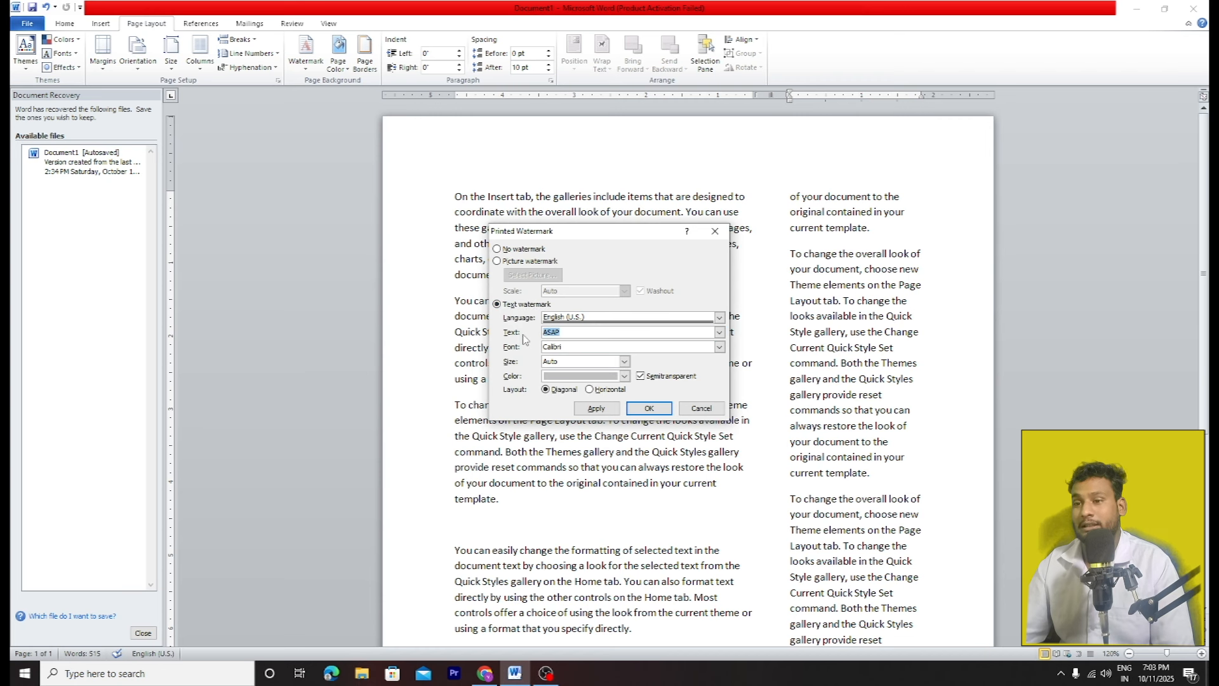
key("BackSpace")
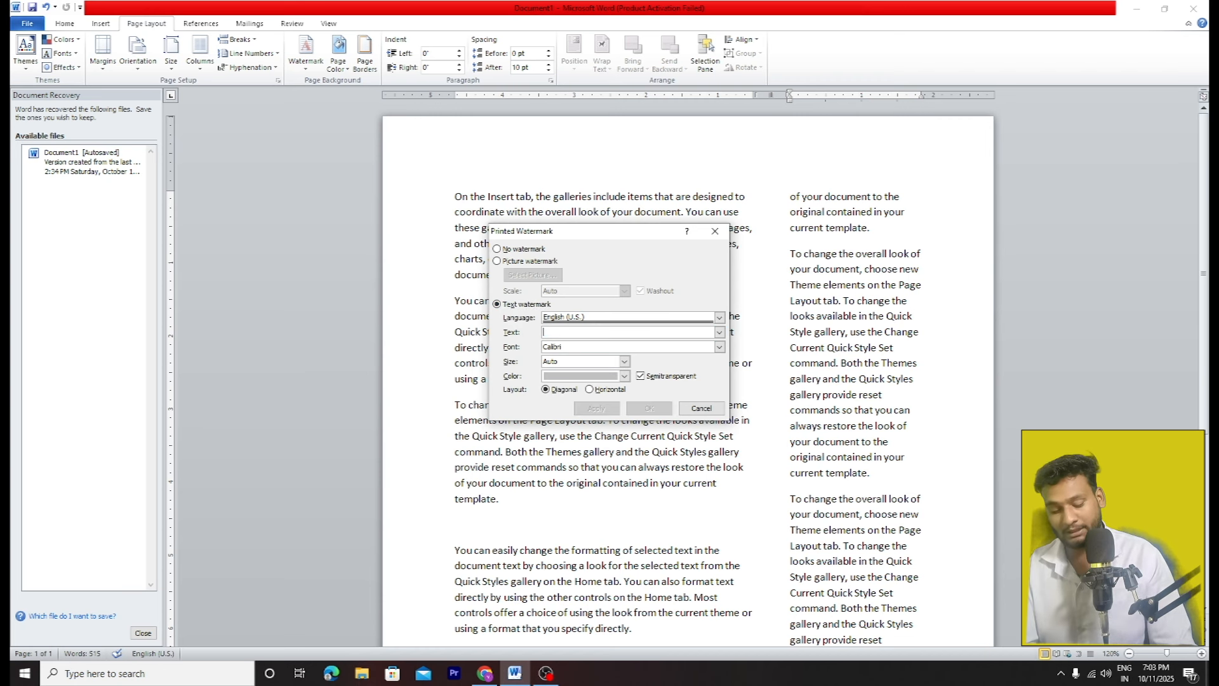
type("v tech 250")
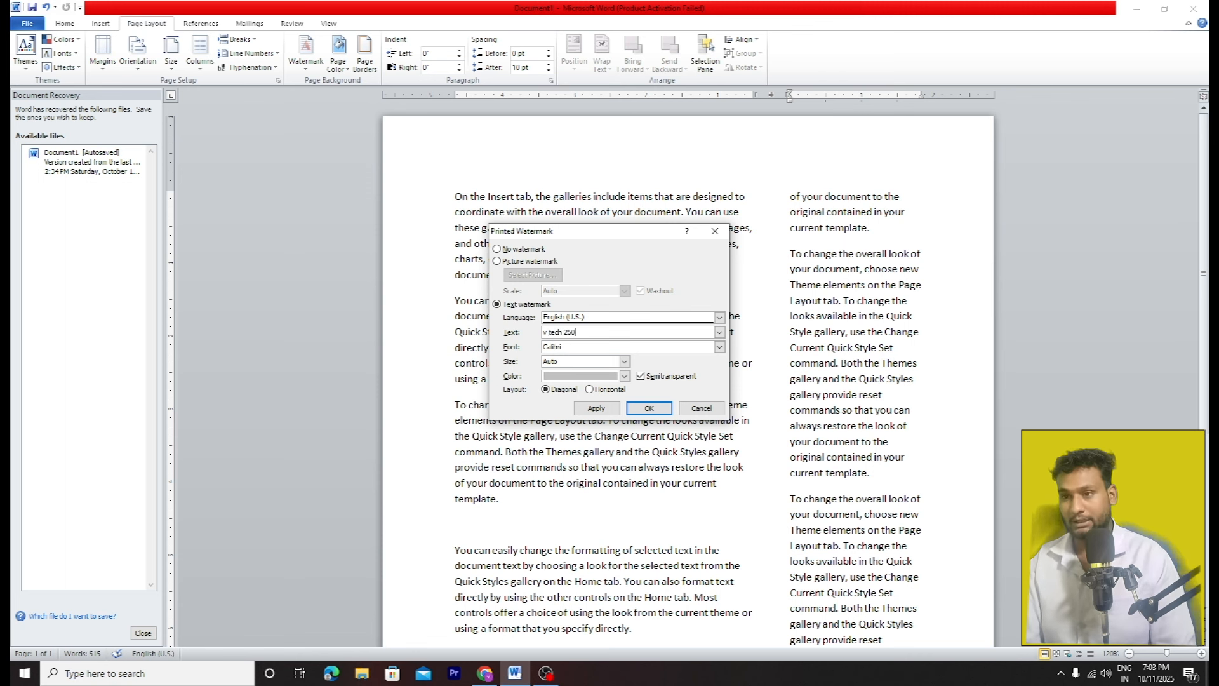
left_click(649, 409)
scroll(675, 425, "down", 5)
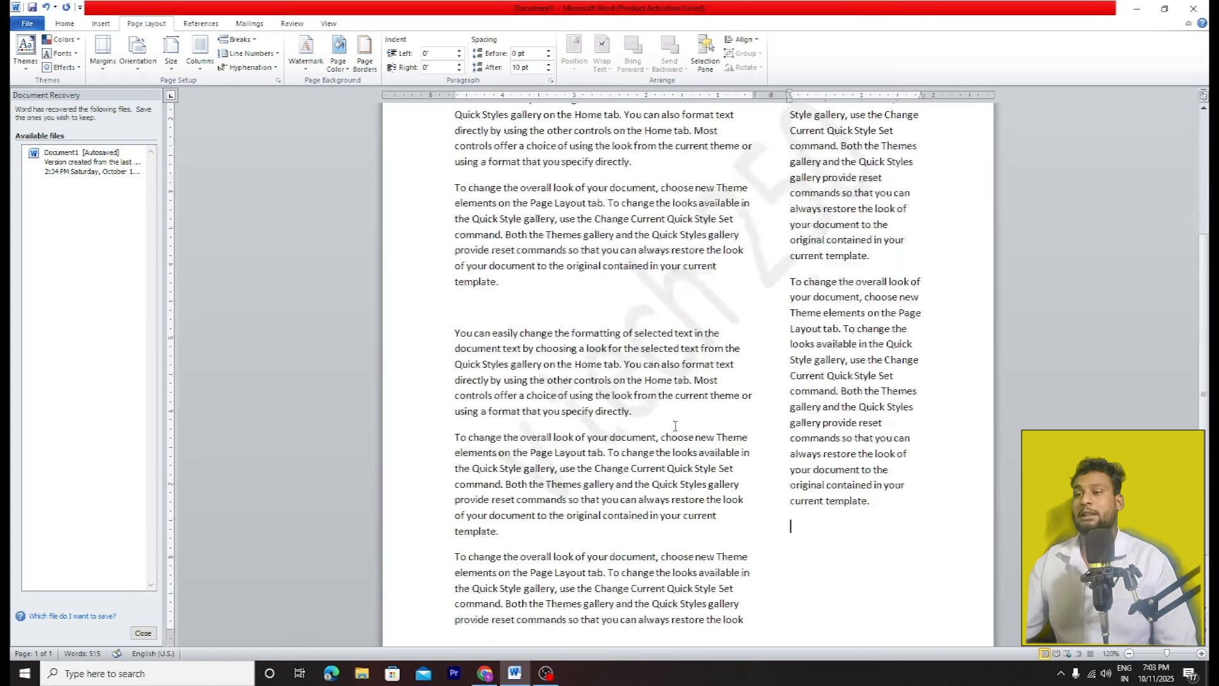
scroll(675, 426, "up", 3)
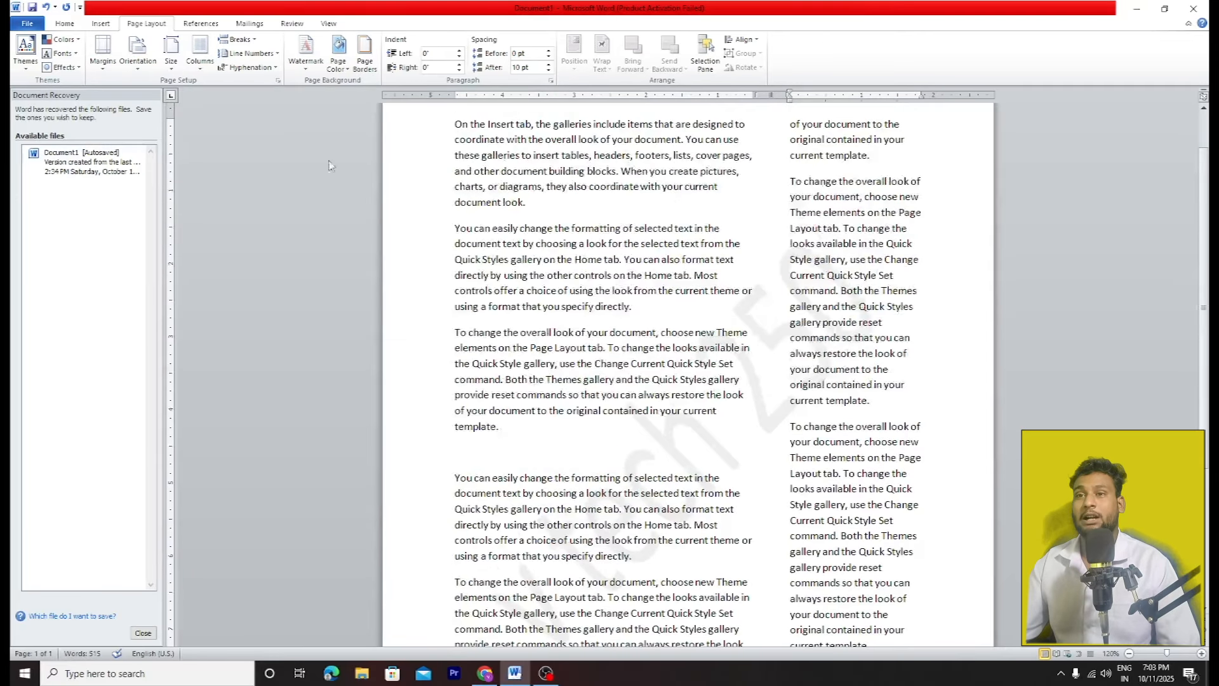
Step: Set the text watermark's color to standard red with semitransparency turned off
left_click(306, 56)
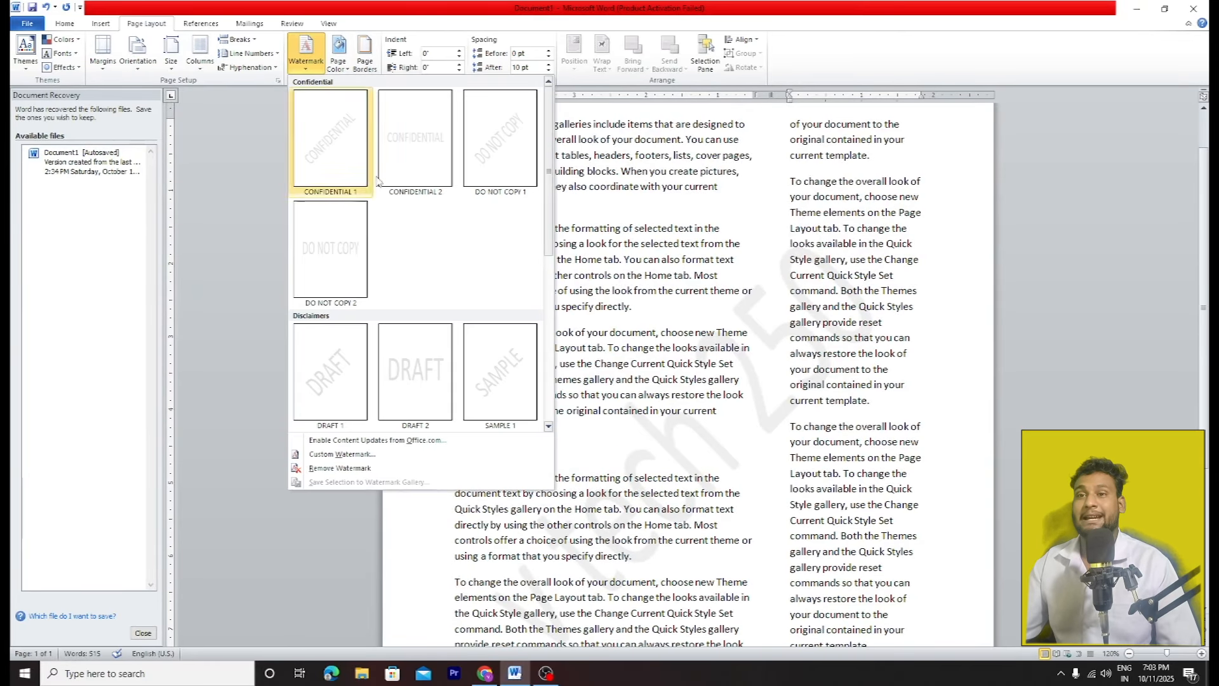
left_click(367, 454)
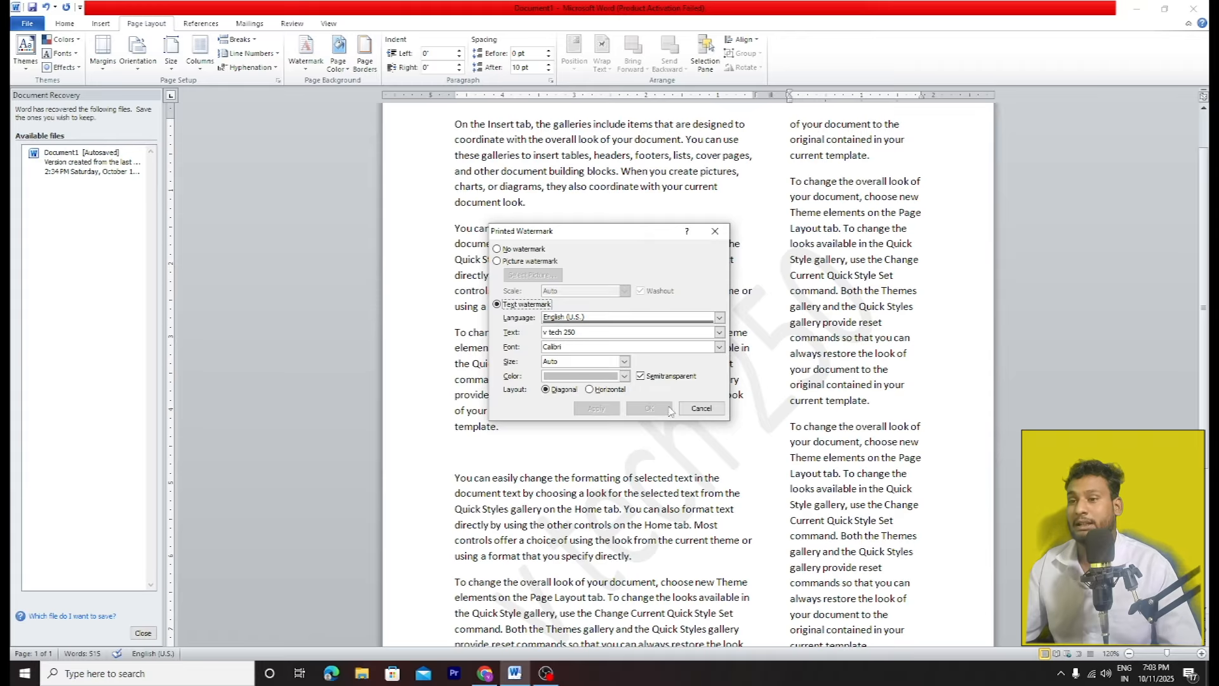
left_click(625, 375)
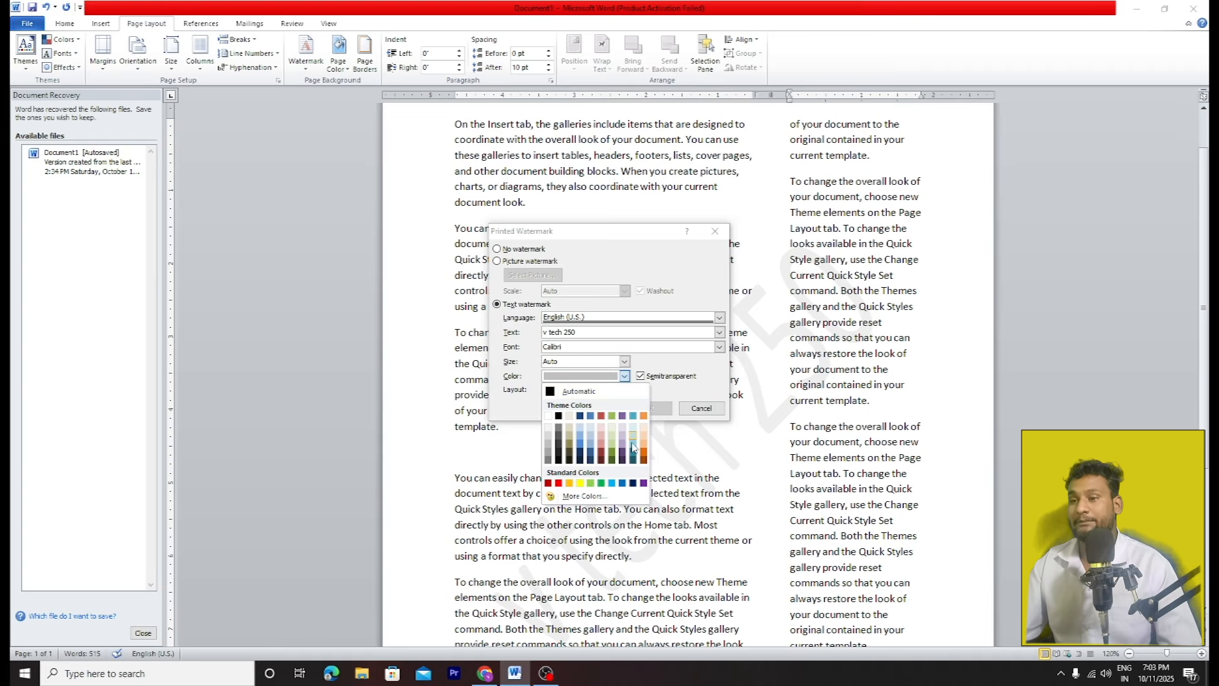
left_click(558, 483)
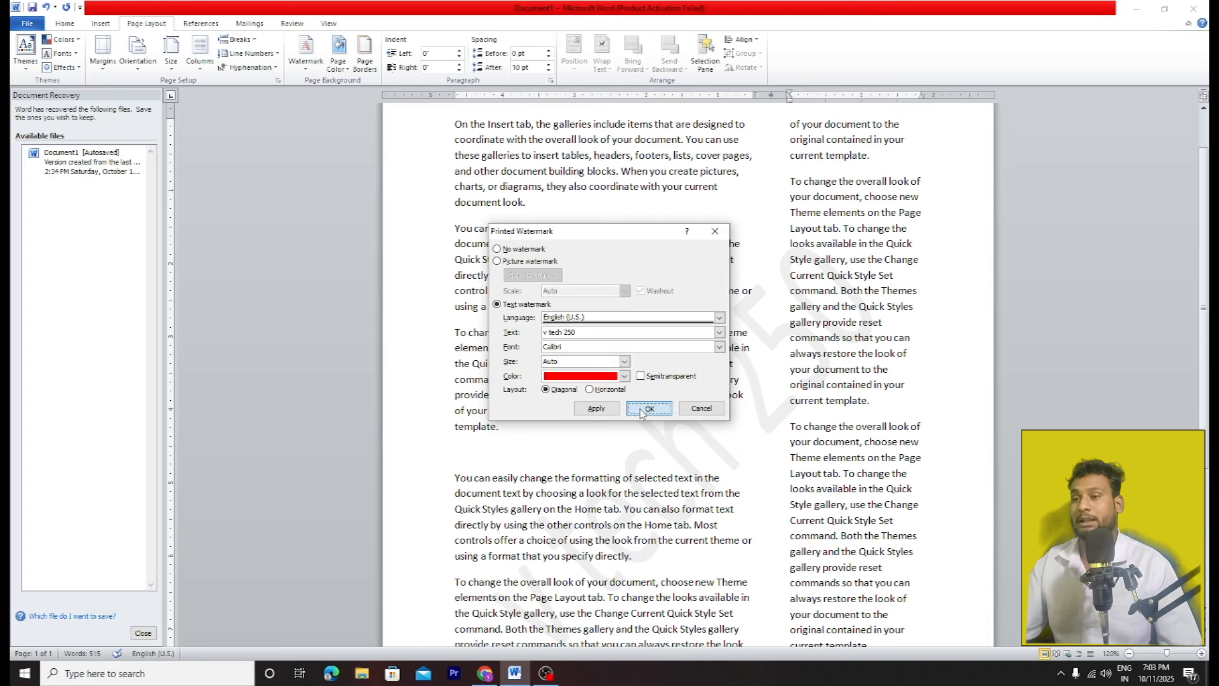
left_click(646, 408)
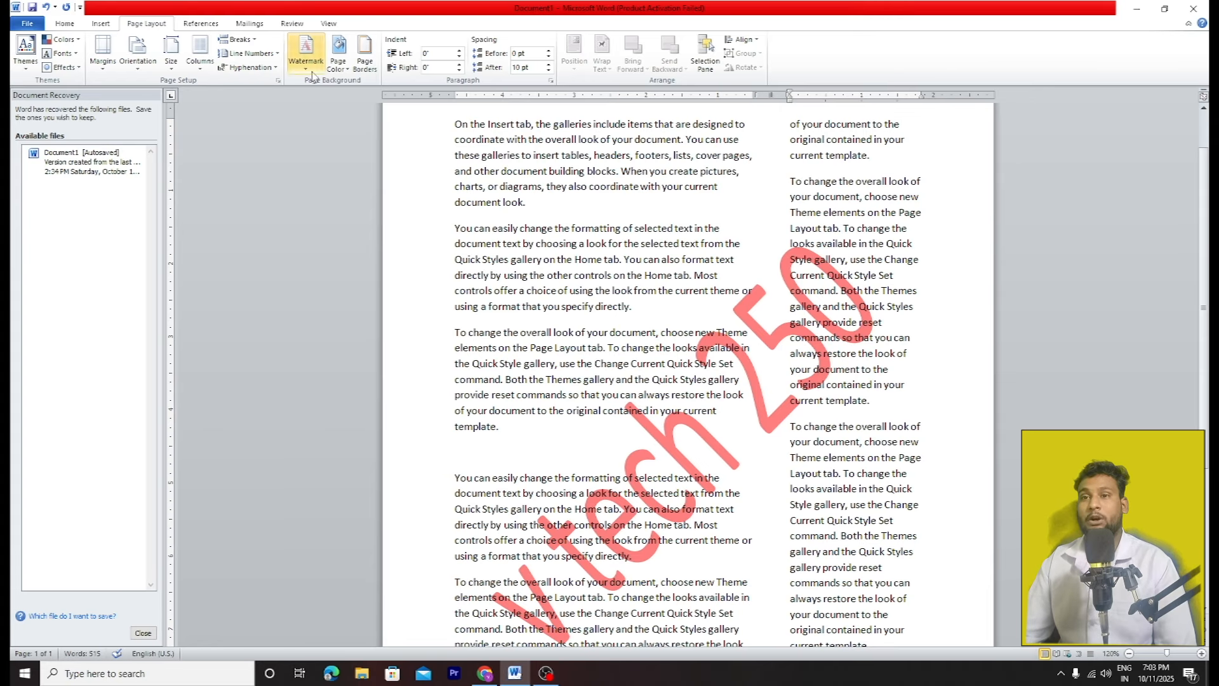
Step: Make the red watermark semitransparent and set its layout to Horizontal, with the size on Auto
left_click(305, 54)
left_click(321, 453)
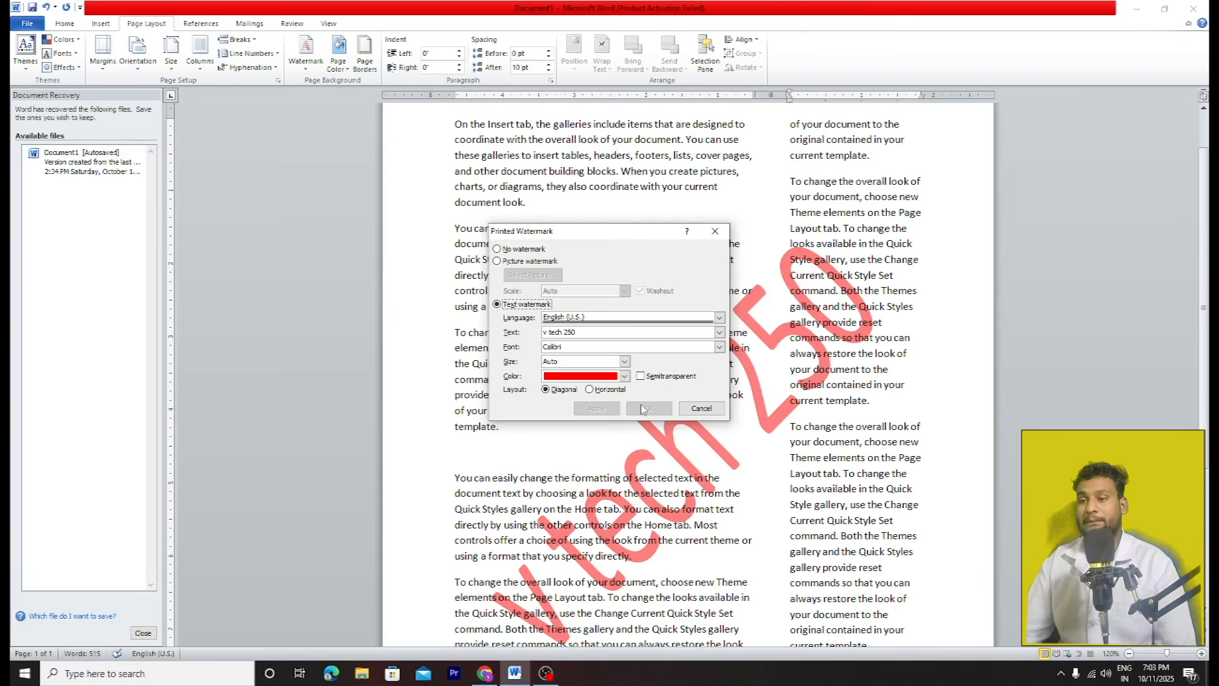
left_click(641, 376)
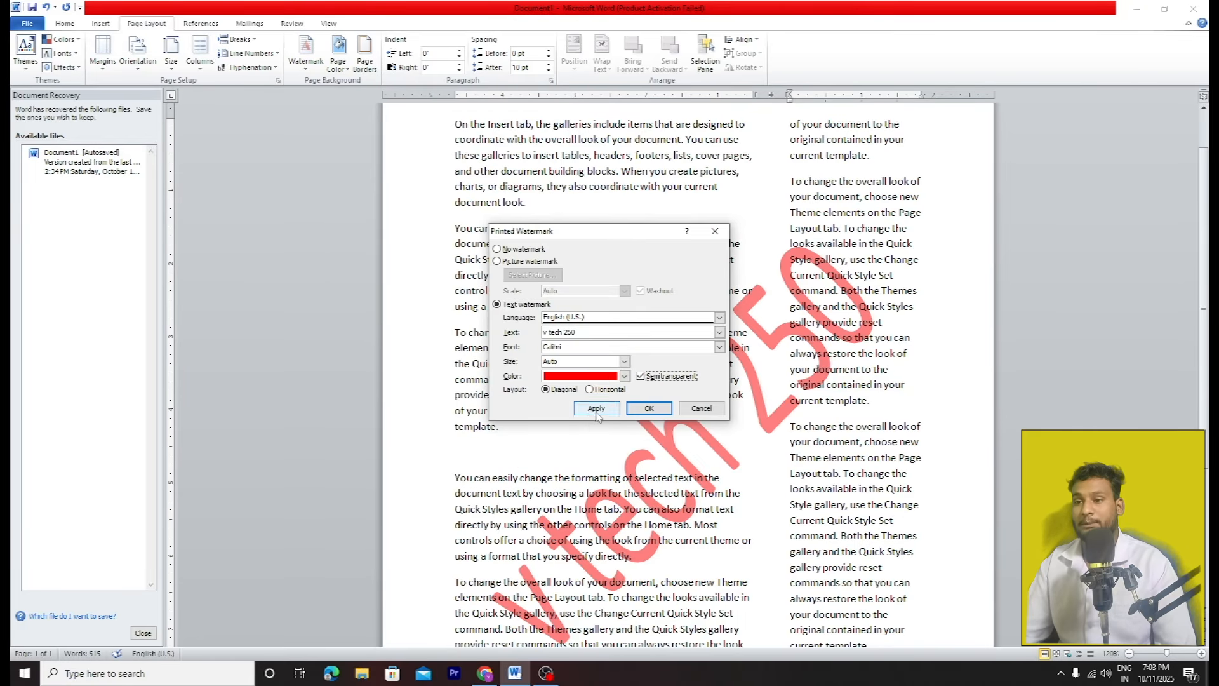
left_click(625, 362)
left_click(597, 371)
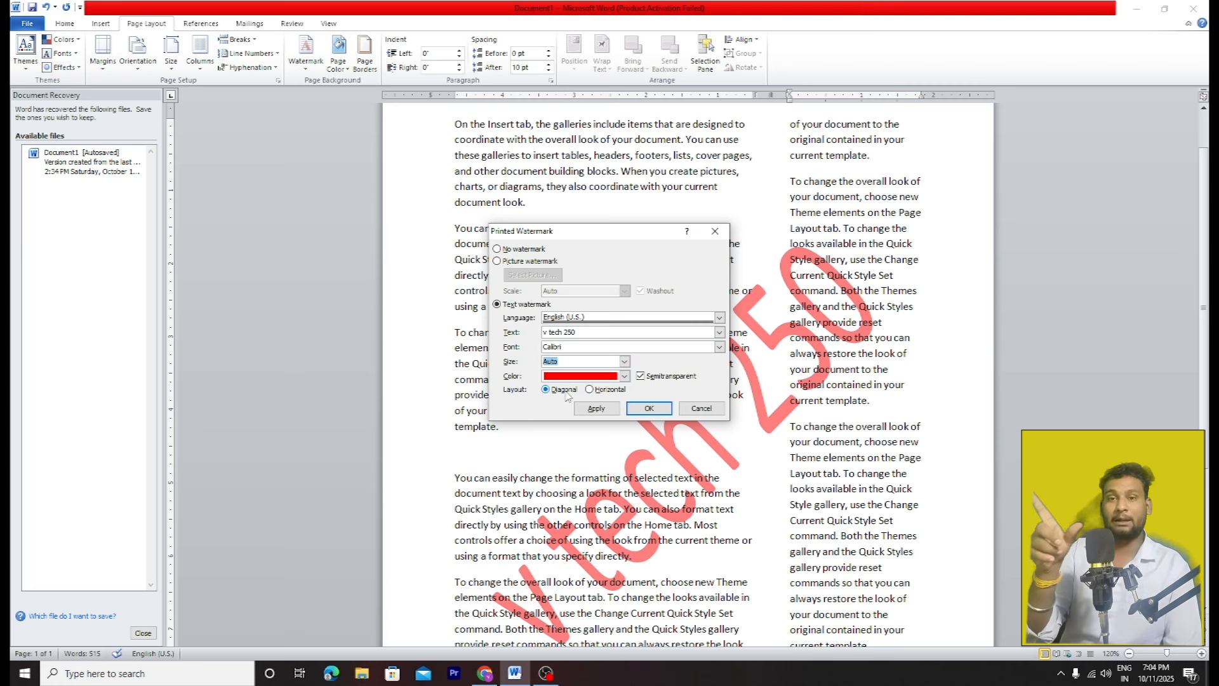
left_click(603, 389)
left_click(648, 408)
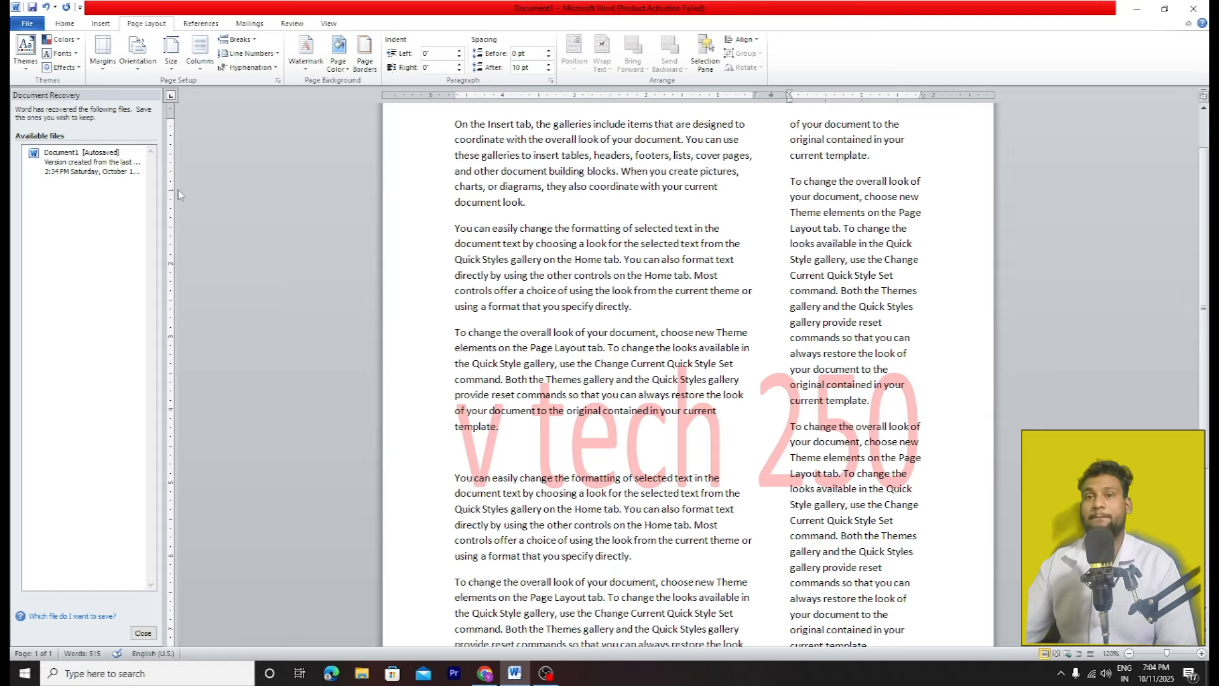
Step: Set the watermark's layout to Diagonal in standard red, and check it on the page
left_click(306, 54)
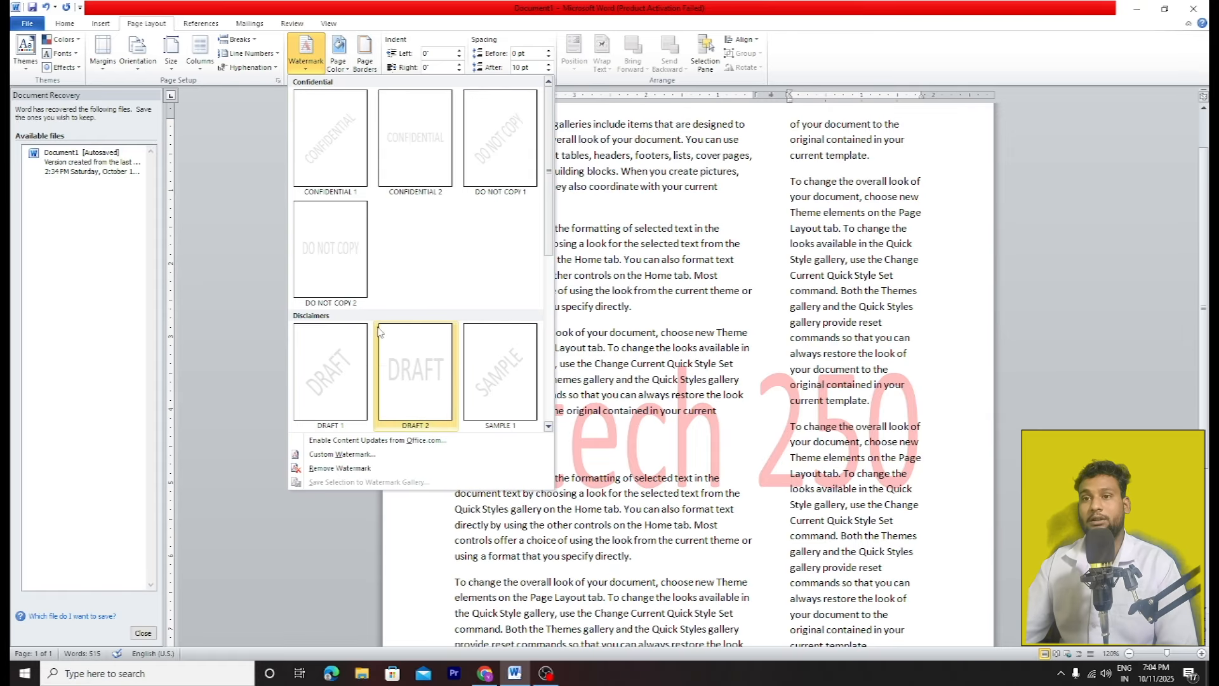
left_click(358, 455)
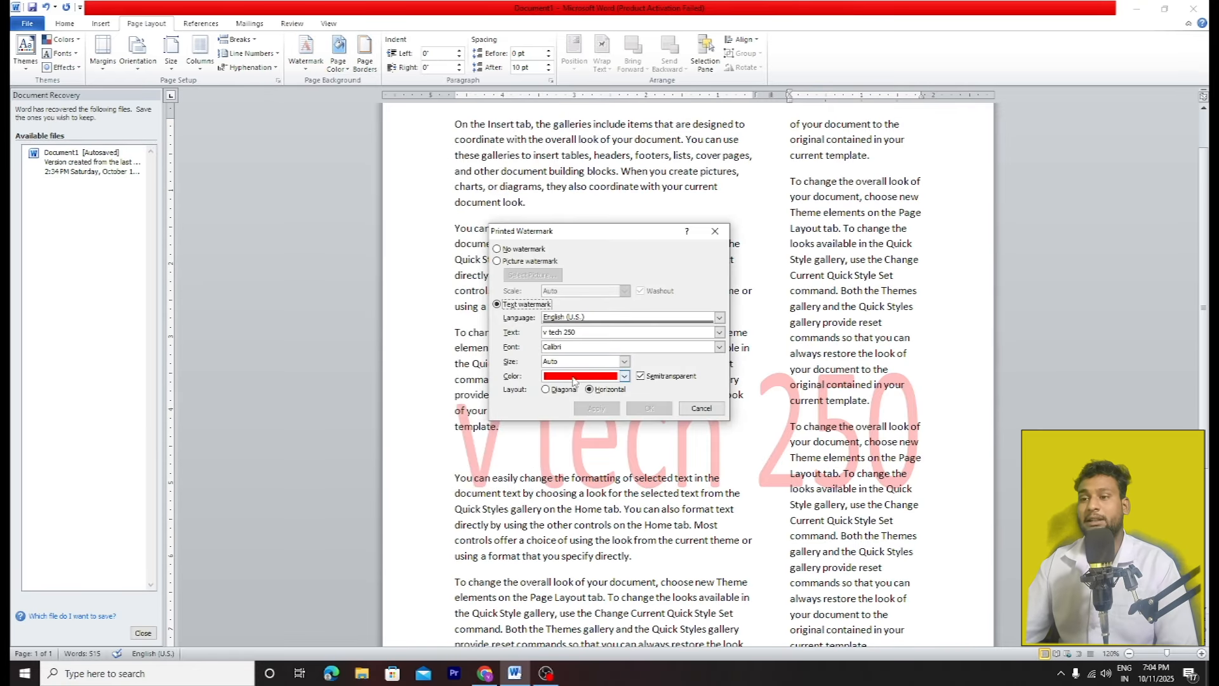
left_click(624, 377)
left_click(558, 483)
left_click(559, 395)
left_click(648, 409)
scroll(633, 403, "down", 2)
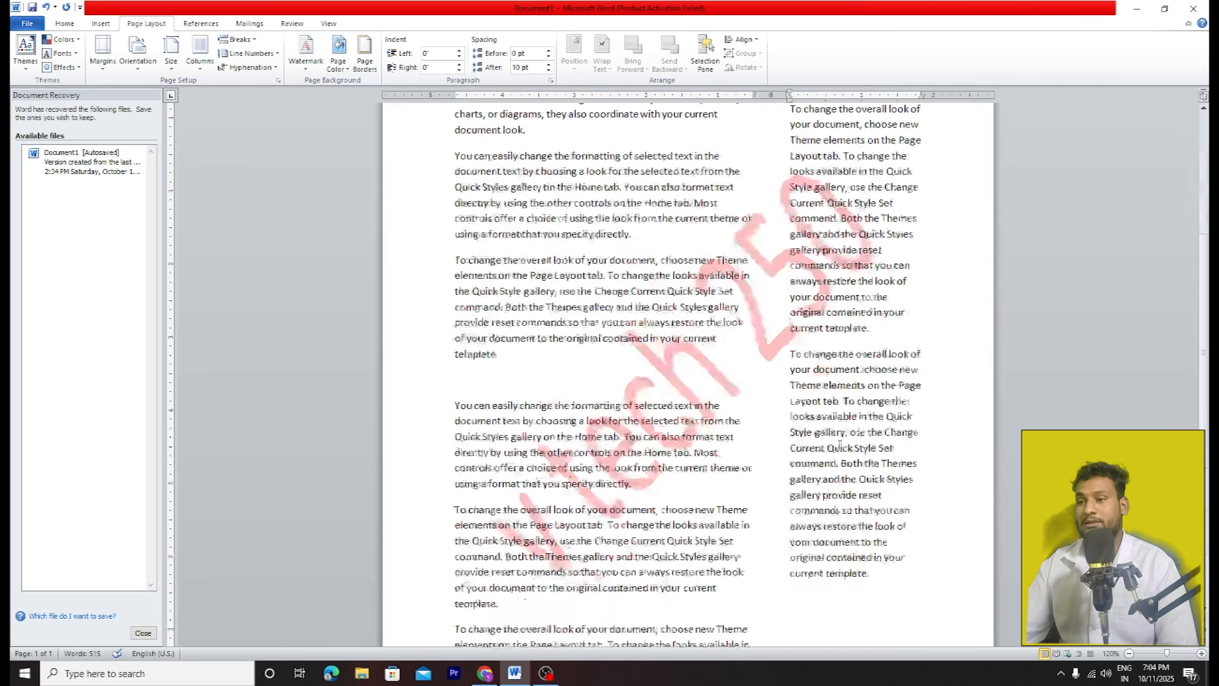
scroll(837, 442, "up", 3)
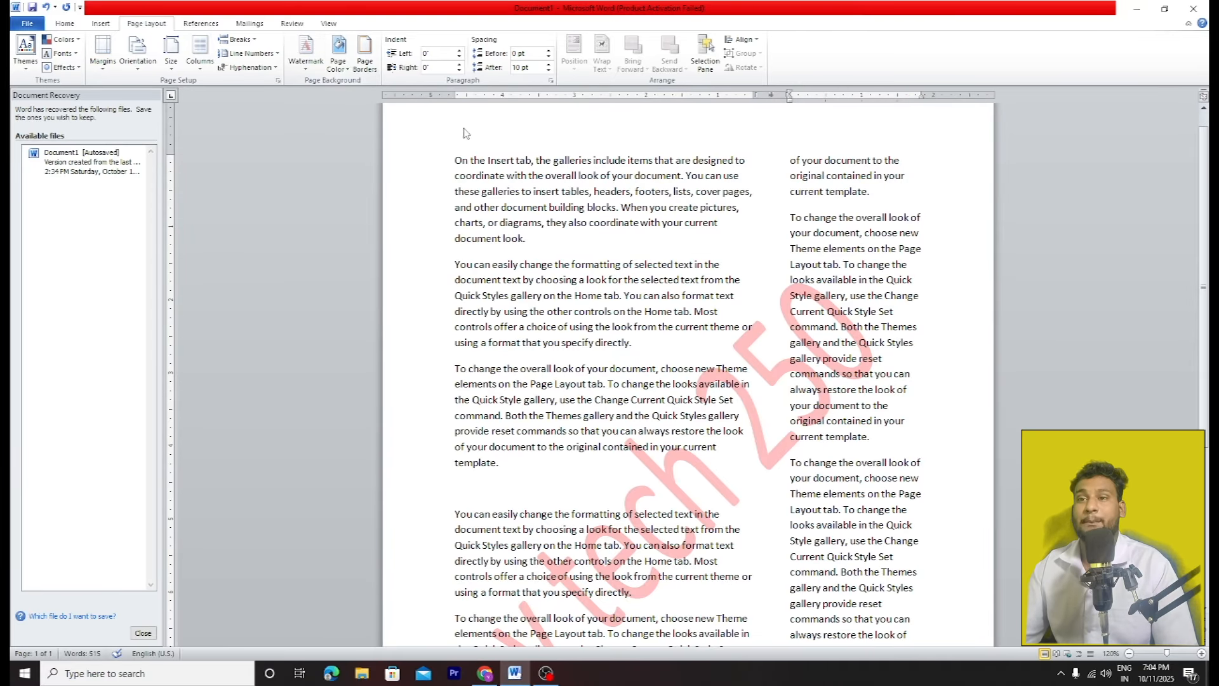
scroll(407, 146, "up", 1)
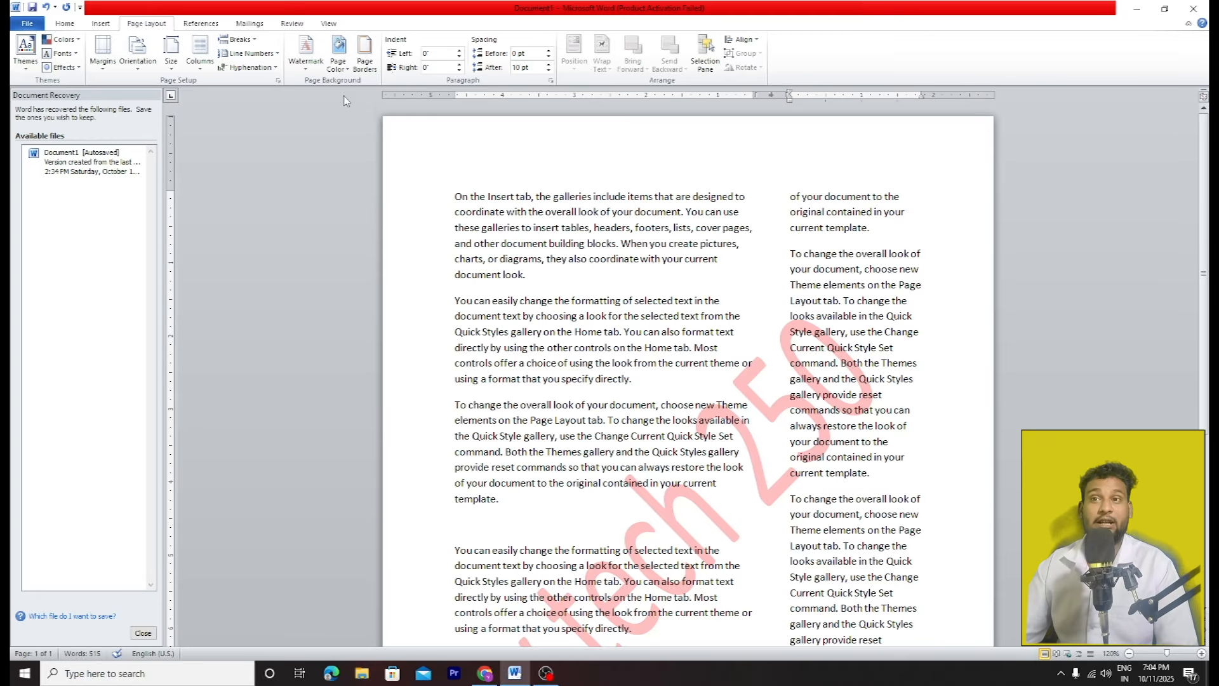
left_click(339, 56)
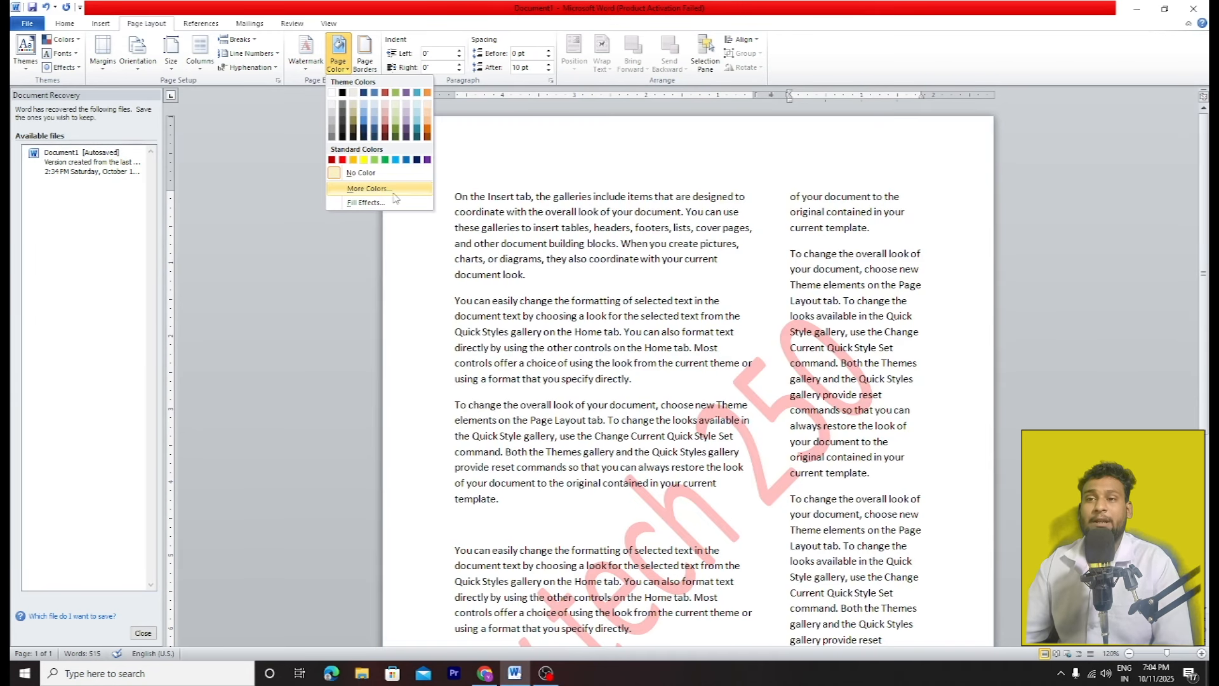
left_click(368, 189)
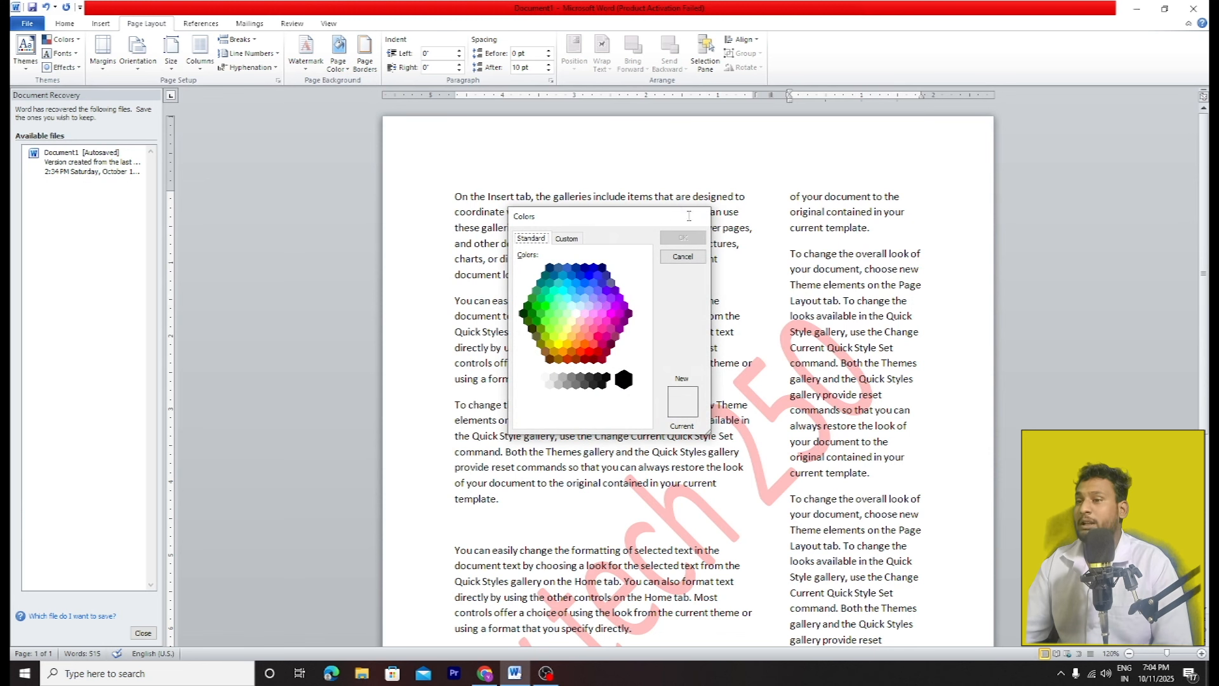
key("Escape")
Step: Set up a two-color gradient fill for the page background, with red as Color 1 and orange as Color 2
left_click(338, 60)
left_click(357, 206)
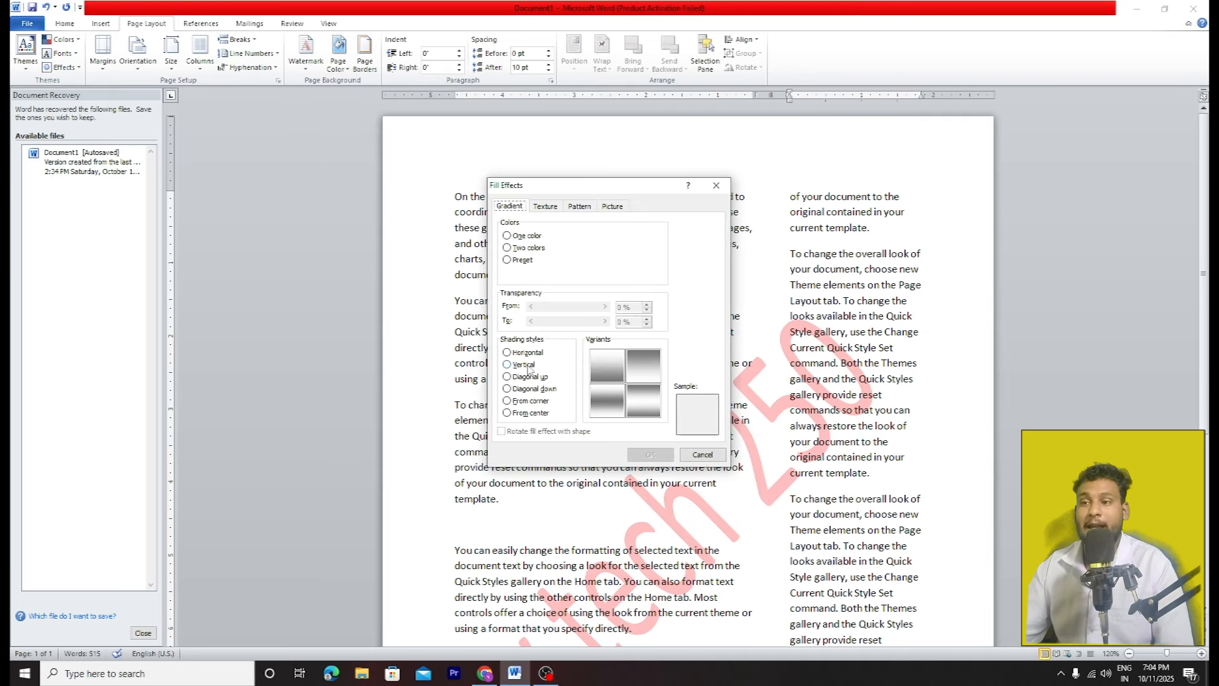
left_click(520, 248)
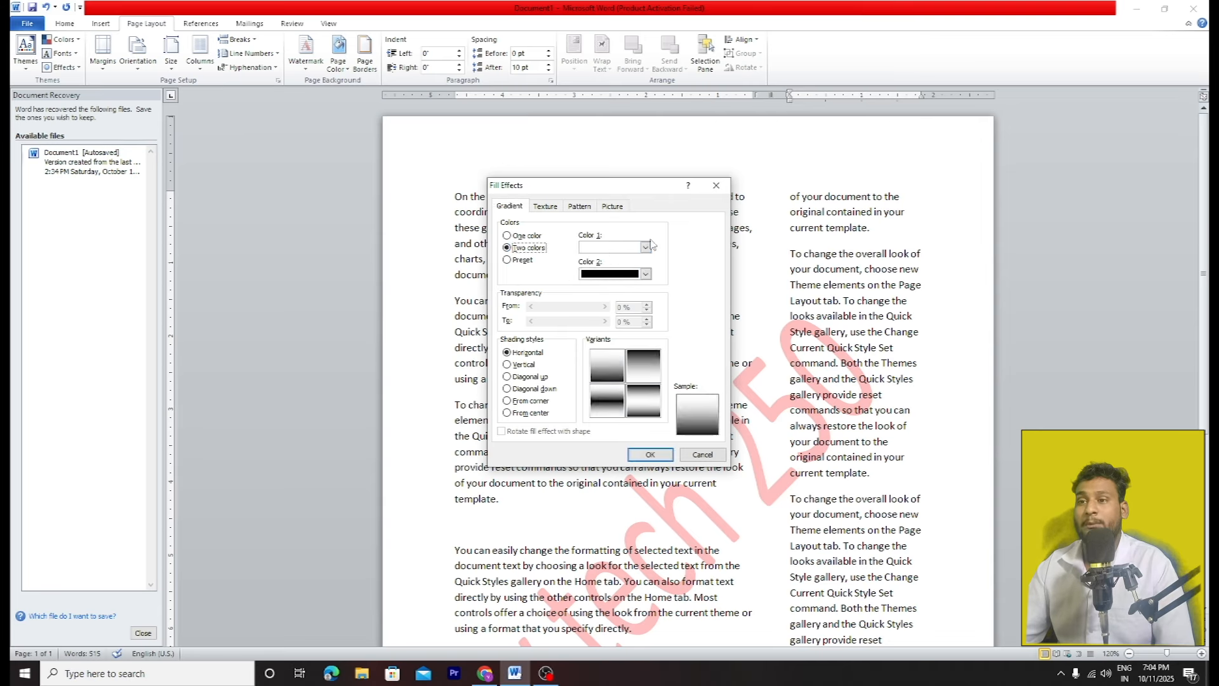
left_click(646, 248)
left_click(640, 271)
left_click(646, 274)
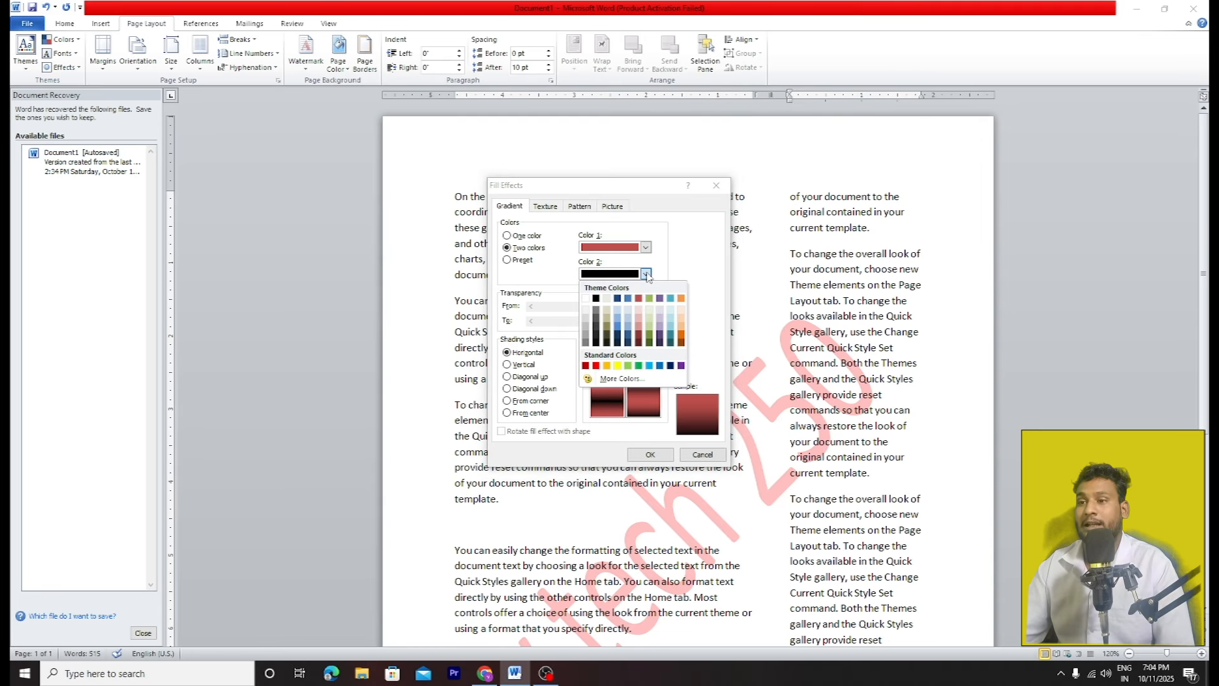
left_click(679, 299)
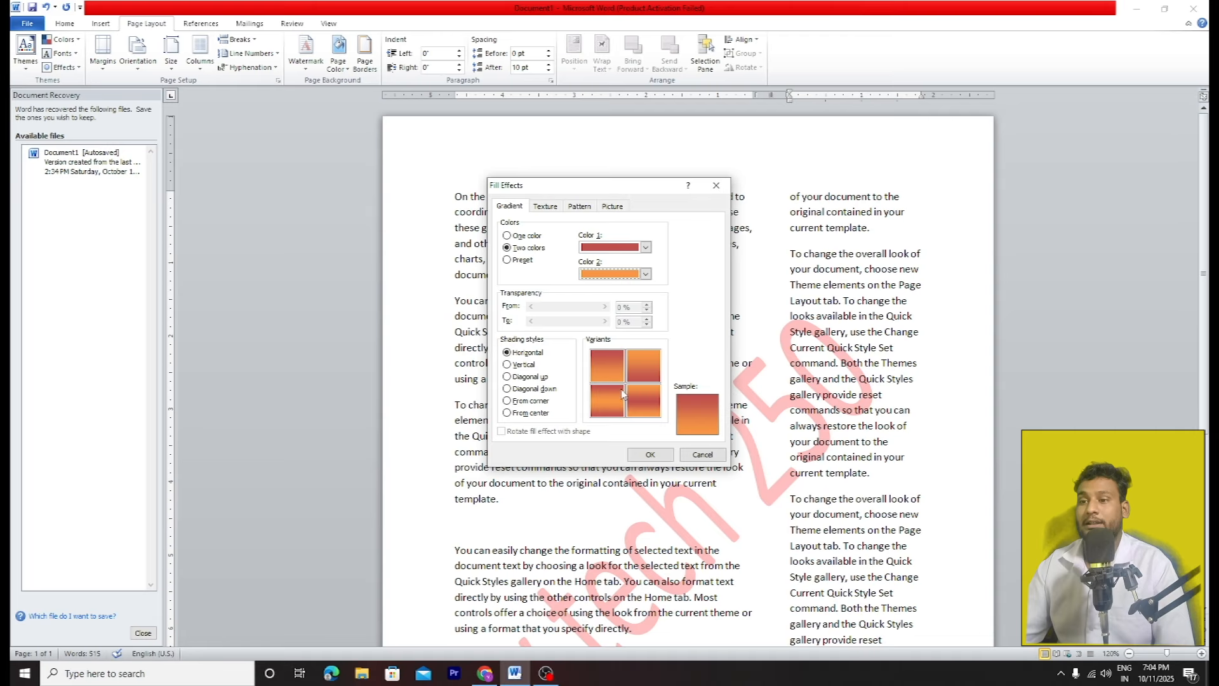
Step: Give the page gradient Diagonal down shading with the fourth variant and apply it to the page
left_click(539, 389)
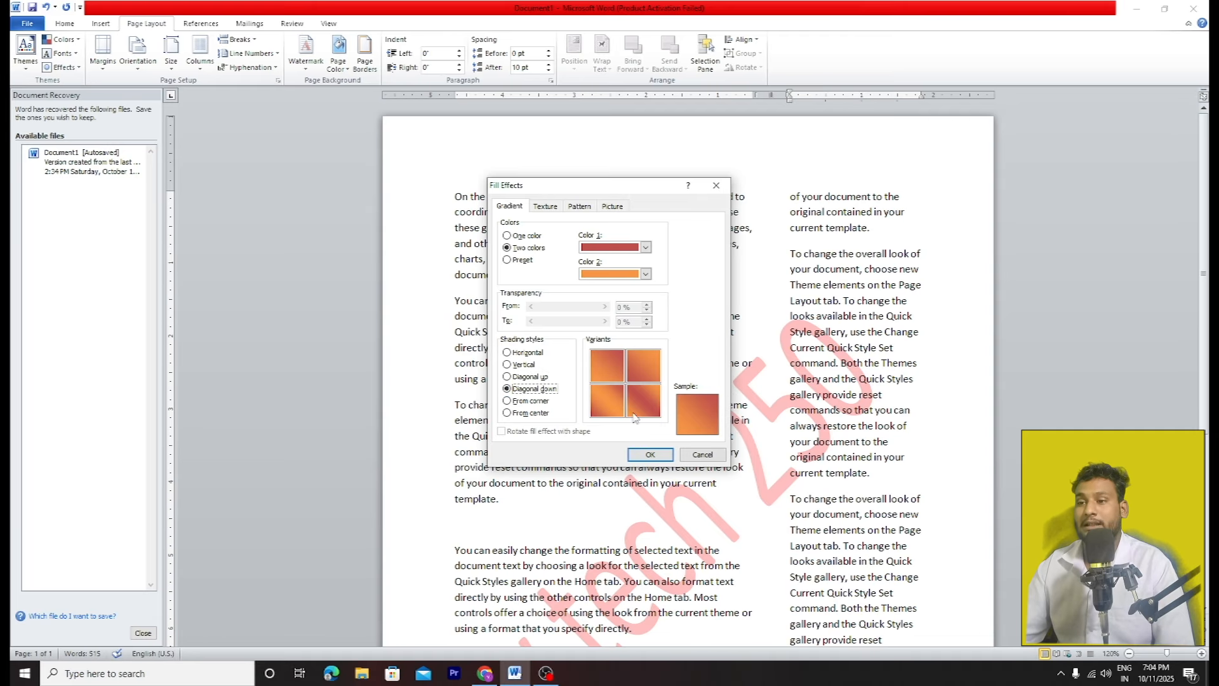
left_click(634, 416)
left_click(654, 454)
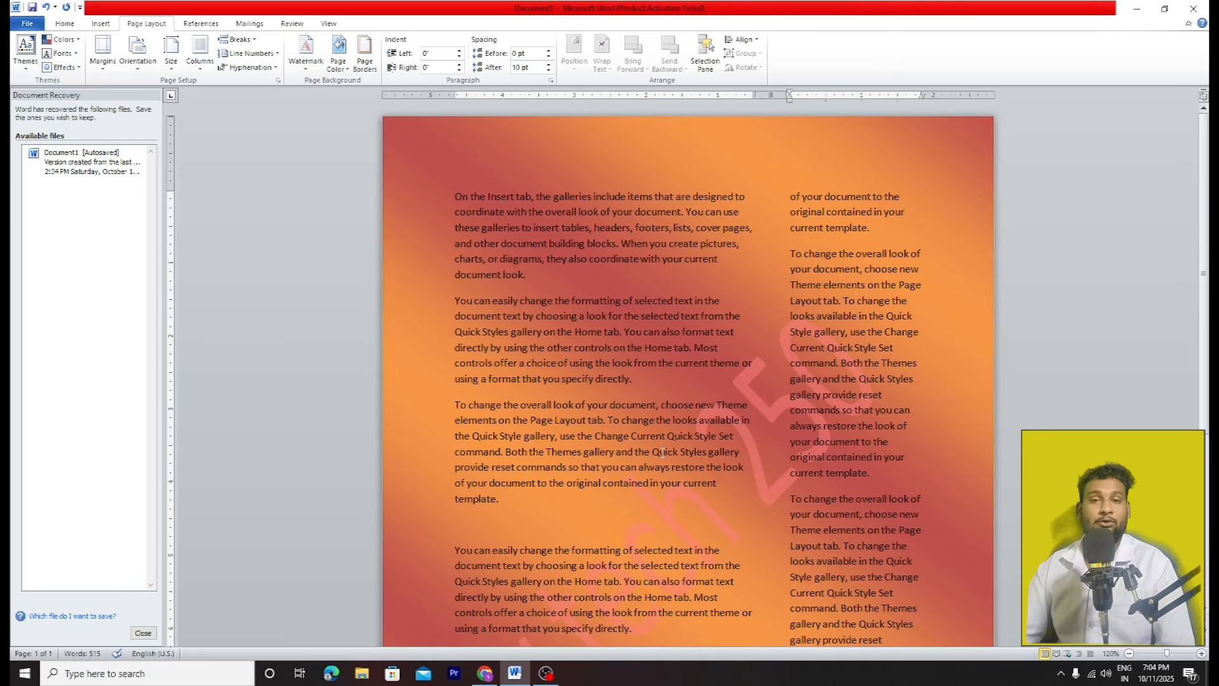
Step: Add a Box page border with a solid line to the whole document and check it on the page
left_click(364, 54)
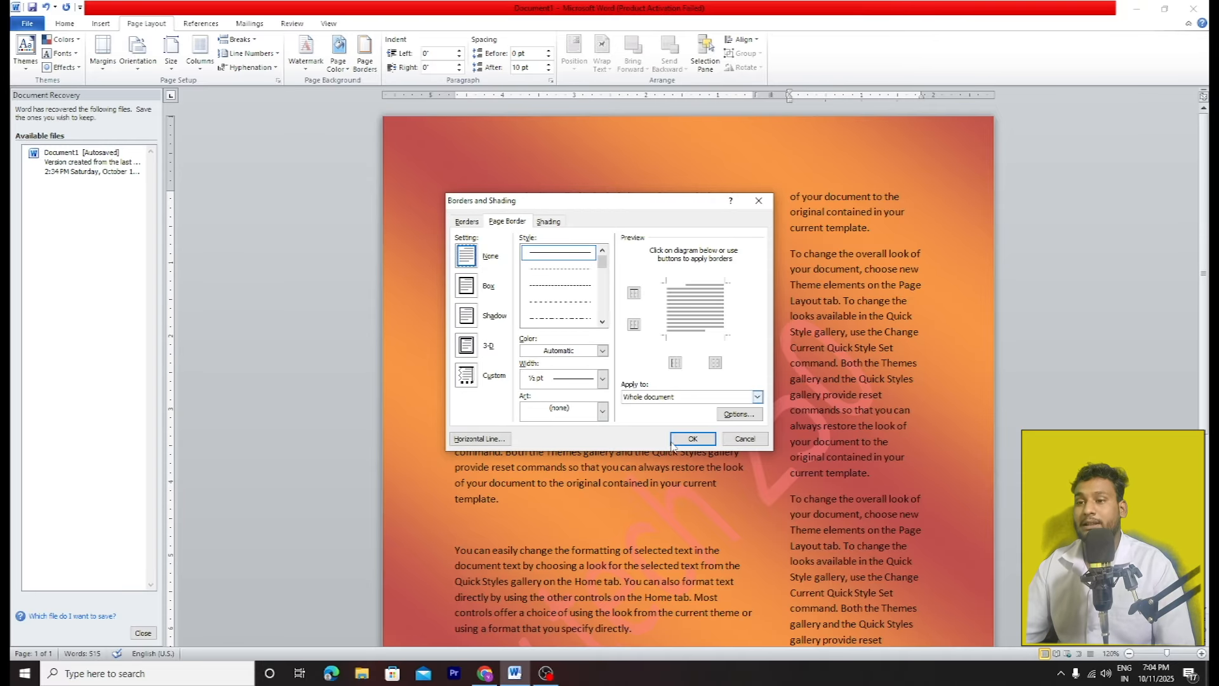
key("Return")
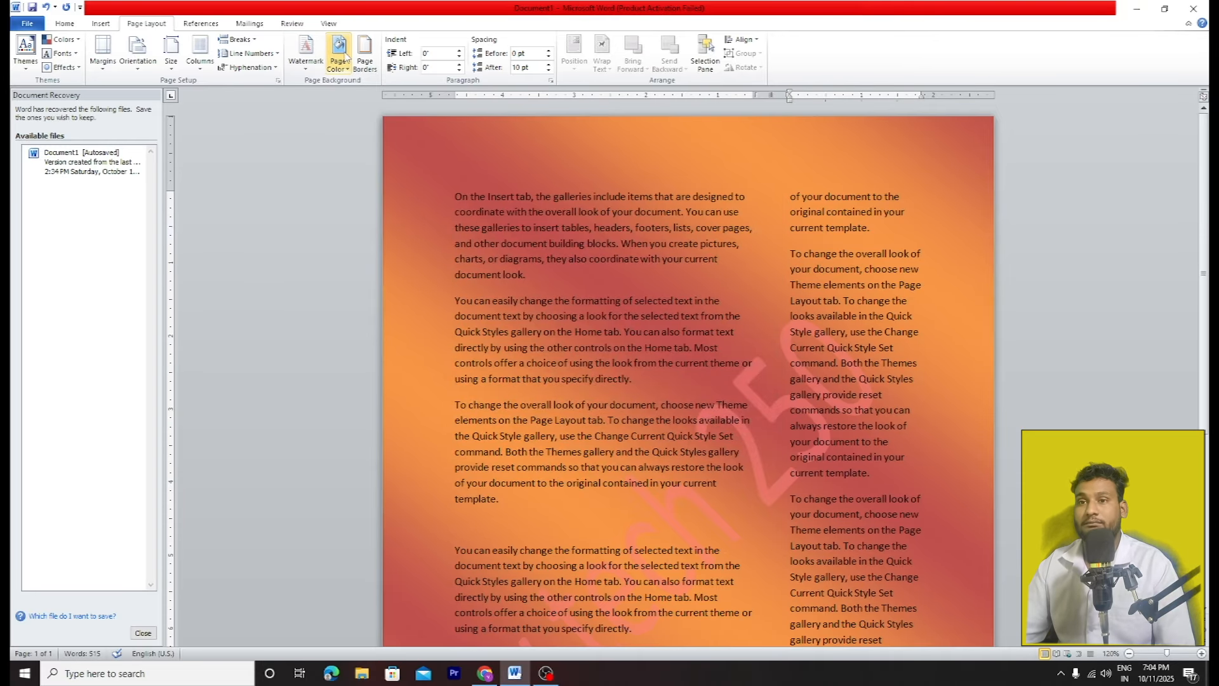
left_click(359, 55)
left_click(466, 285)
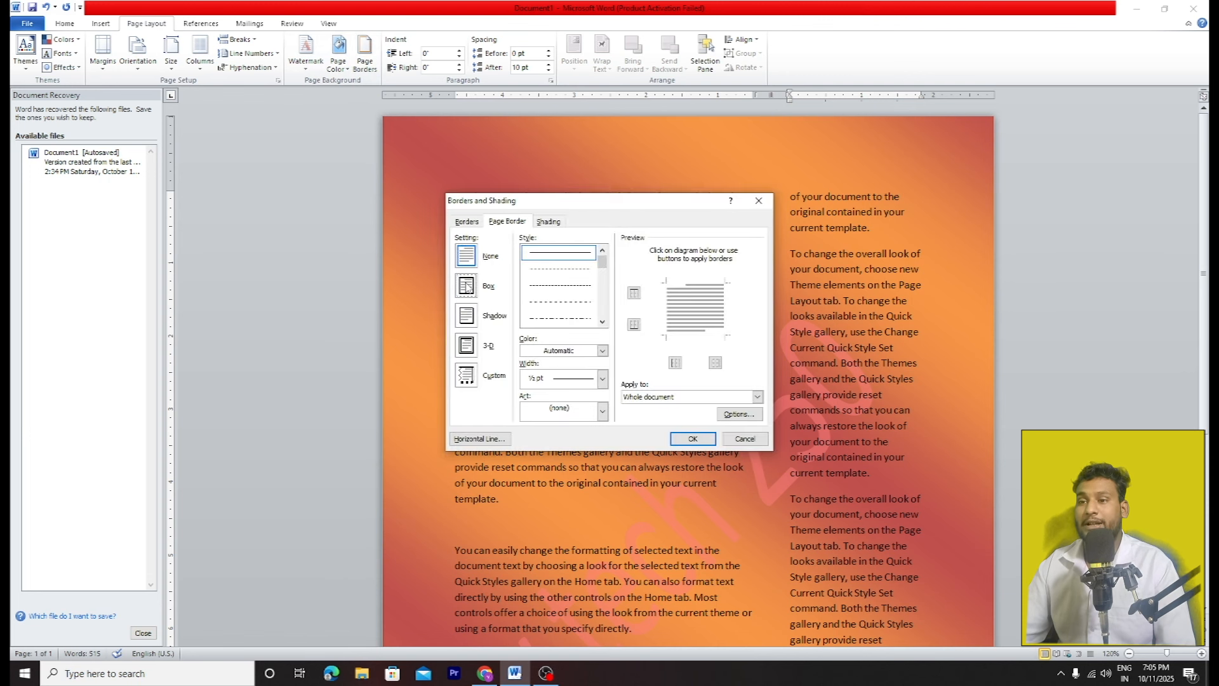
left_click(692, 438)
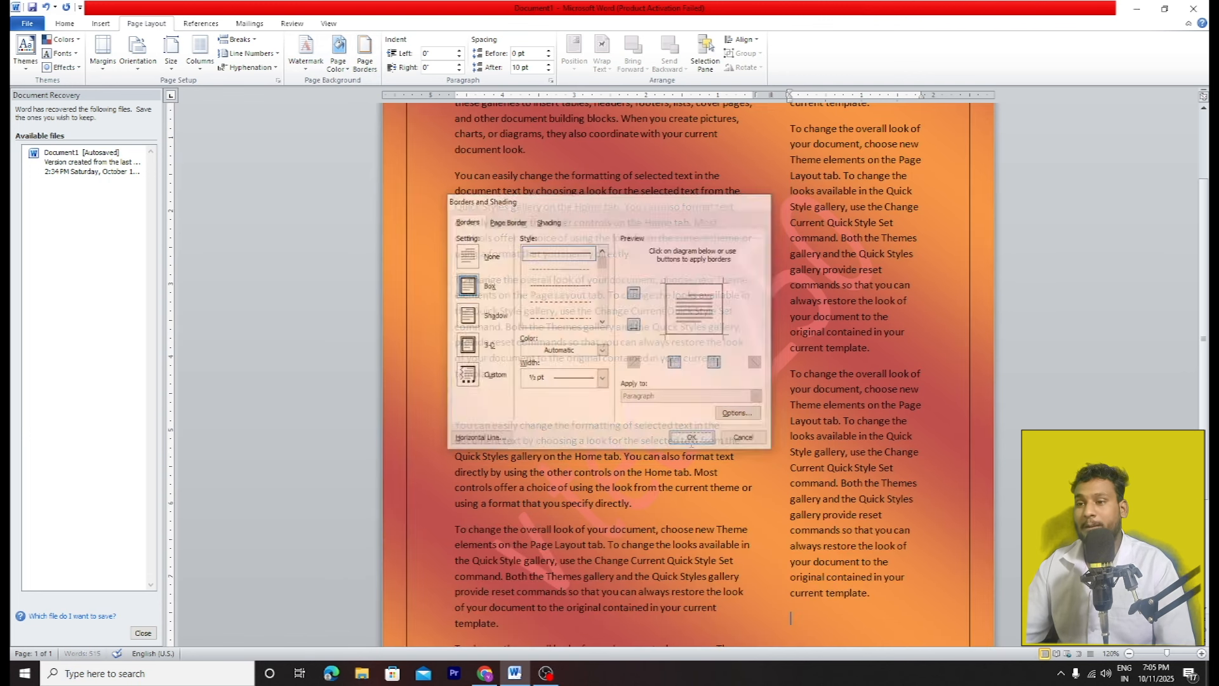
scroll(664, 413, "up", 3)
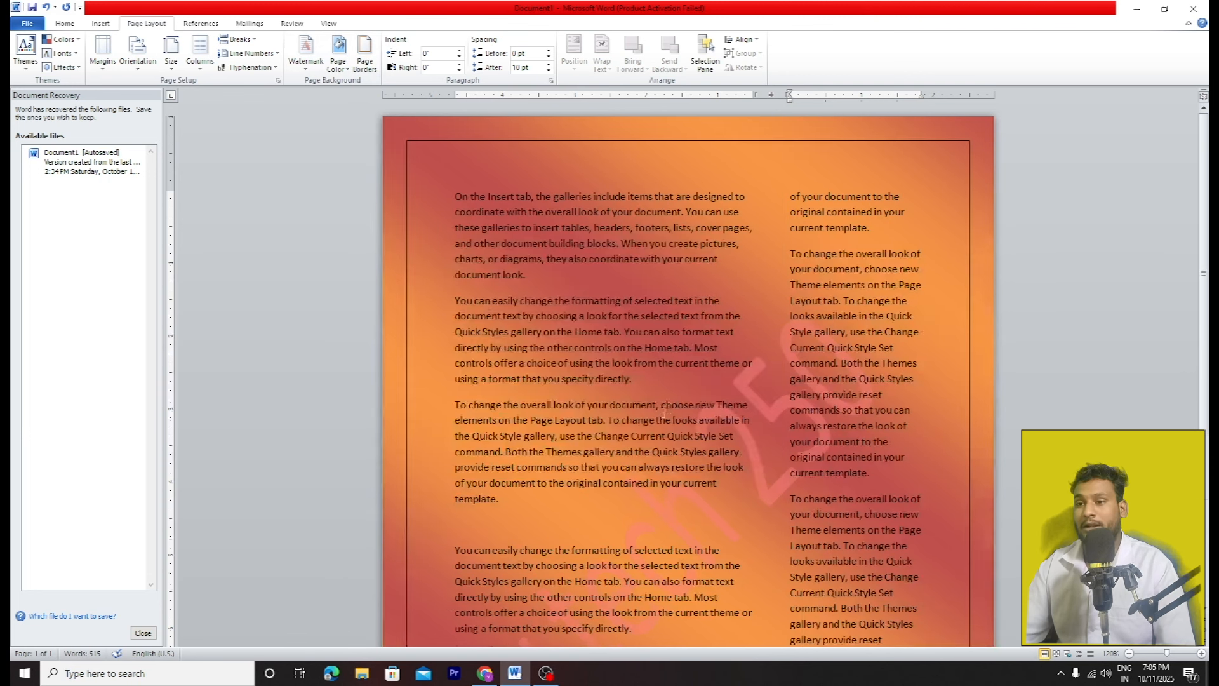
scroll(799, 368, "down", 1)
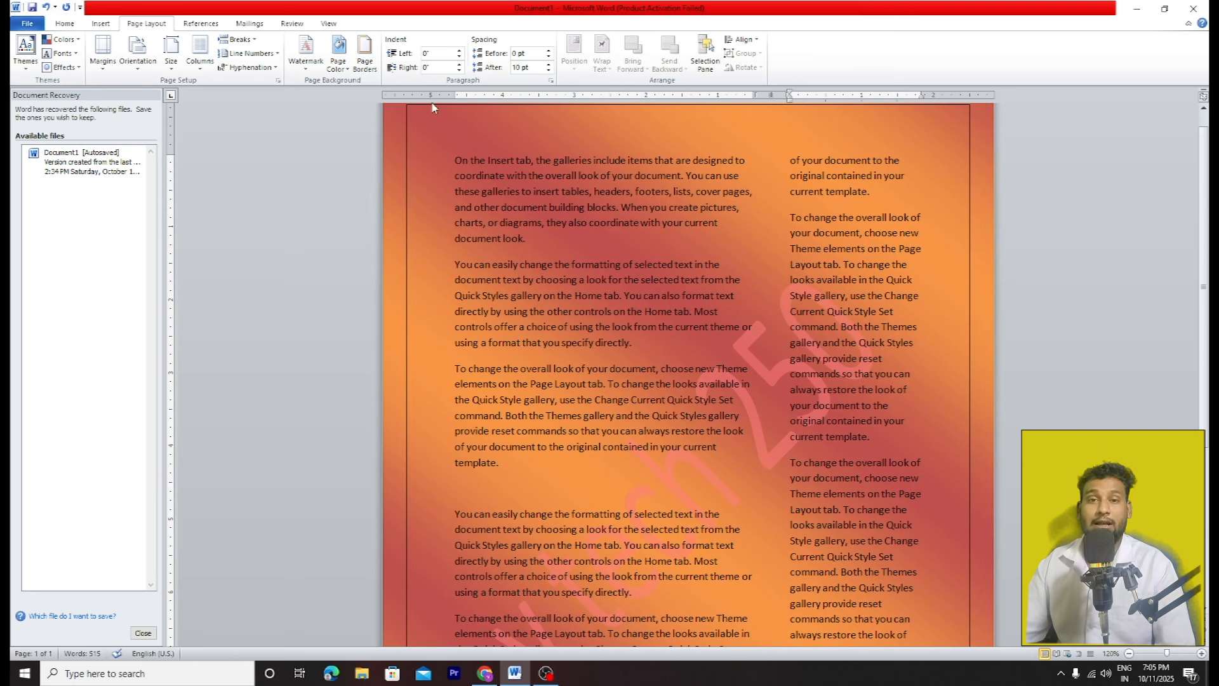
Step: Change the page border's line style to the fine dashed line, third in the style list
left_click(357, 46)
left_click(559, 286)
left_click(694, 441)
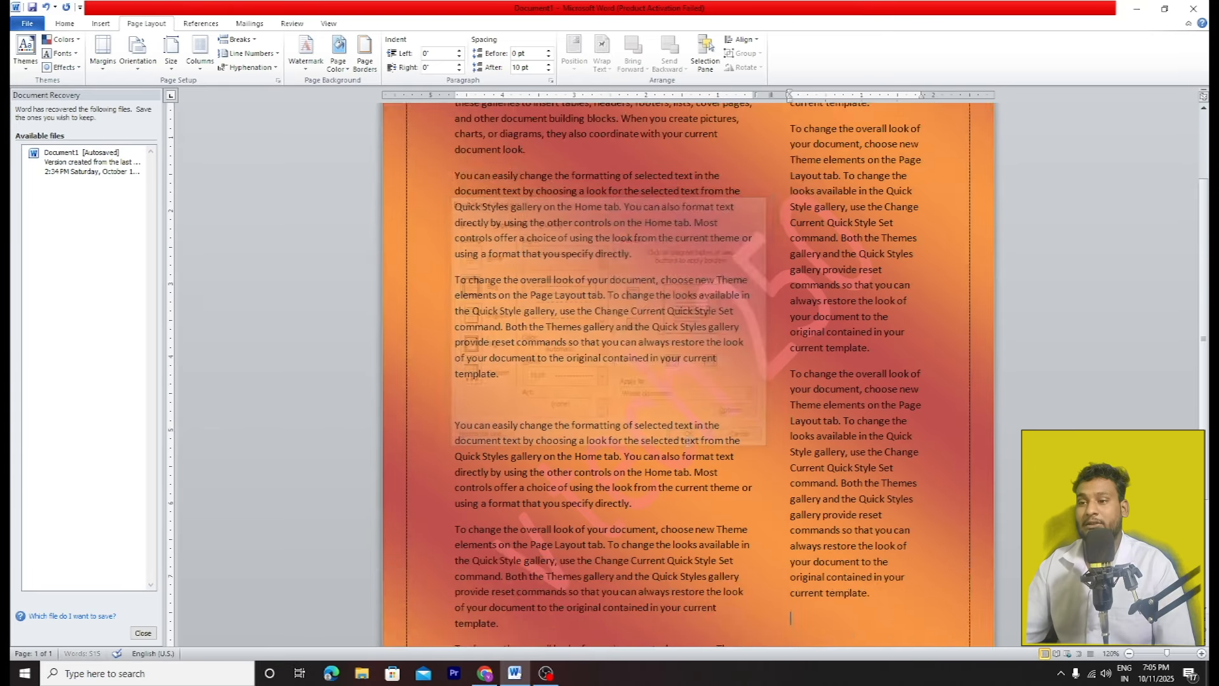
Step: Replace the dashed page border with the art border of red flowers with green leaves
left_click(366, 64)
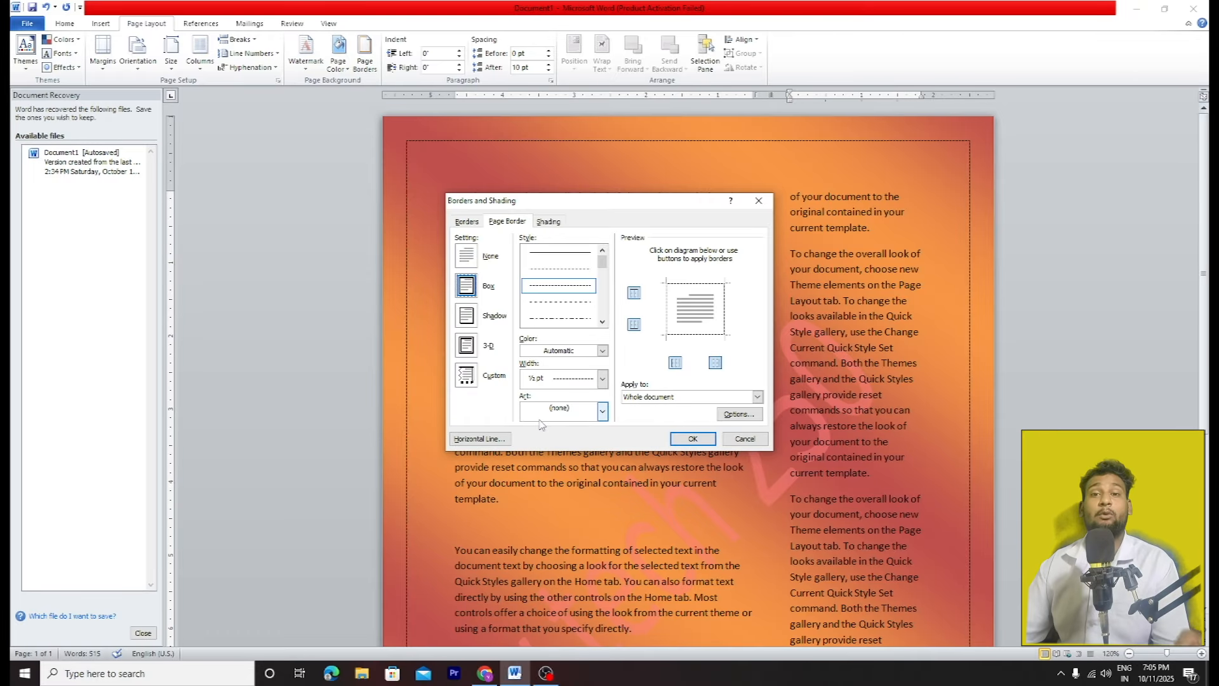
left_click(602, 412)
scroll(550, 464, "down", 5)
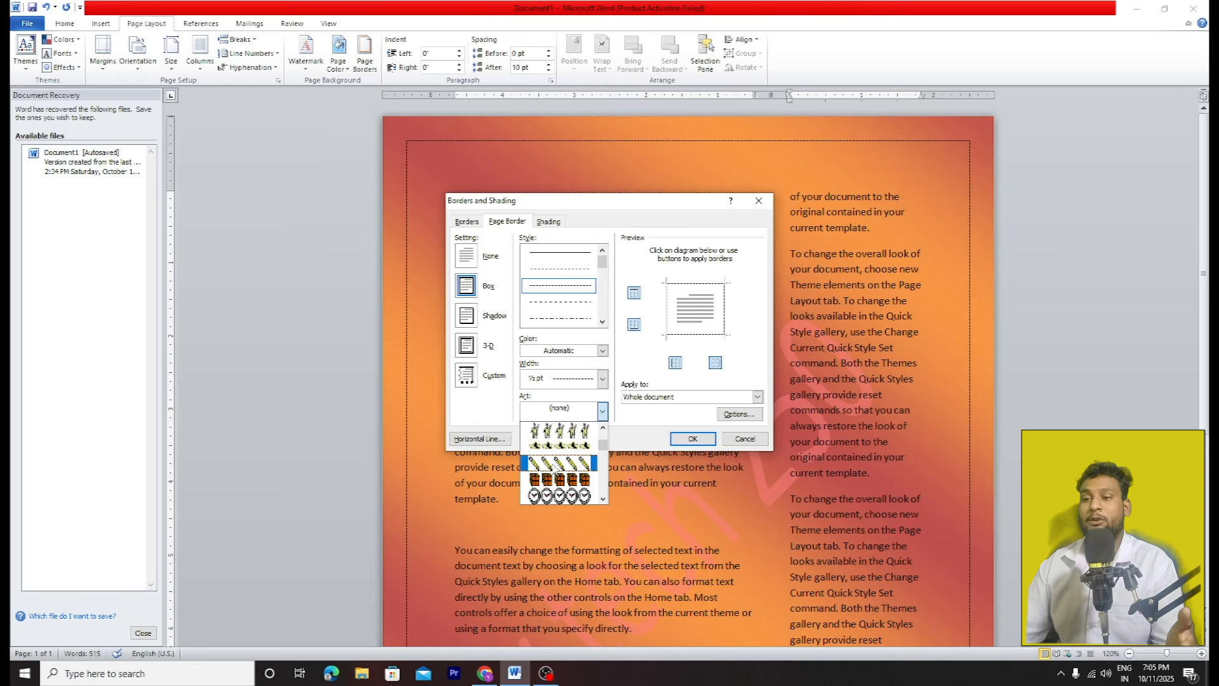
scroll(559, 479, "down", 3)
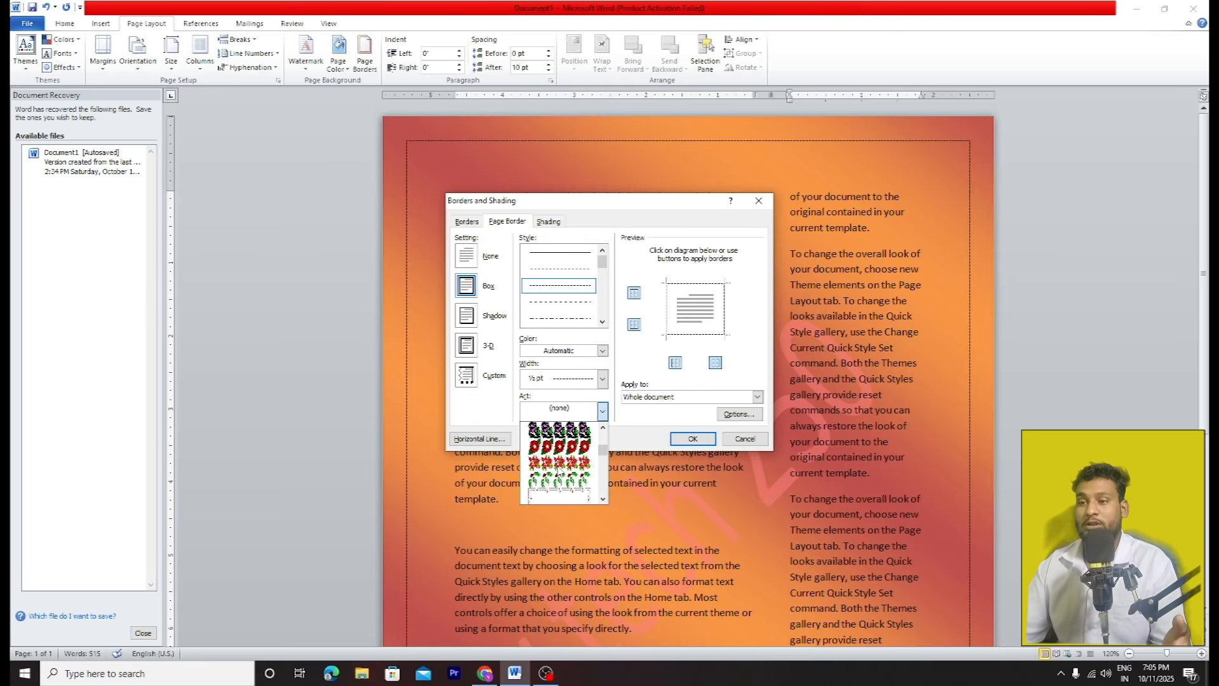
left_click(558, 452)
left_click(691, 440)
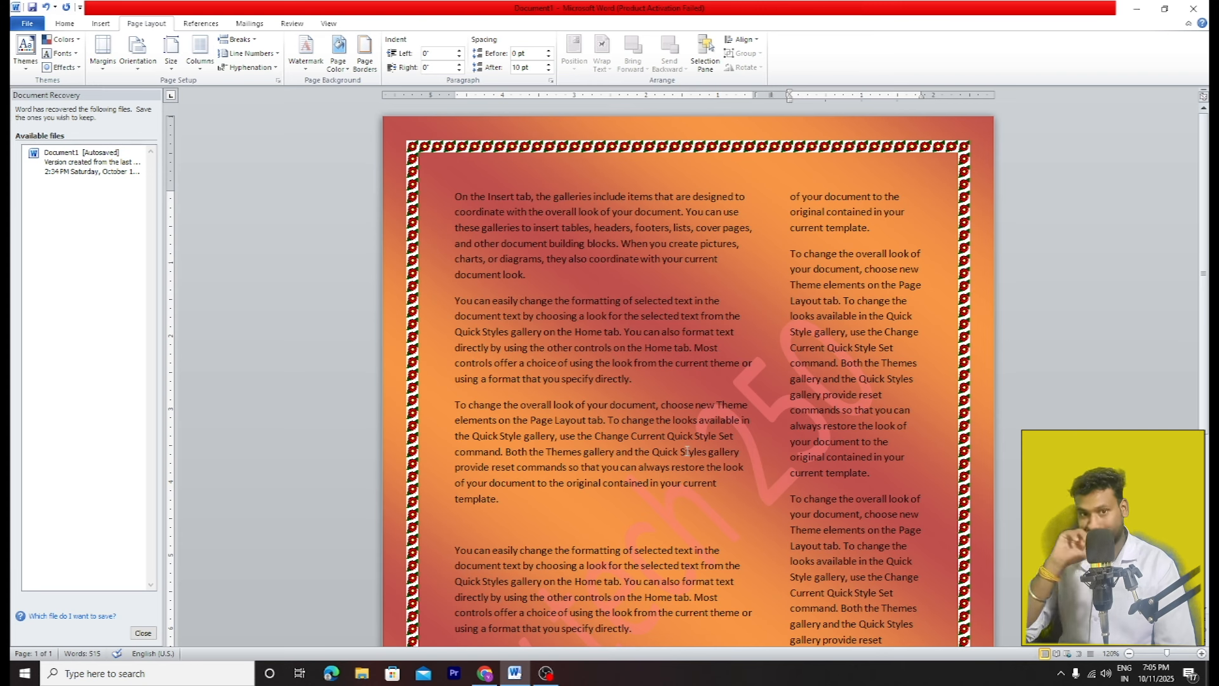
left_click(199, 54)
left_click(201, 51)
left_click(200, 23)
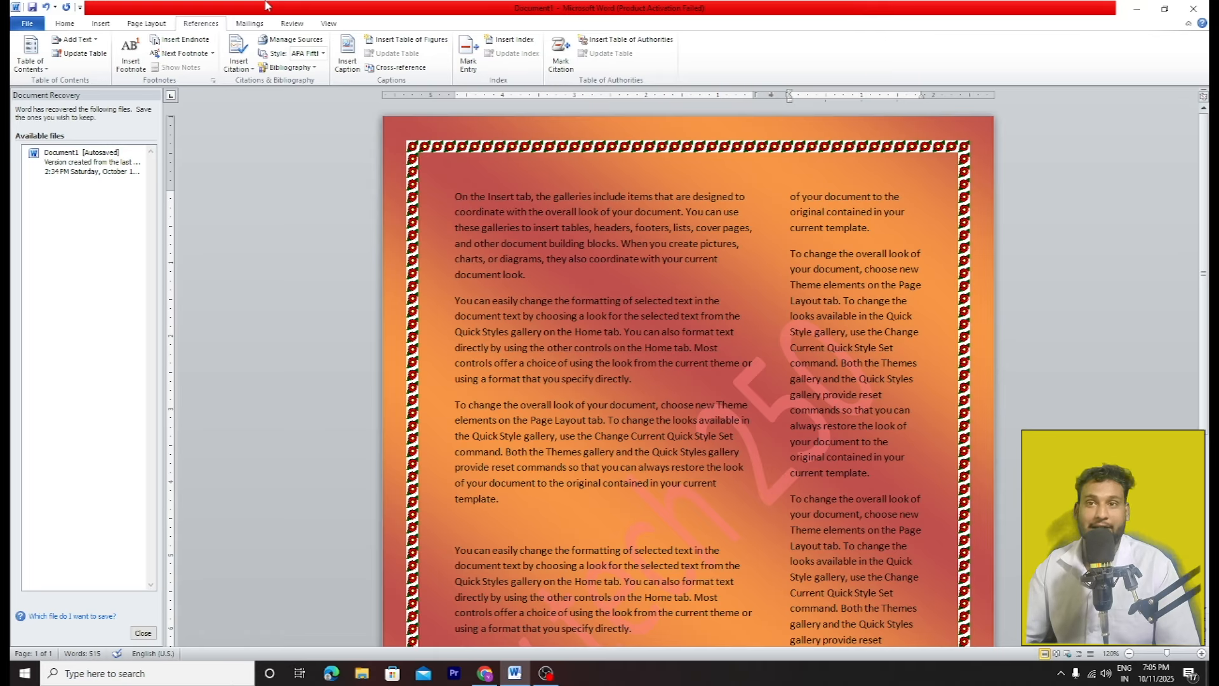
left_click(250, 23)
left_click(292, 24)
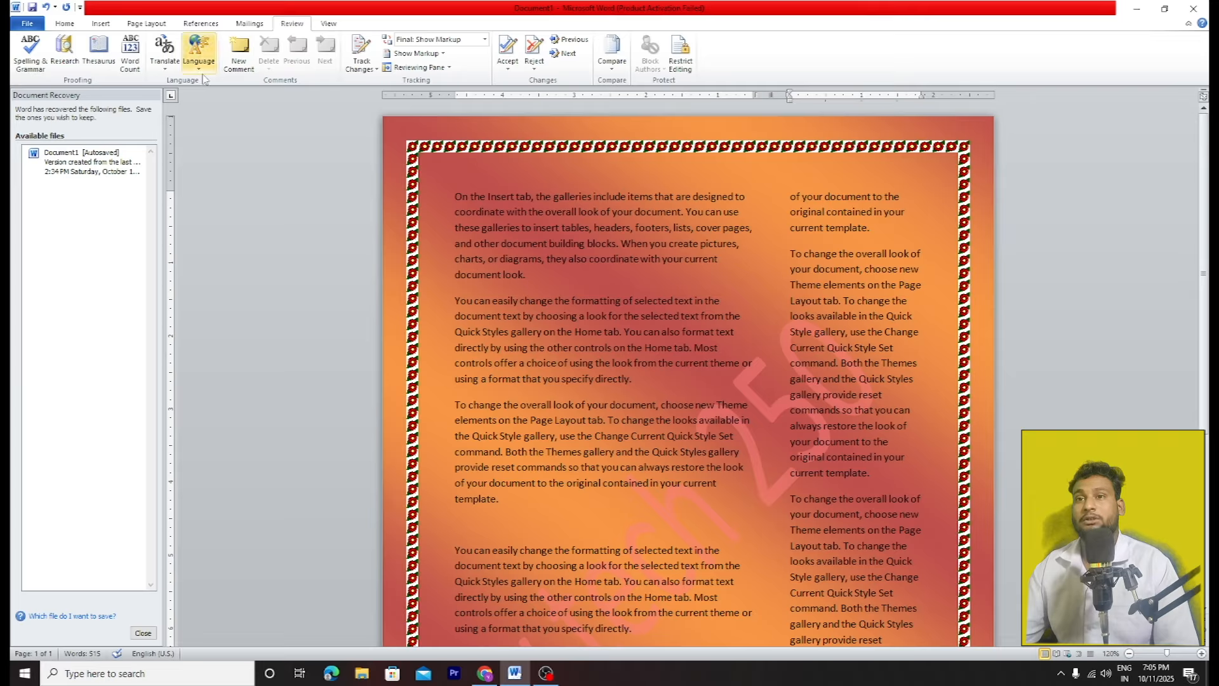
Step: Introduce spelling mistakes in the first paragraph by turning words into "loiok", "ohverall" and "Insuert"
left_click_drag(449, 198, 691, 213)
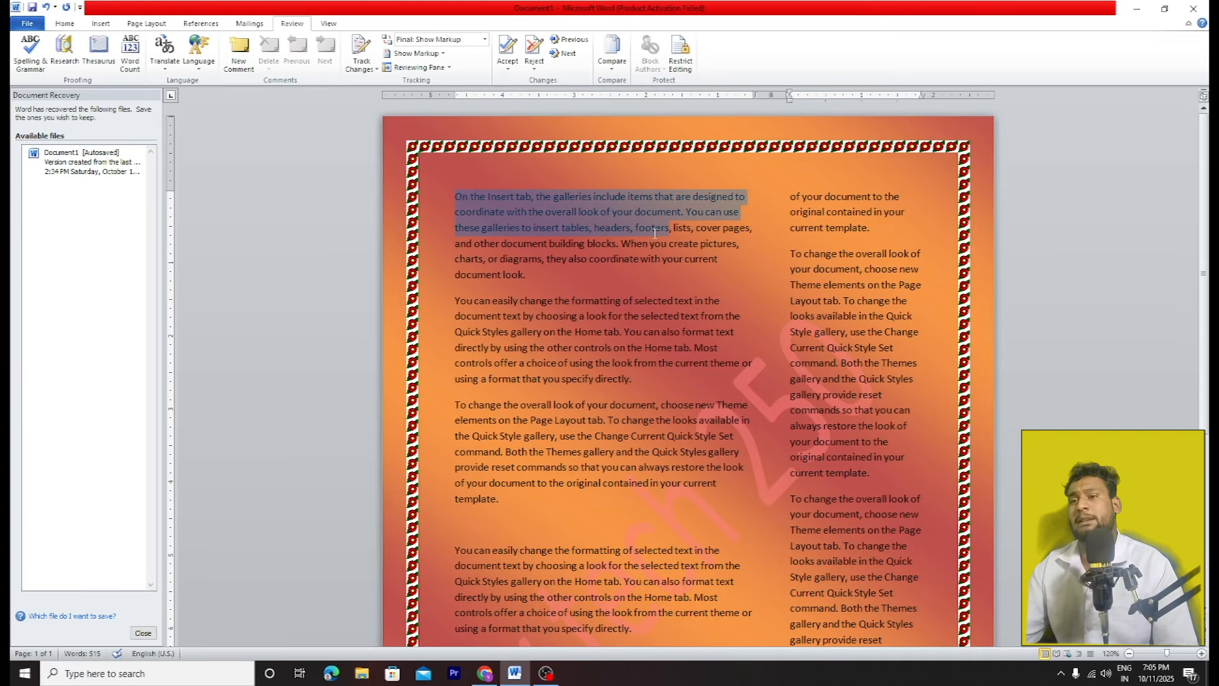
left_click(592, 213)
type("i")
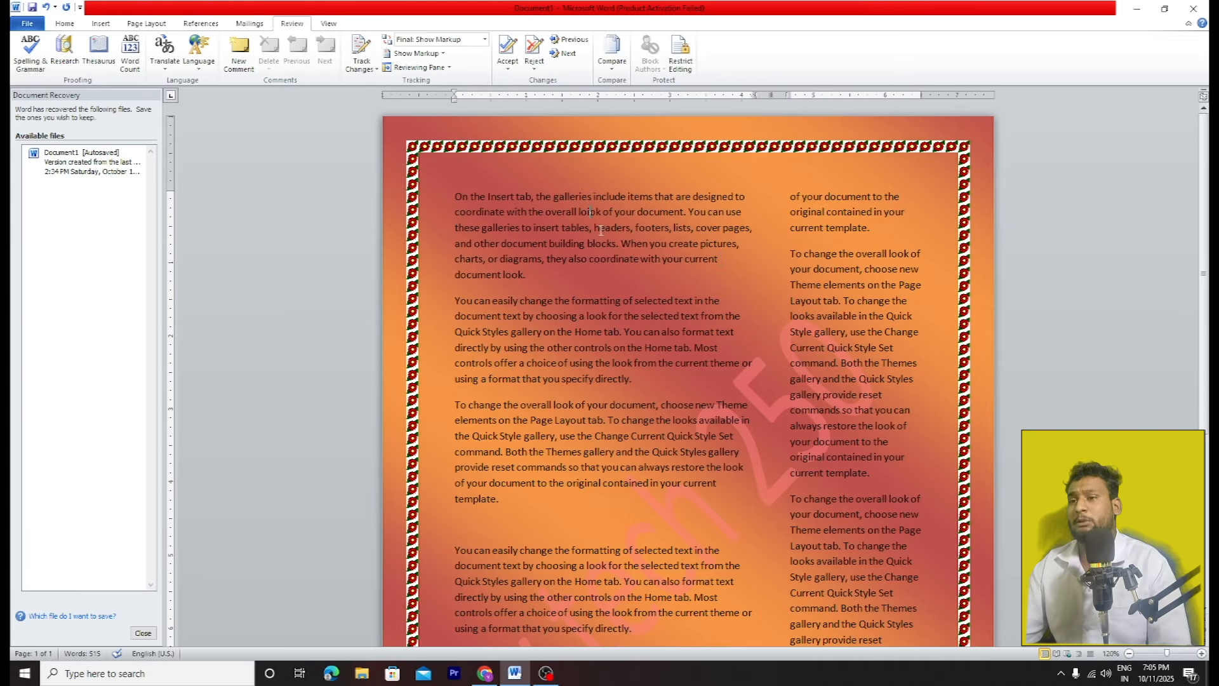
left_click(558, 214)
type("h")
left_click(502, 196)
type("u")
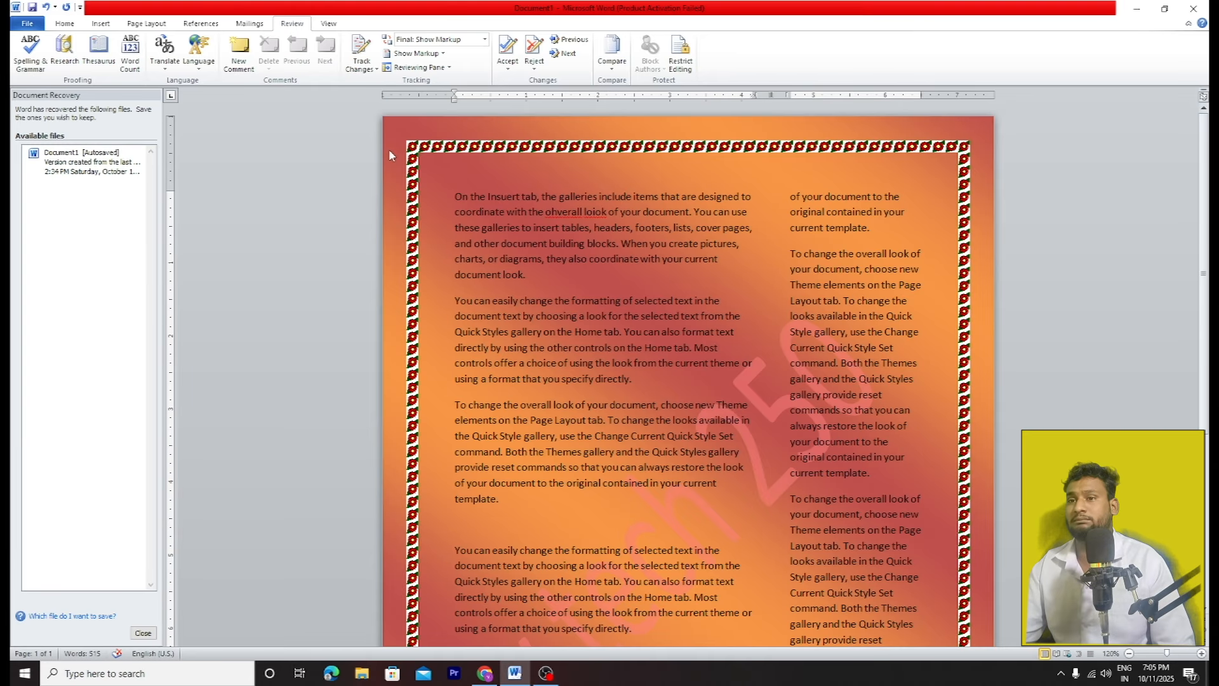
Step: Remove the gradient background by setting the page color to No Color
left_click(64, 24)
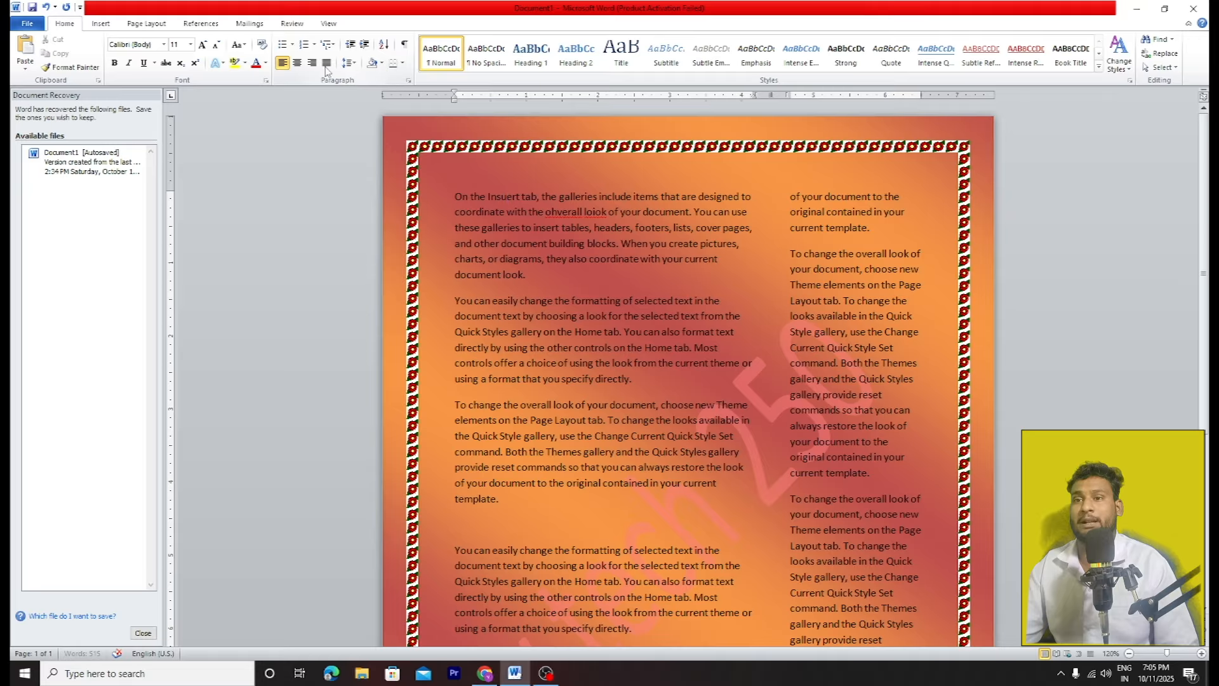
left_click(162, 23)
left_click(338, 54)
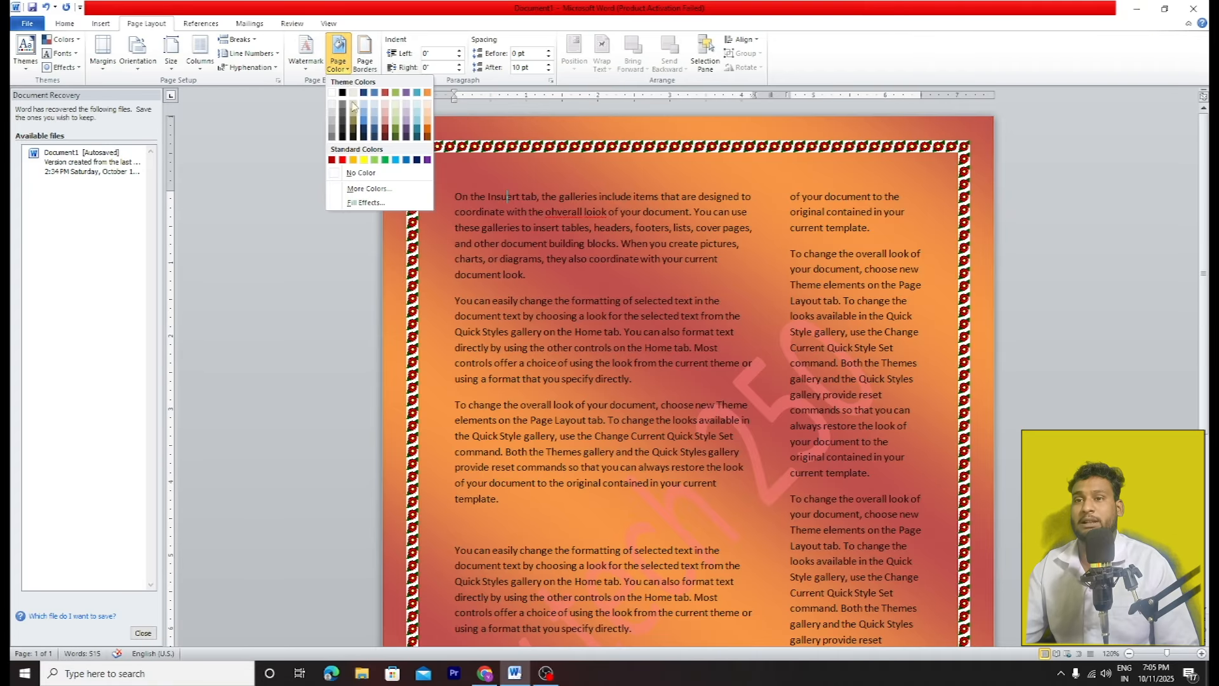
left_click(361, 173)
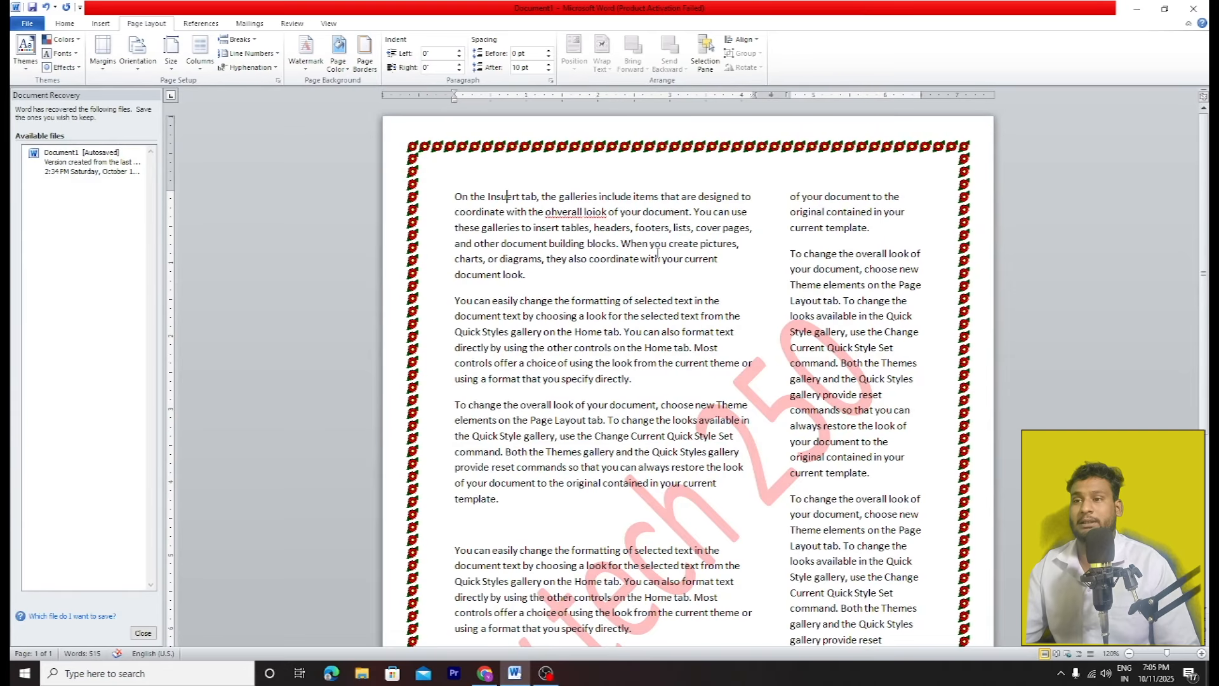
Step: Misspell more words as "diagragms", "docuyment", "ucreate" and "covier" in the first paragraph, and "curirent" in the second column
left_click(530, 253)
type("g")
left_click(524, 243)
type("y")
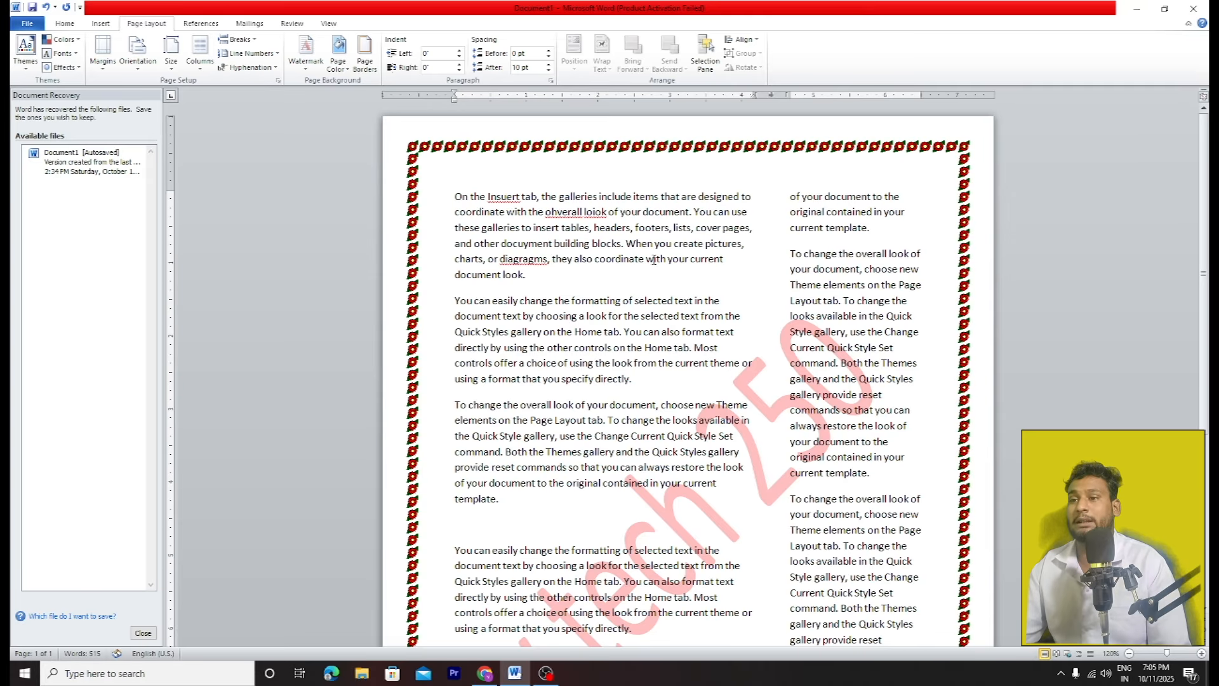
left_click(674, 244)
type("u")
left_click(712, 228)
type("i")
left_click(803, 227)
type("i")
Step: Misspell words in the second paragraph as "forymatting", "crhange", "documegnt", "usinjhg", "gallerj" and "Homye"
left_click(586, 302)
type("y")
left_click(526, 302)
type("r")
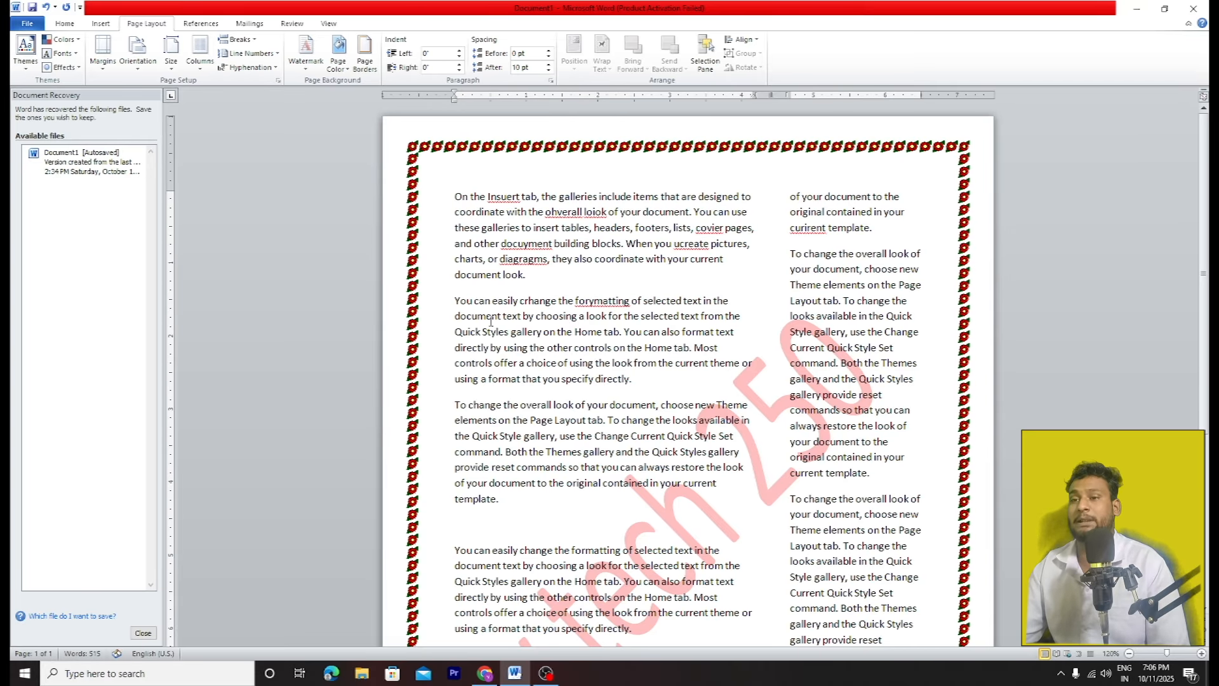
left_click(492, 316)
type("g")
left_click(524, 347)
type("jh")
left_click_drag(536, 332, 542, 332)
type("j")
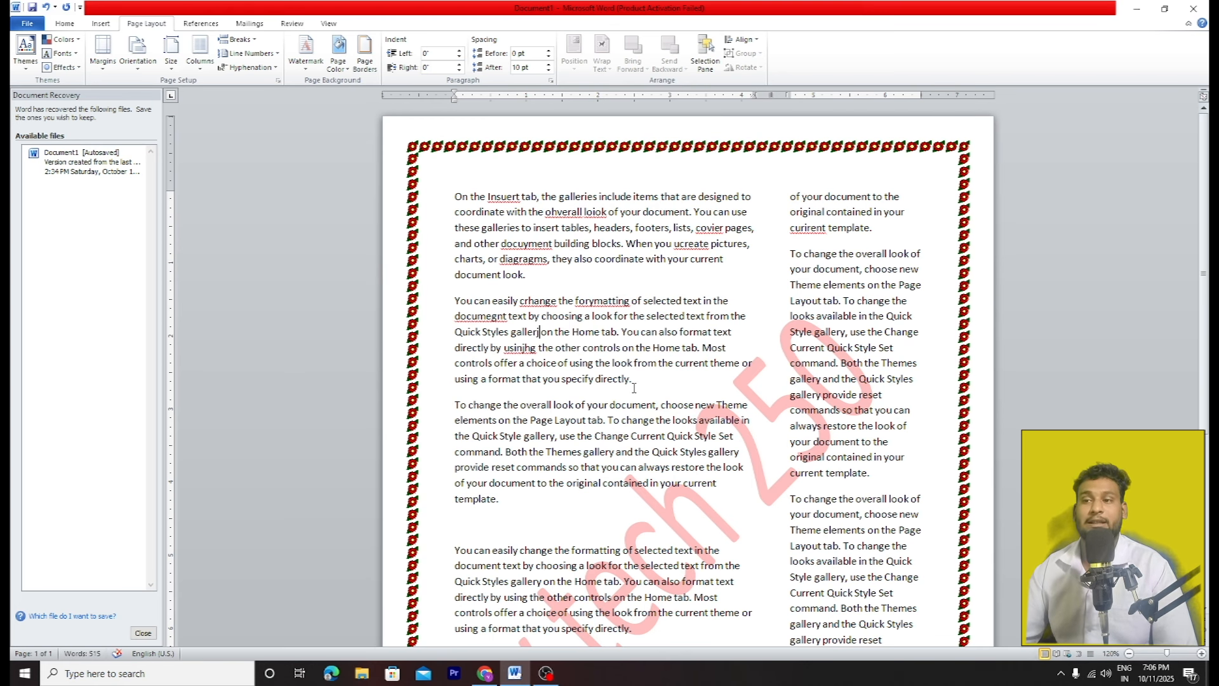
left_click(592, 332)
type("y")
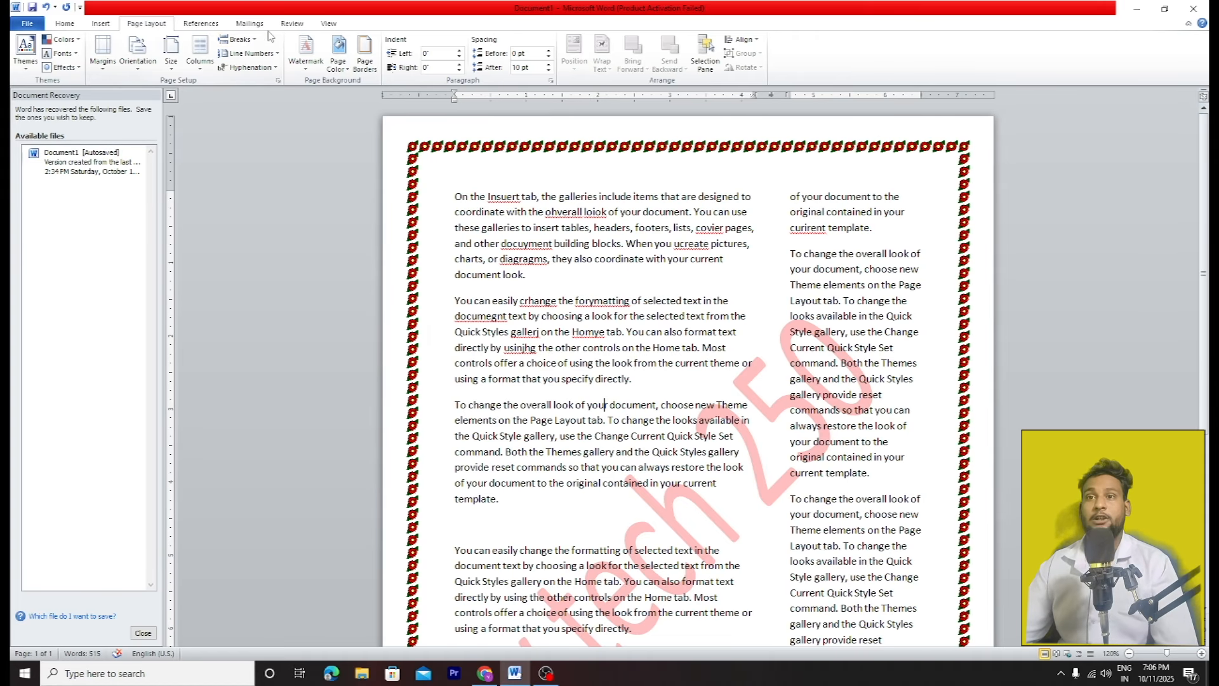
Step: Run the Spelling & Grammar check and correct "curirent" to "current" and "Insuert" to "Insert"
left_click(291, 23)
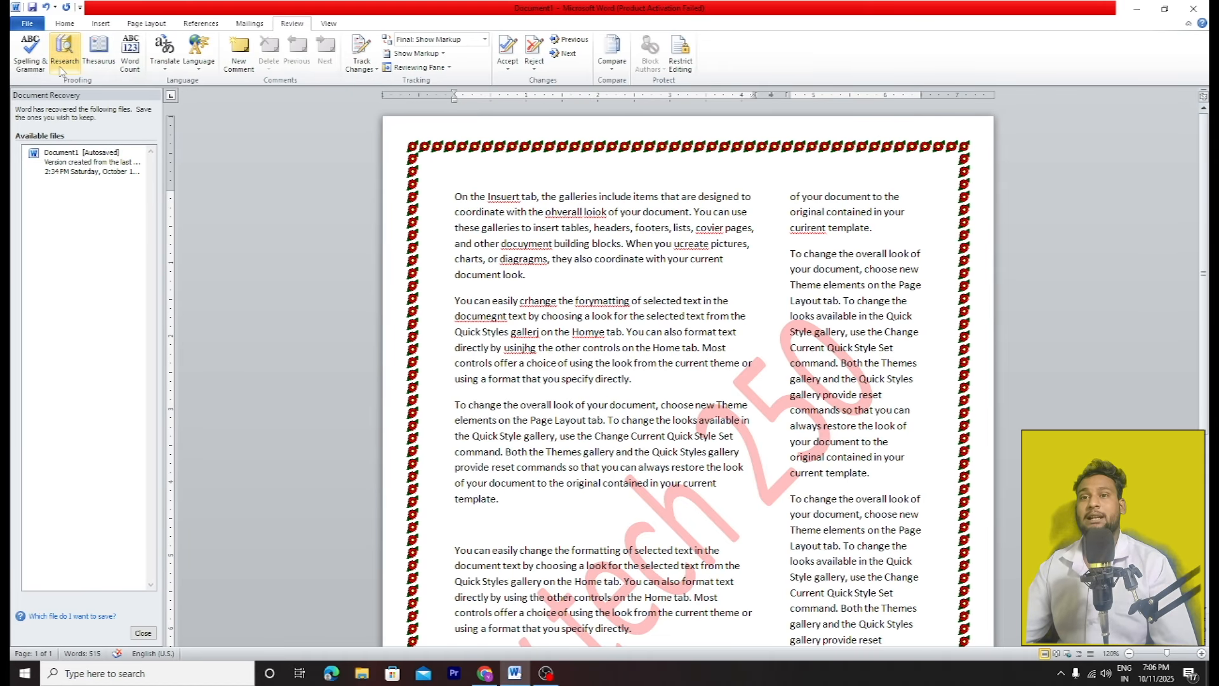
left_click(31, 51)
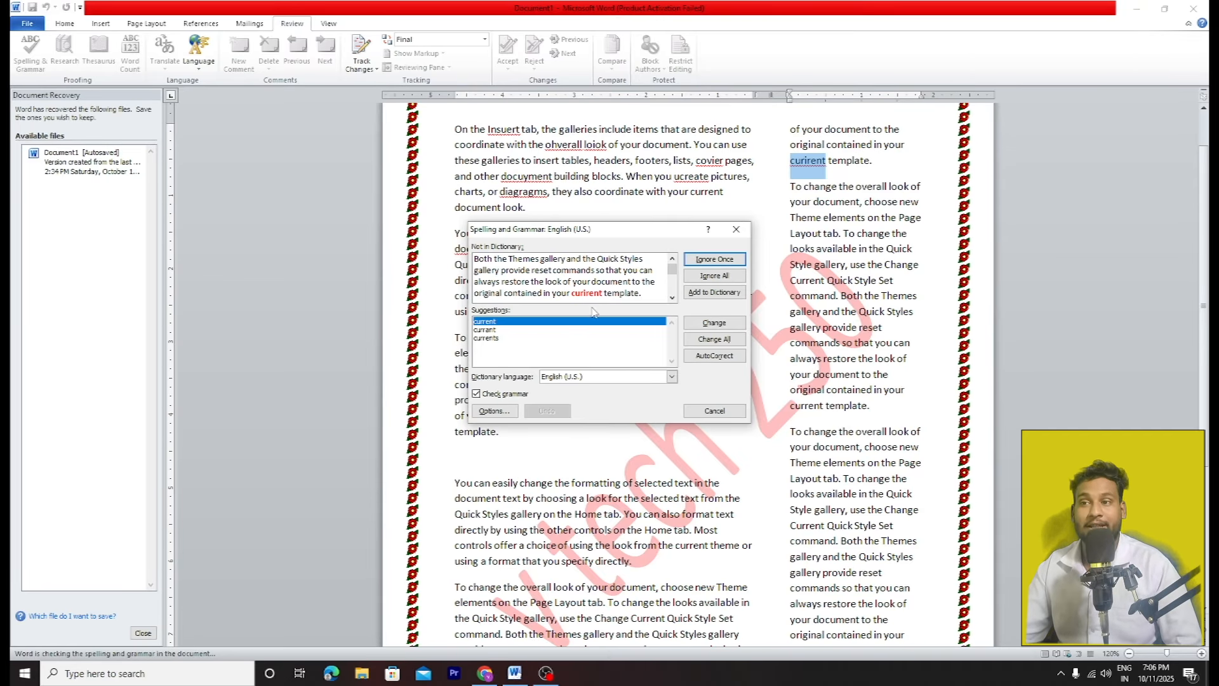
left_click(723, 328)
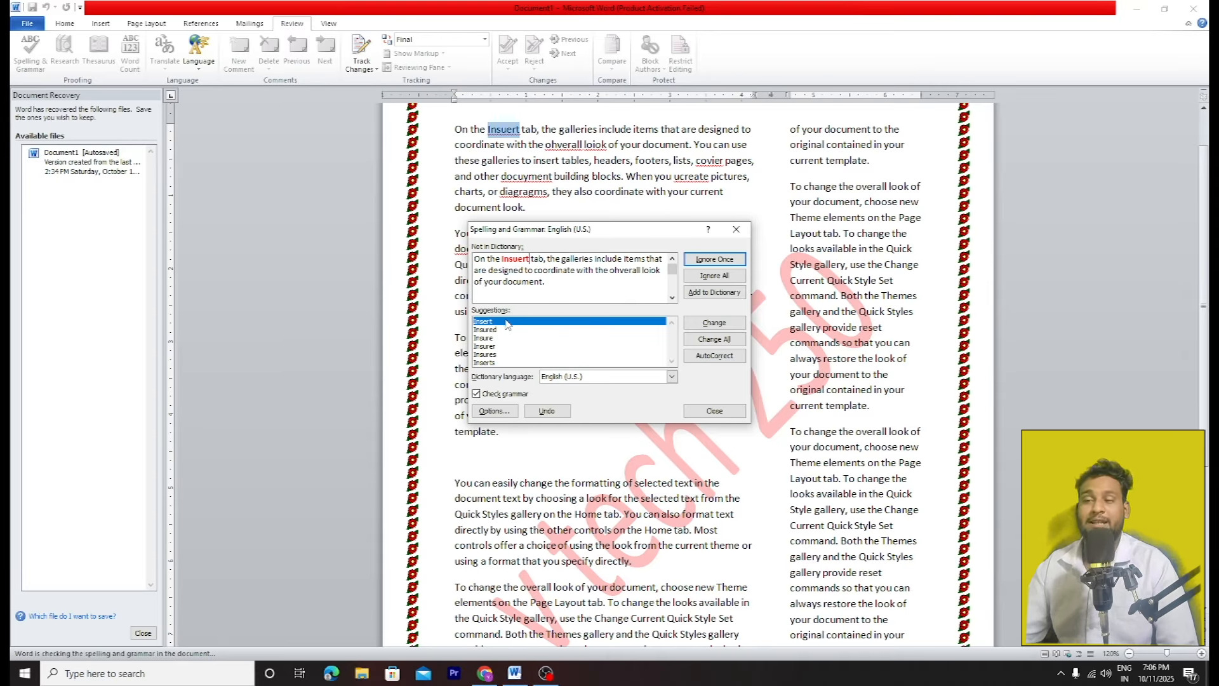
left_click(714, 324)
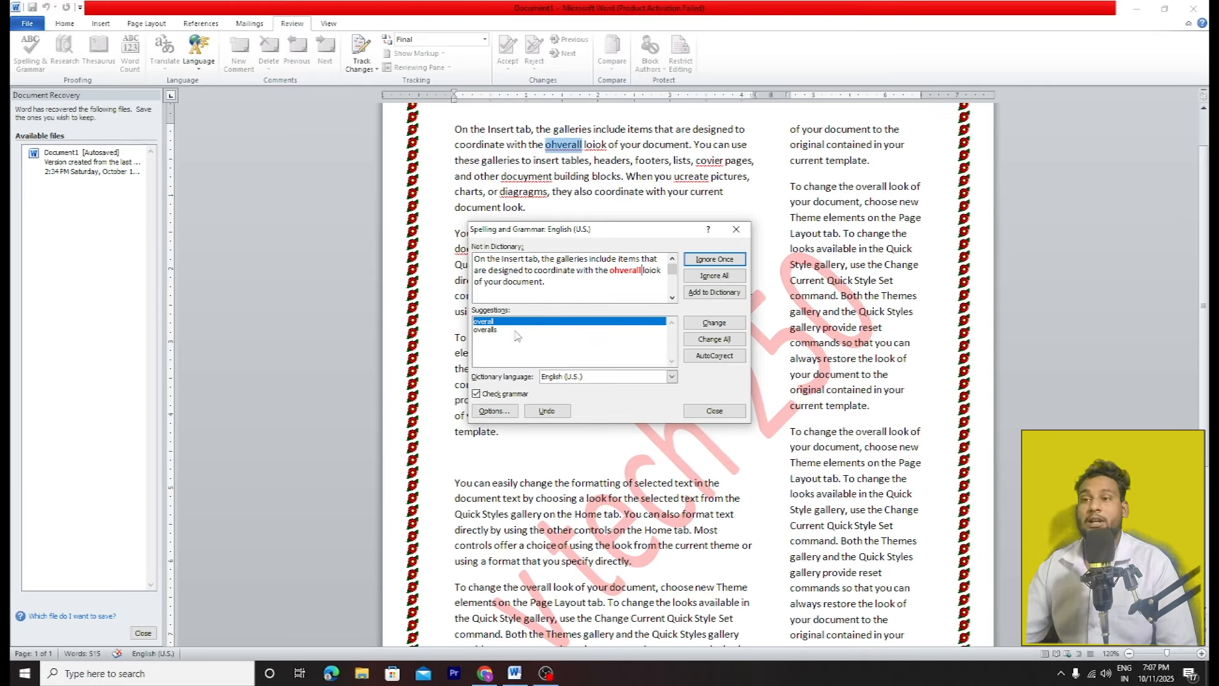
Step: Correct the first paragraph's misspellings to "overall", "look", "cover", "document", "create" and "diagrams" with the suggested spellings
left_click(711, 324)
left_click_drag(602, 238, 601, 328)
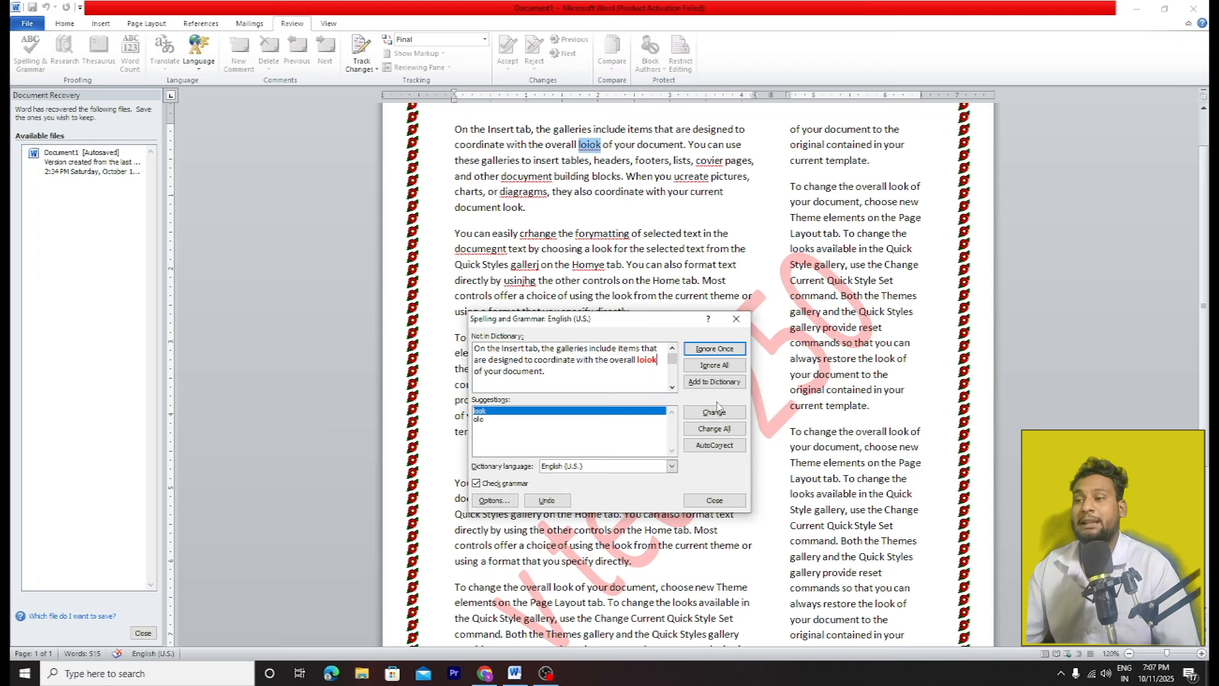
left_click(719, 429)
left_click(719, 429)
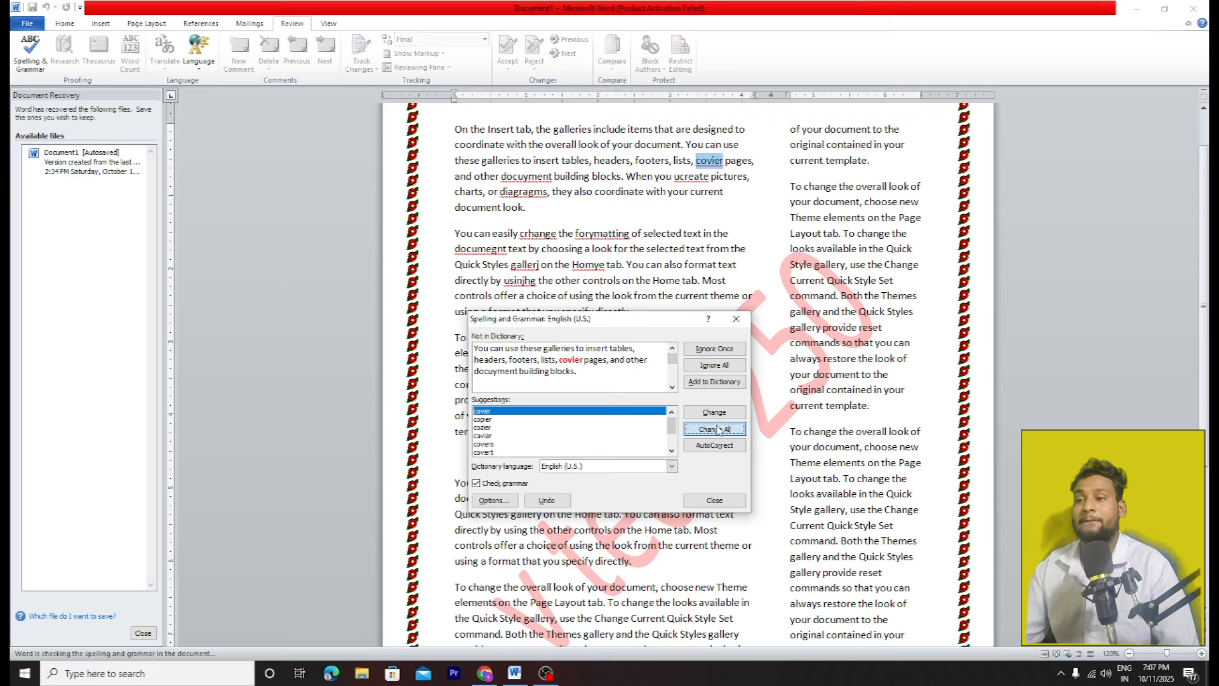
left_click(719, 430)
left_click(715, 429)
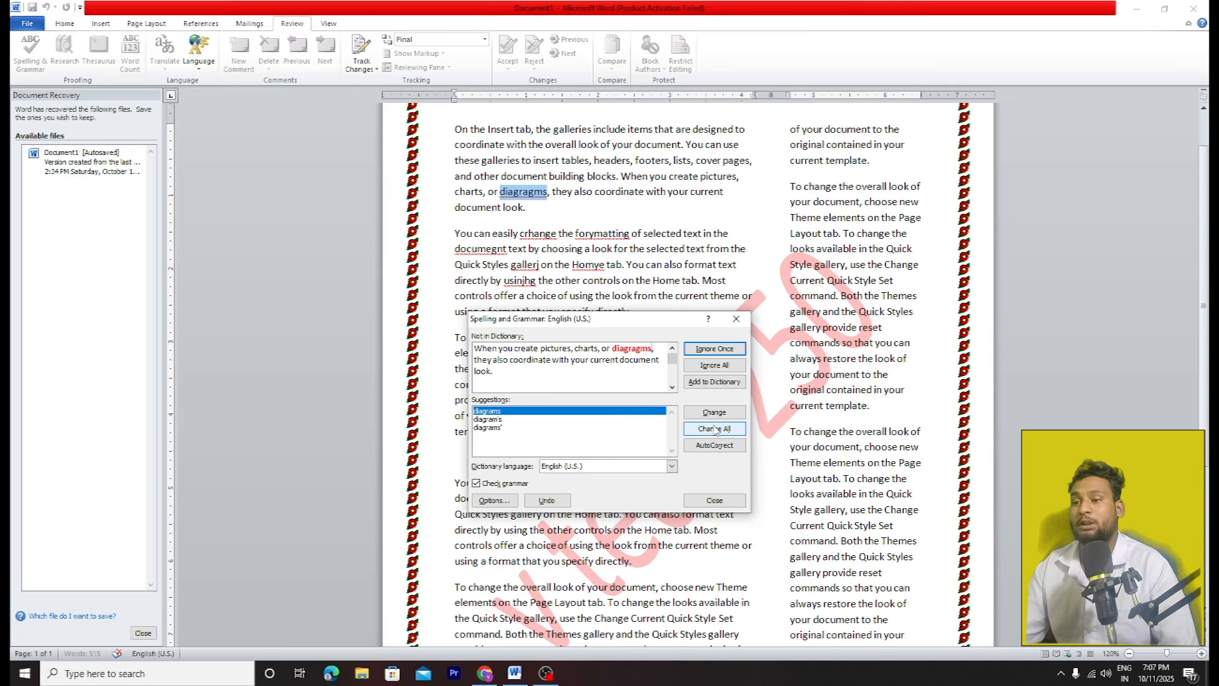
left_click(710, 428)
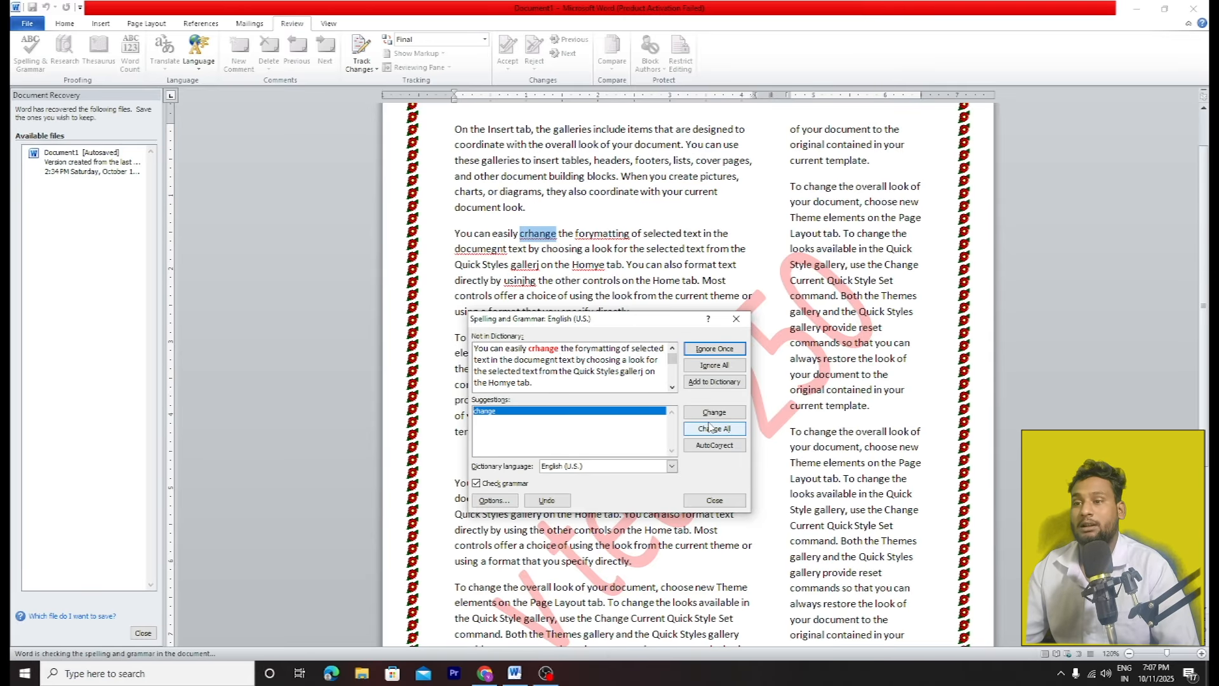
Step: Accept the second paragraph's suggestions "change", "formatting", "document", "gallery", "Homey" and "using", and finish the spelling check
left_click(712, 429)
left_click(713, 429)
left_click(712, 430)
left_click(713, 430)
left_click(712, 430)
left_click(713, 429)
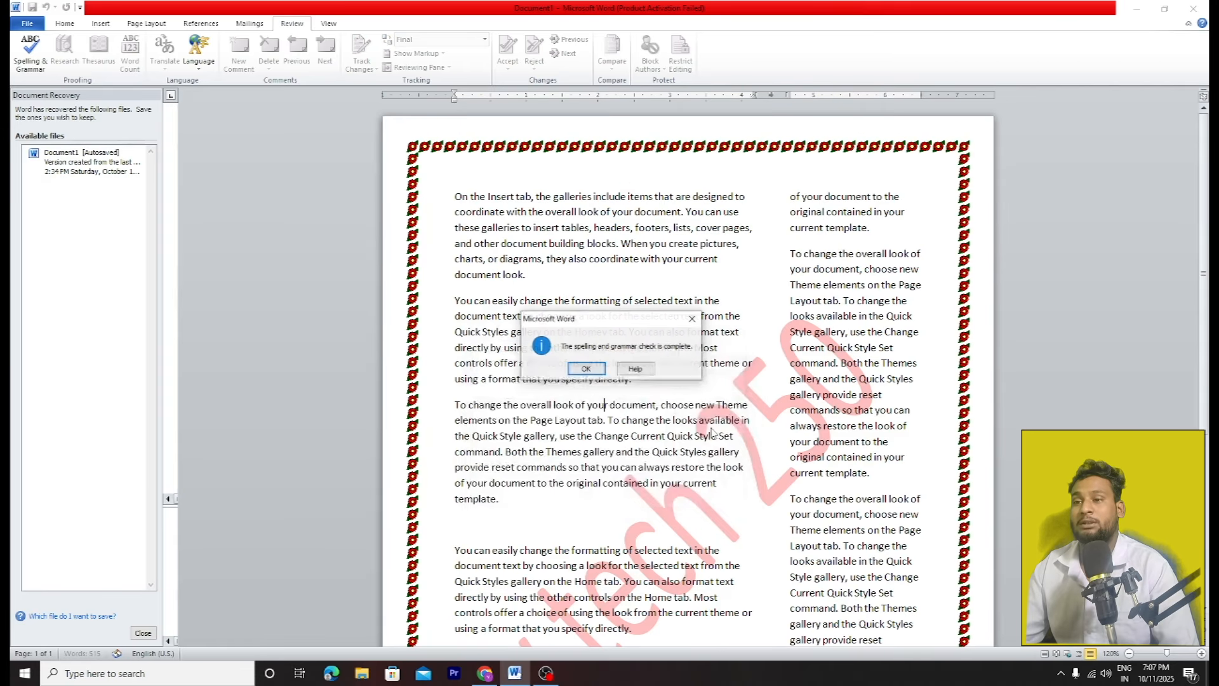
left_click(587, 368)
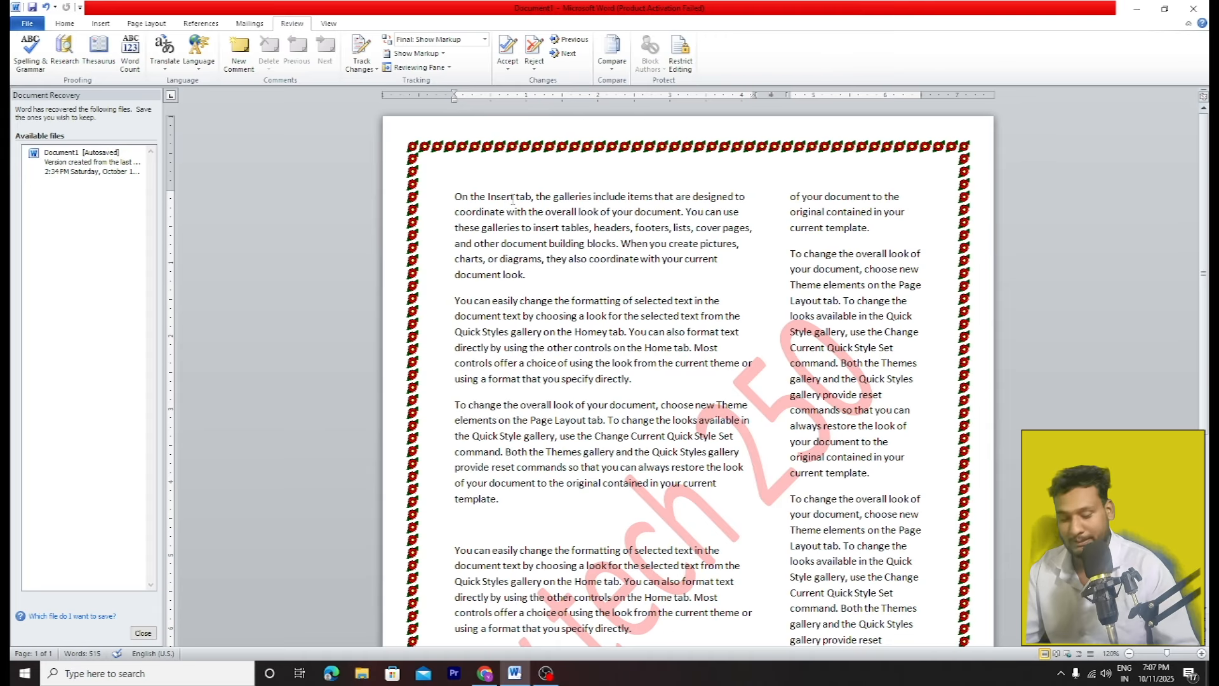
Step: Misspell "Insert" as "Inservt" in the first line, run Spelling & Grammar and ignore all occurrences of it
type("v")
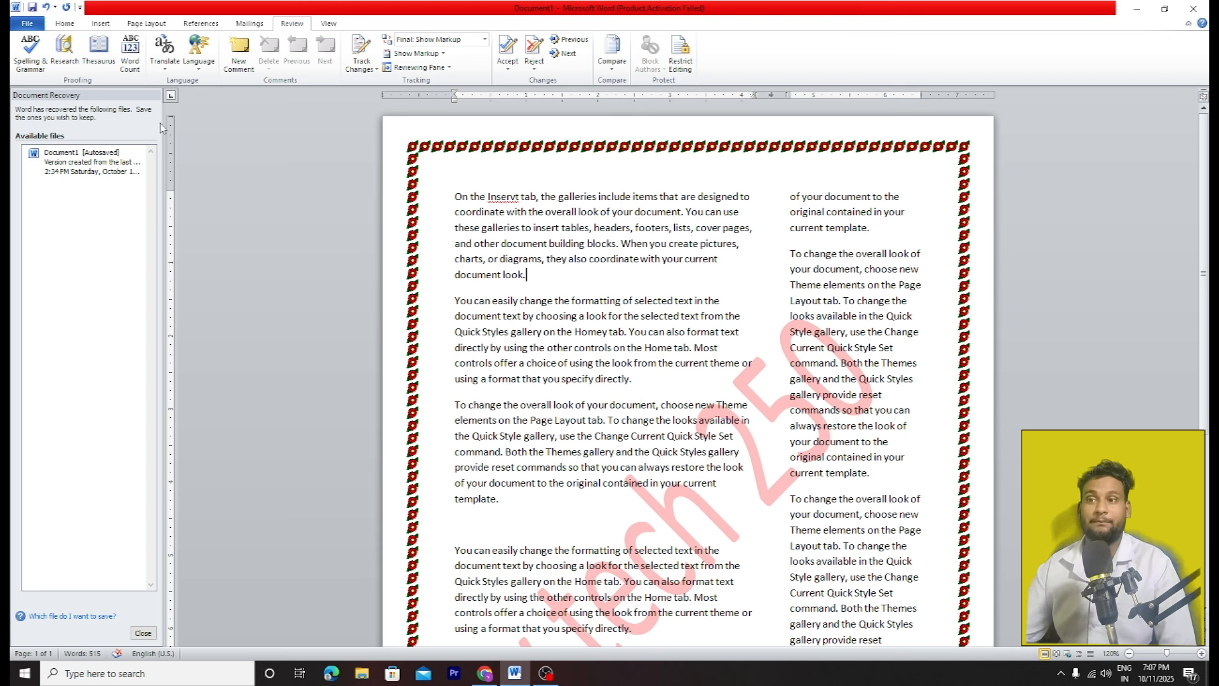
left_click(31, 52)
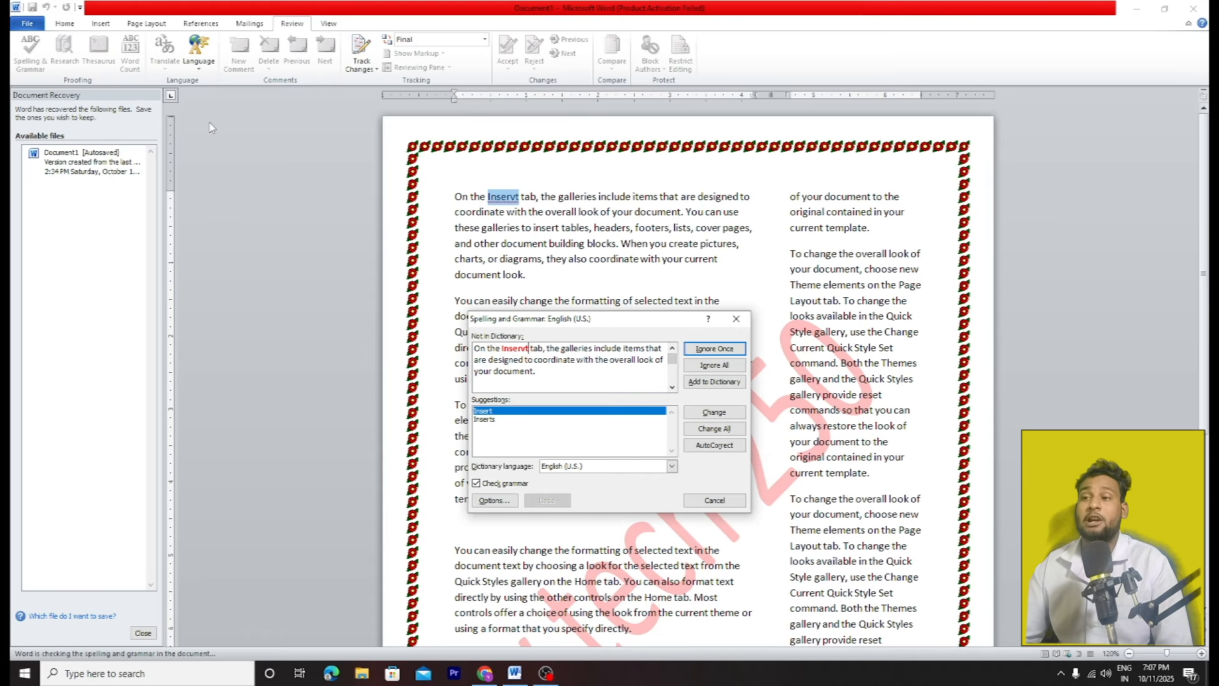
left_click(730, 368)
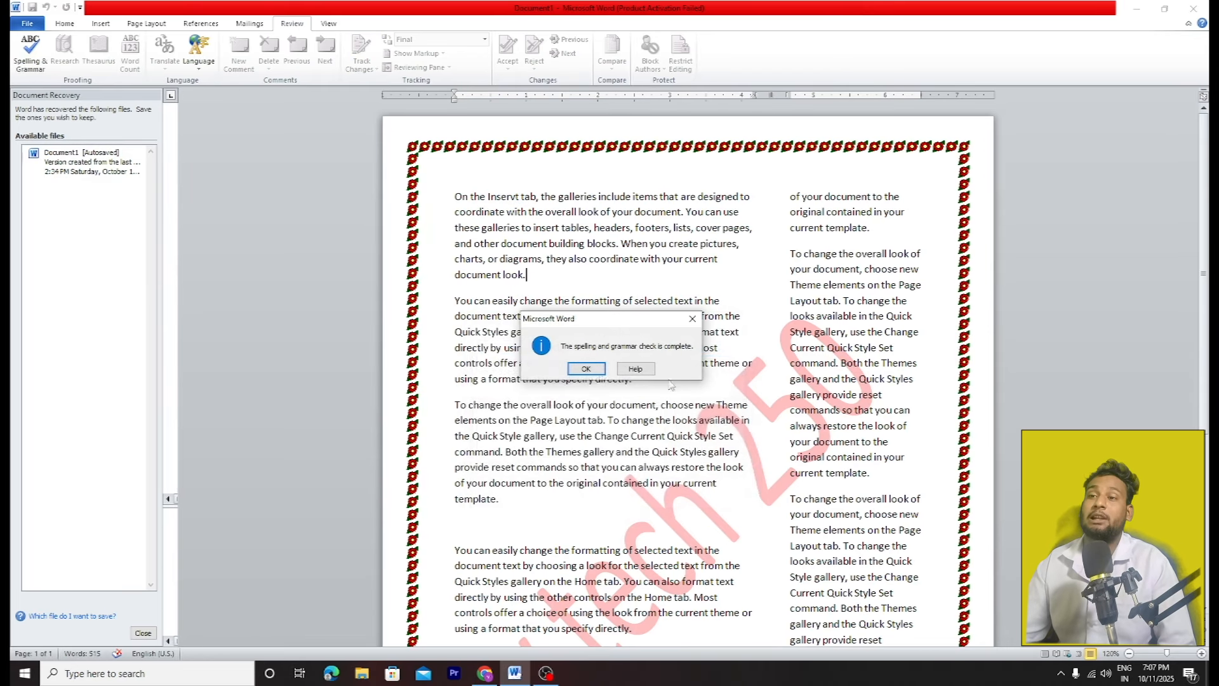
key("Return")
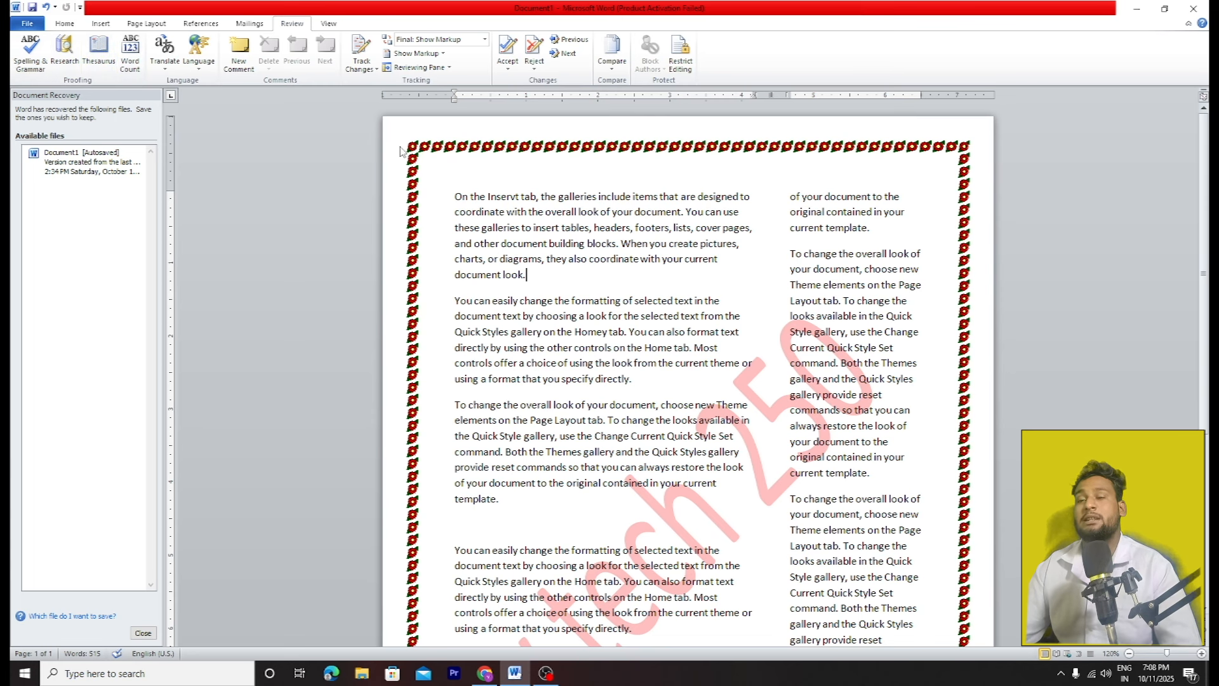
left_click(164, 63)
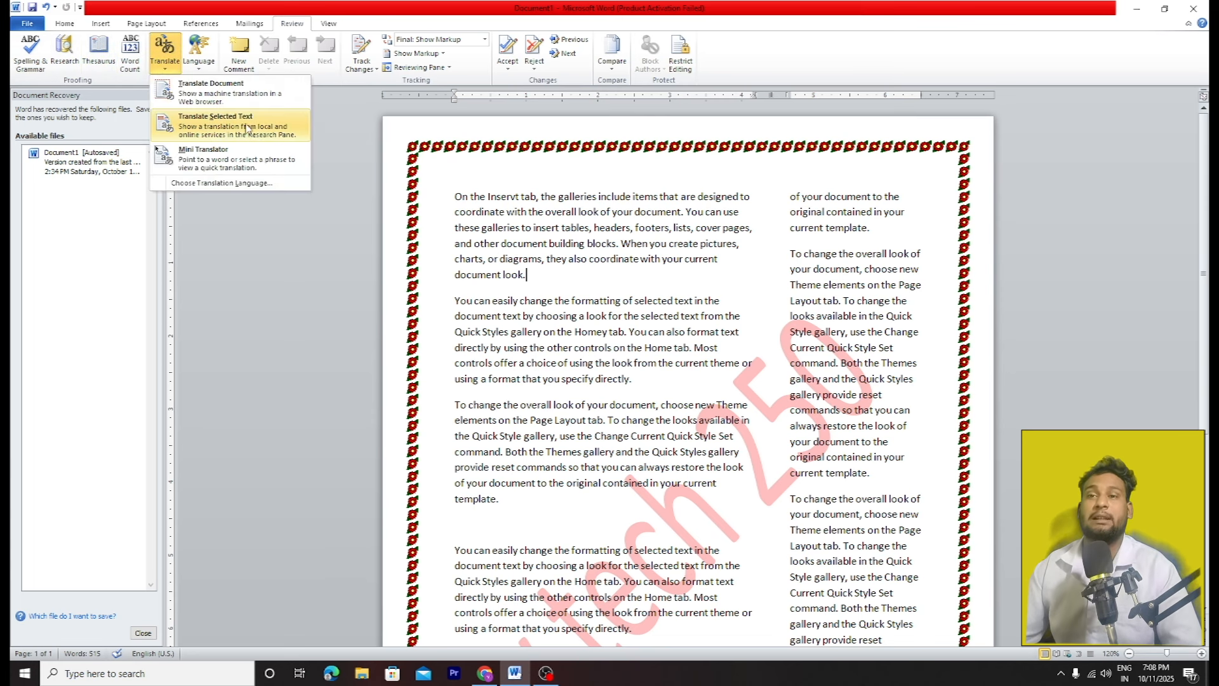
left_click(537, 271)
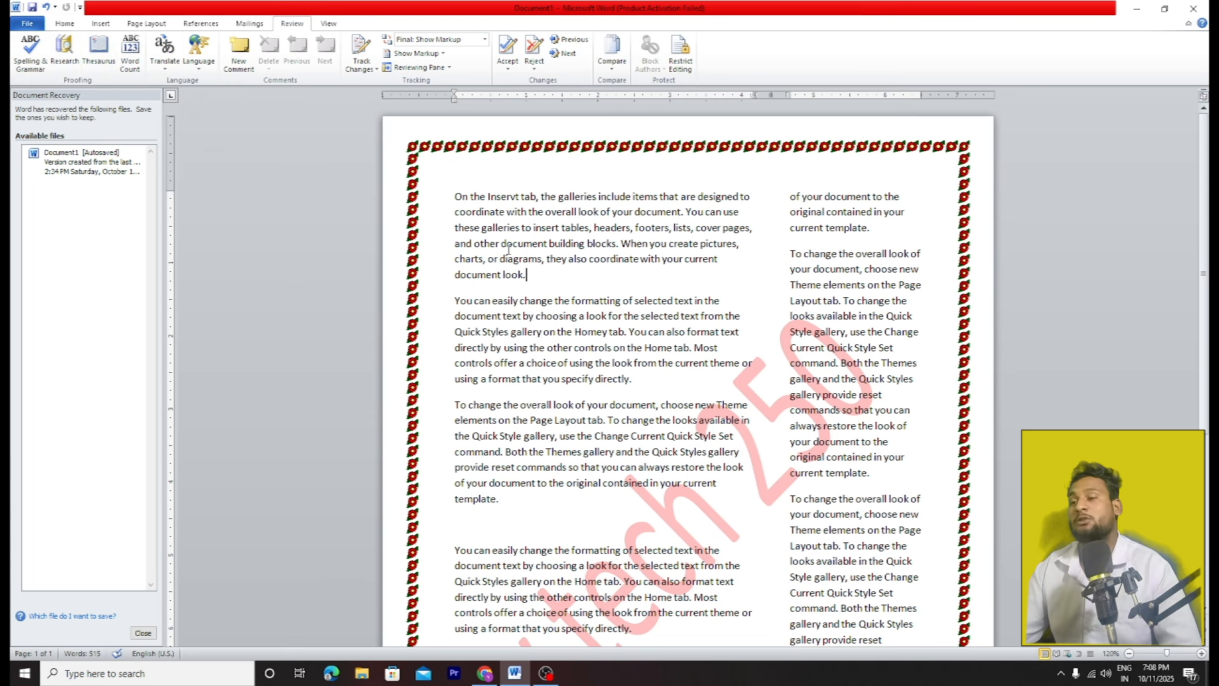
Step: Hide the ruler, switch the gridlines on and off, and show the ruler again
left_click(330, 23)
left_click(169, 40)
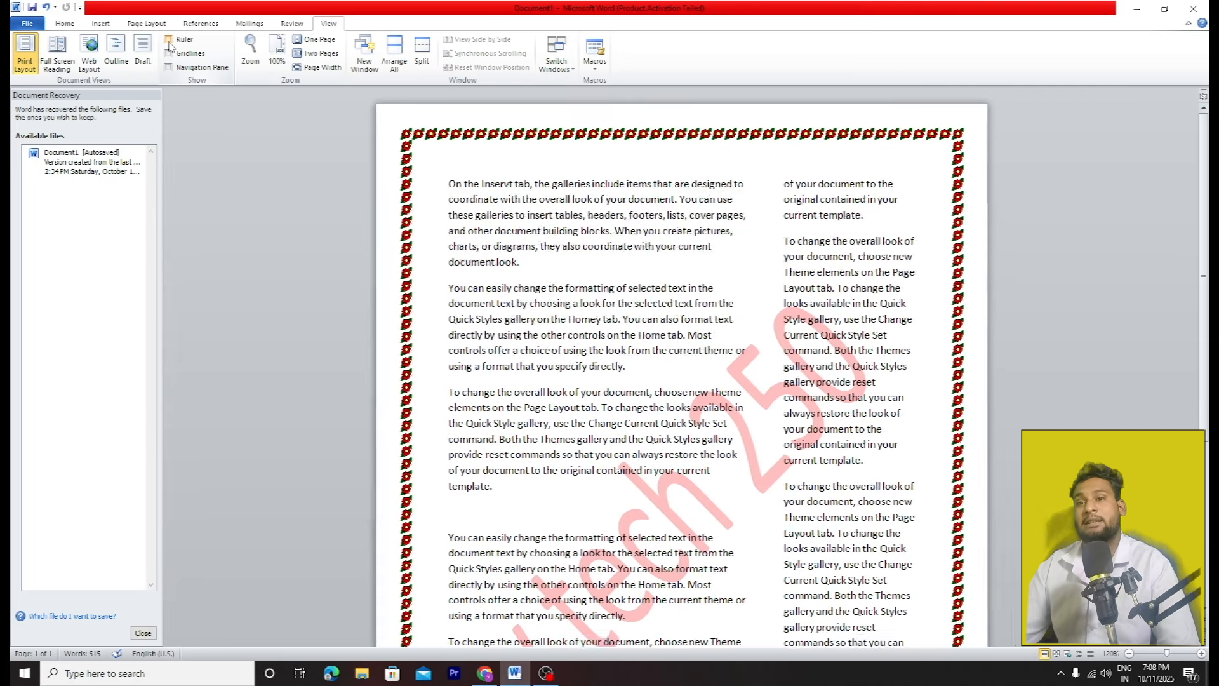
left_click(168, 54)
left_click(169, 53)
left_click(169, 53)
left_click(168, 54)
left_click(169, 40)
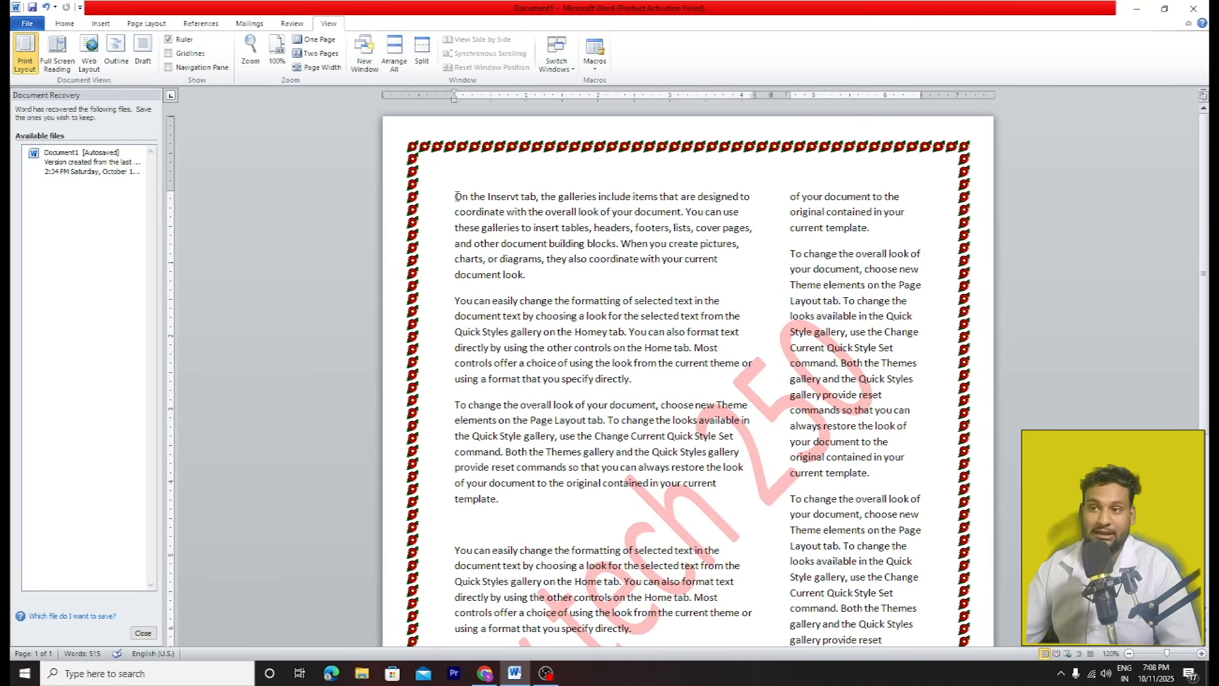
Step: Move the left margin out past the page border and back on the ruler, leaving the first paragraph slightly indented
left_click_drag(455, 97, 397, 96)
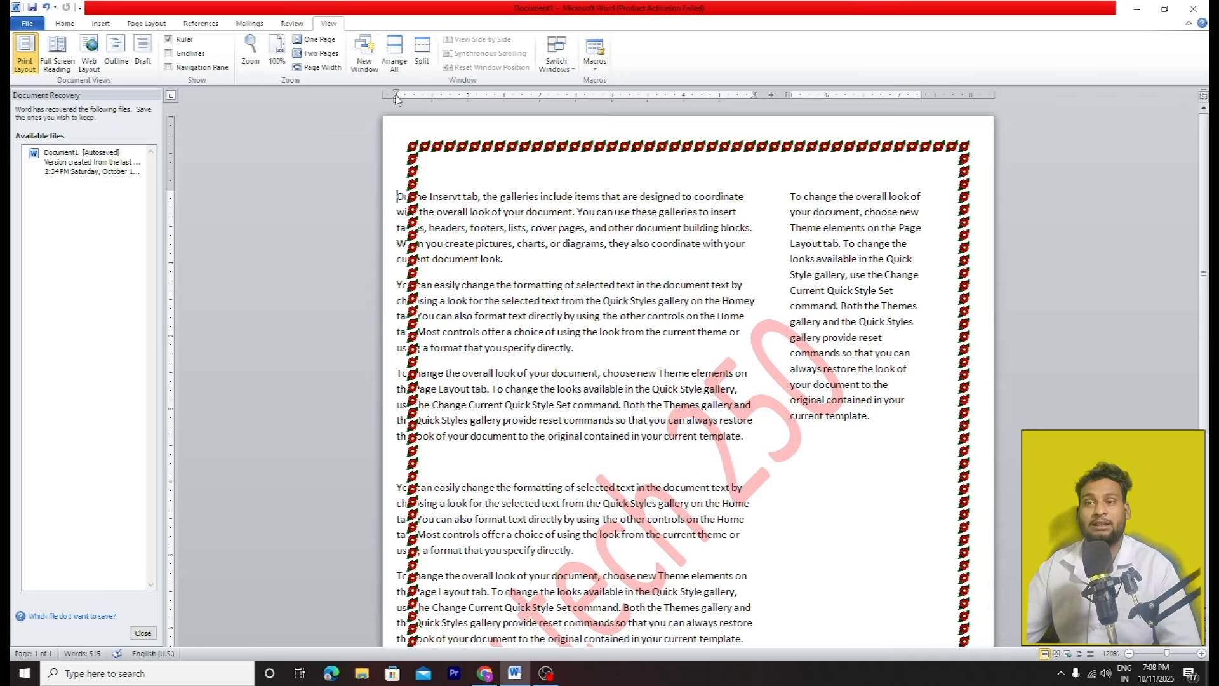
left_click_drag(398, 99, 455, 95)
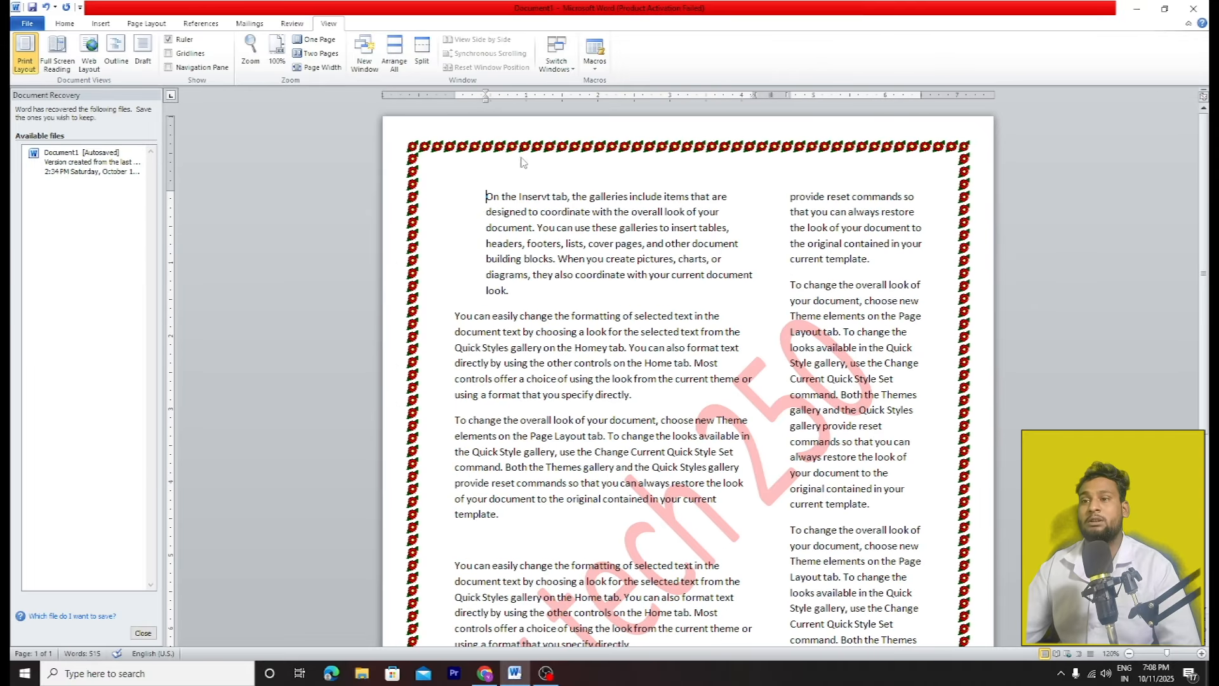
left_click_drag(486, 98, 459, 105)
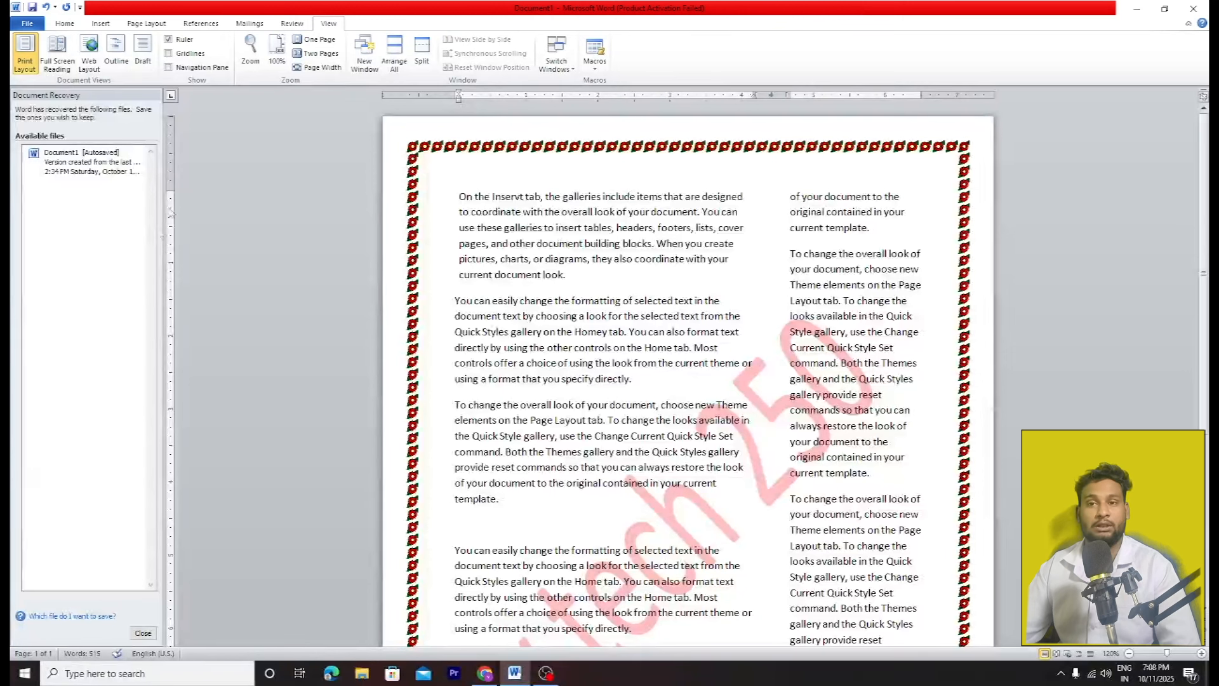
Step: Increase the top margin slightly and widen the first text column past the left page border and toward the second column
mouse_move(170, 191)
left_mouse_down()
mouse_move(170, 140)
mouse_move(170, 200)
left_mouse_up()
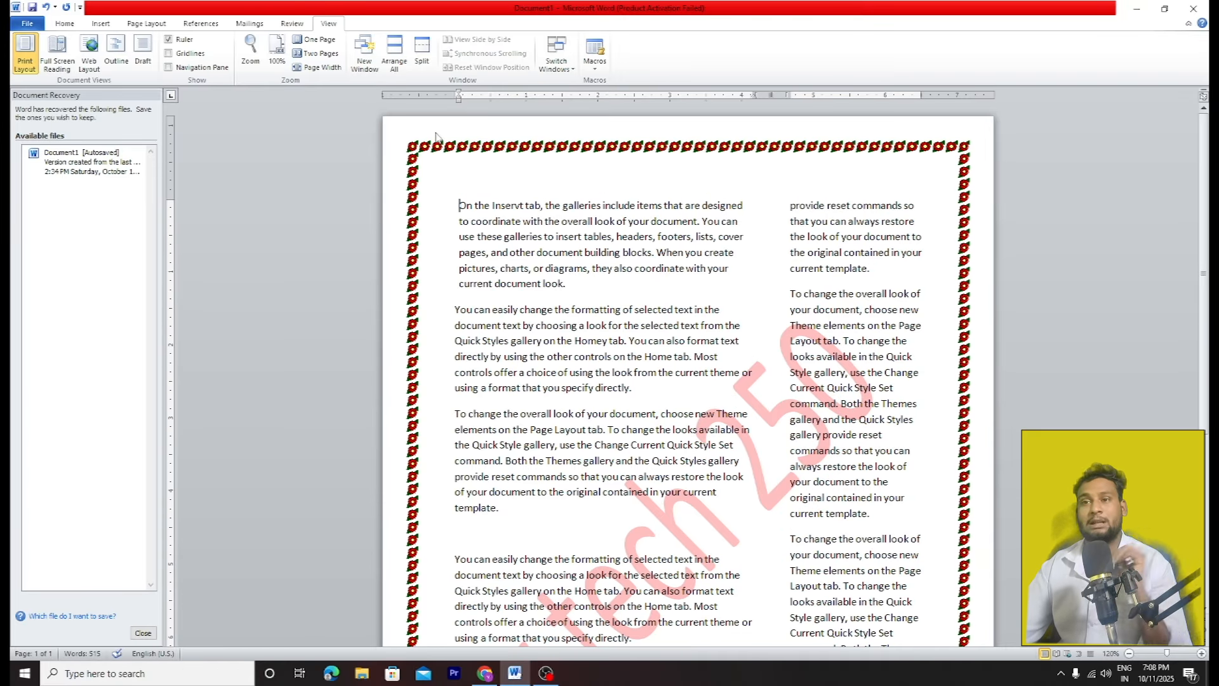
left_click_drag(458, 95, 402, 92)
left_click_drag(750, 93, 808, 95)
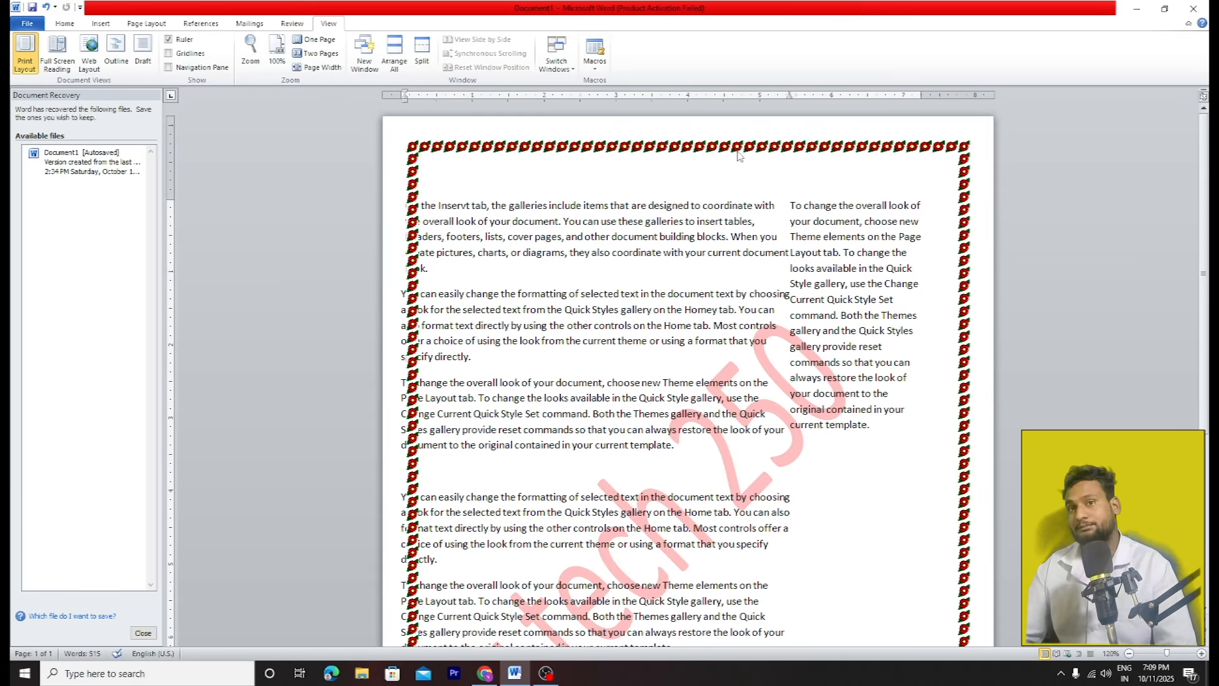
left_click(289, 24)
left_click(265, 25)
left_click(208, 25)
left_click(152, 26)
left_click(102, 23)
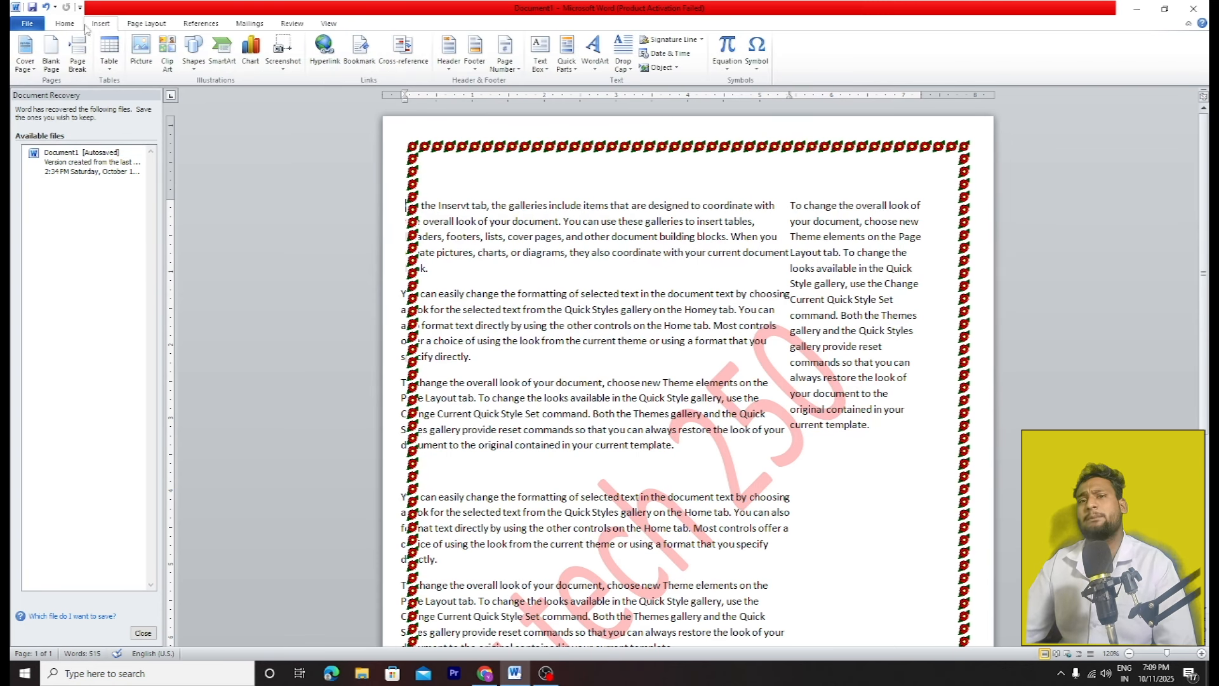
left_click(65, 24)
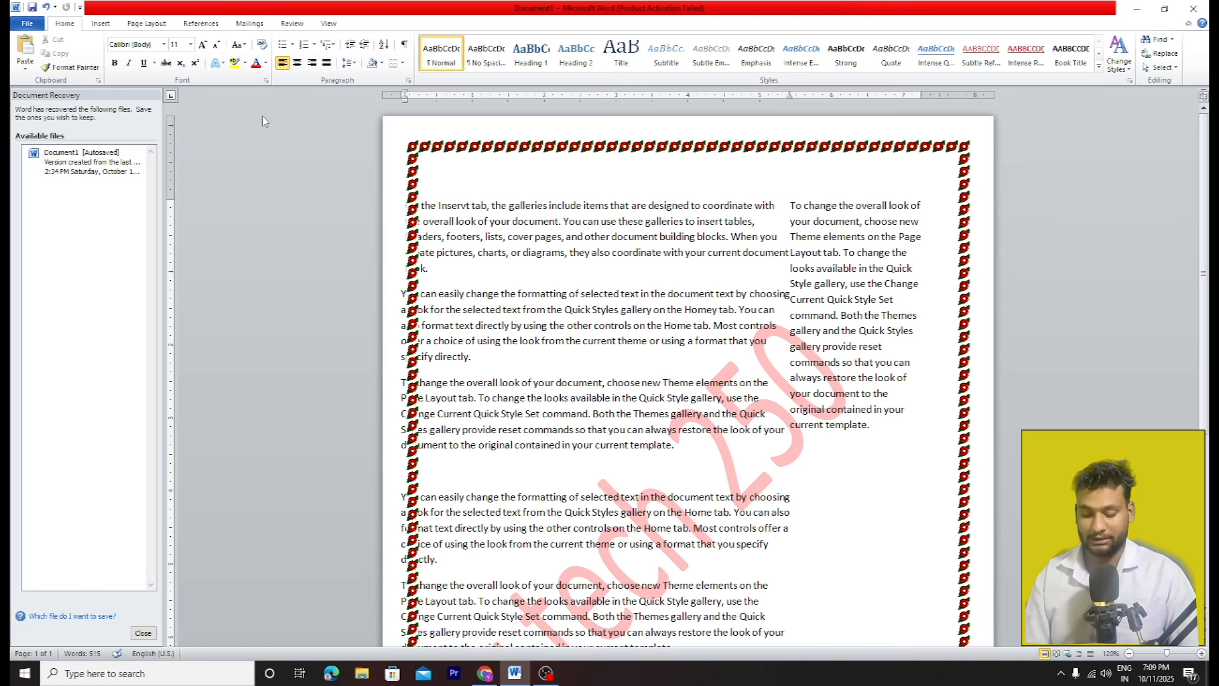
Step: Start saving the document and choose the Desktop as its location
left_click(39, 27)
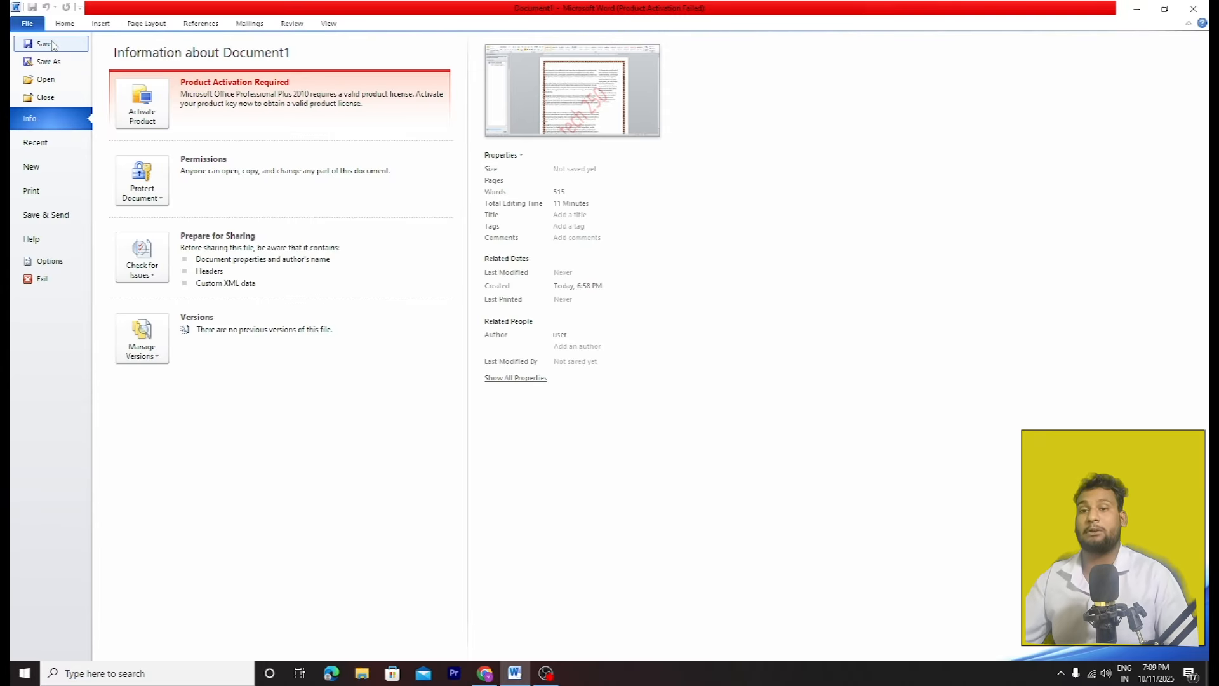
left_click(52, 43)
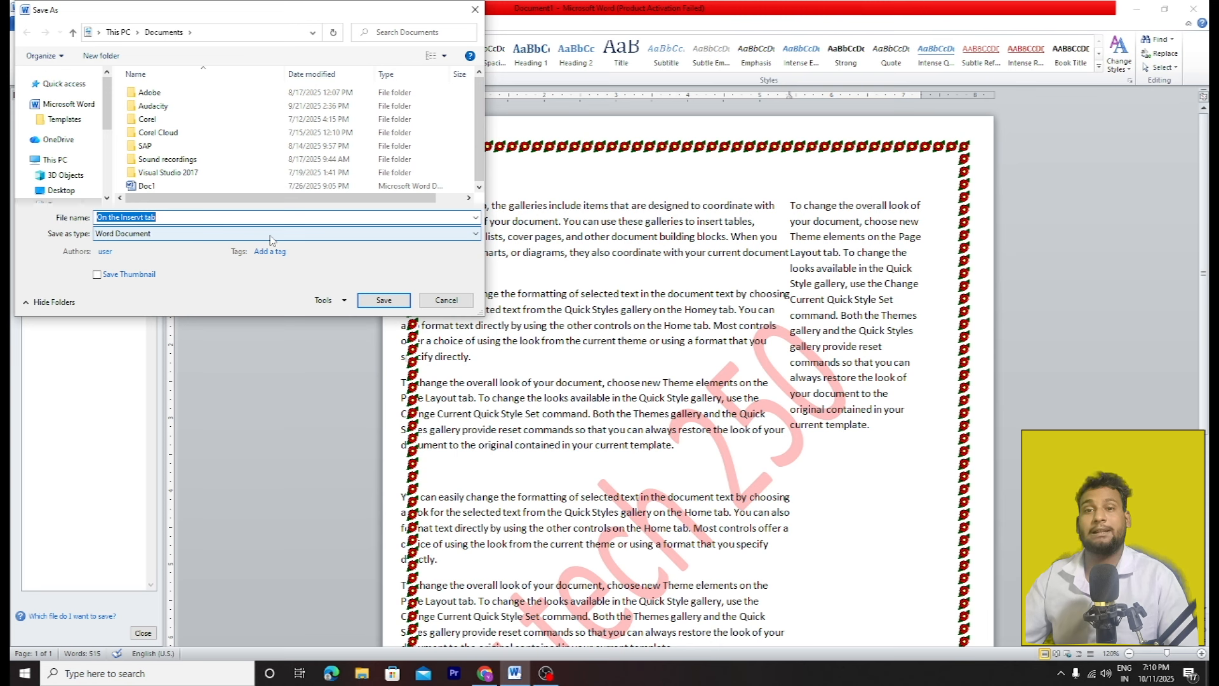
scroll(64, 171, "down", 1)
left_click(66, 175)
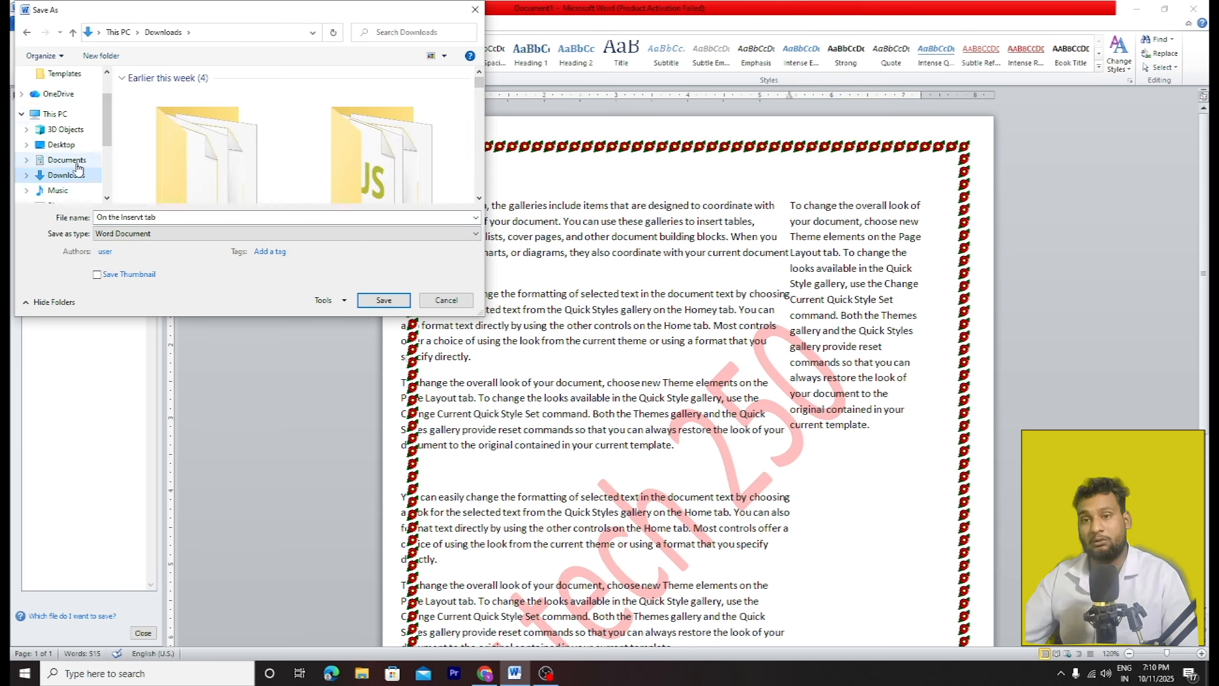
scroll(79, 168, "down", 1)
left_click(58, 129)
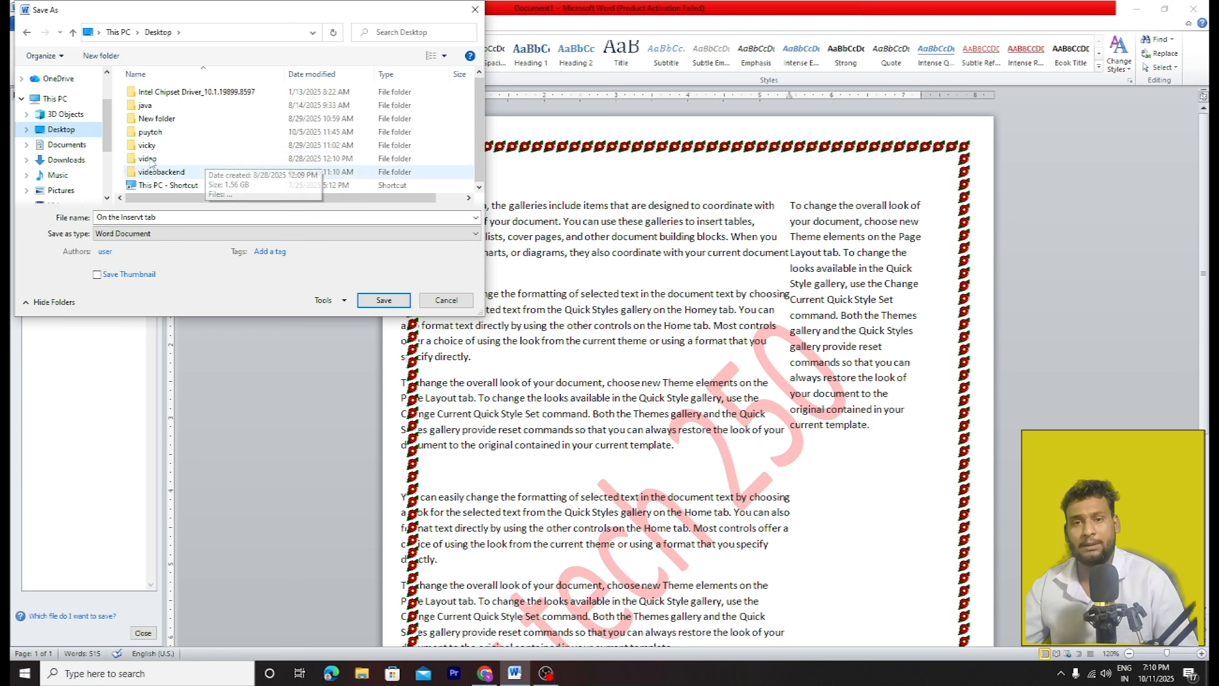
Step: Replace the suggested file name with "fristproject"
left_click(163, 219)
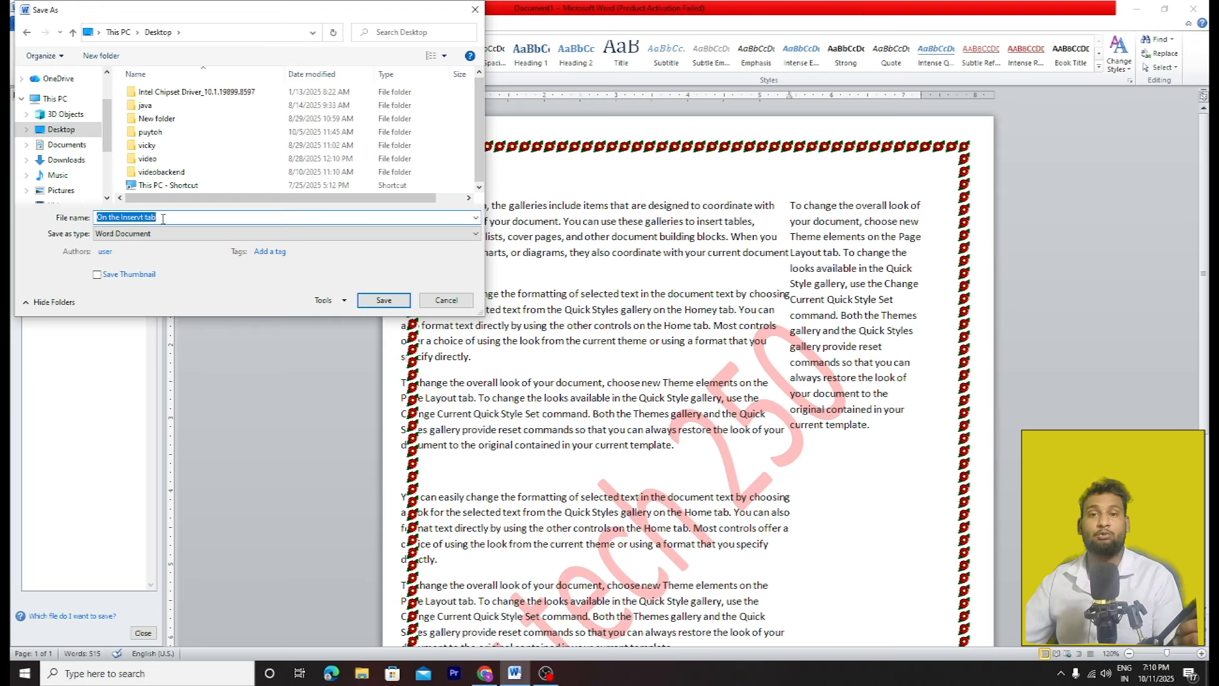
key("BackSpace")
type("d")
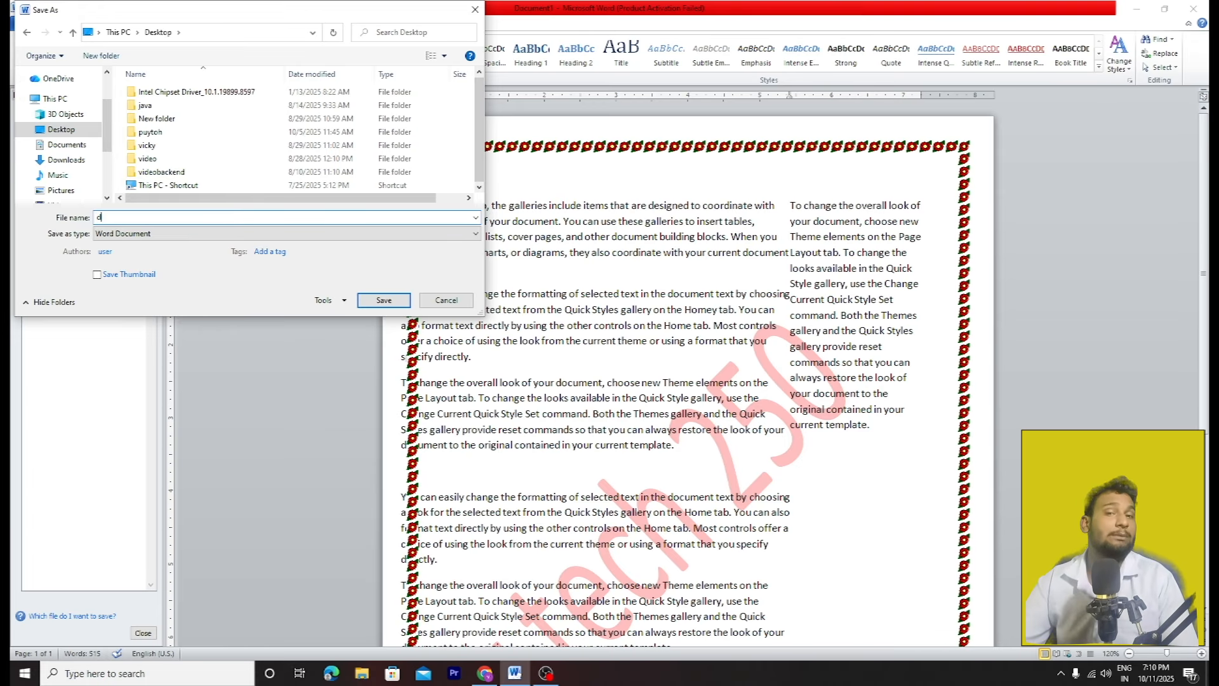
key("BackSpace")
type("firt")
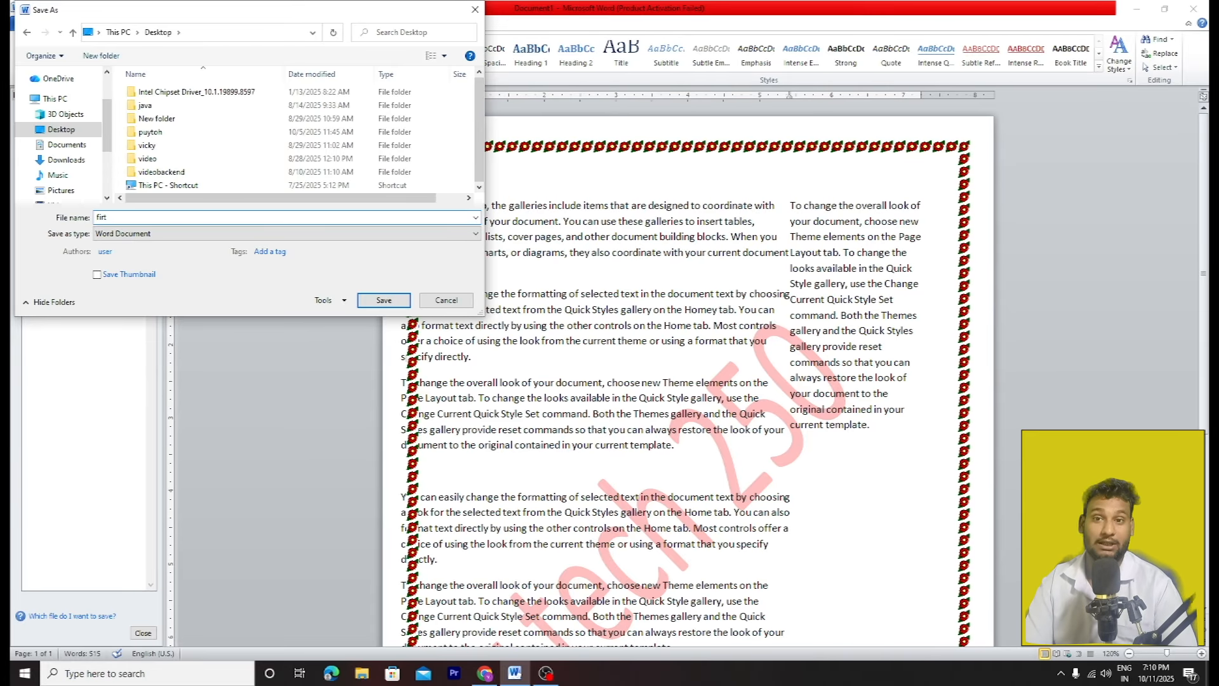
key("BackSpace")
key("BackSpace")
key("BackSpace")
type("fr")
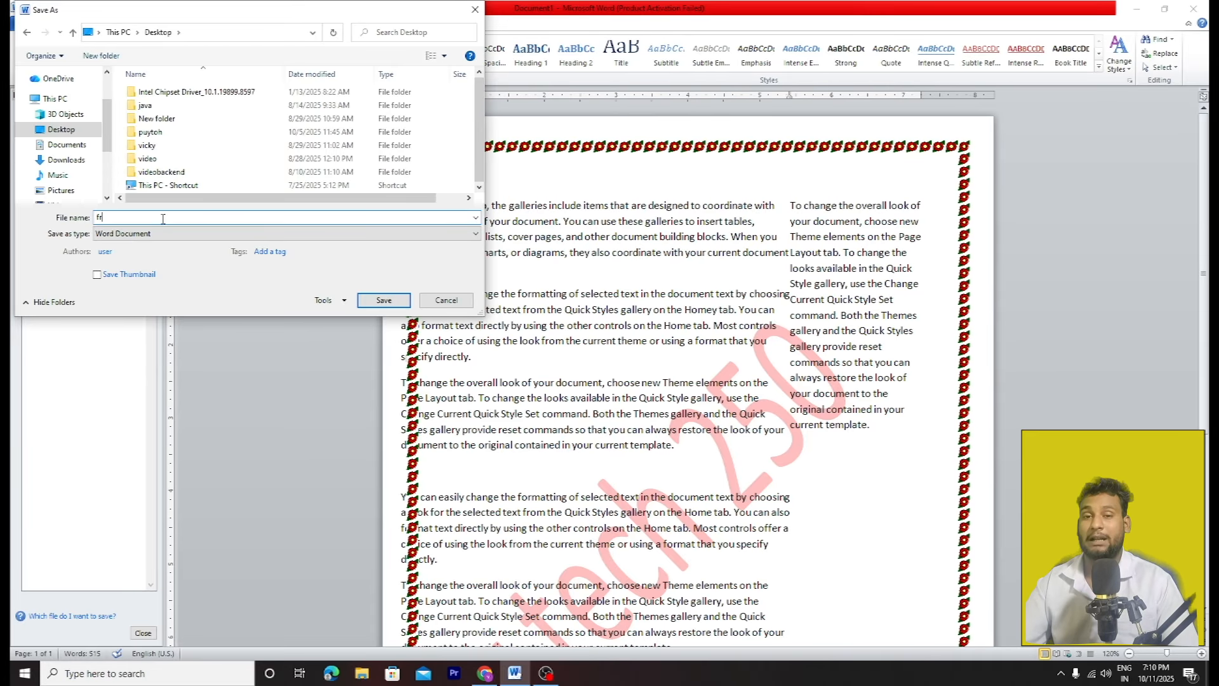
type("istproject")
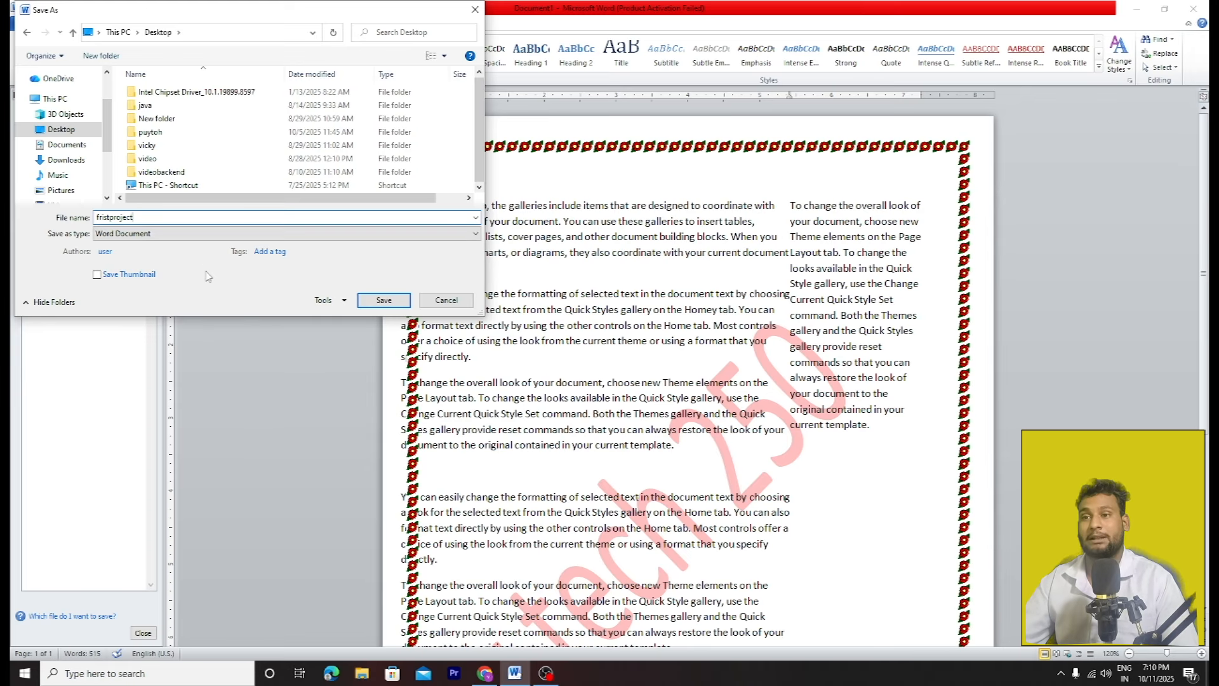
Step: Try PDF as the file type for saving and set it back to Word Document
left_click(177, 234)
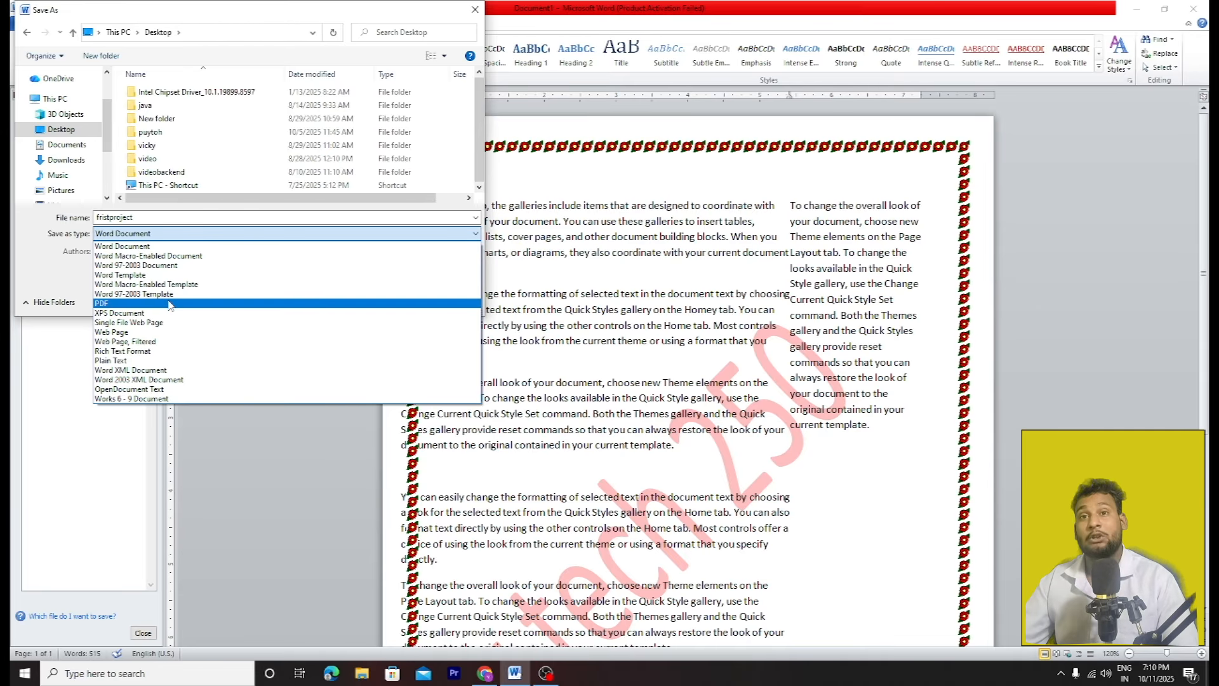
left_click(170, 304)
left_click(160, 235)
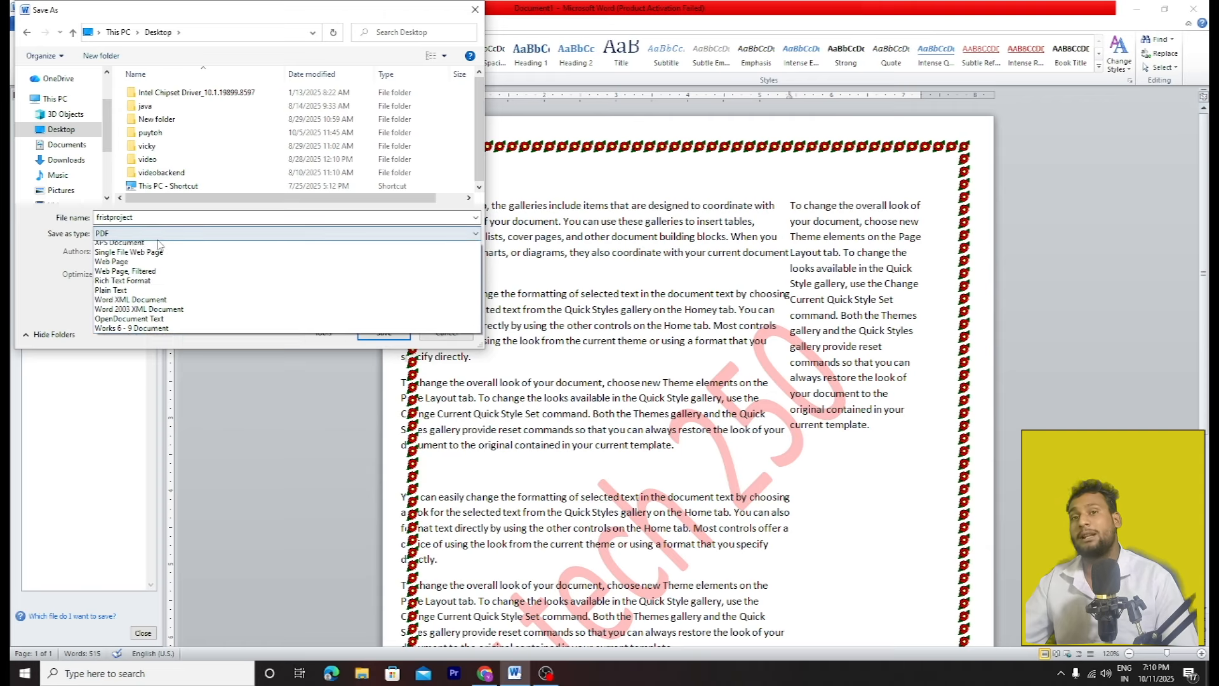
left_click(162, 234)
left_click(163, 233)
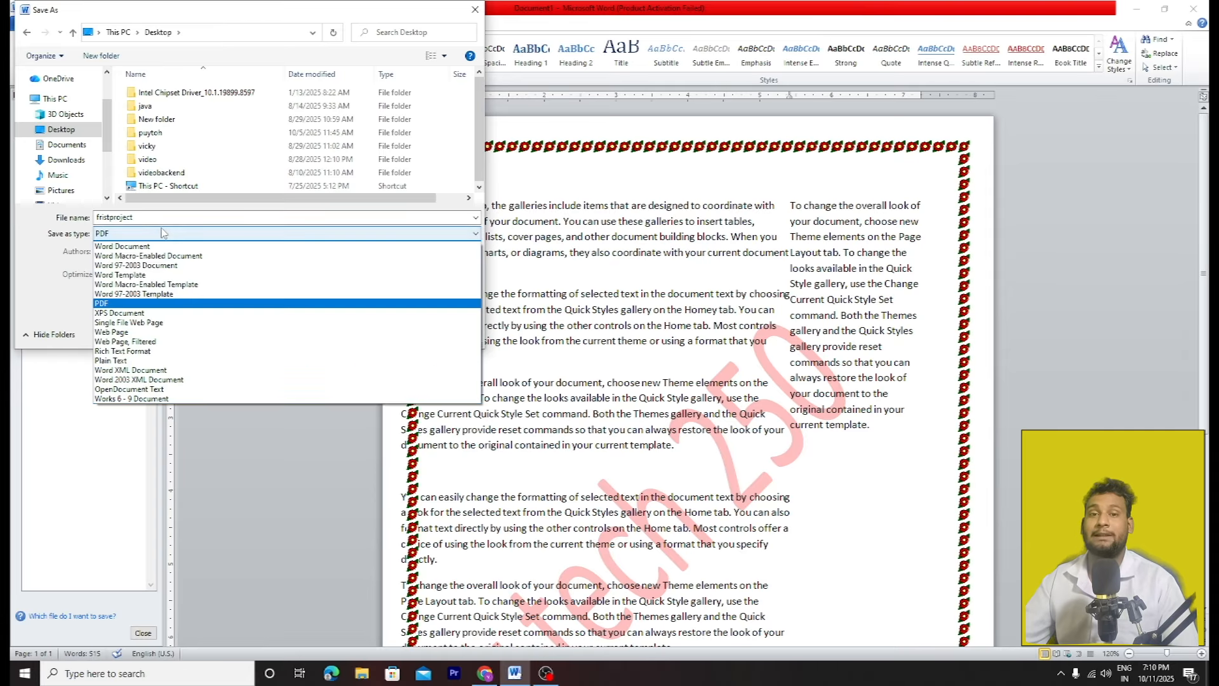
left_click(158, 246)
left_click(159, 234)
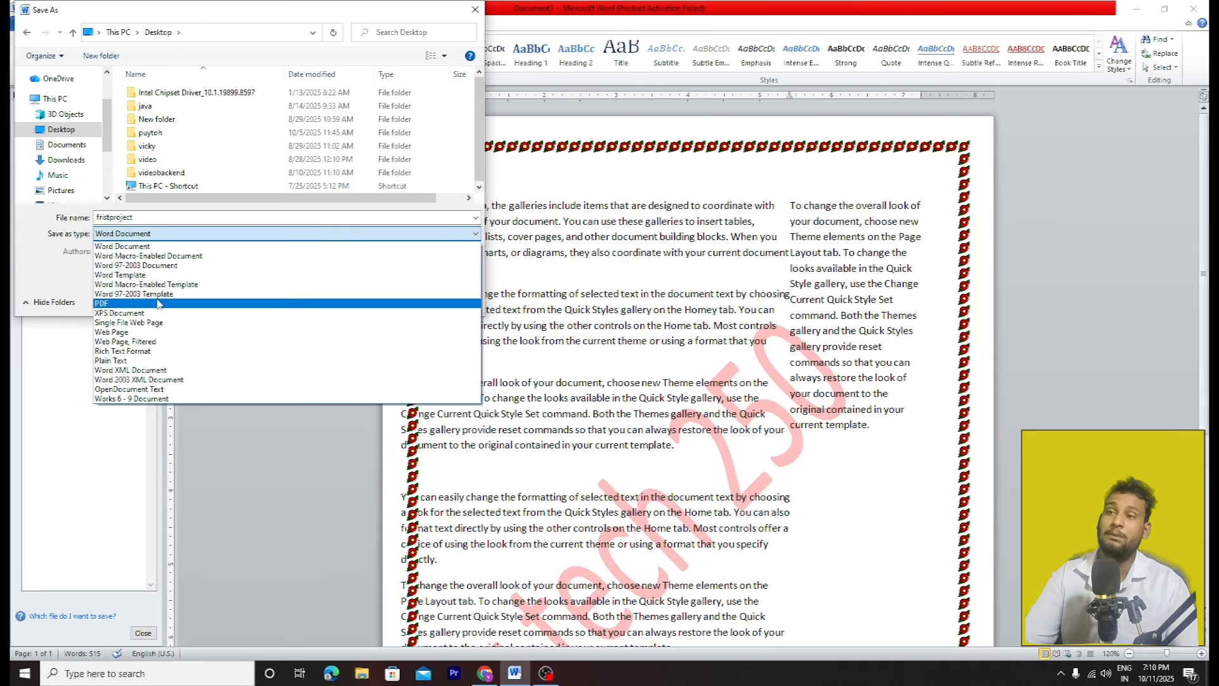
left_click(163, 246)
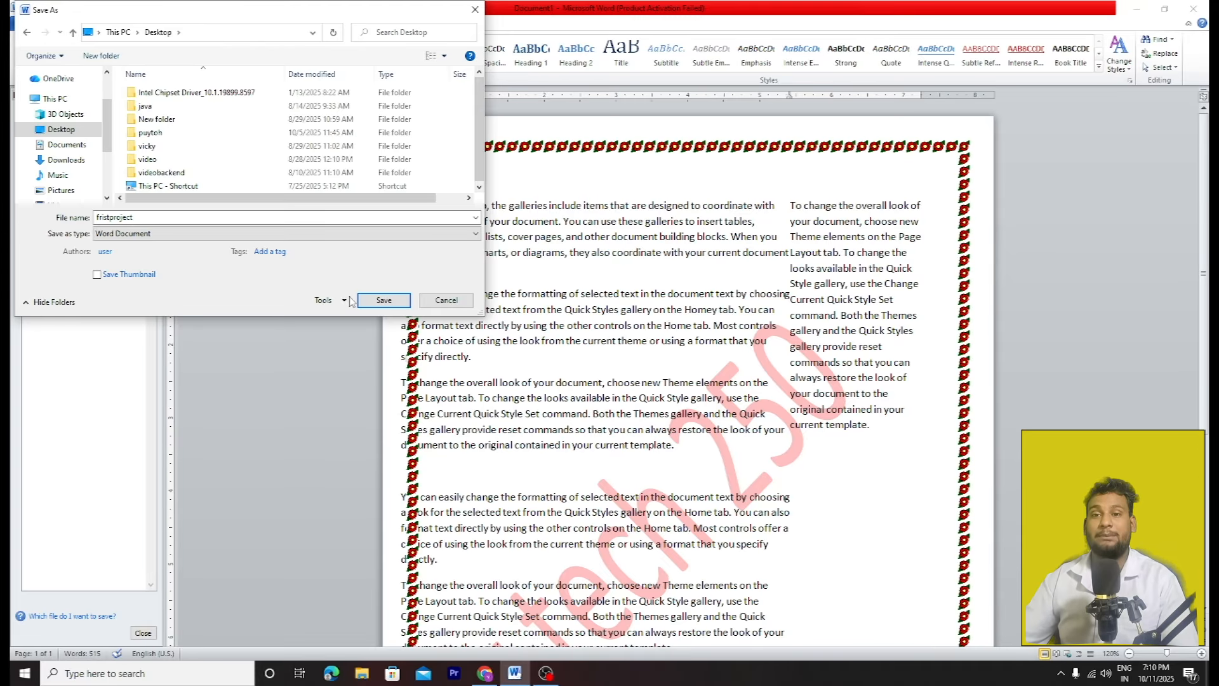
Step: Save the document to the Desktop as a Word Document and save it once more under the same name
left_click(393, 303)
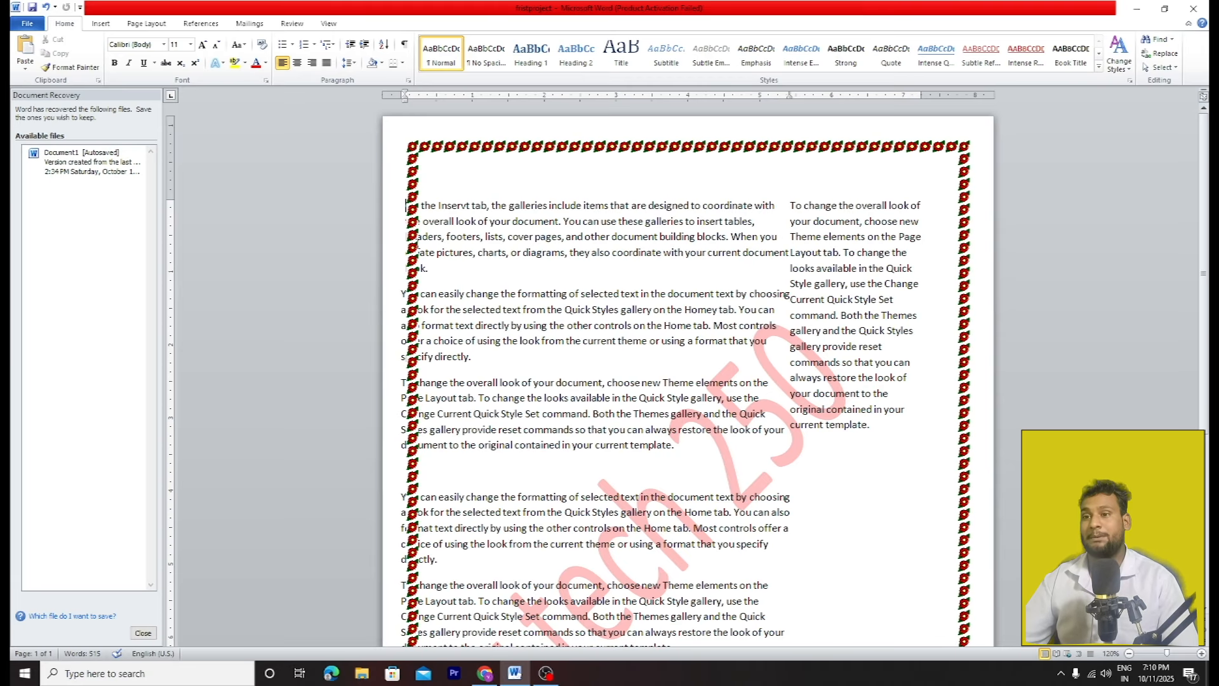
left_click(28, 24)
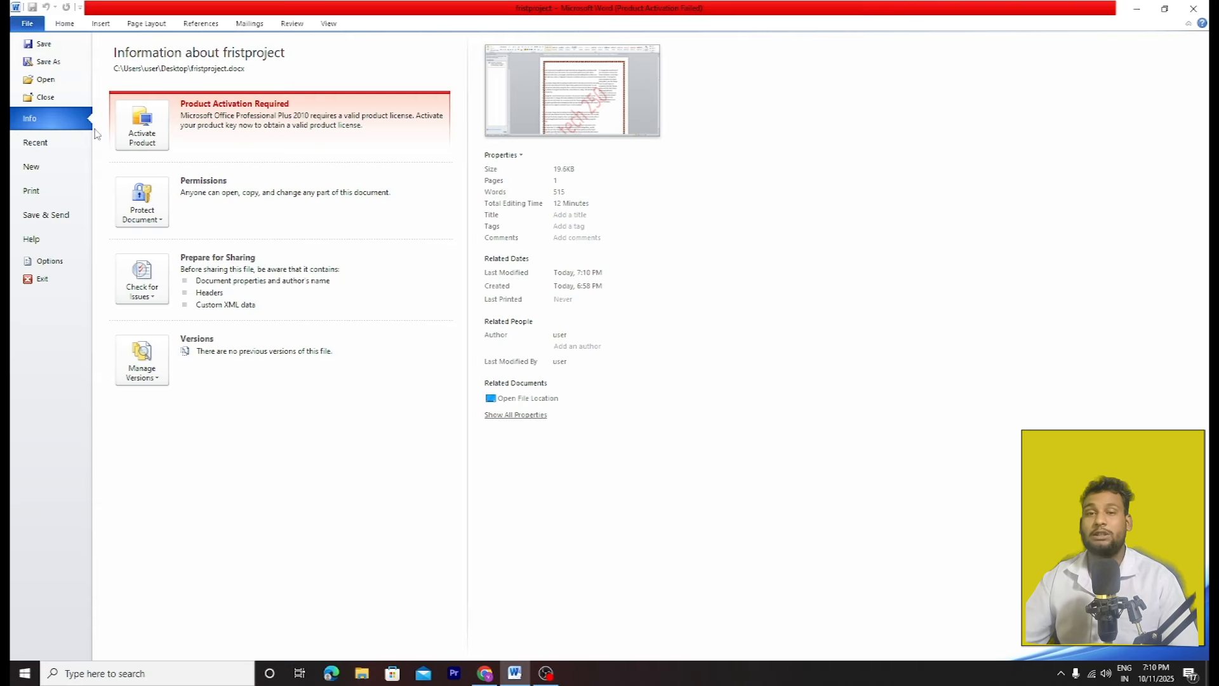
left_click(46, 46)
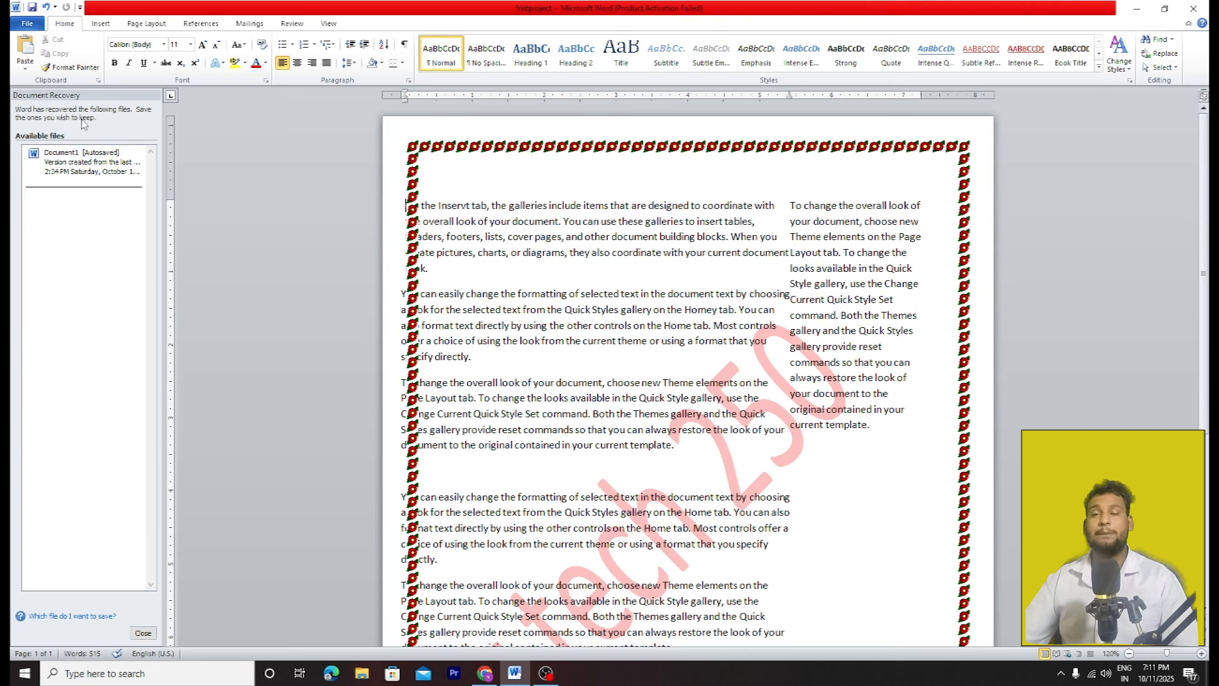
Step: Save a copy of the document as a PDF named fristproject on the Desktop, with standard optimization
left_click(27, 23)
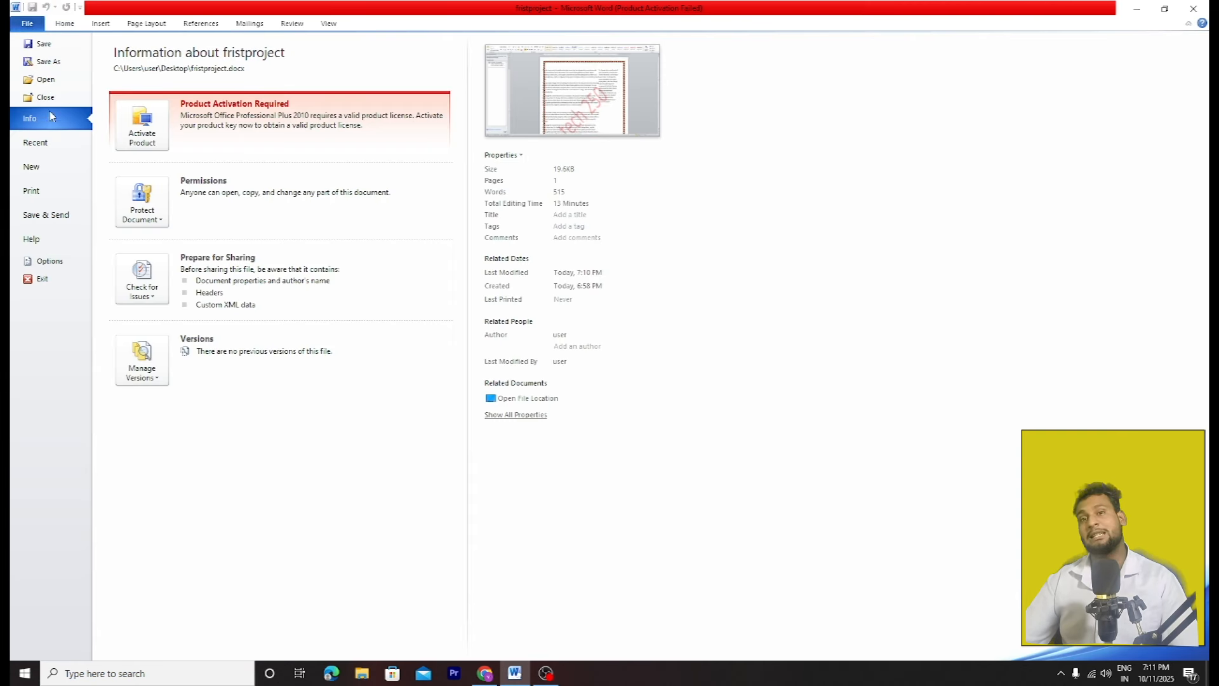
left_click(49, 61)
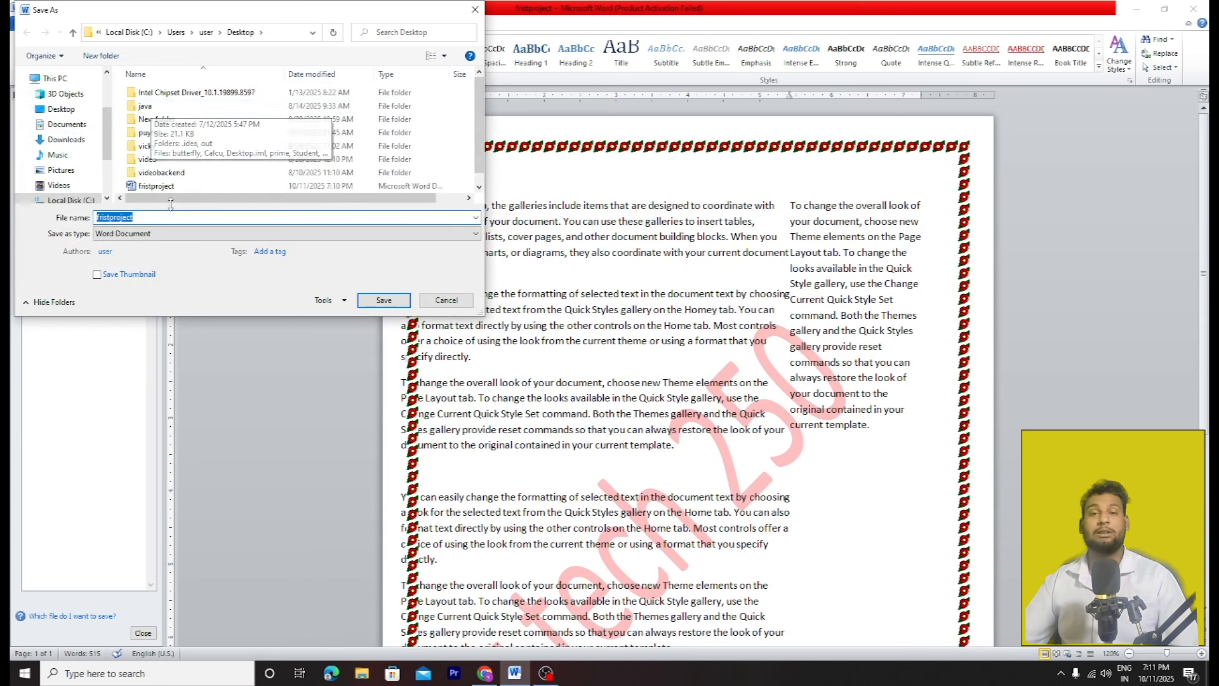
left_click(146, 233)
left_click(144, 304)
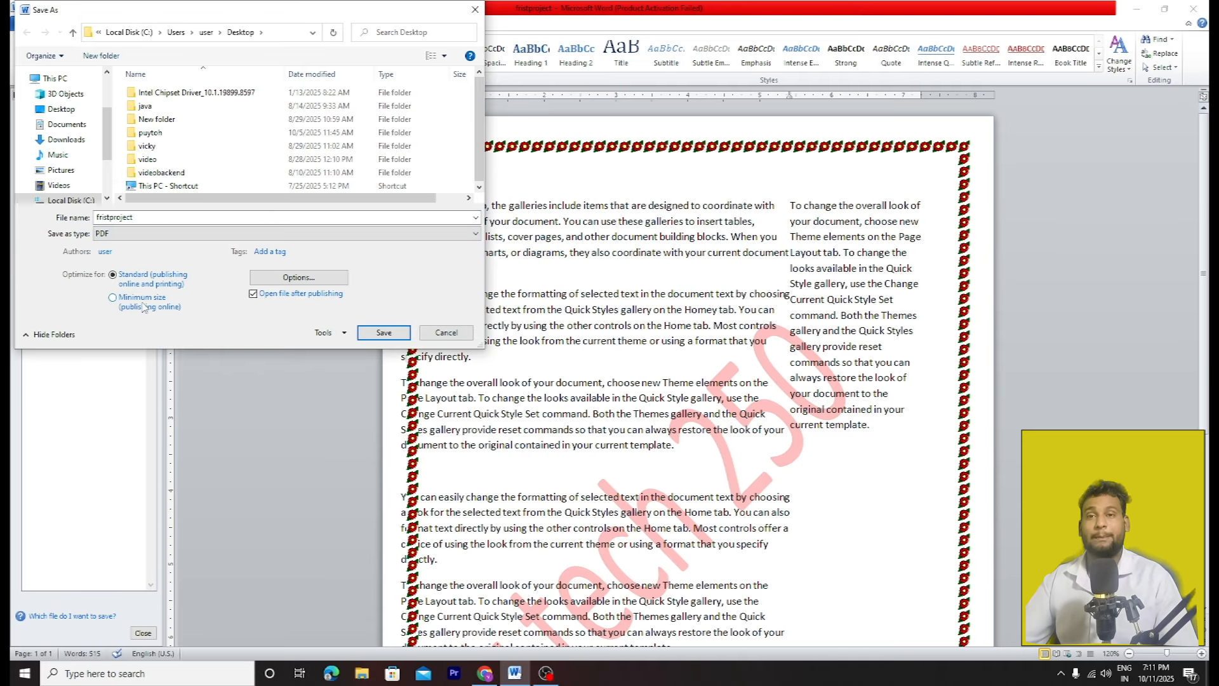
left_click(383, 332)
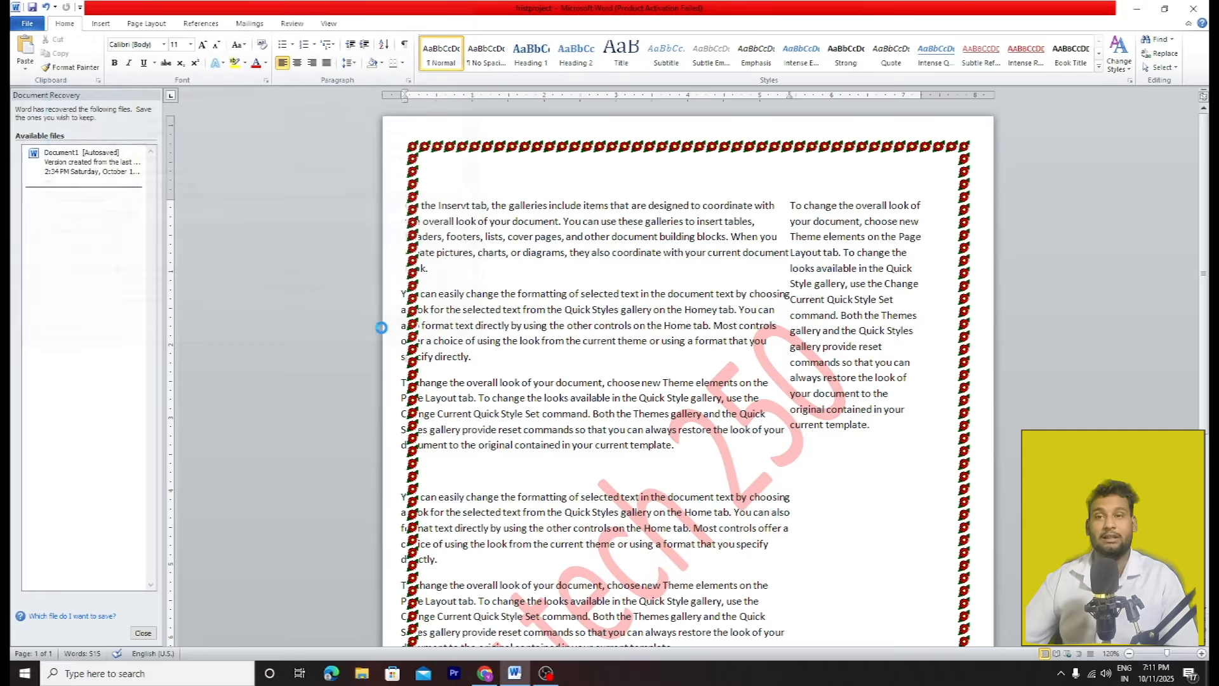
Step: Look through the exported PDF page in the browser and return to the Word document
scroll(385, 331, "down", 3)
scroll(388, 325, "up", 3)
scroll(390, 323, "down", 3)
scroll(389, 320, "up", 3)
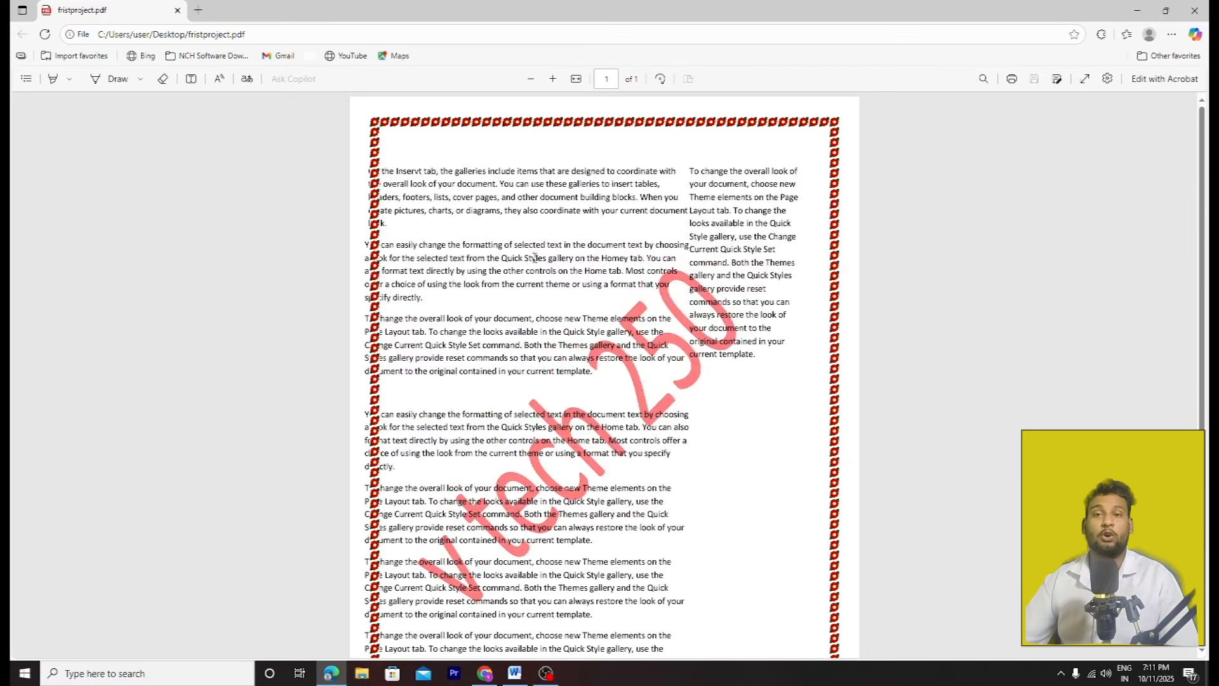
left_click(1137, 11)
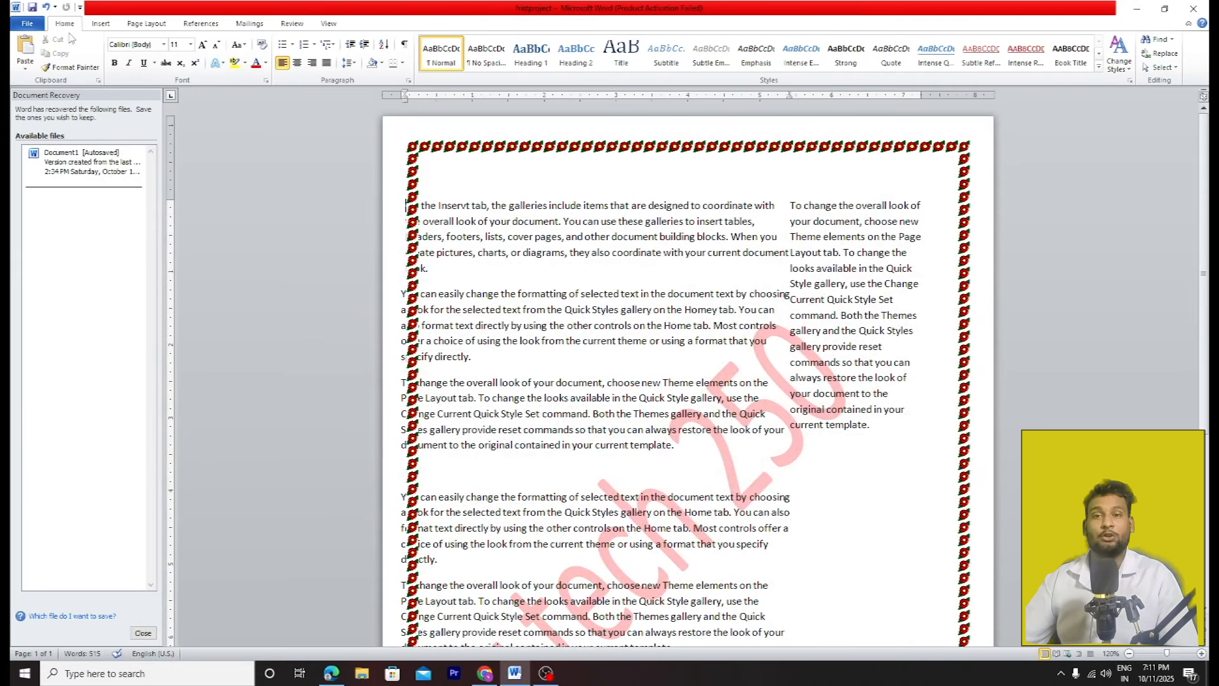
Step: Examine the document's print preview, the available printers and the list of recent documents
left_click(29, 24)
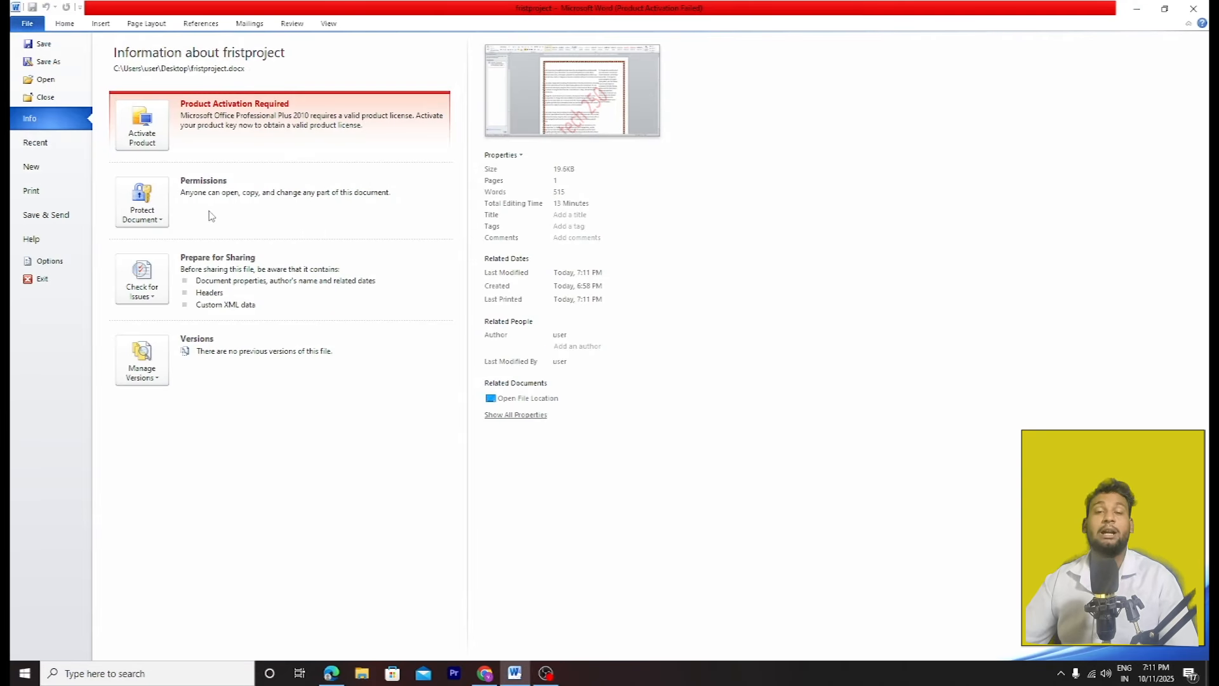
left_click(27, 25)
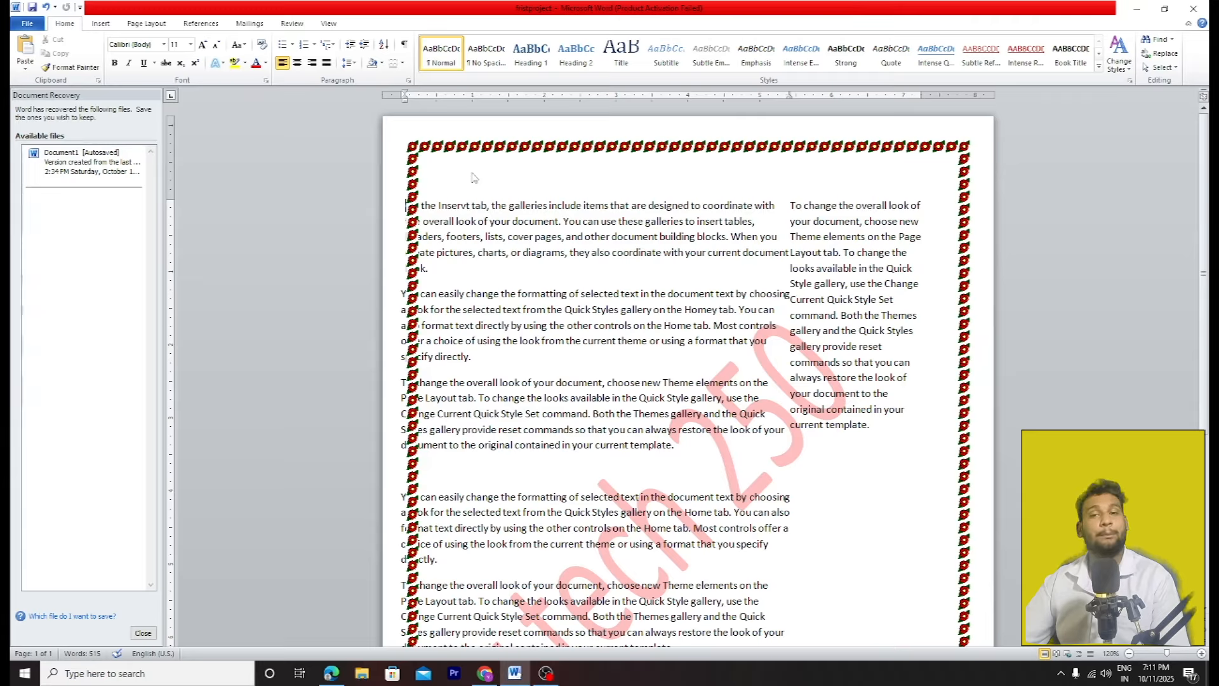
key("ctrl+p")
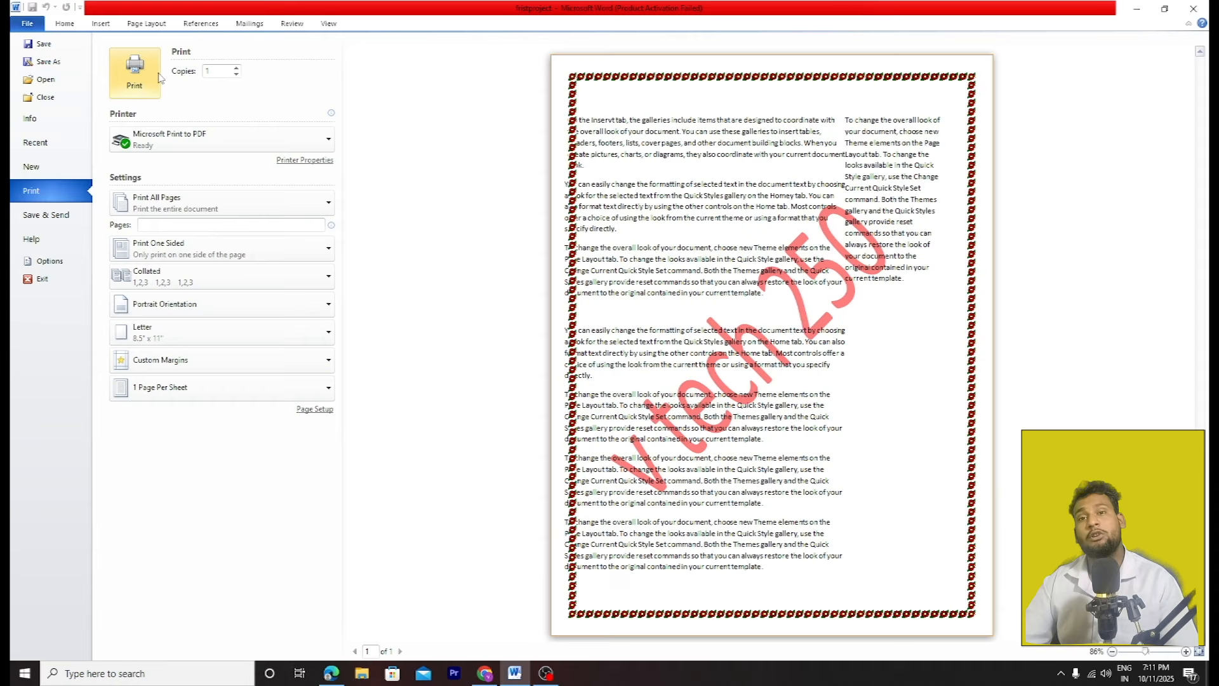
left_click(196, 139)
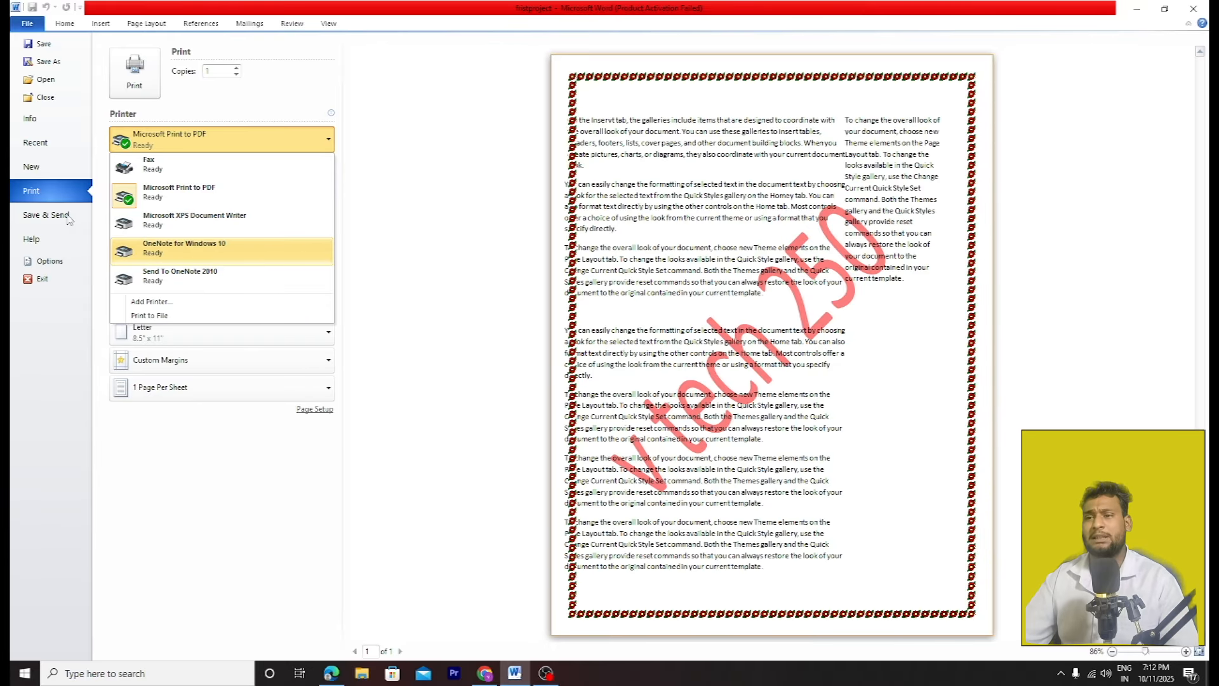
left_click(67, 151)
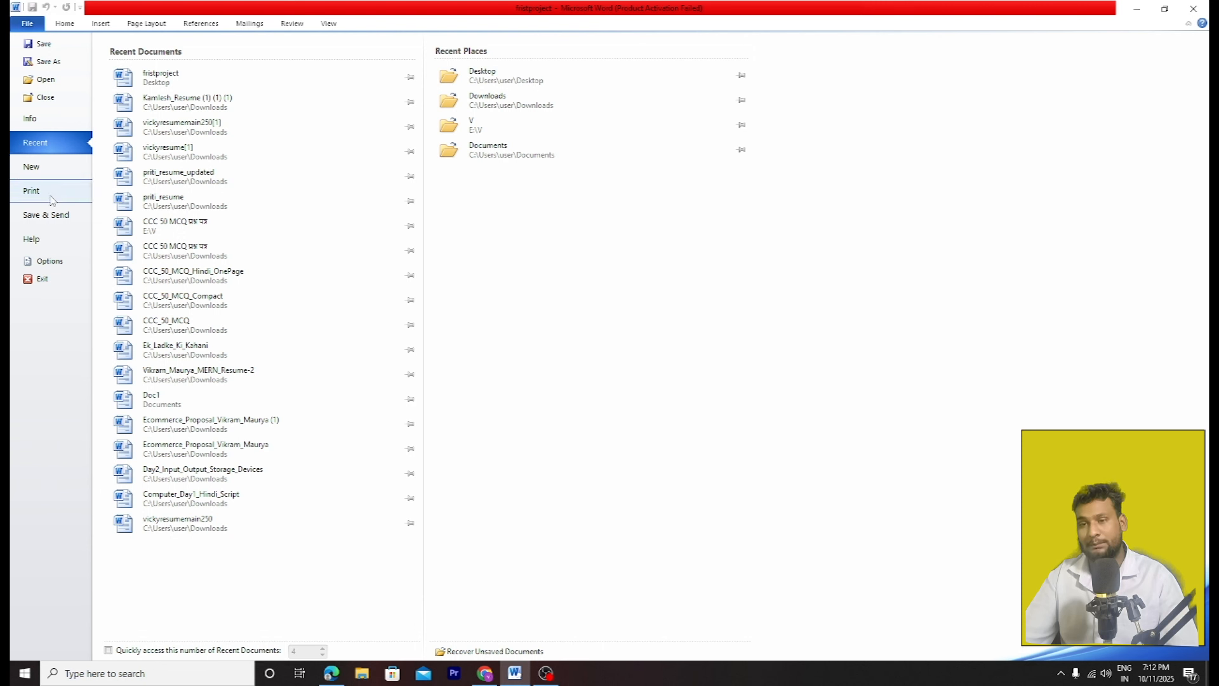
Step: Create a new blank document and bring its window to the front
left_click(54, 171)
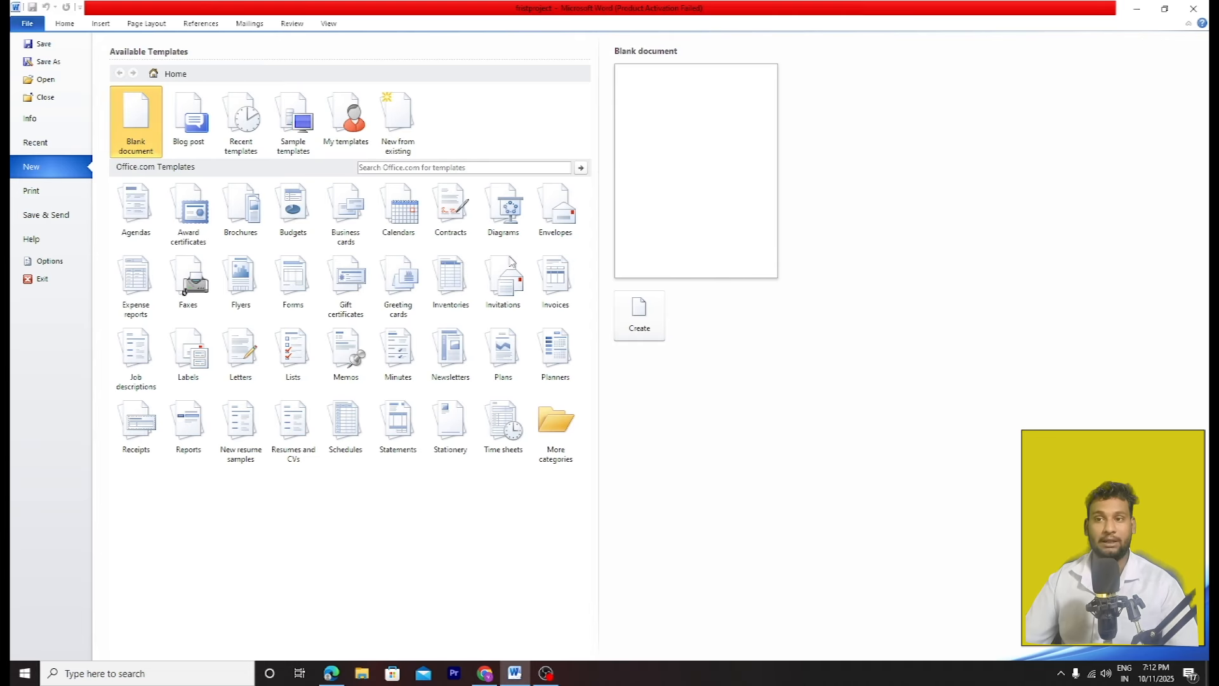
left_click(628, 313)
scroll(492, 289, "down", 4)
scroll(521, 336, "up", 4)
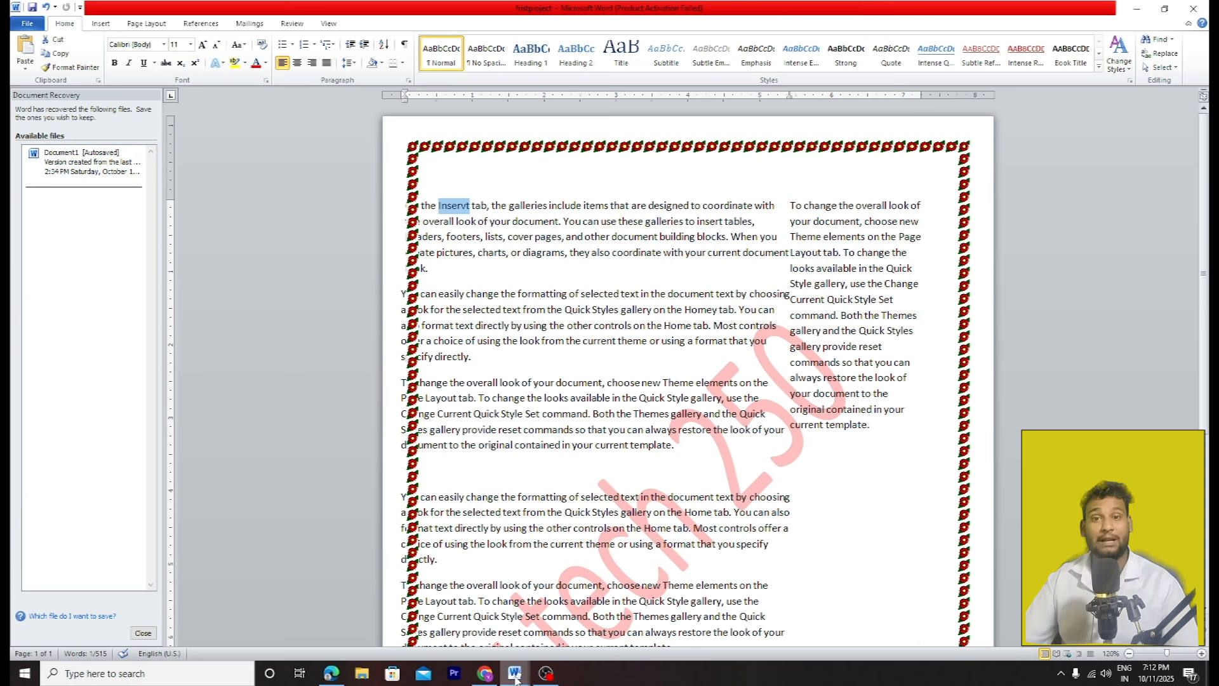
mouse_move(515, 678)
left_click(569, 629)
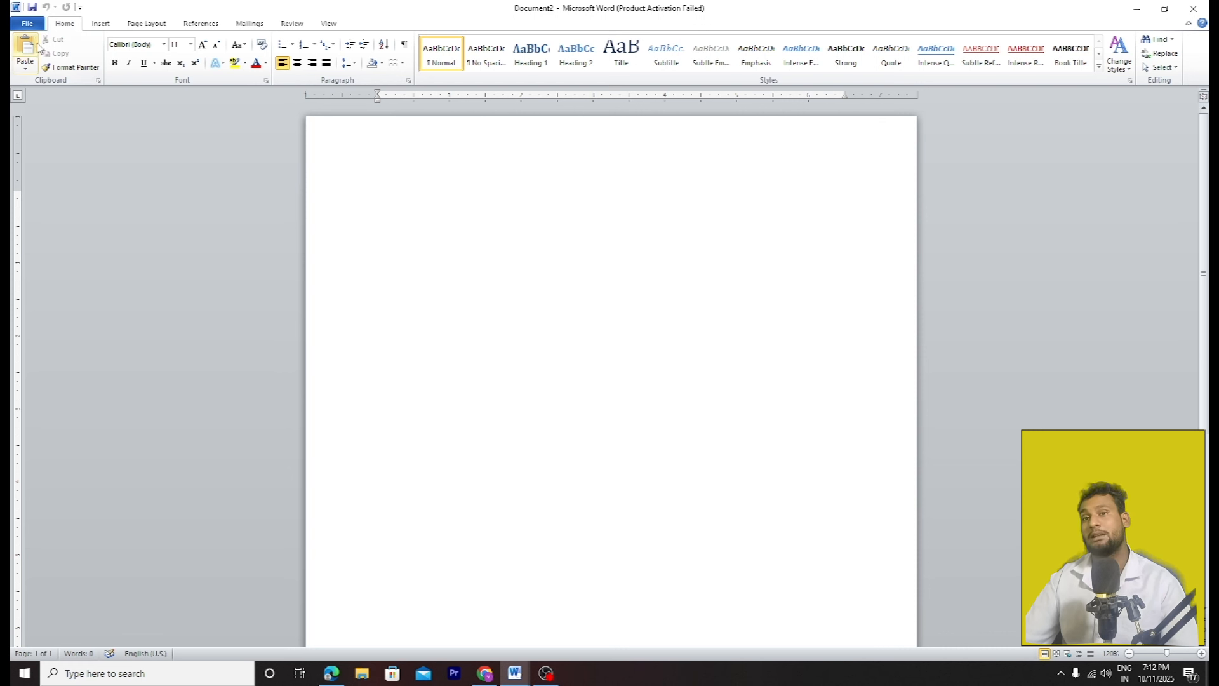
Step: Start opening an existing document from the Desktop folder
left_click(27, 24)
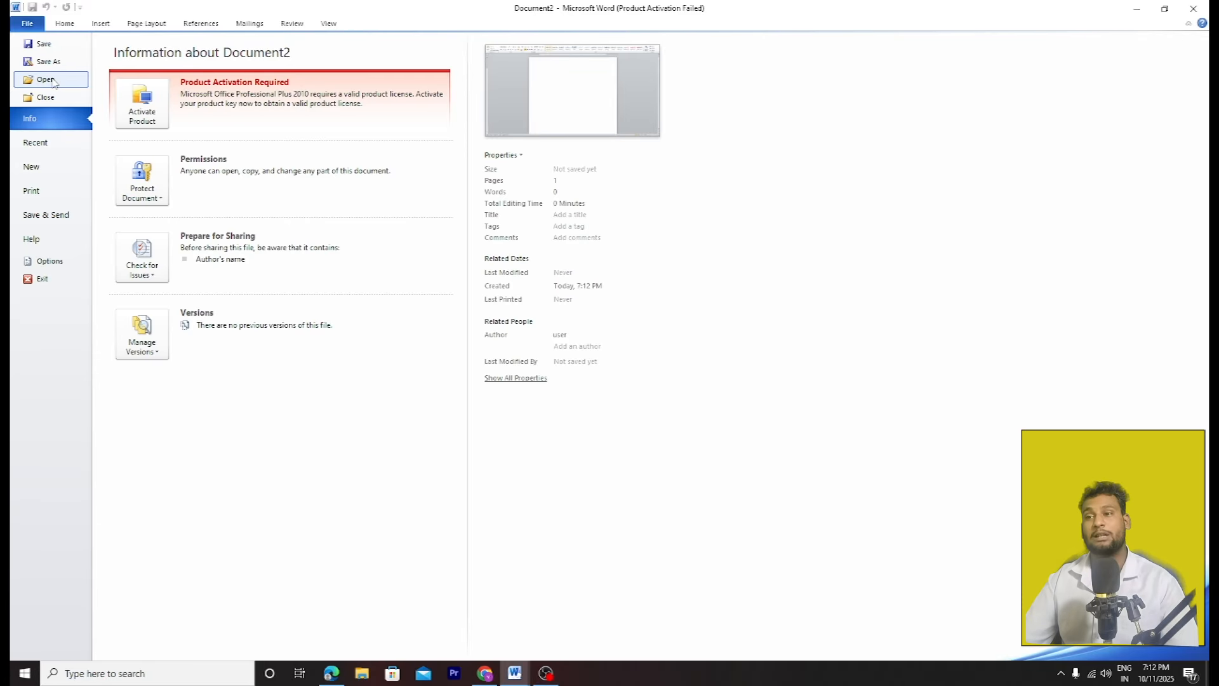
left_click(45, 79)
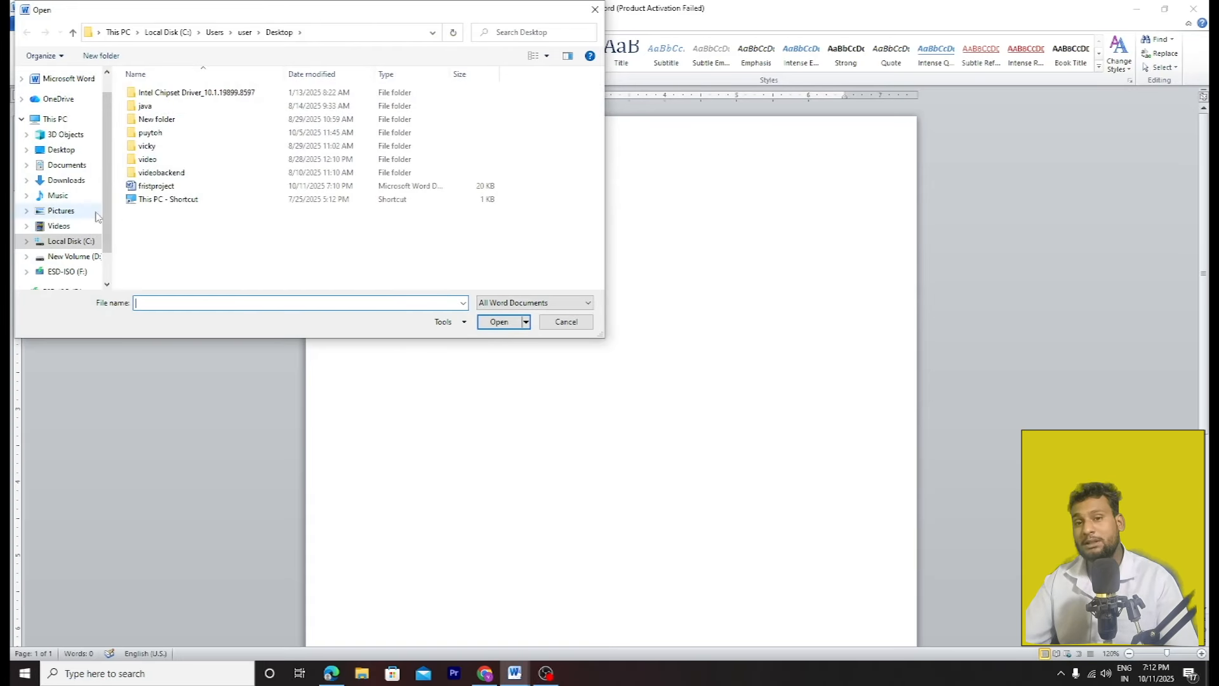